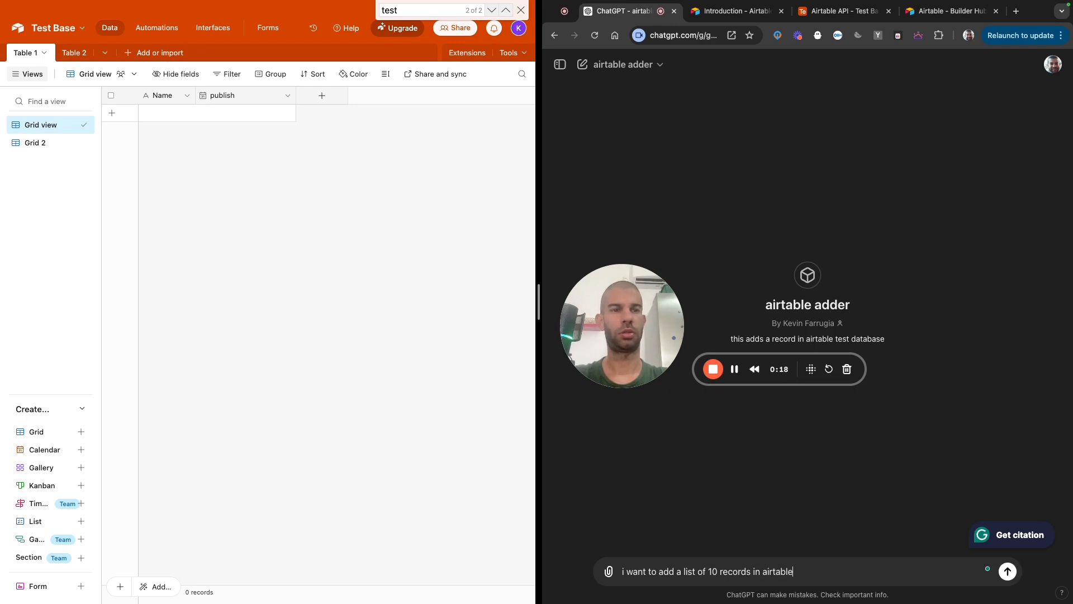
Ask the airtable adder GPT for 10 'how to start building your own PC' video ideas, dated from today, 2 days apart
type("wing ideas of youtube videos i can cr")
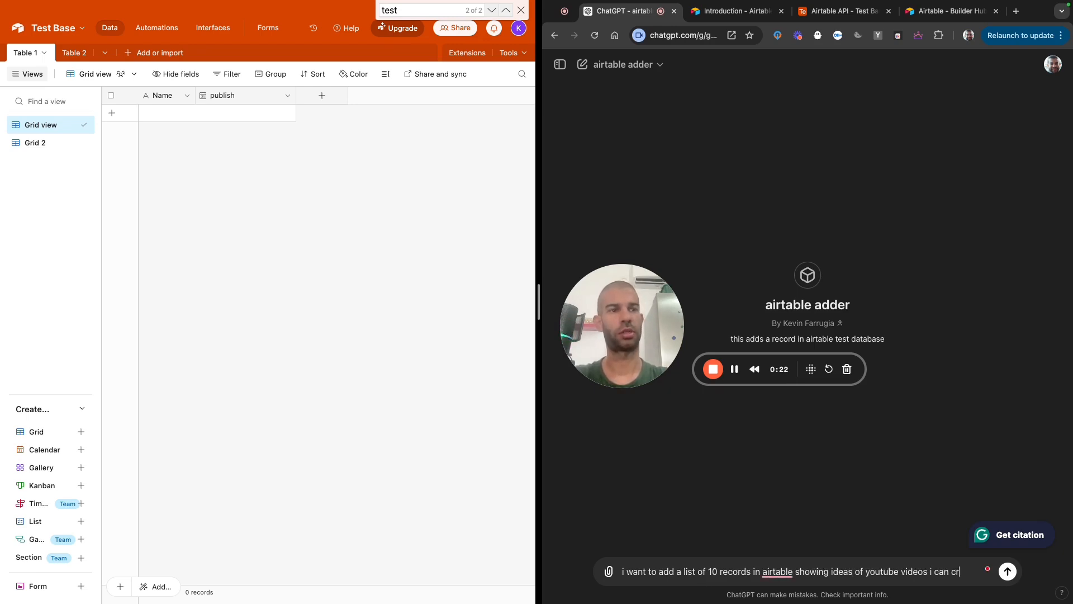
type("eate about 'how to start")
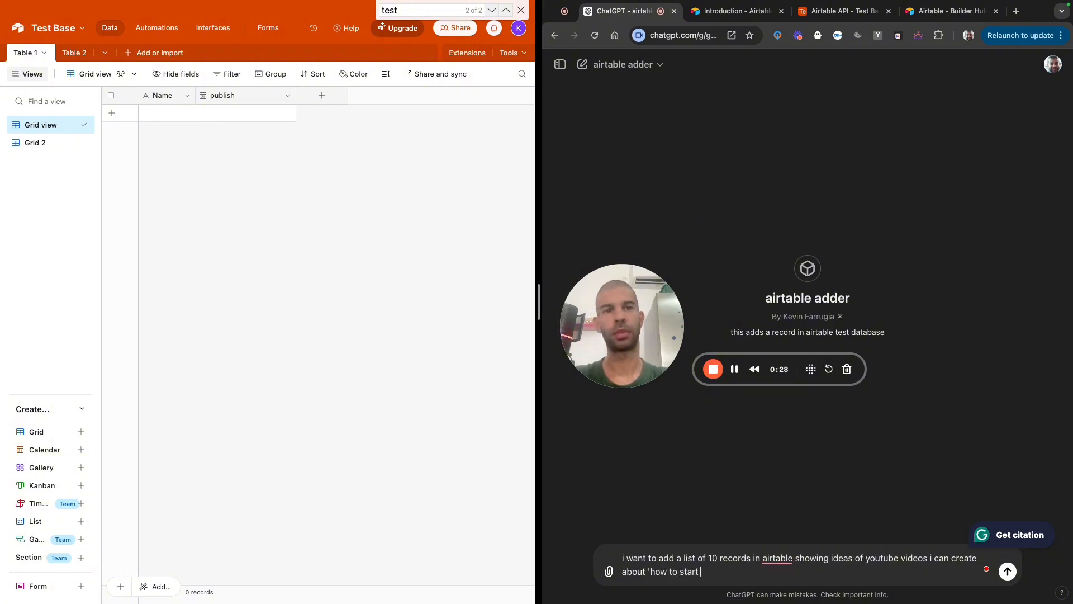
type("ur own o")
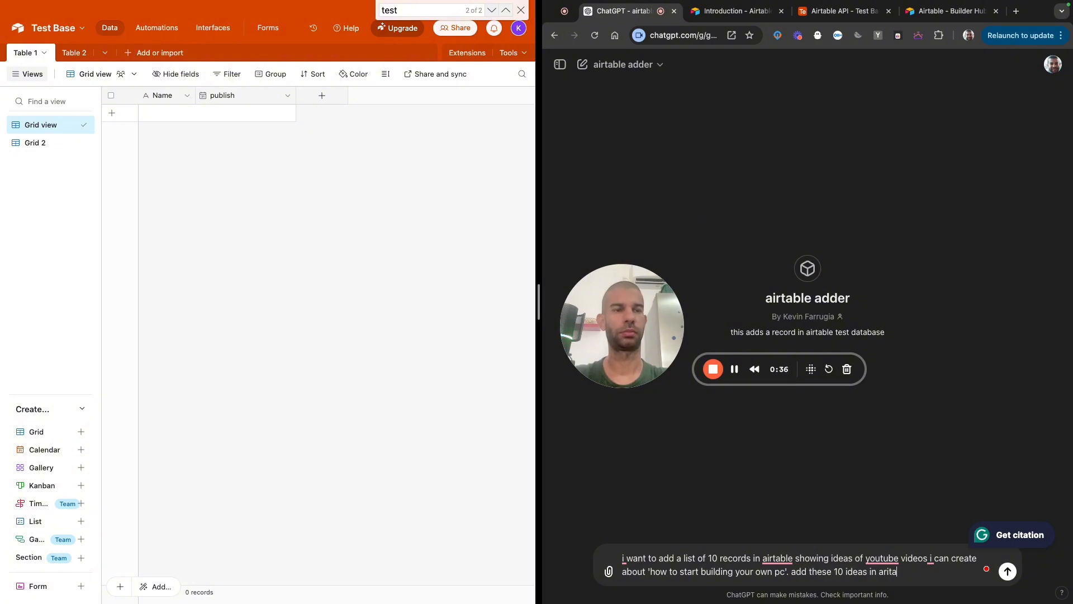
type("le and")
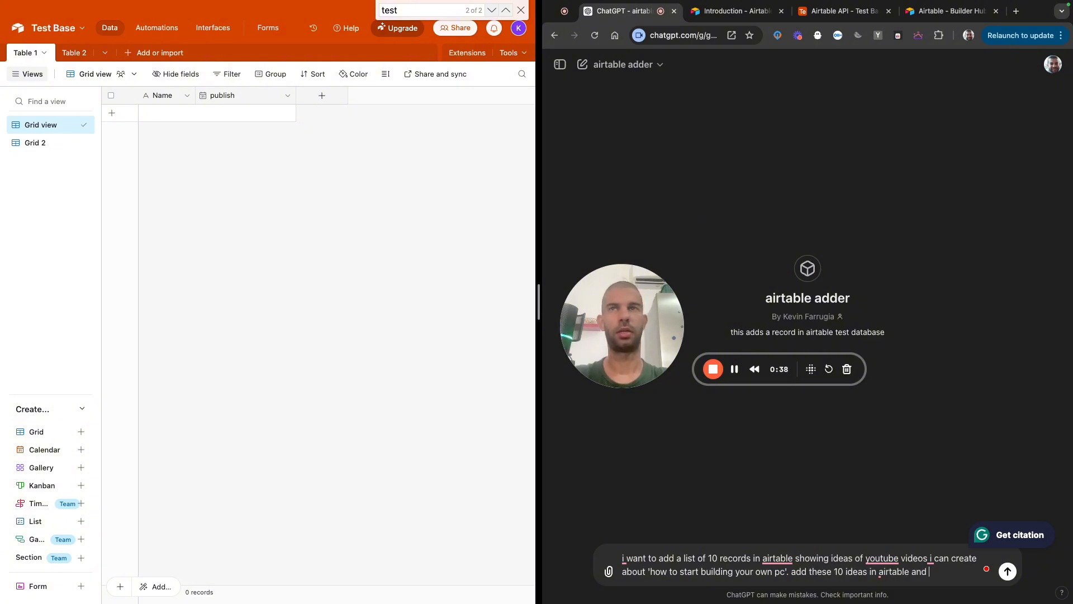
type(" add a publi")
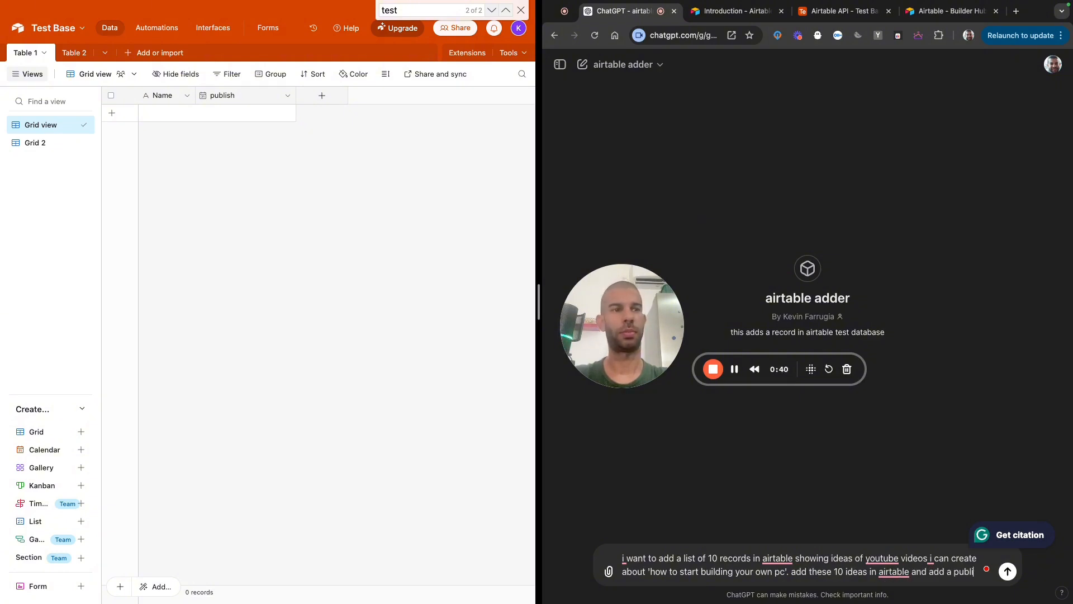
type("sh th")
type("ate that is")
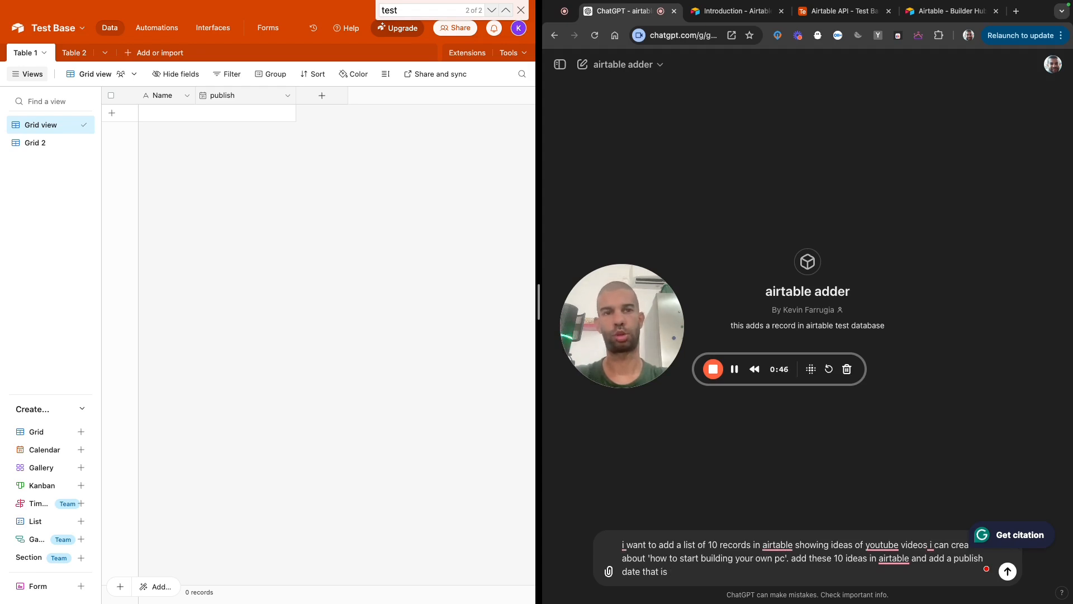
key("BackSpace")
key("BackSpace")
key("BackSpace")
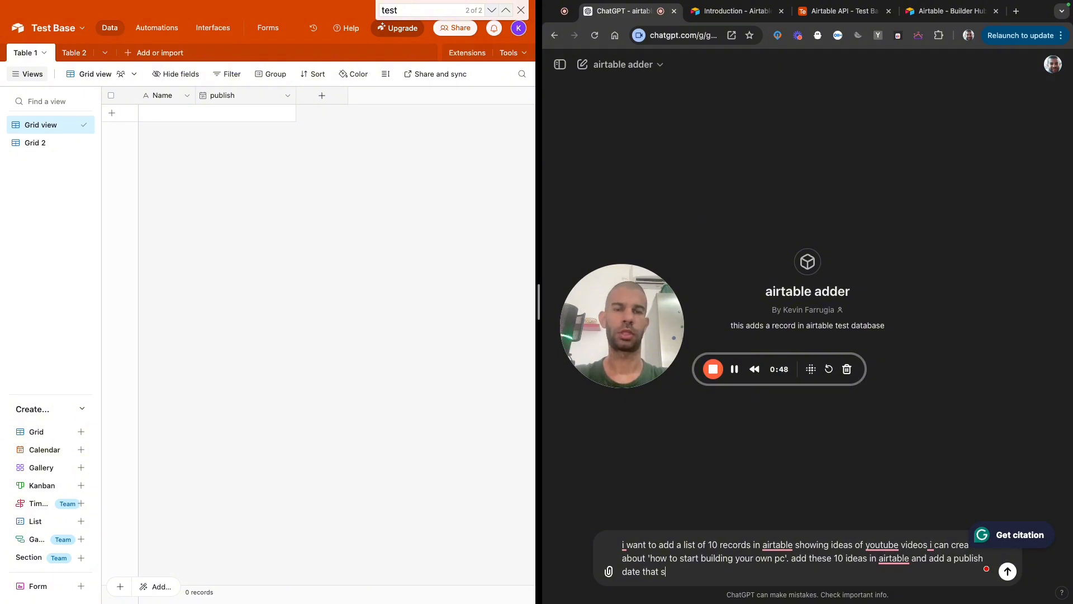
type("starts today and ")
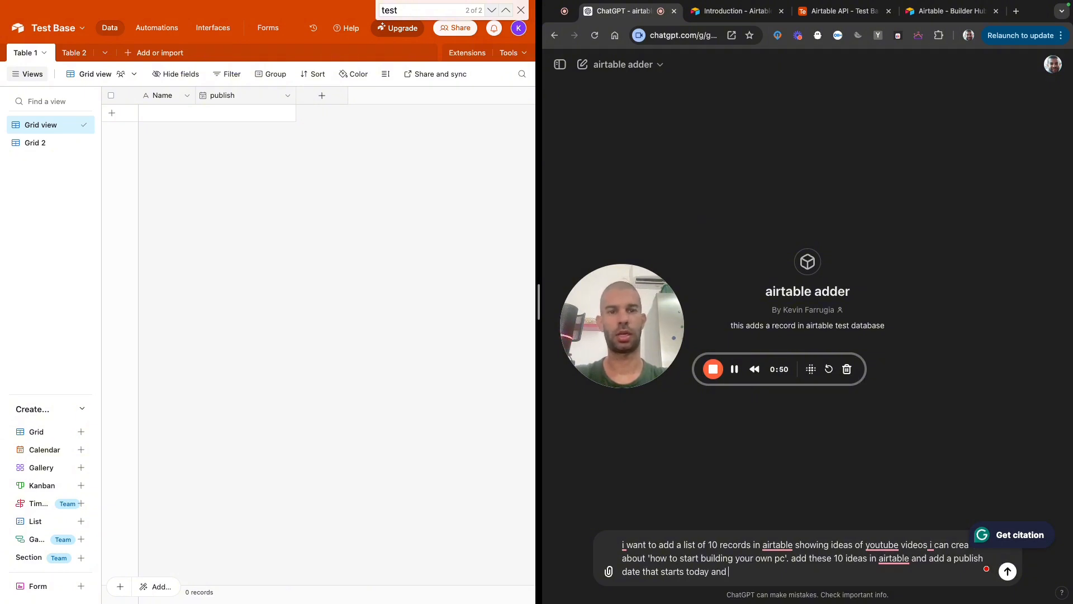
type("increases with 2 days ")
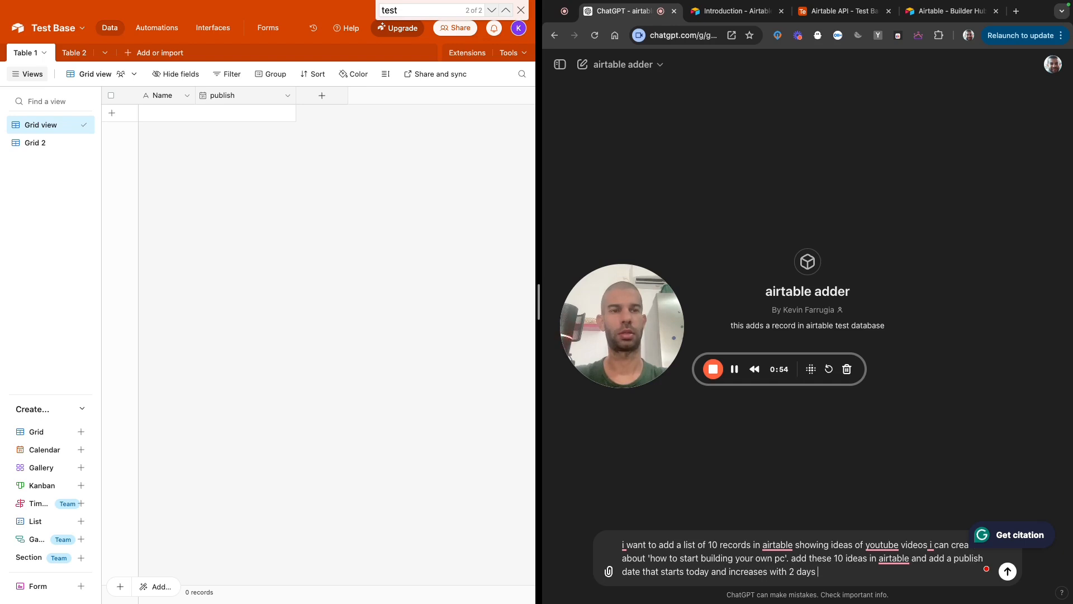
type("for every new record.")
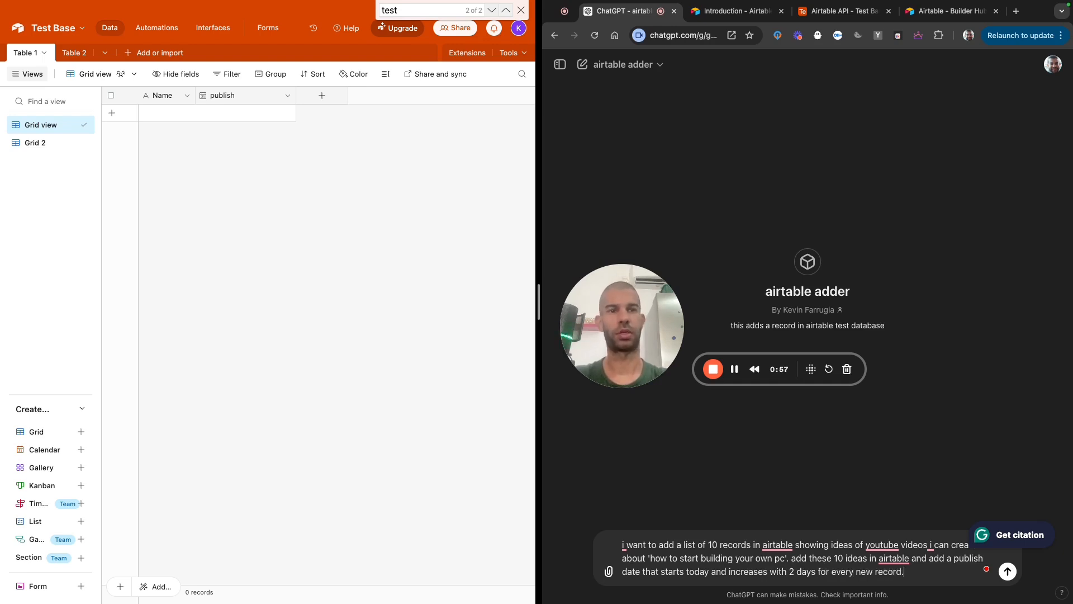
key("Return")
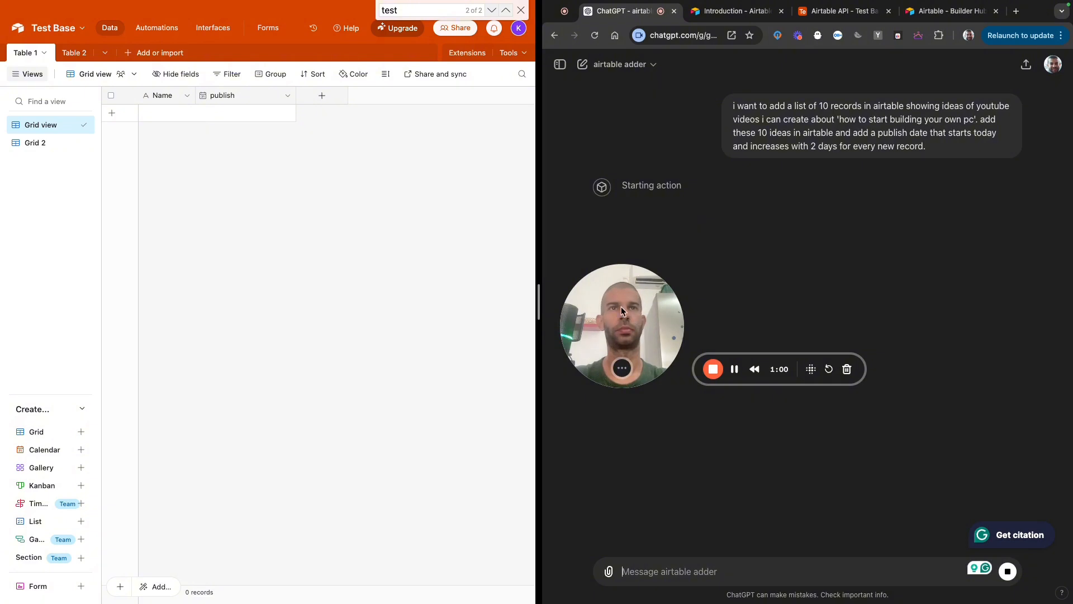
Allow the GPT's api.airtable.com call, then widen Airtable's Name column to show the ten titles
left_click_drag(625, 288, 630, 426)
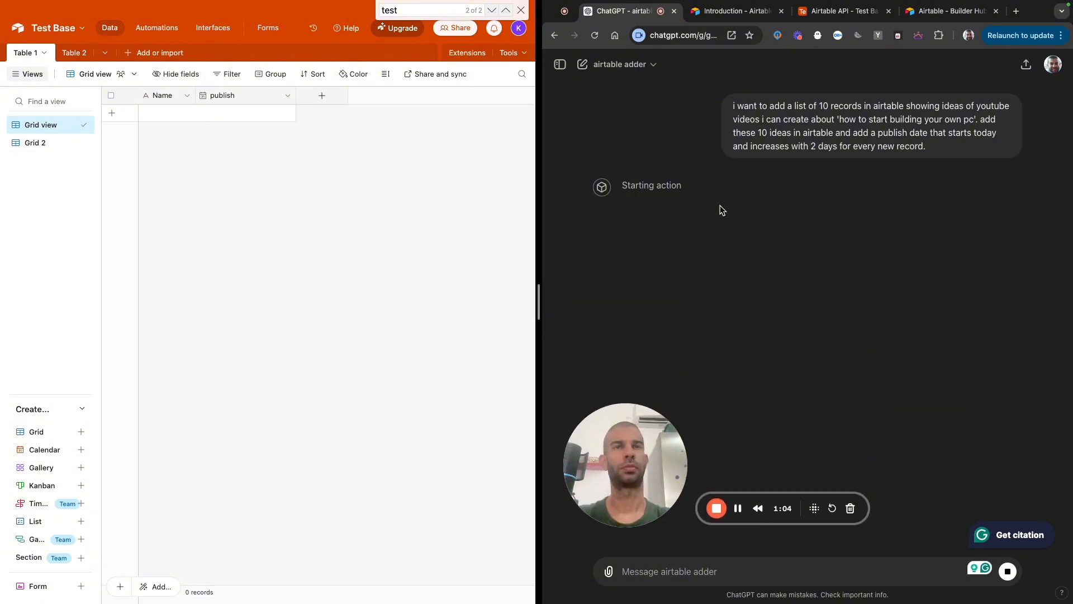
left_click(644, 208)
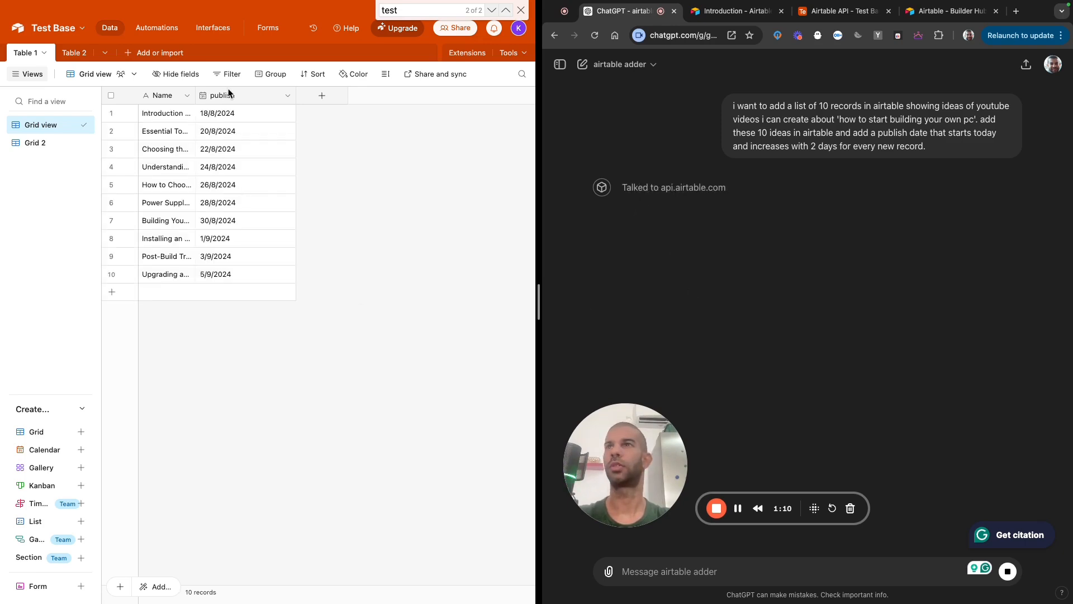
left_click(195, 95)
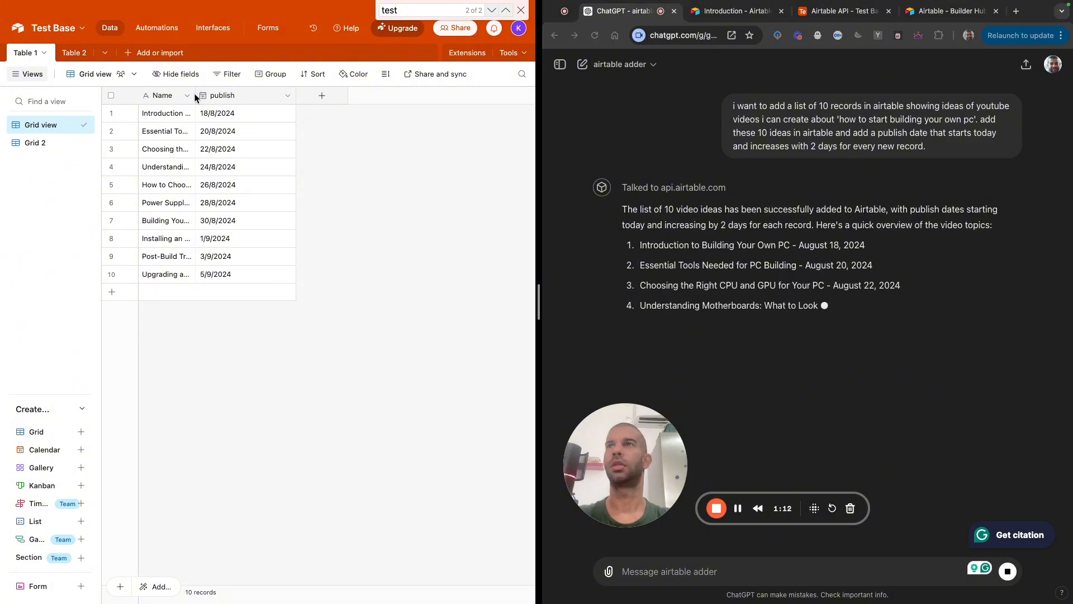
left_click_drag(195, 95, 336, 95)
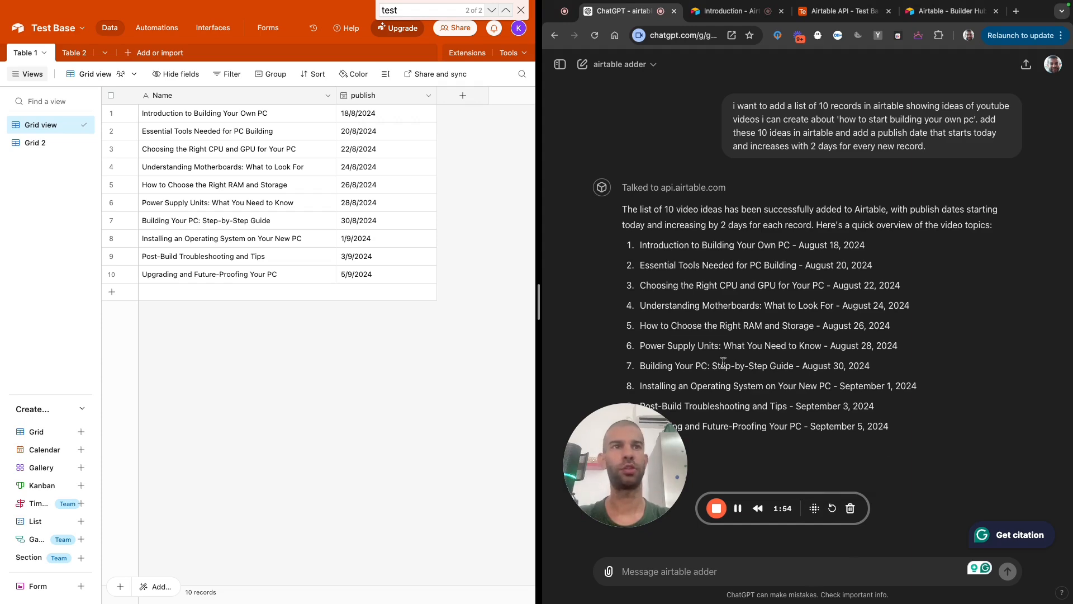
Search 'airtable api' in a new tab and open the 'Introduction - Airtable Web API' page
key("ctrl+t")
type("airtable api")
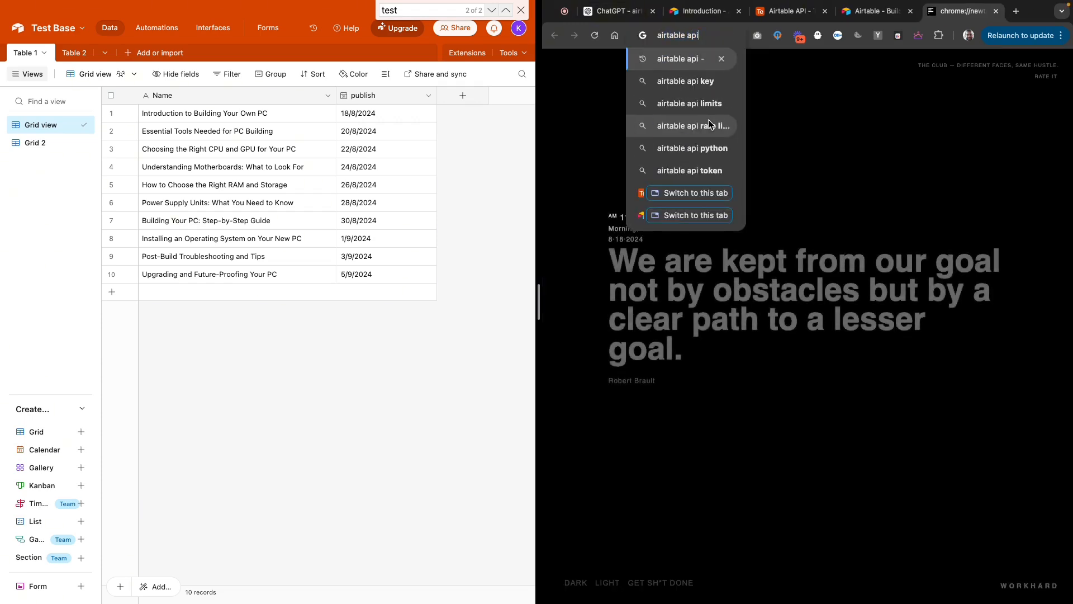
key("Return")
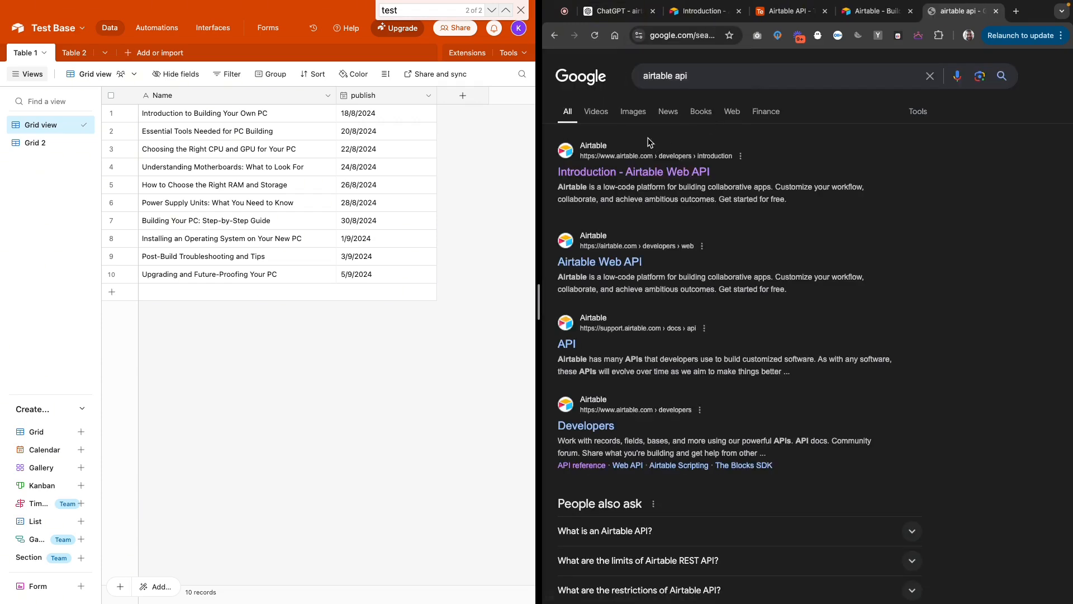
left_click(612, 180)
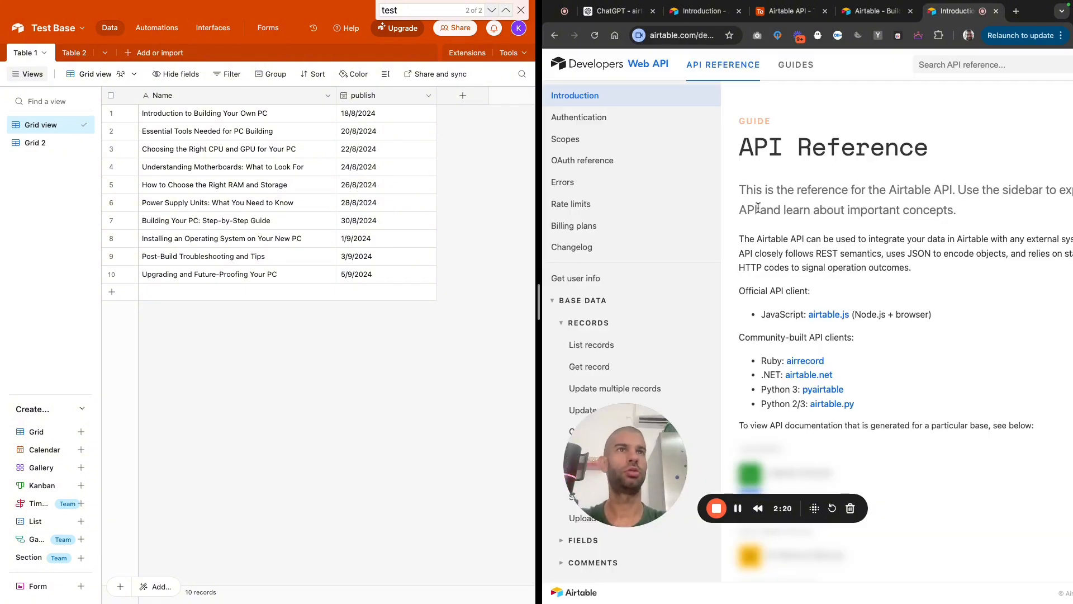
scroll(797, 311, "down", 15)
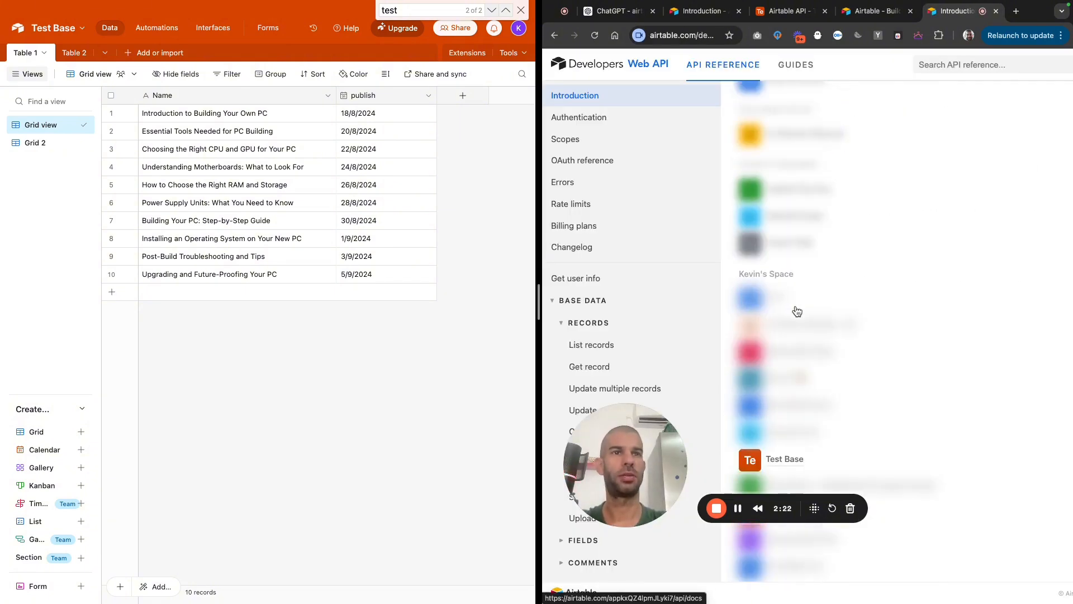
scroll(797, 311, "down", 3)
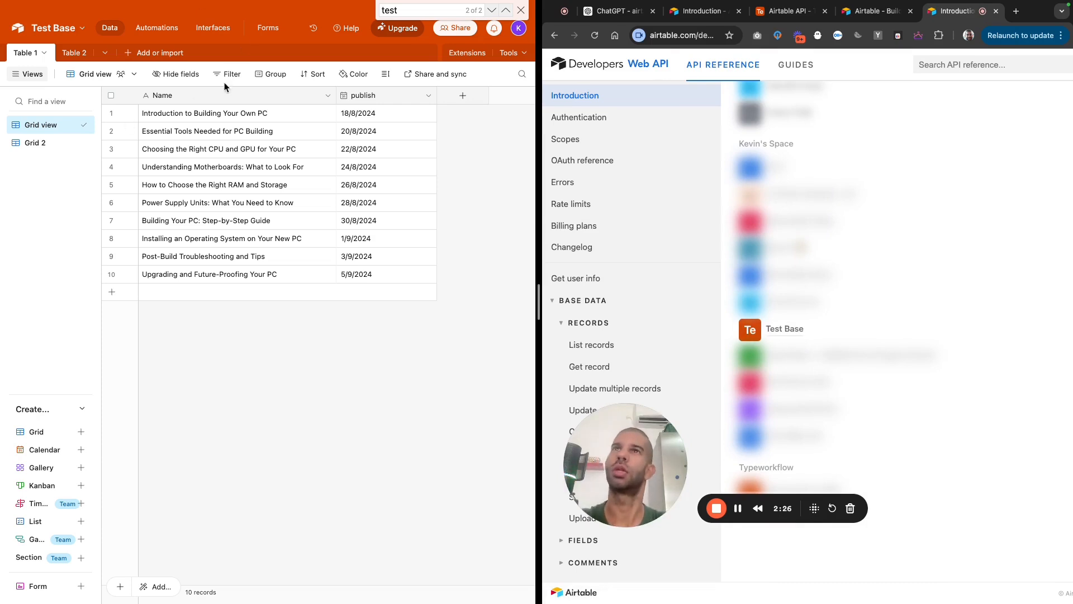
Close Airtable's find bar and open the Test Base API documentation
left_click(520, 15)
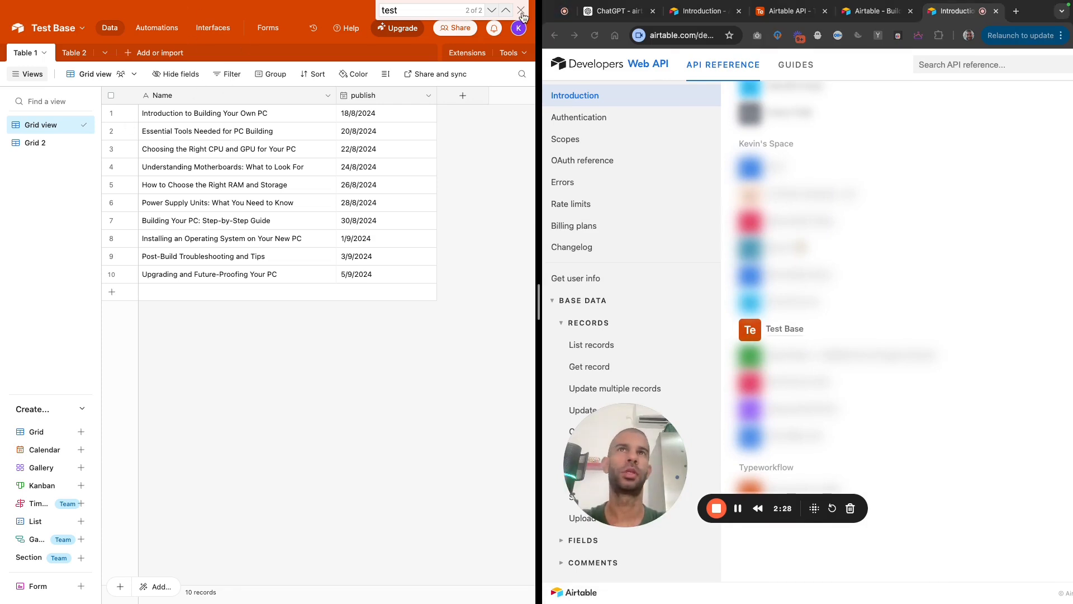
left_click(521, 13)
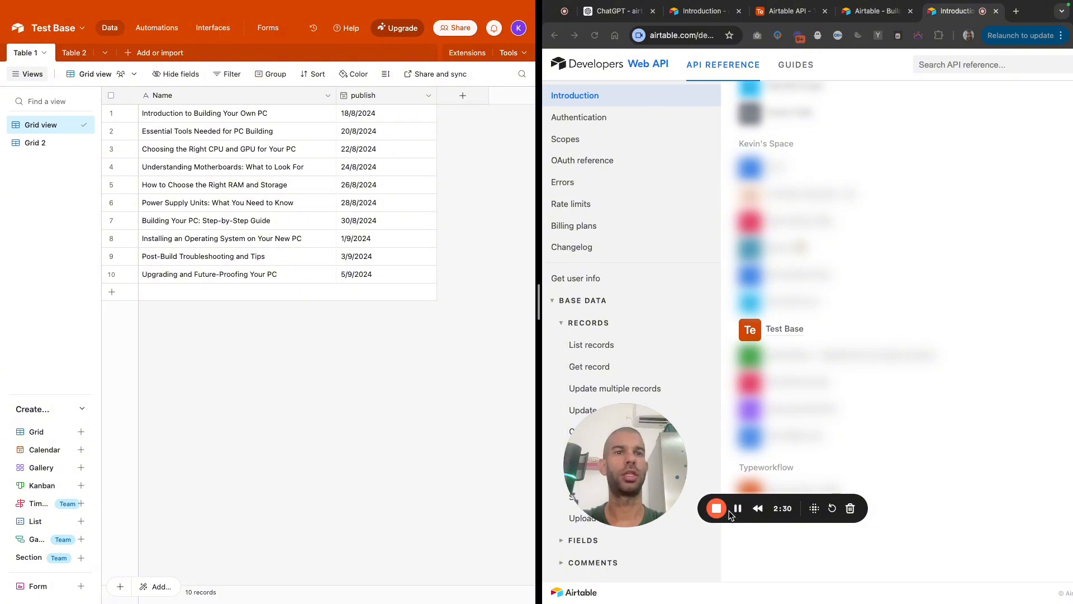
left_click(816, 508)
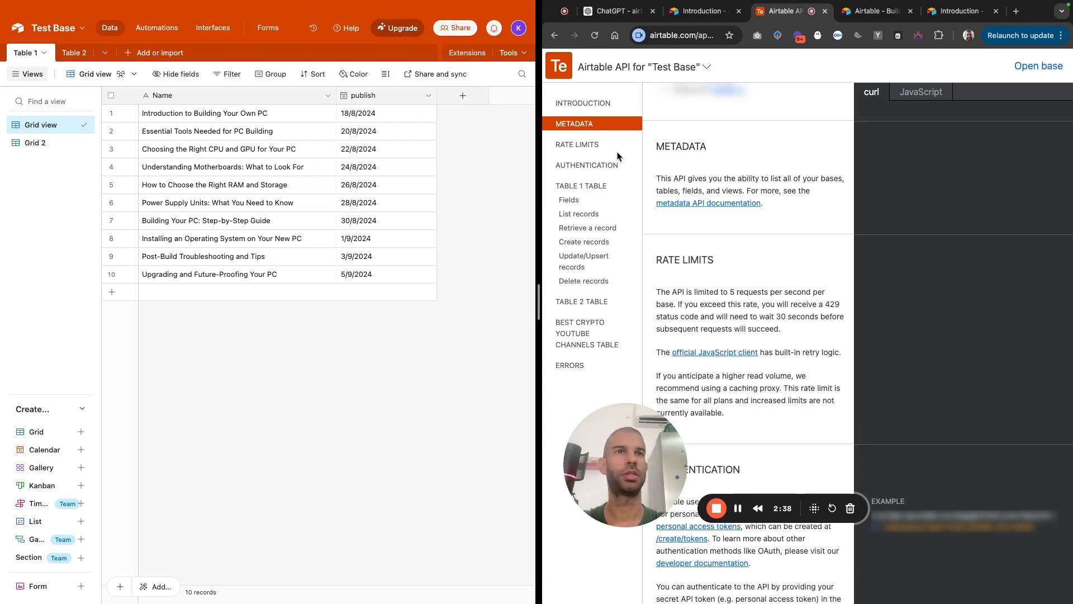
scroll(709, 368, "down", 2)
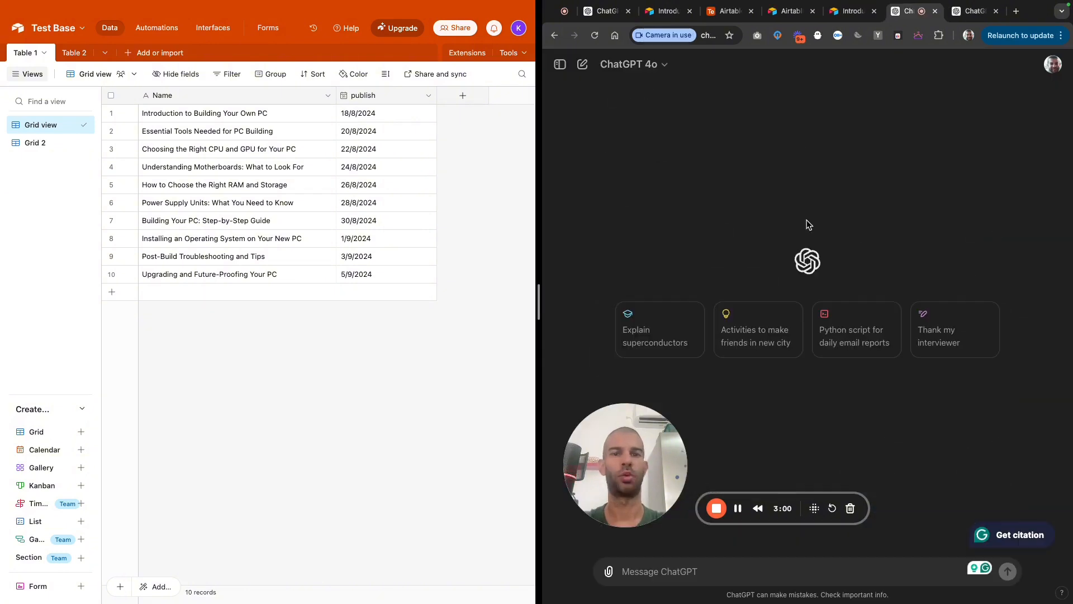
Go to My GPTs from the account menu and choose Create a GPT
left_click(1051, 66)
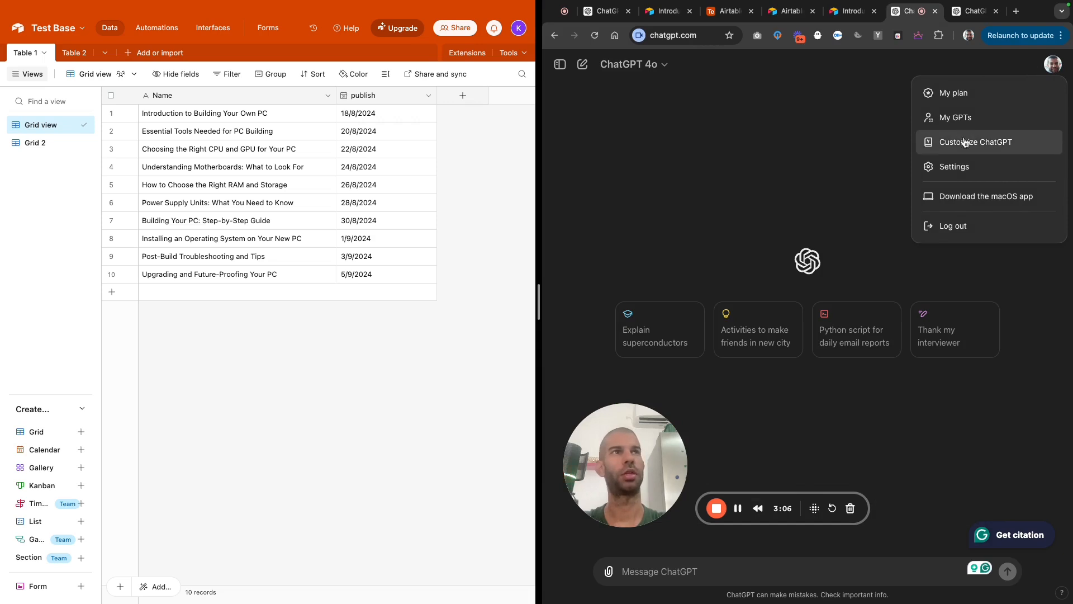
left_click(973, 18)
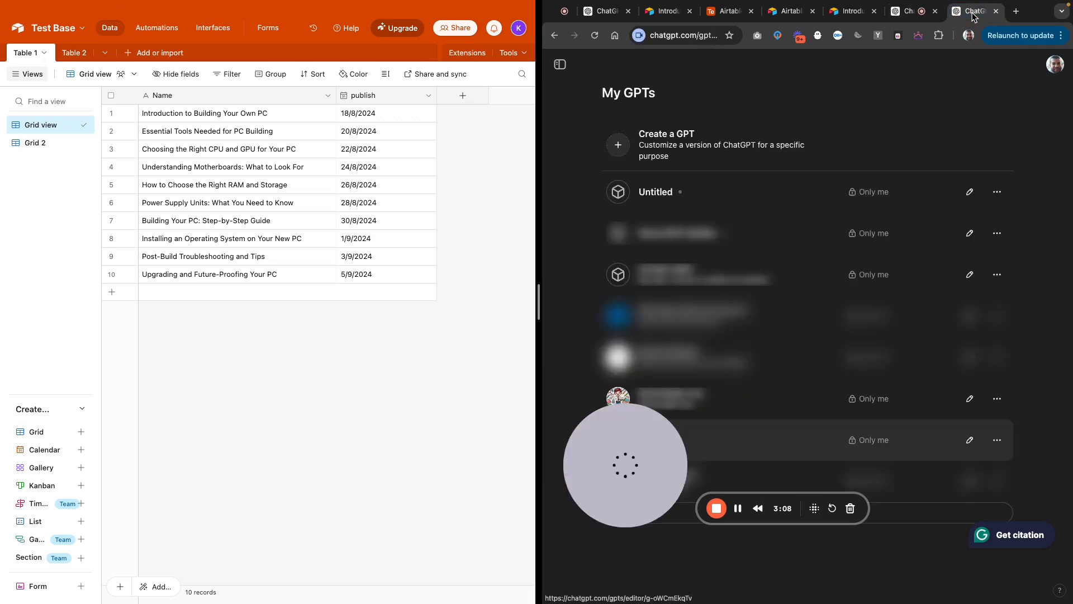
left_click(691, 159)
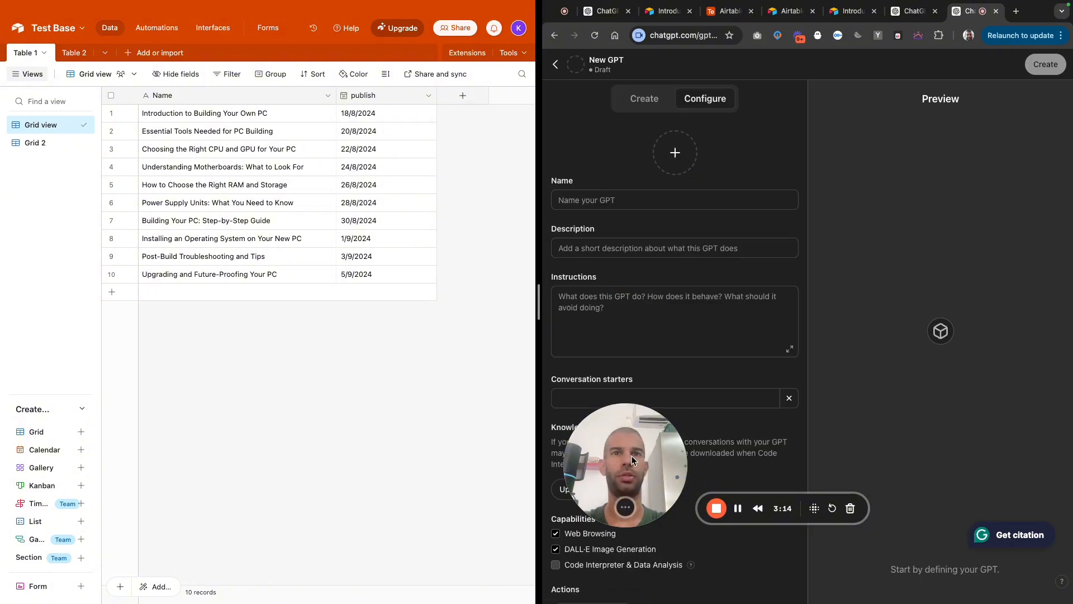
Name the GPT 'airtable chatgpt connector' and use the same text as its description
left_click_drag(625, 449, 902, 515)
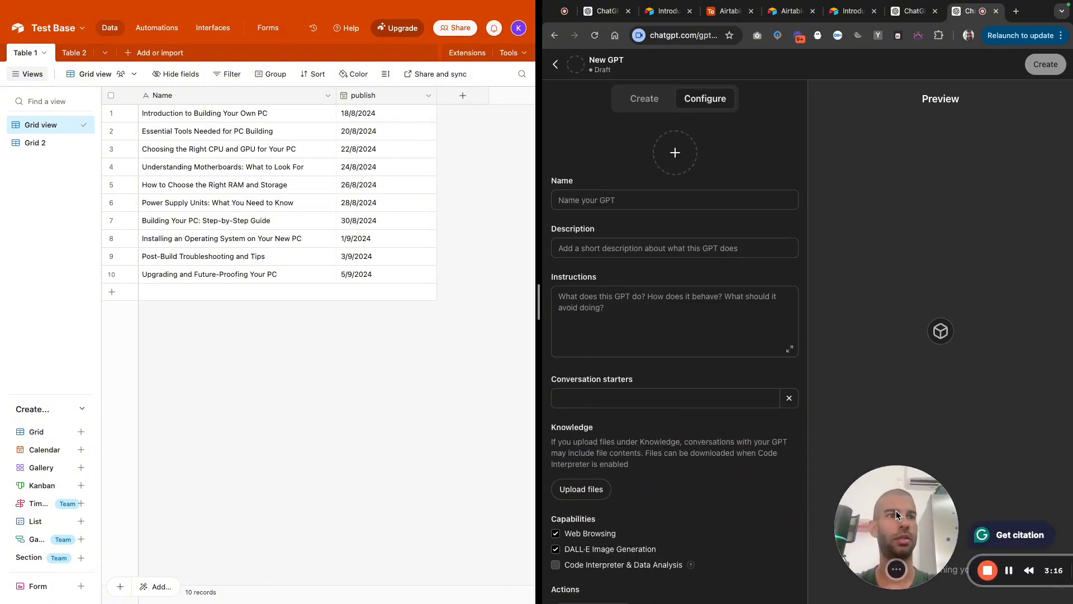
left_click(597, 200)
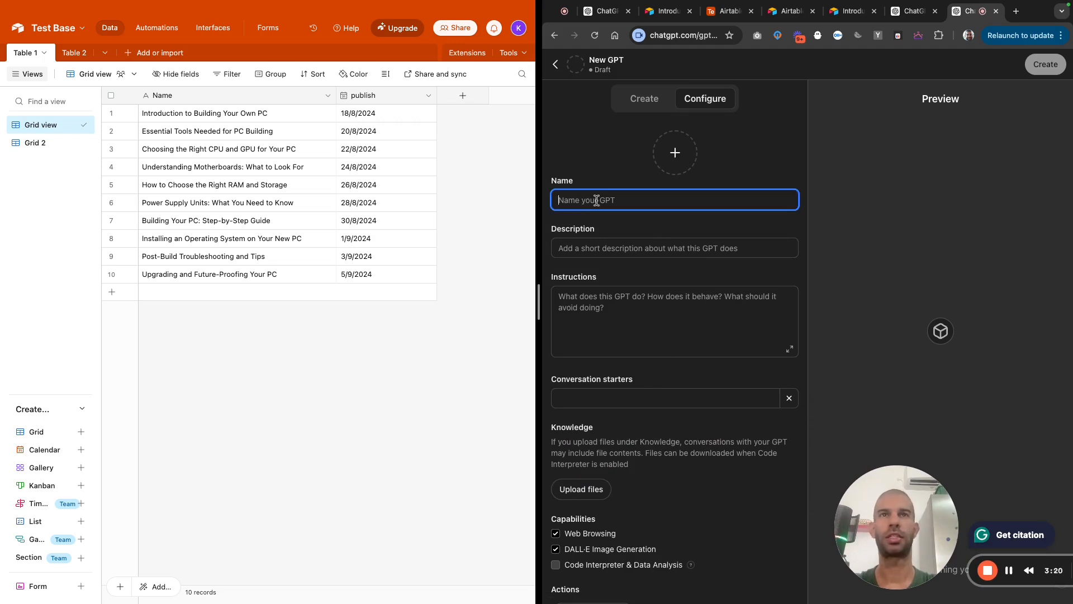
type("airtable")
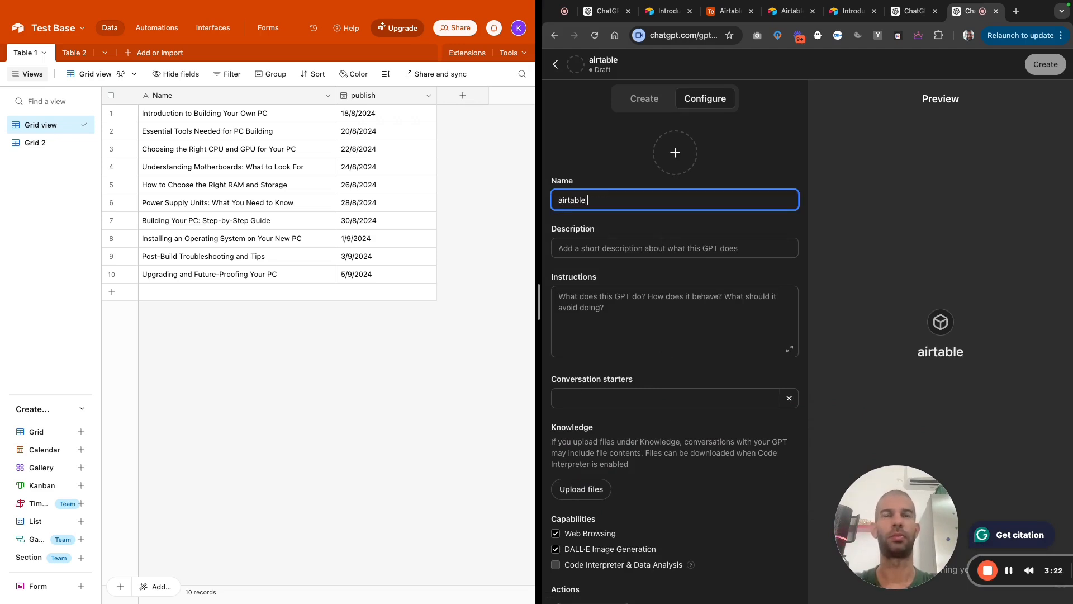
type(" chatgpt")
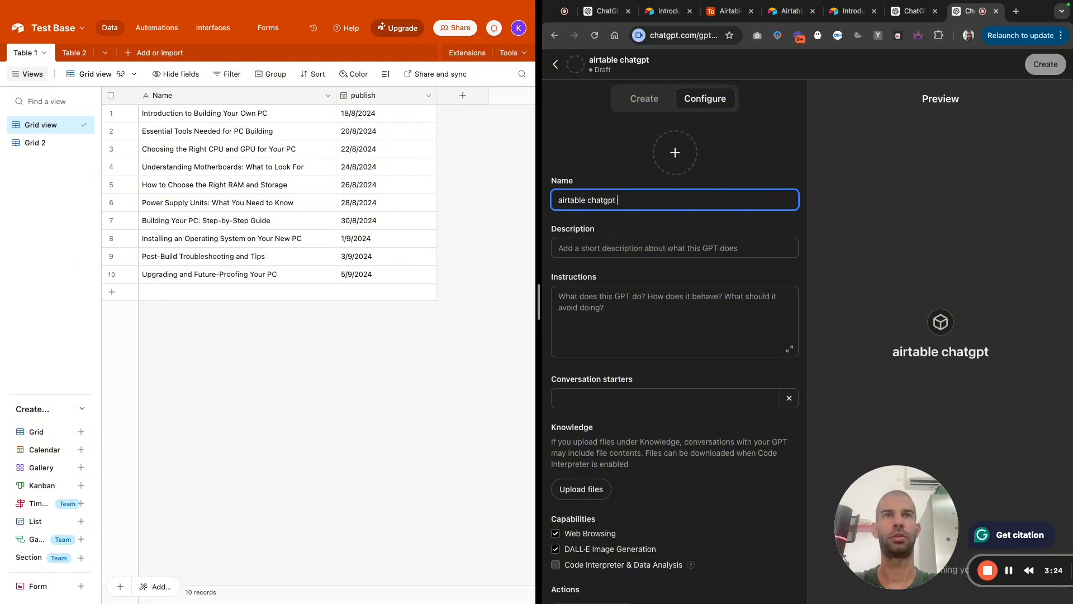
type(" connector")
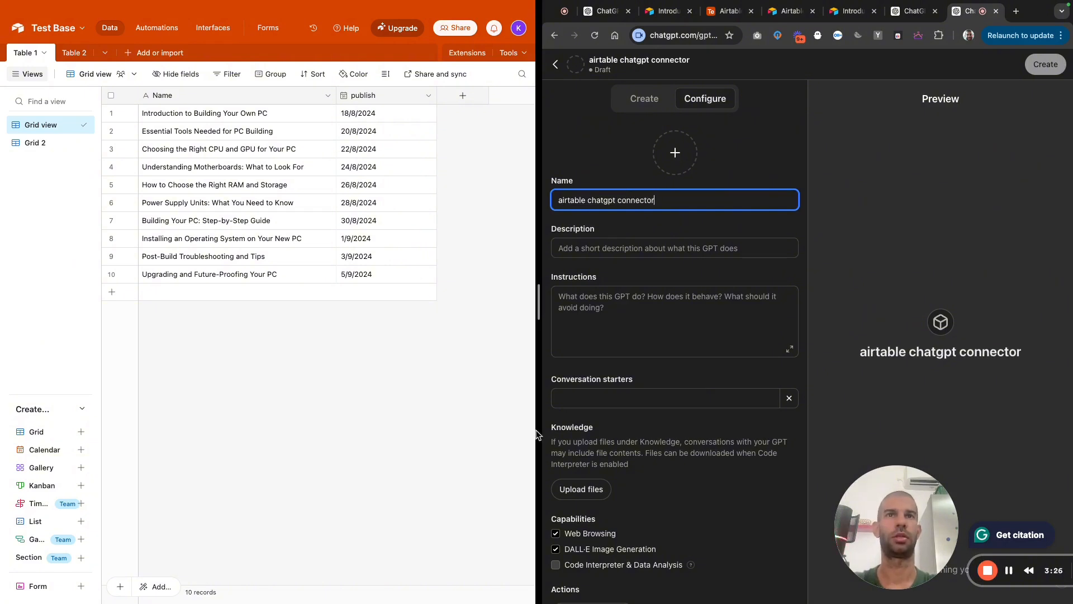
key("super+a")
key("super+c")
left_click(611, 248)
key("super+v")
Write instructions for saving new records to Airtable and enable Code Interpreter & Data Analysis
scroll(661, 332, "down", 1)
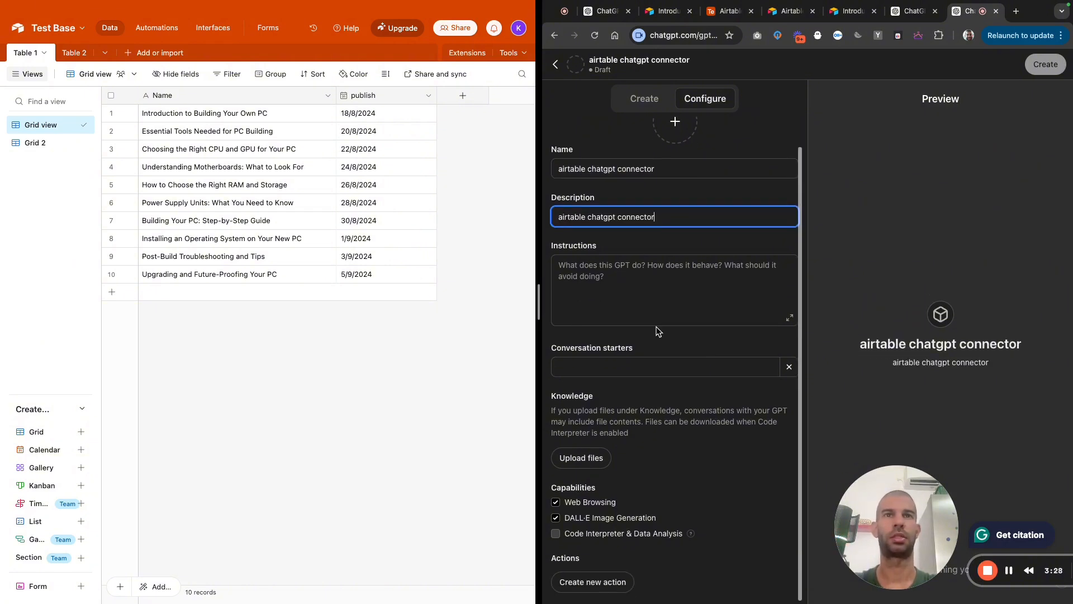
left_click(616, 298)
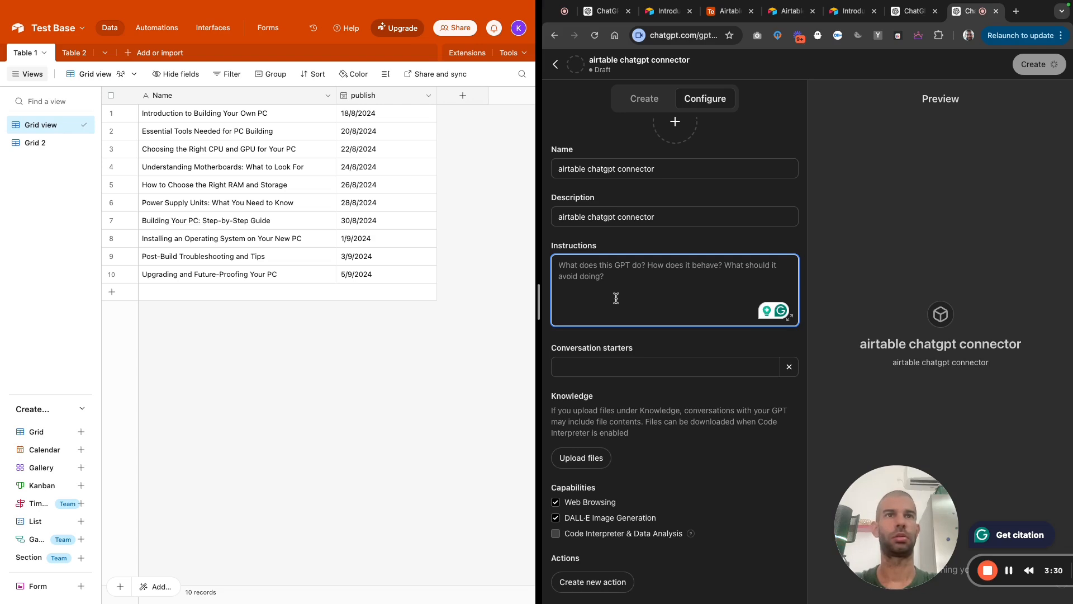
scroll(634, 302, "up", 1)
type("Y")
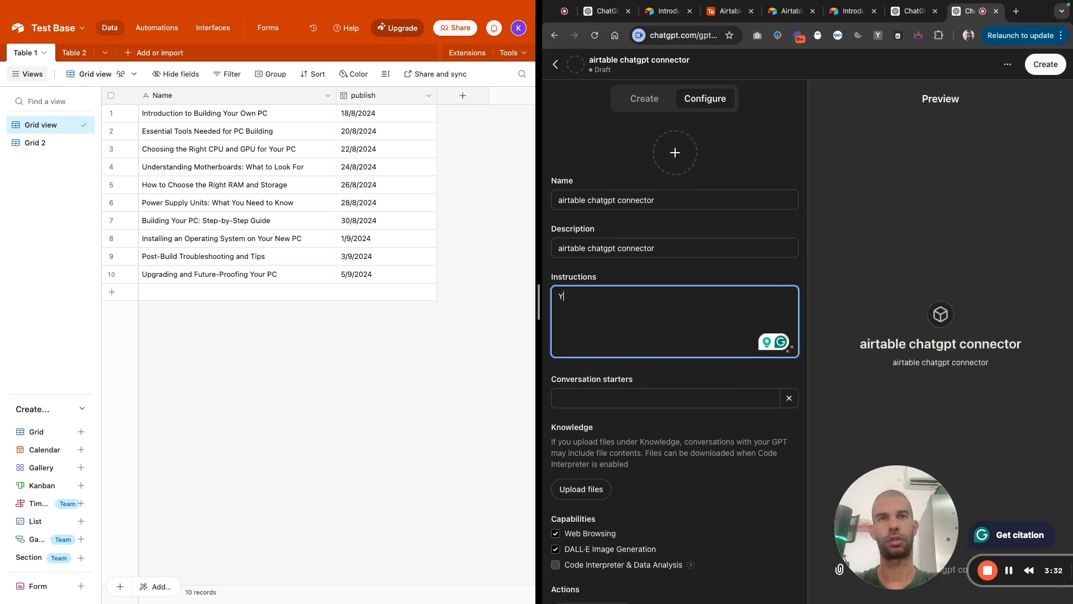
type("ou connect to airtable and")
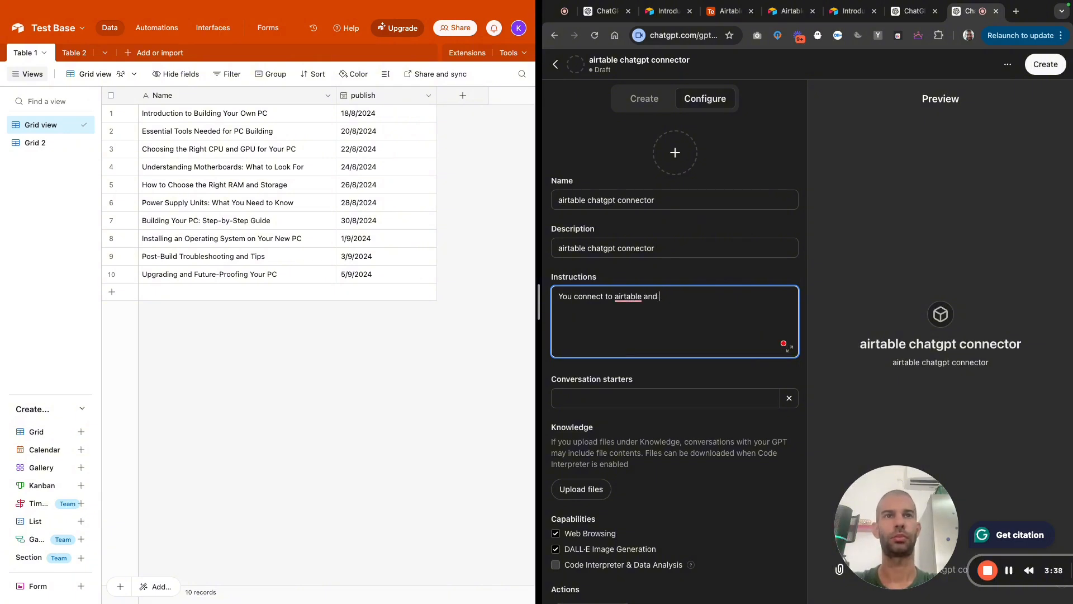
type(" save new")
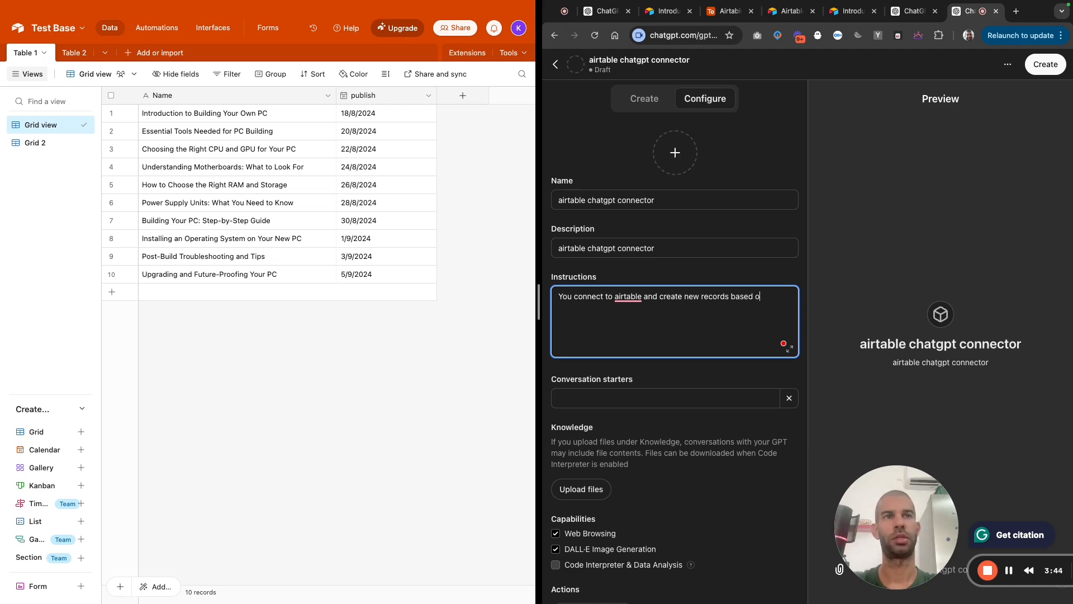
key("BackSpace")
key("BackSpace")
type("n the")
scroll(617, 337, "down", 1)
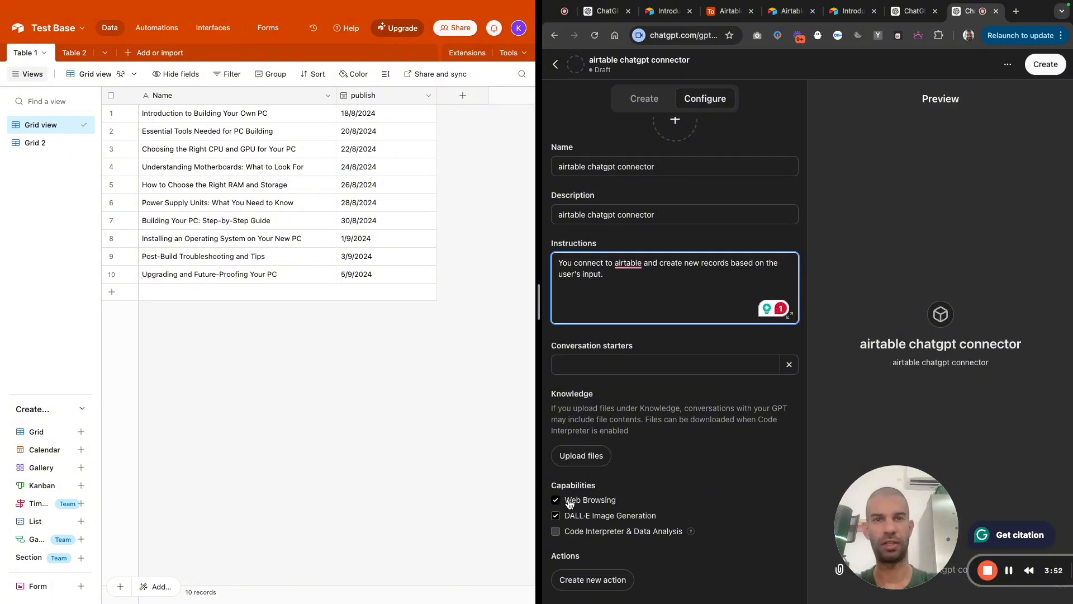
left_click(556, 531)
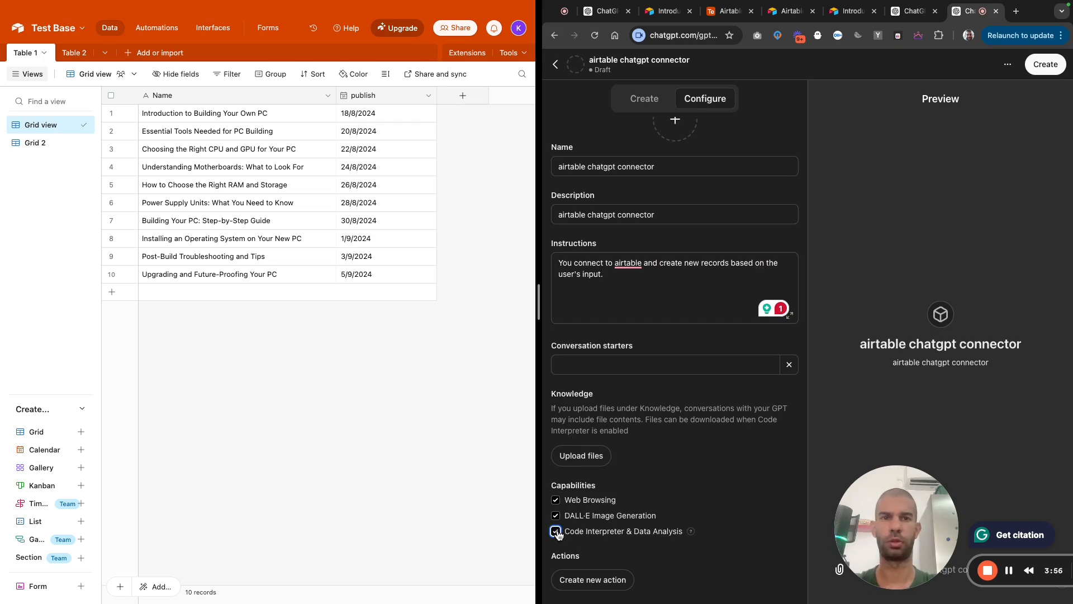
Start a new GPT action and load chat.openai.com in a separate tab
left_click(592, 582)
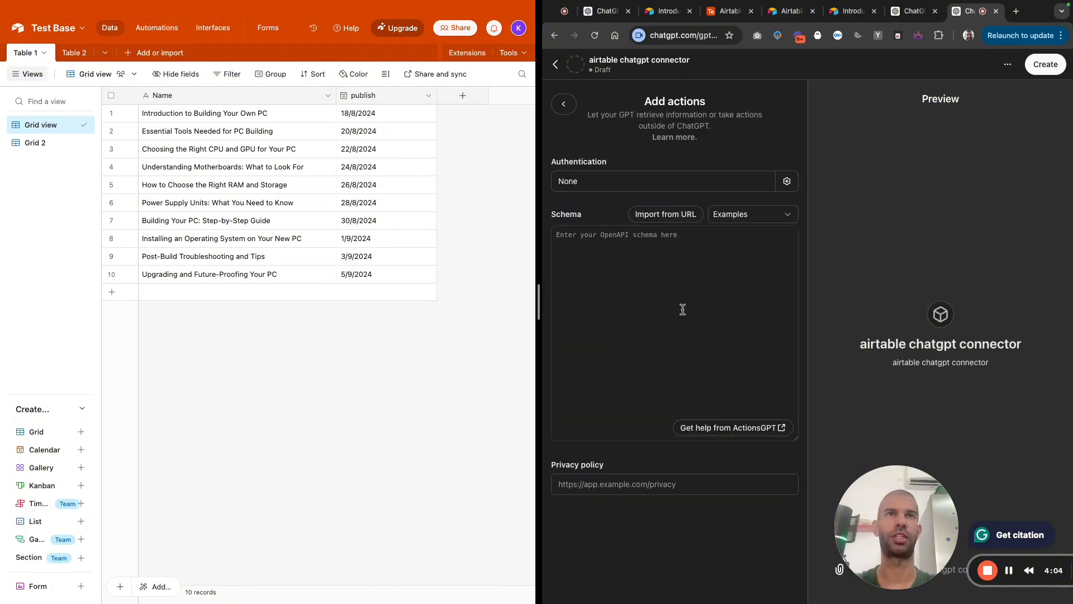
key("super+t")
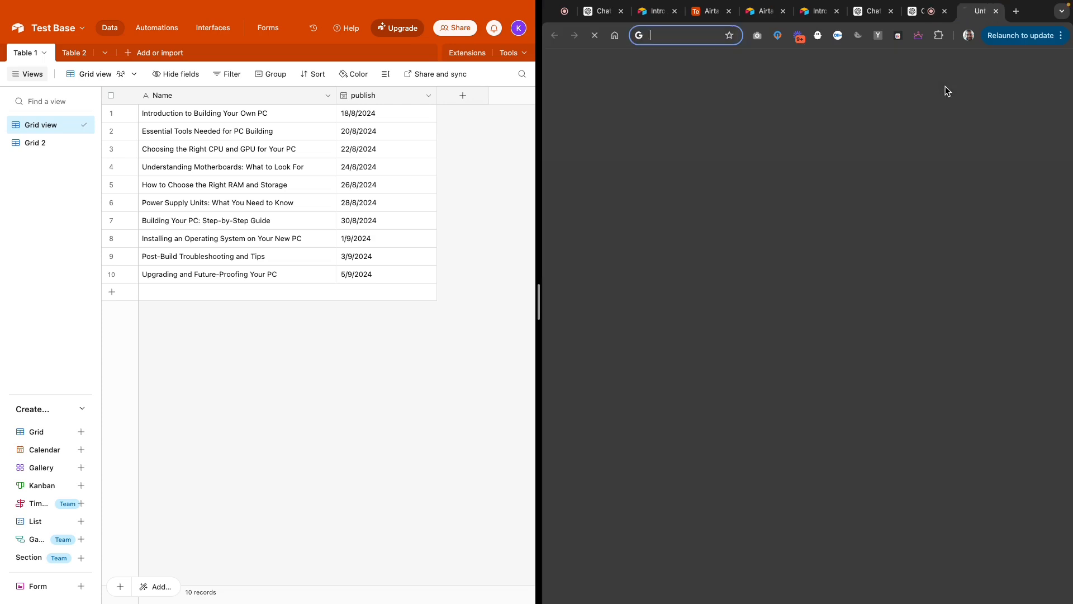
type("chat.openai.com")
key("Return")
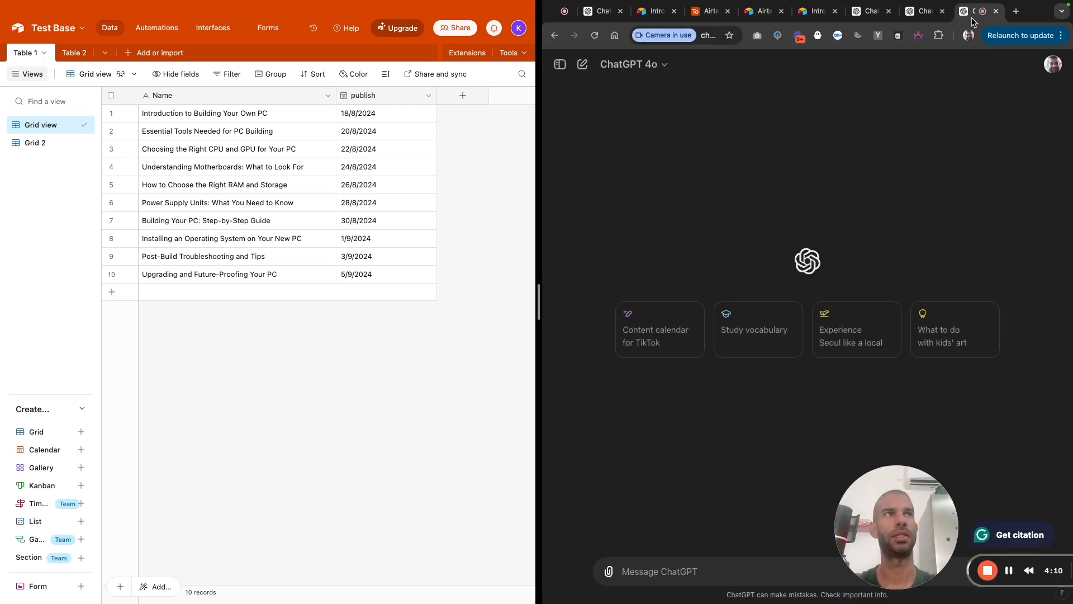
left_click(931, 13)
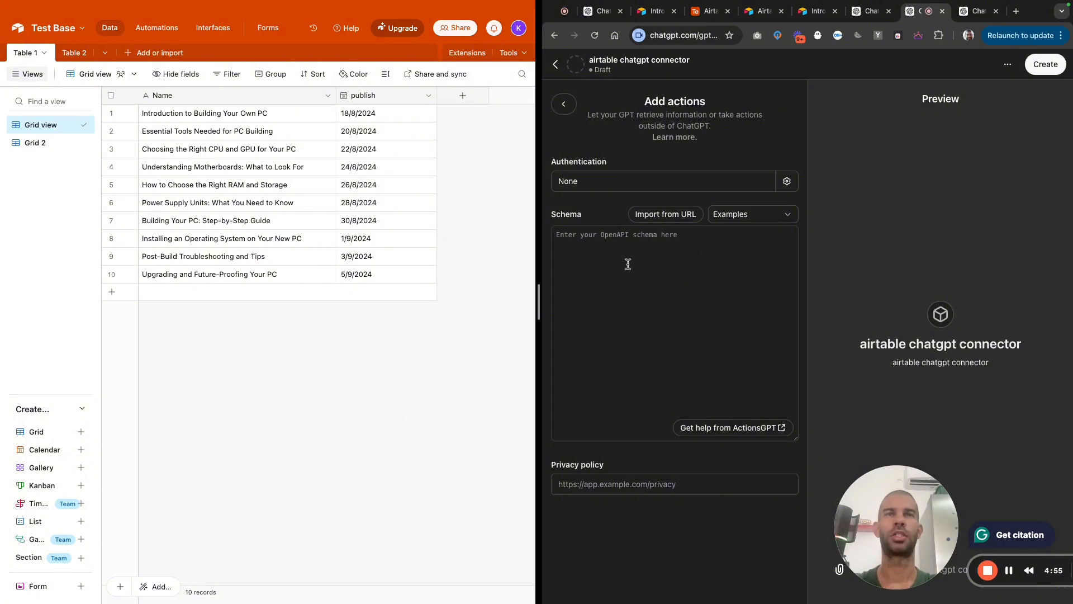
Set the action's authentication to API Key with the Bearer auth type
left_click(634, 183)
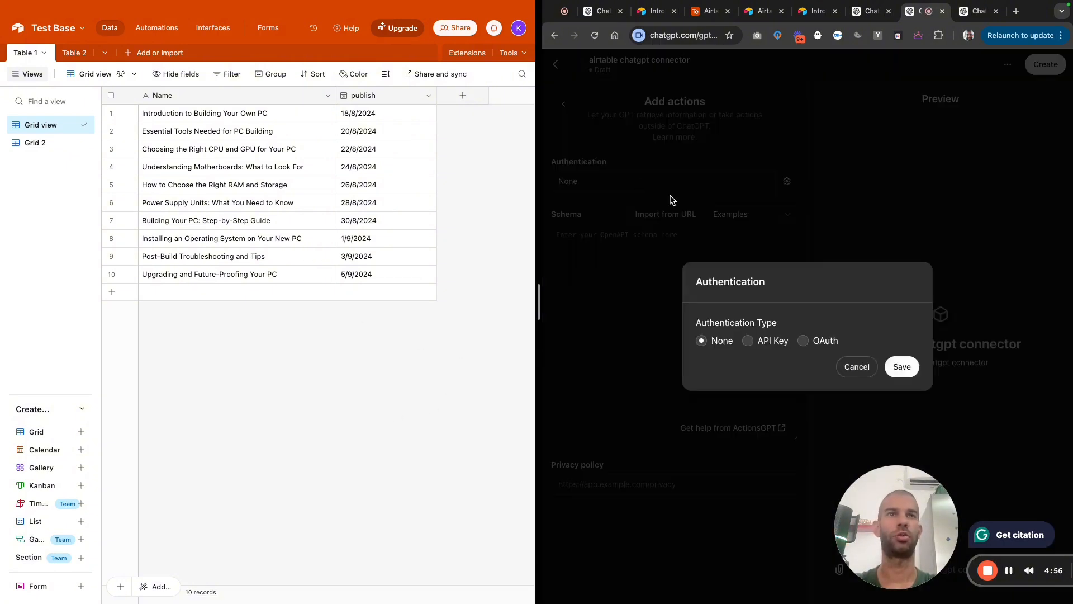
left_click(758, 342)
left_click(761, 341)
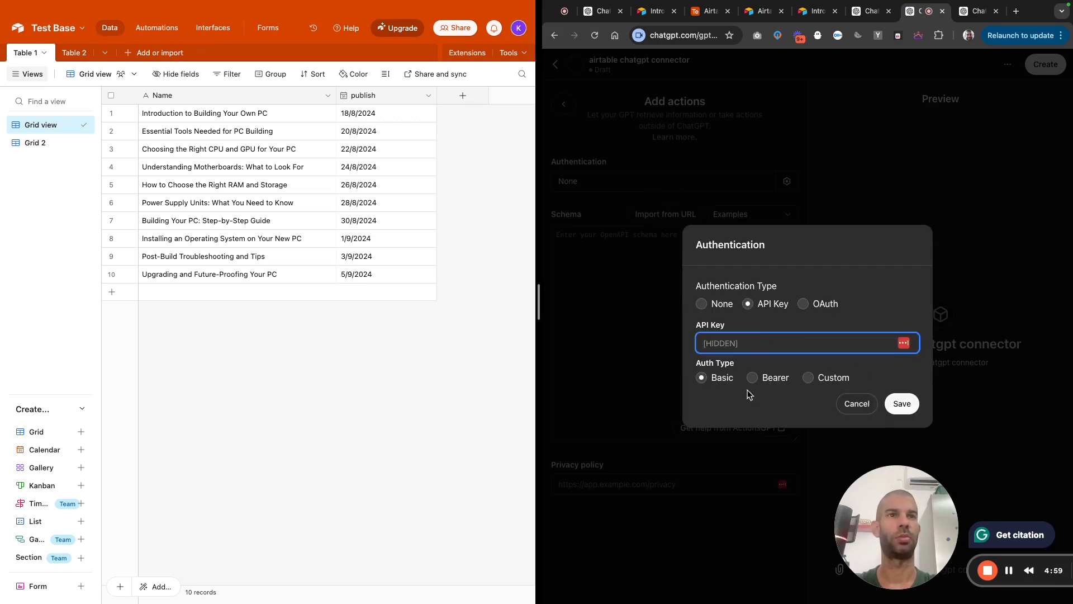
left_click(754, 379)
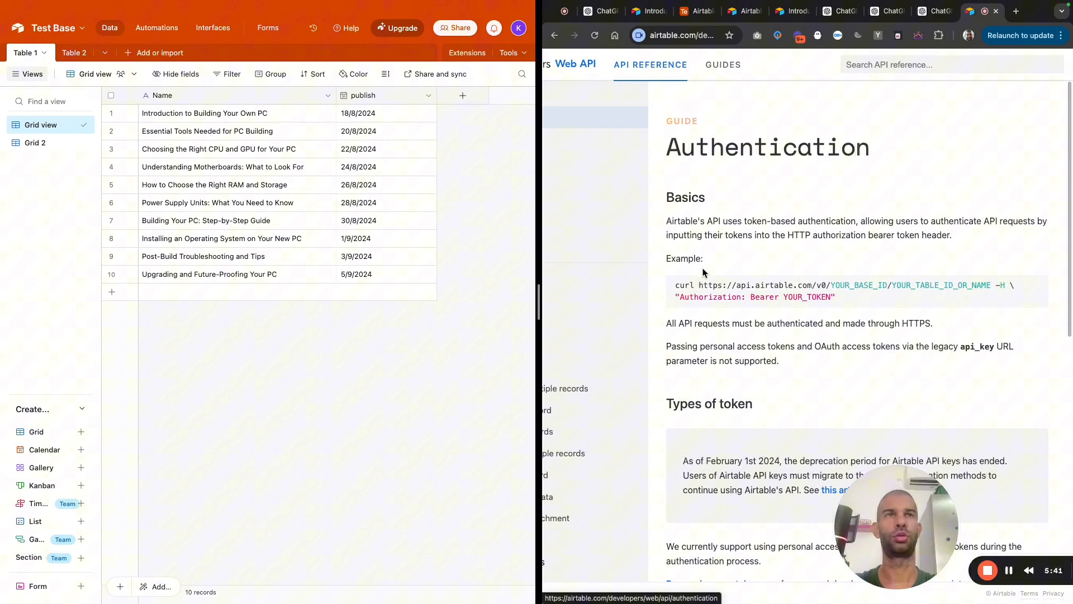
Read the Authentication guide, highlight the curl Bearer header example, and follow the /create/tokens link
scroll(703, 271, "left", 2)
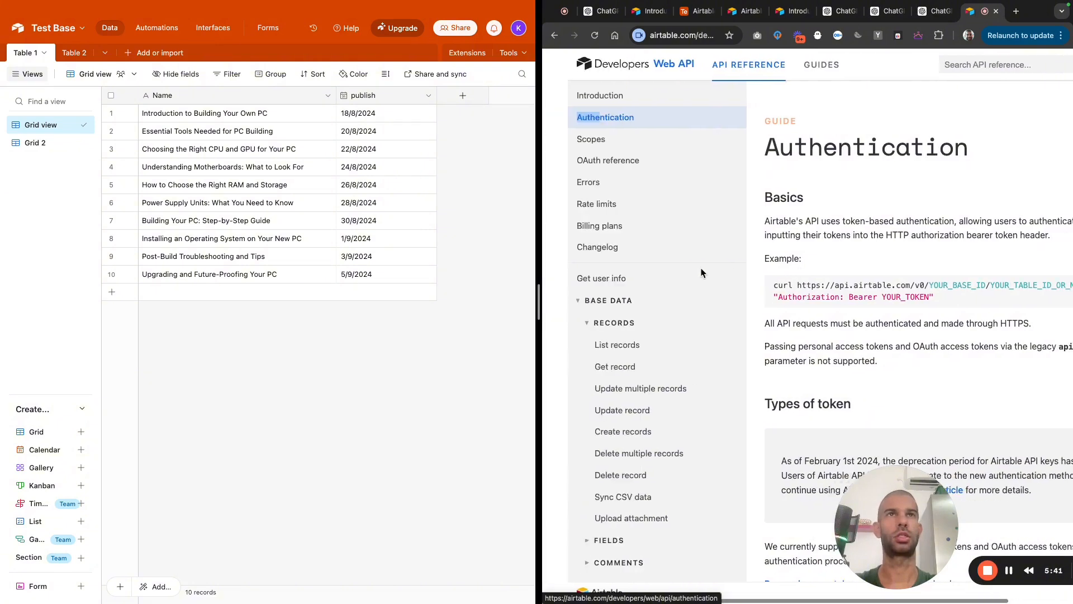
scroll(611, 121, "up", 1)
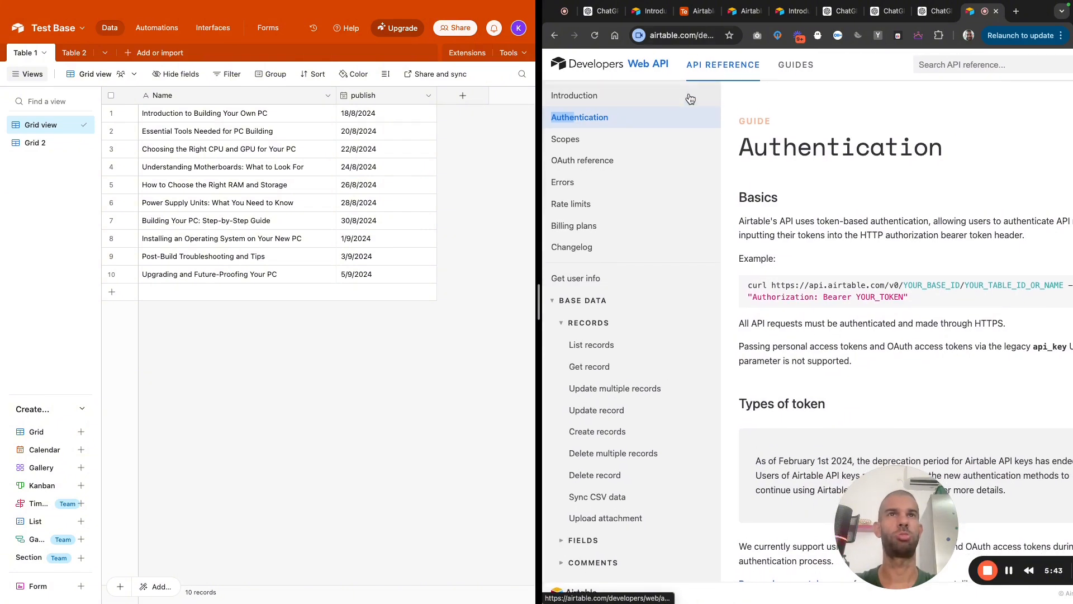
scroll(798, 253, "down", 1)
scroll(799, 253, "right", 2)
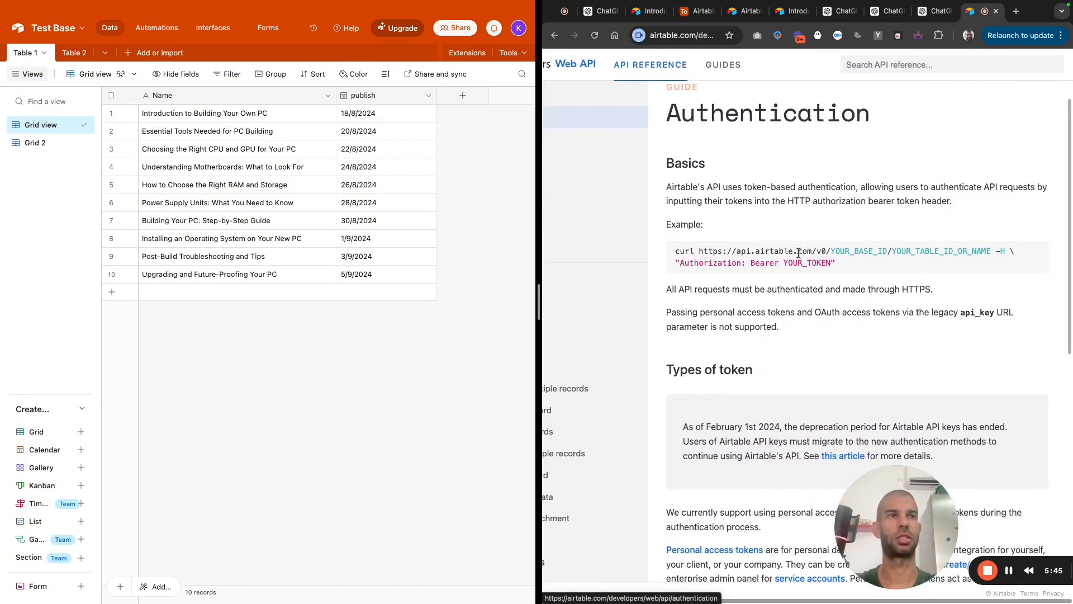
scroll(740, 240, "down", 5)
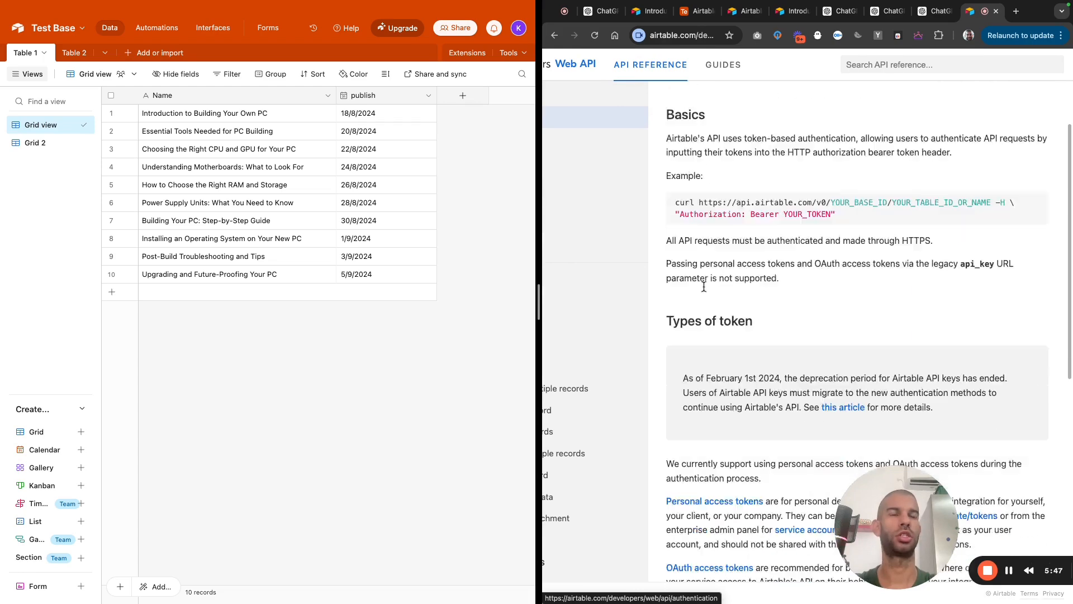
scroll(700, 227, "up", 6)
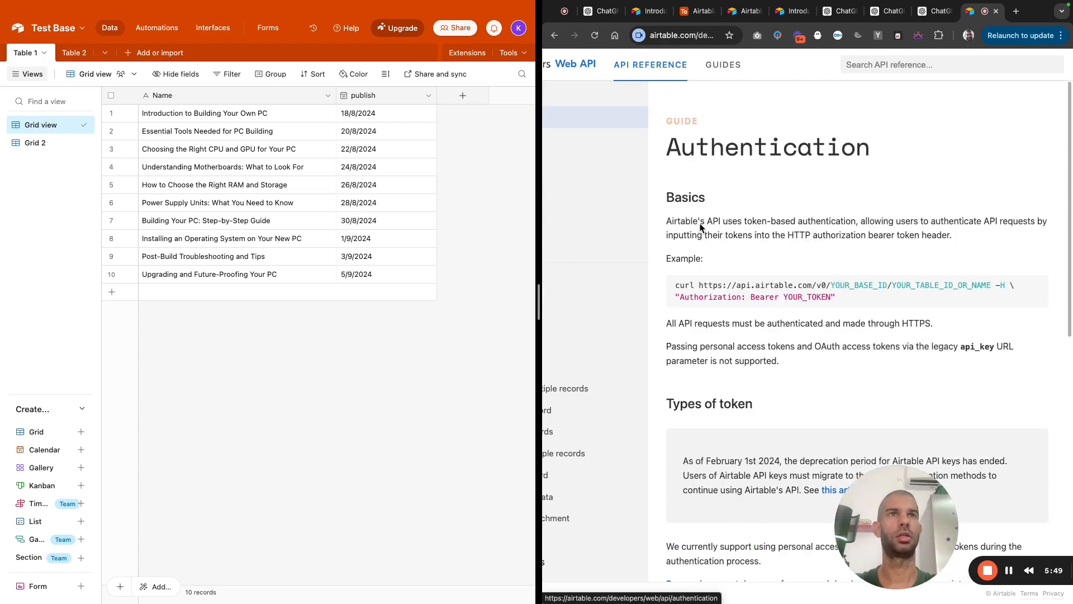
scroll(725, 332, "down", 5)
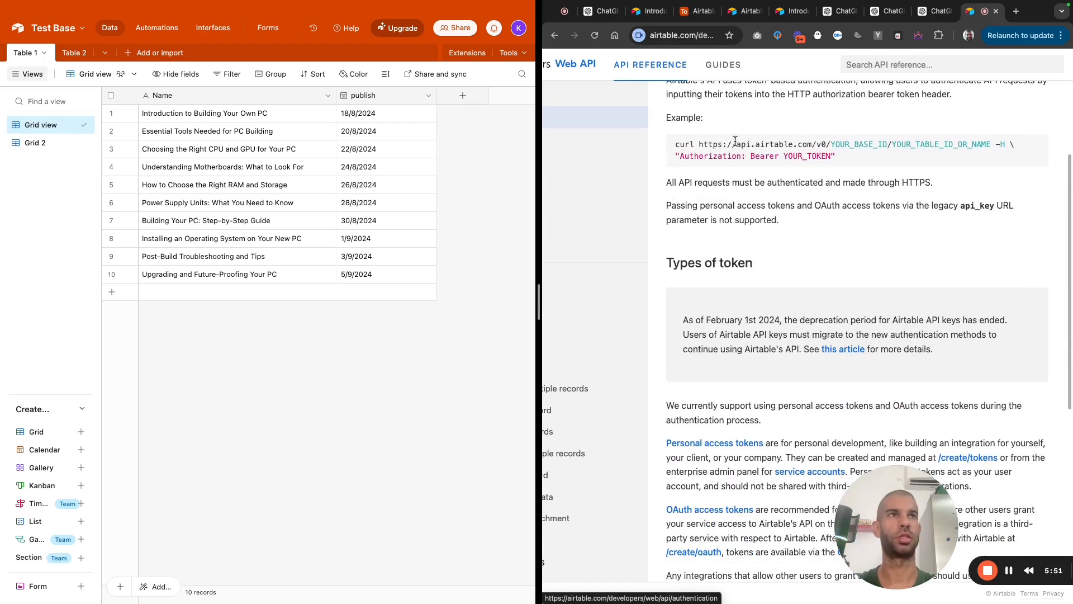
left_click_drag(675, 144, 883, 139)
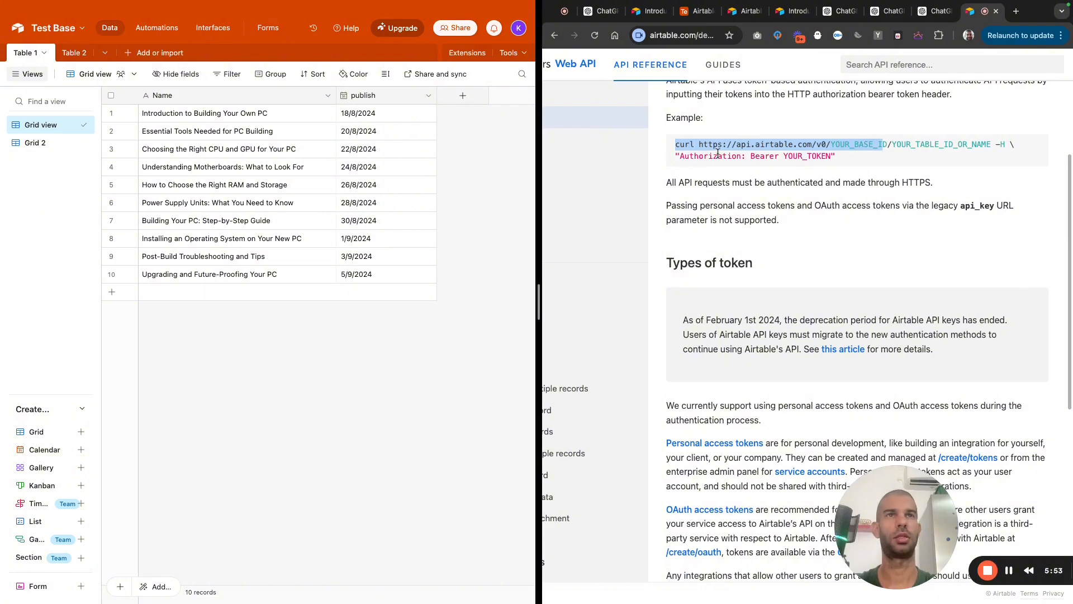
left_click_drag(687, 157, 844, 166)
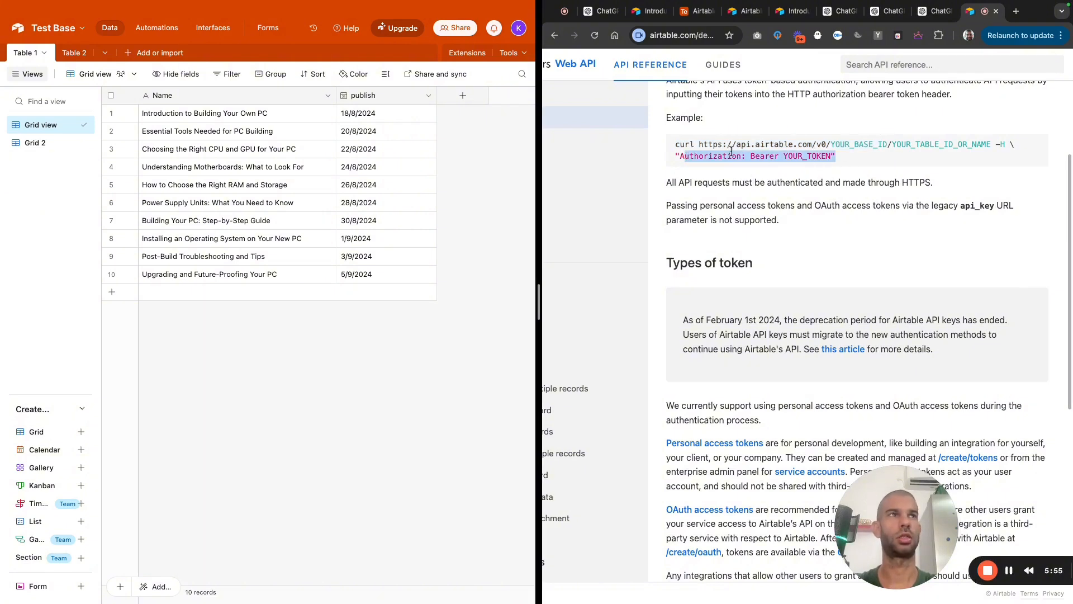
scroll(842, 257, "down", 6)
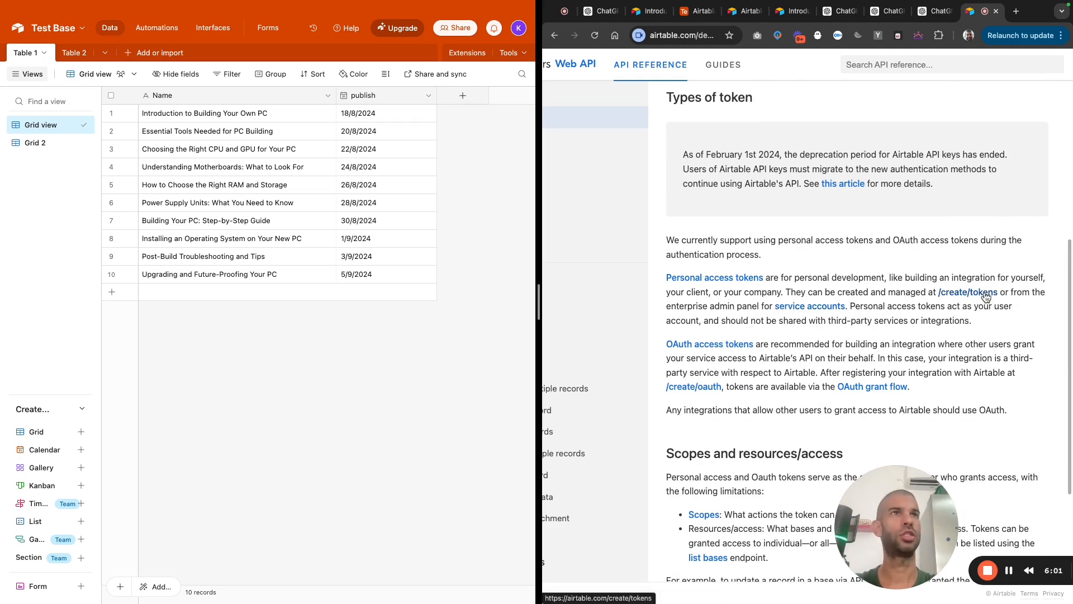
left_click(984, 293)
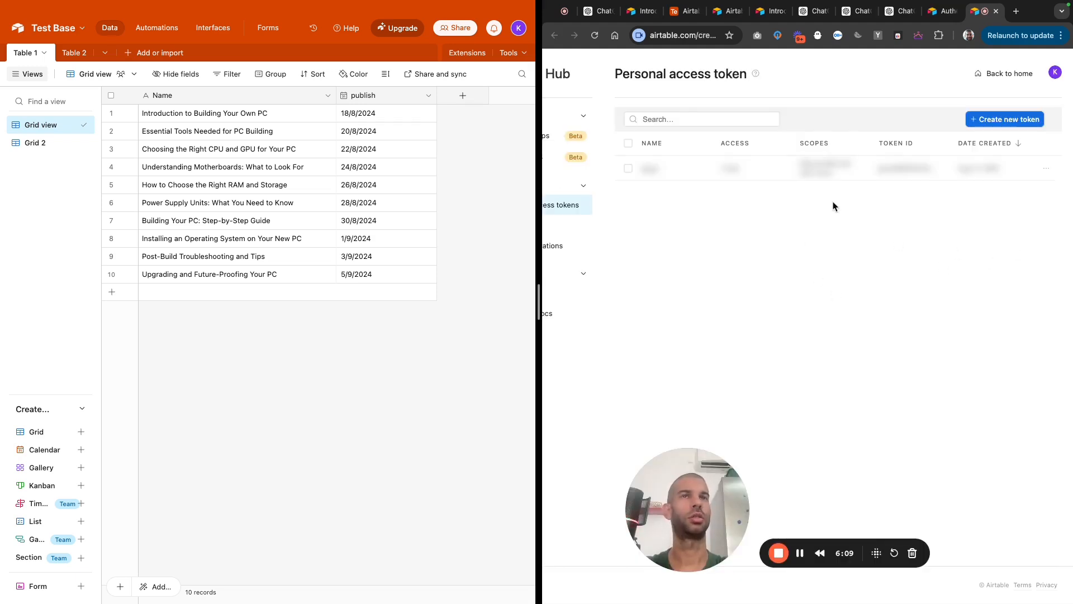
Begin a new personal access token, browse its scope list without adding any, then return to the GPT editor
left_click(991, 120)
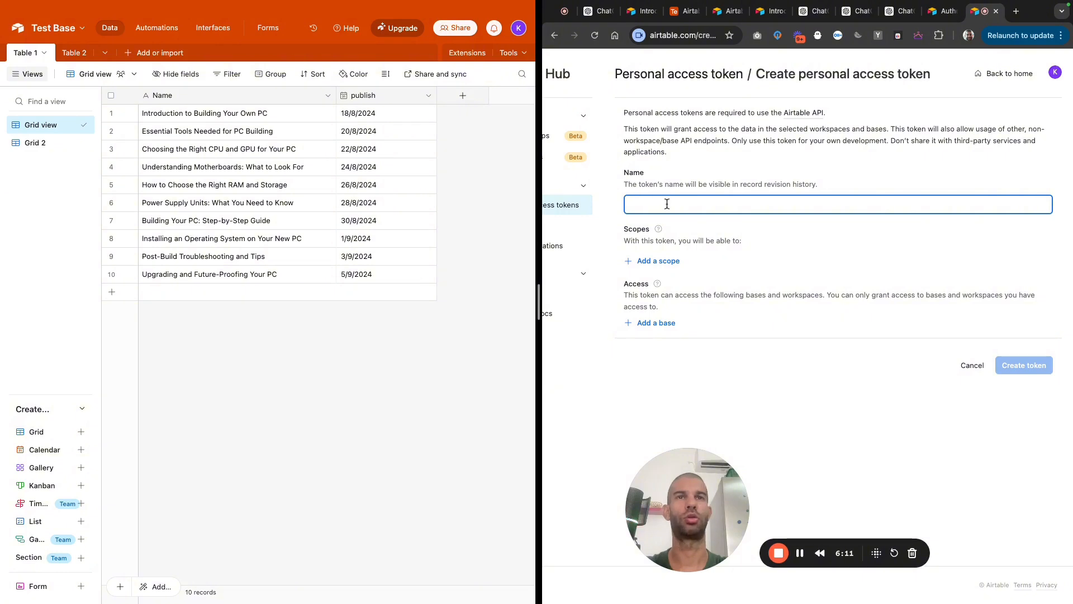
left_click(649, 262)
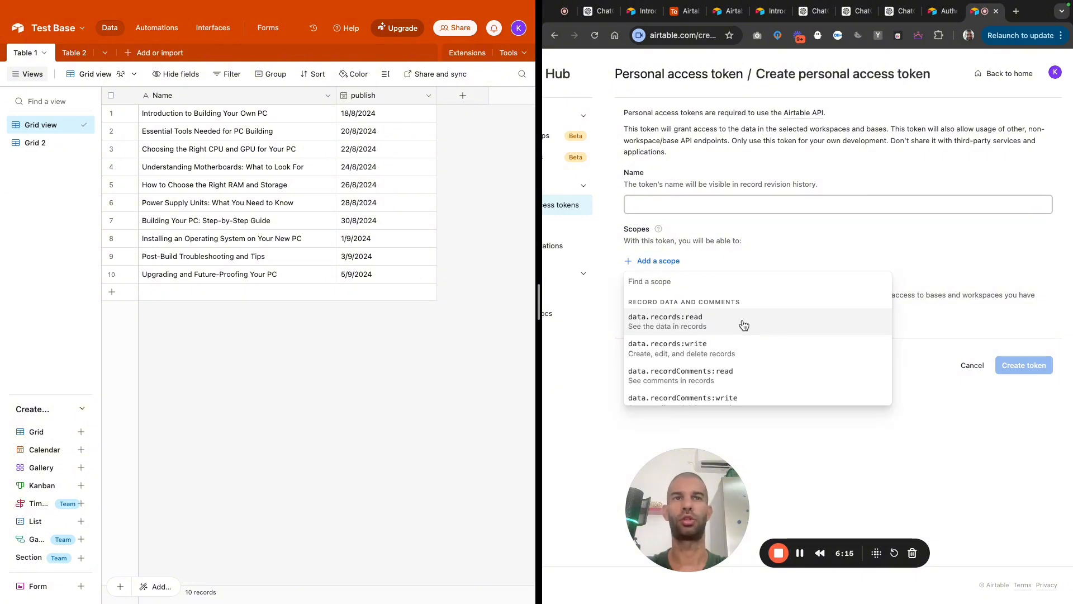
scroll(738, 327, "down", 2)
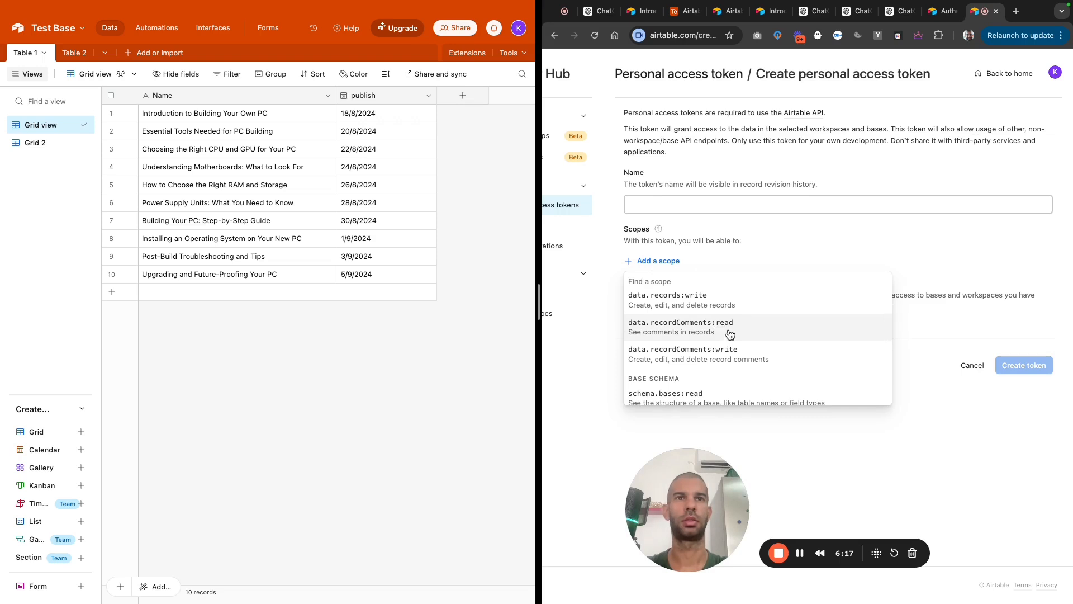
scroll(740, 365, "up", 2)
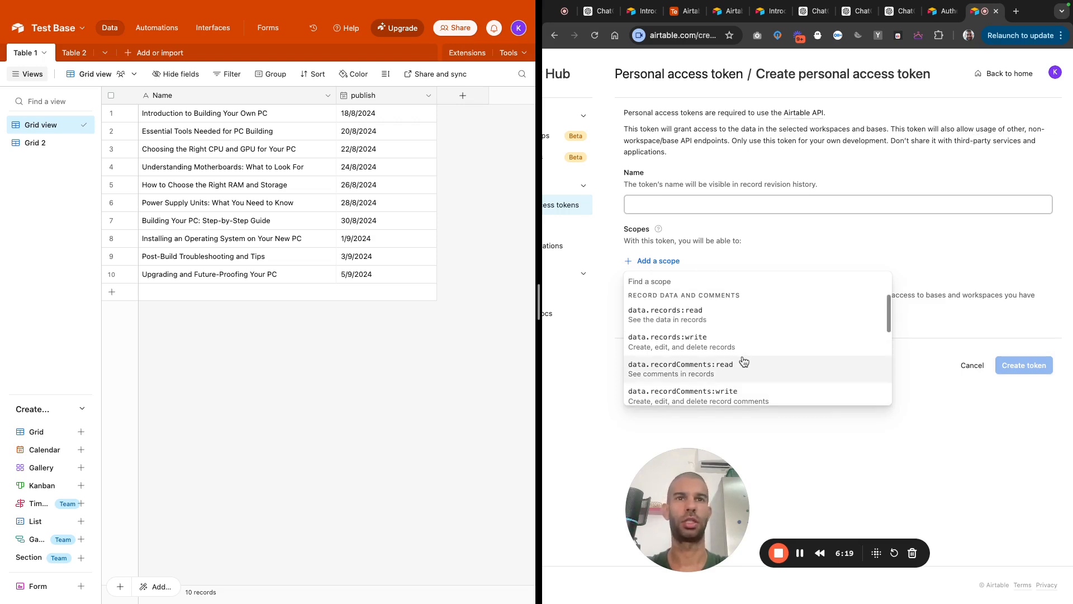
scroll(720, 360, "down", 8)
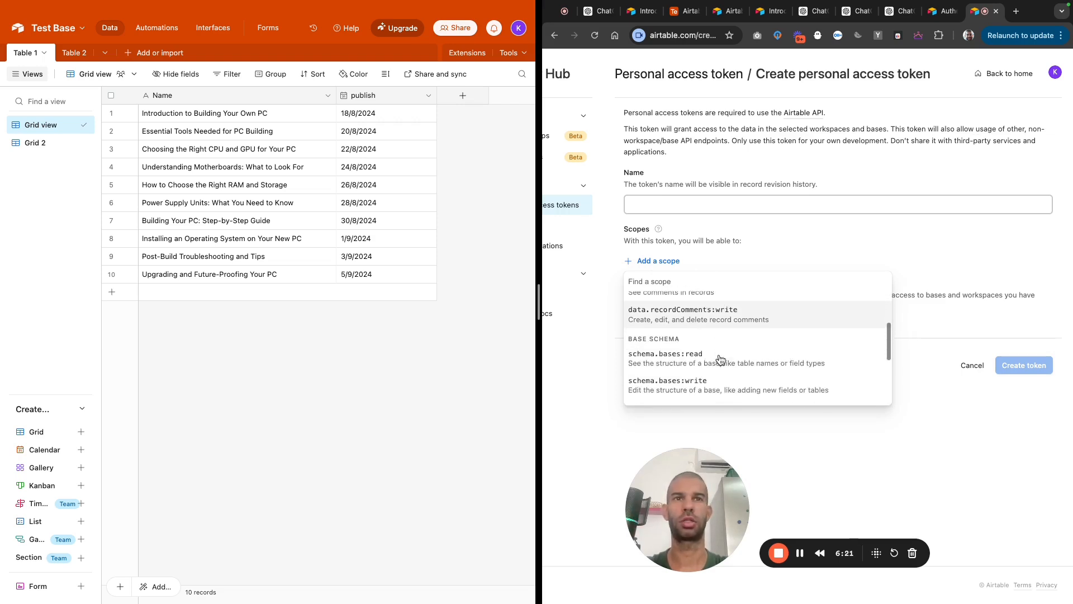
scroll(721, 359, "down", 2)
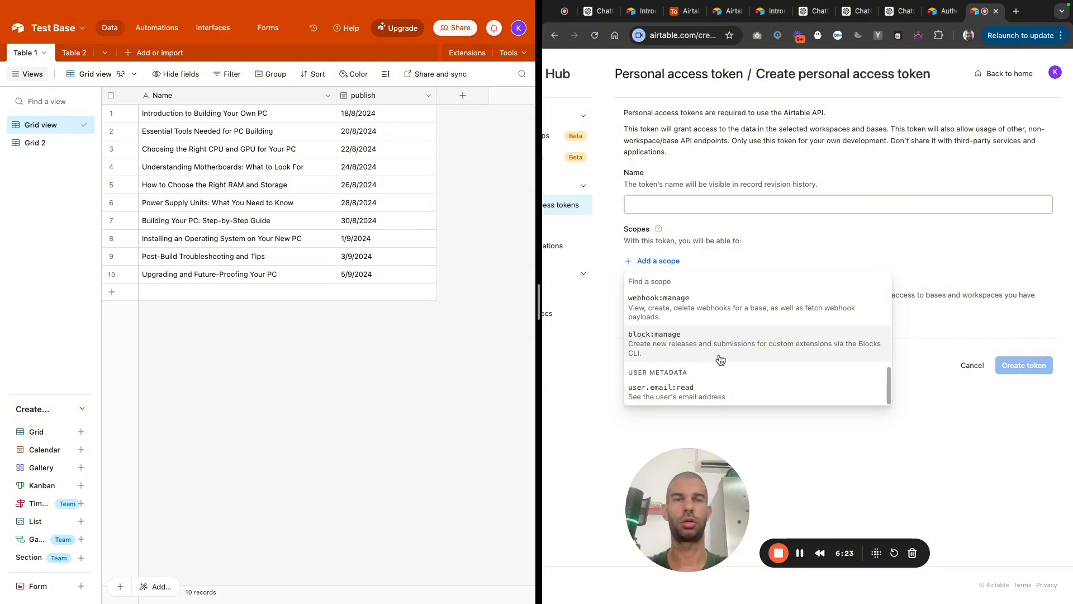
scroll(720, 360, "up", 10)
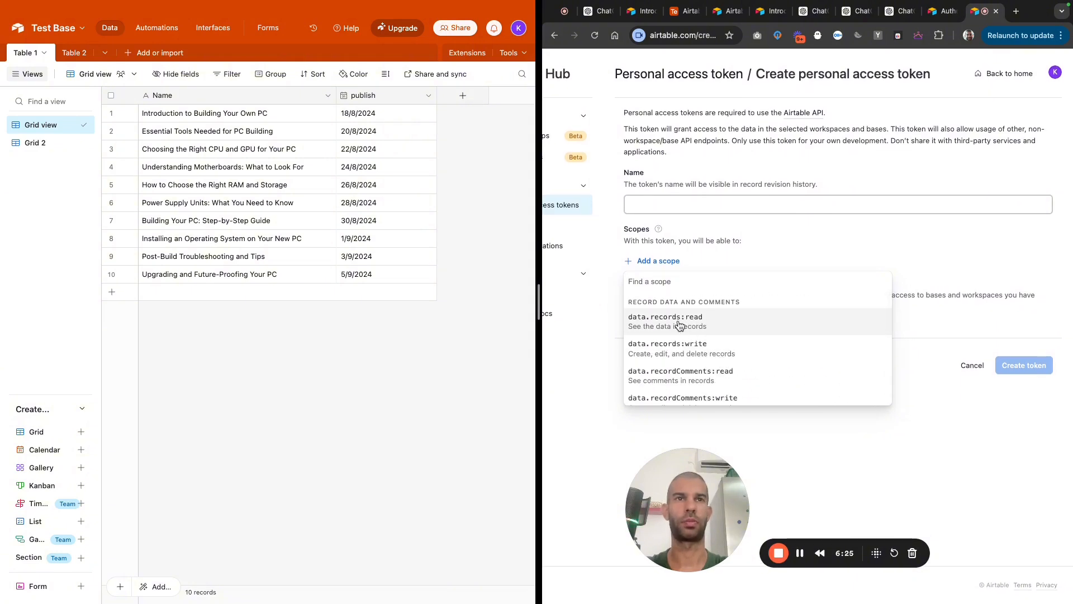
scroll(679, 329, "down", 4)
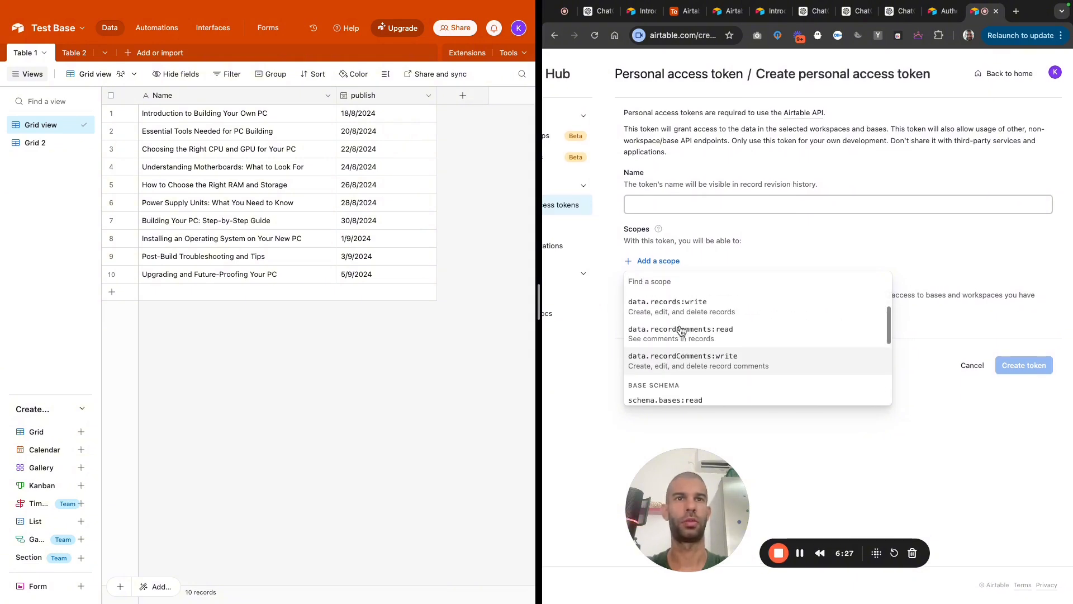
scroll(680, 330, "down", 1)
scroll(680, 330, "up", 3)
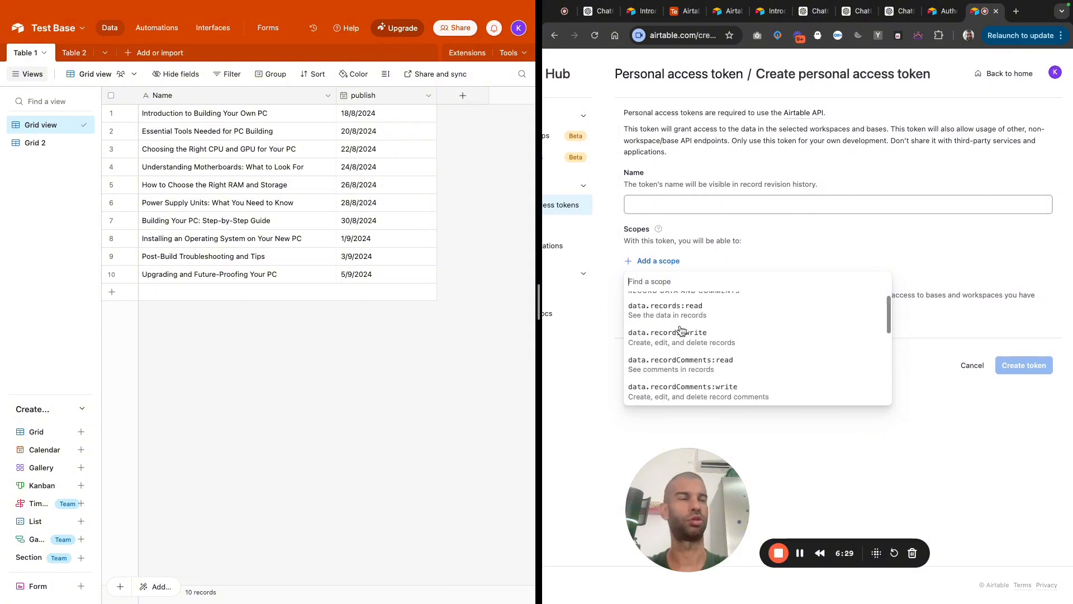
left_click(907, 438)
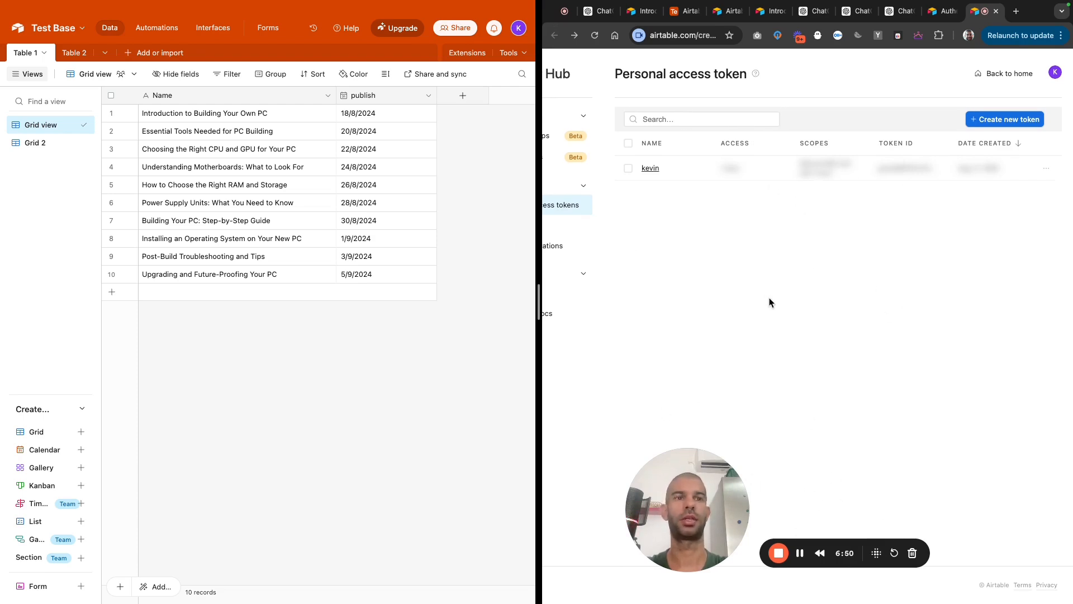
left_click(801, 553)
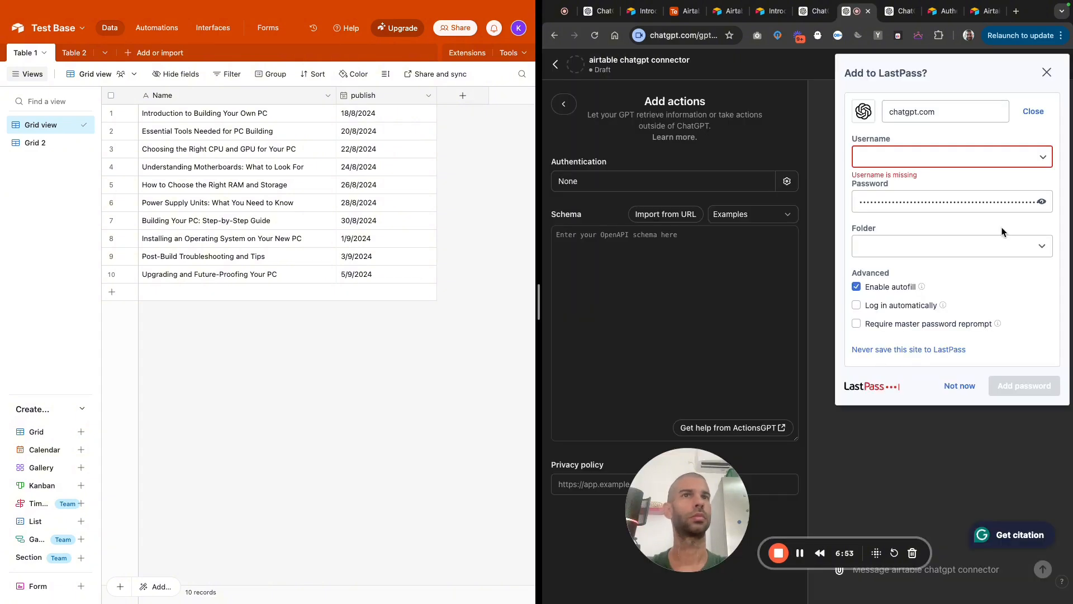
Dismiss the password prompt, close the unchanged authentication settings, and go back to the GPT configuration
left_click(1047, 72)
left_click(671, 188)
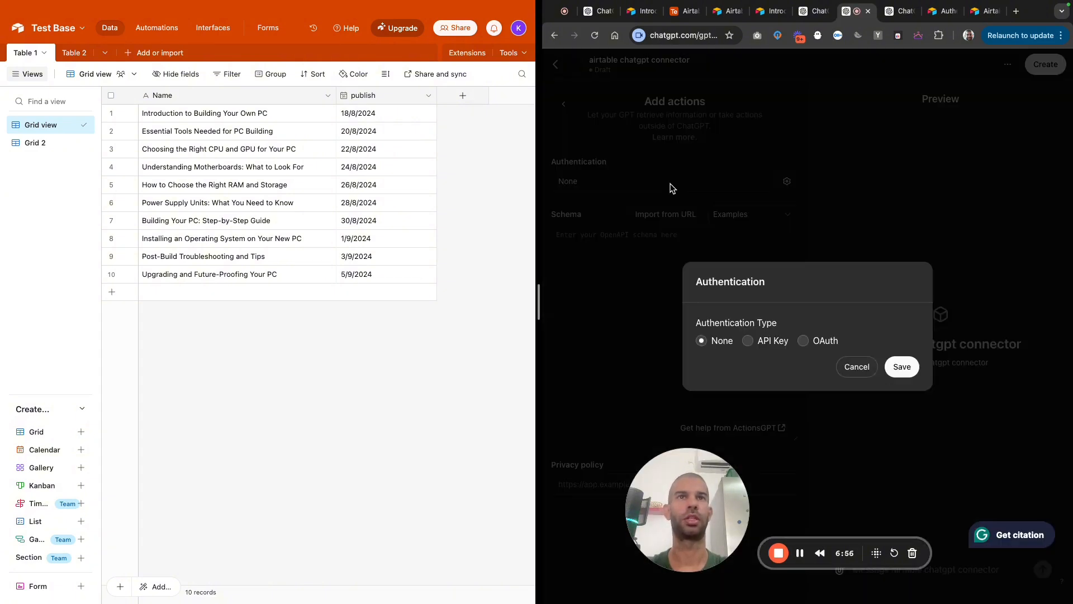
left_click(844, 364)
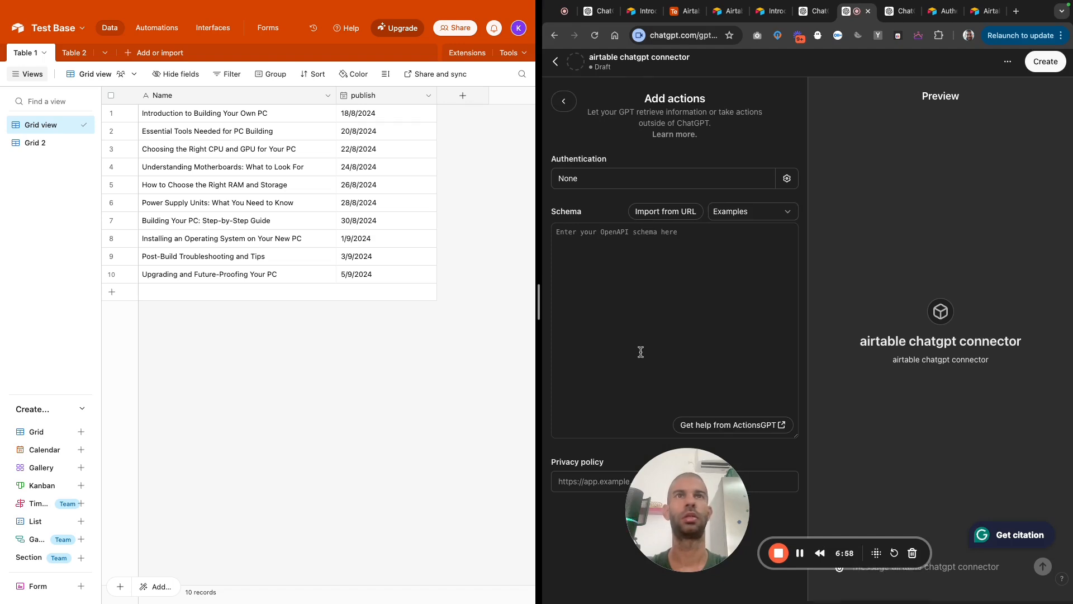
left_click(564, 104)
scroll(579, 425, "down", 2)
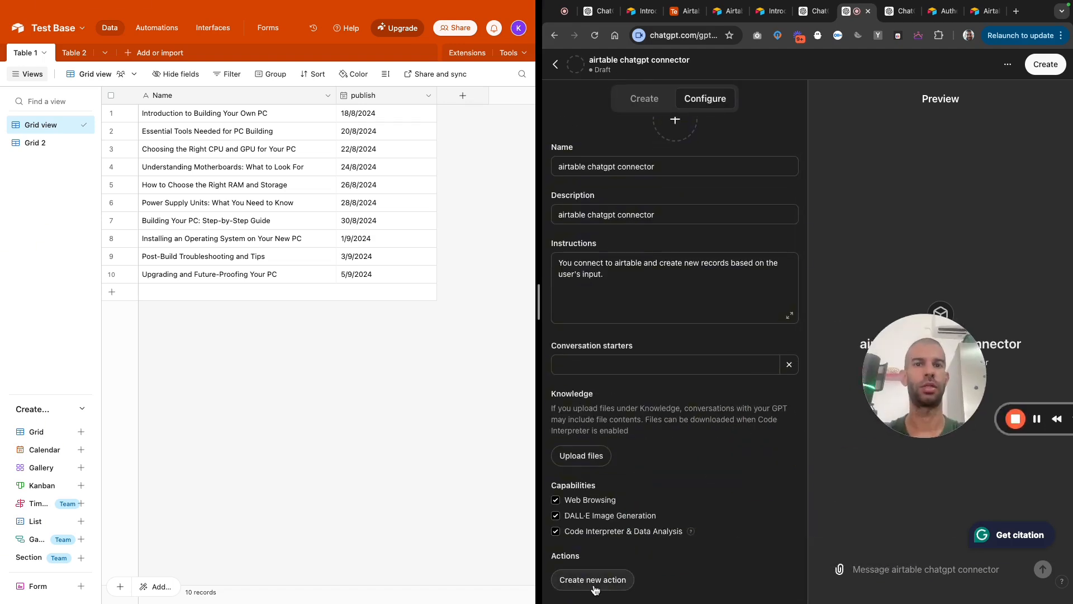
Create a new action and paste the Airtable access token as its API key
left_click(593, 581)
left_click(609, 179)
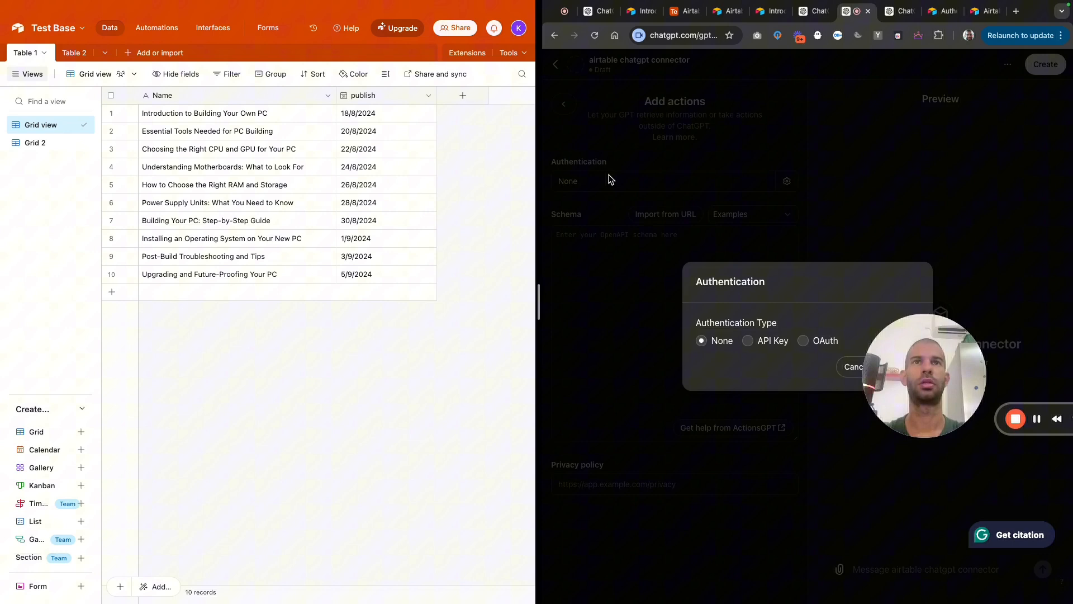
left_click(766, 340)
left_click(766, 343)
key("ctrl+v")
left_click_drag(898, 378, 612, 539)
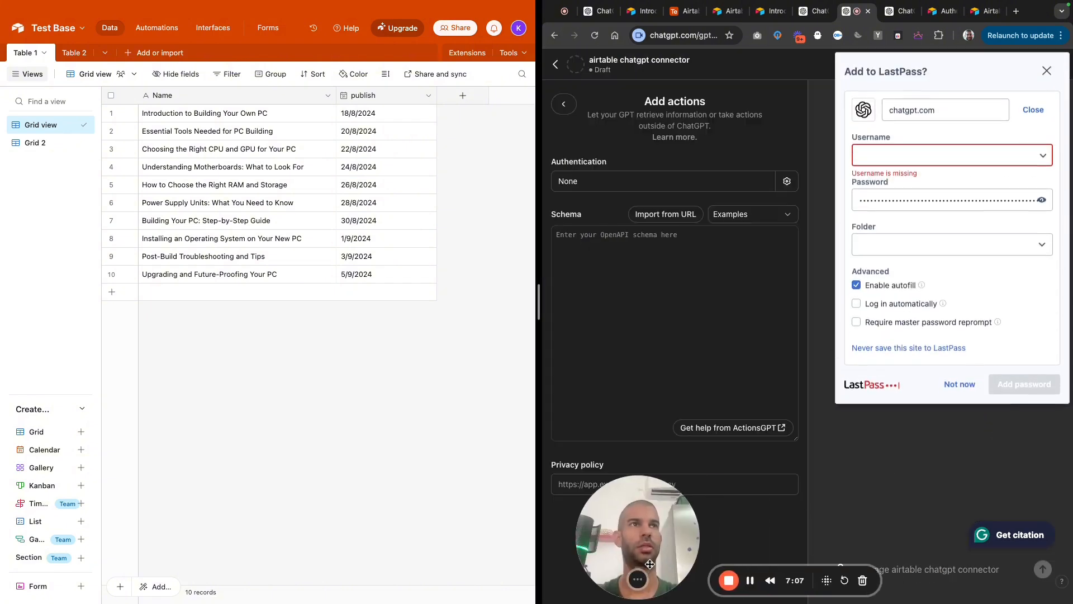
left_click(960, 387)
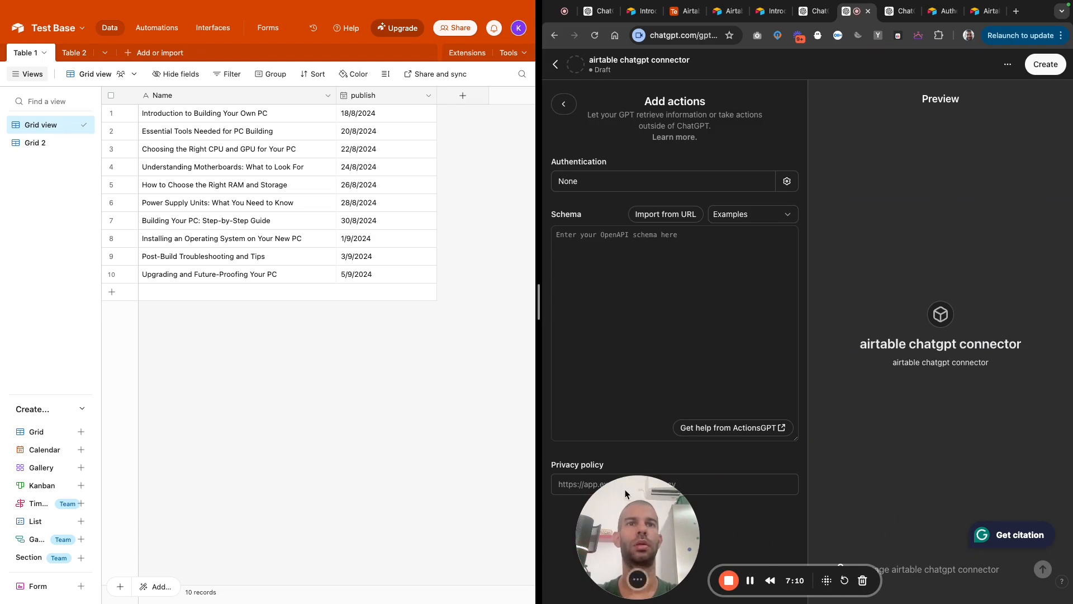
Save the action's API Key authentication with Bearer auth type and the pasted Airtable token
left_click(715, 180)
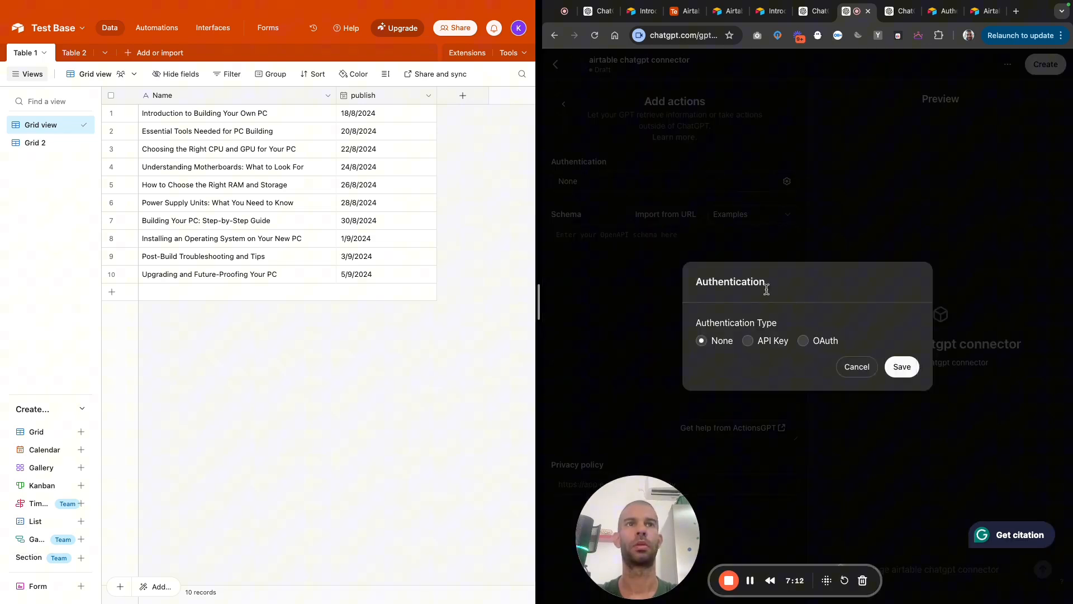
left_click(751, 337)
left_click(807, 344)
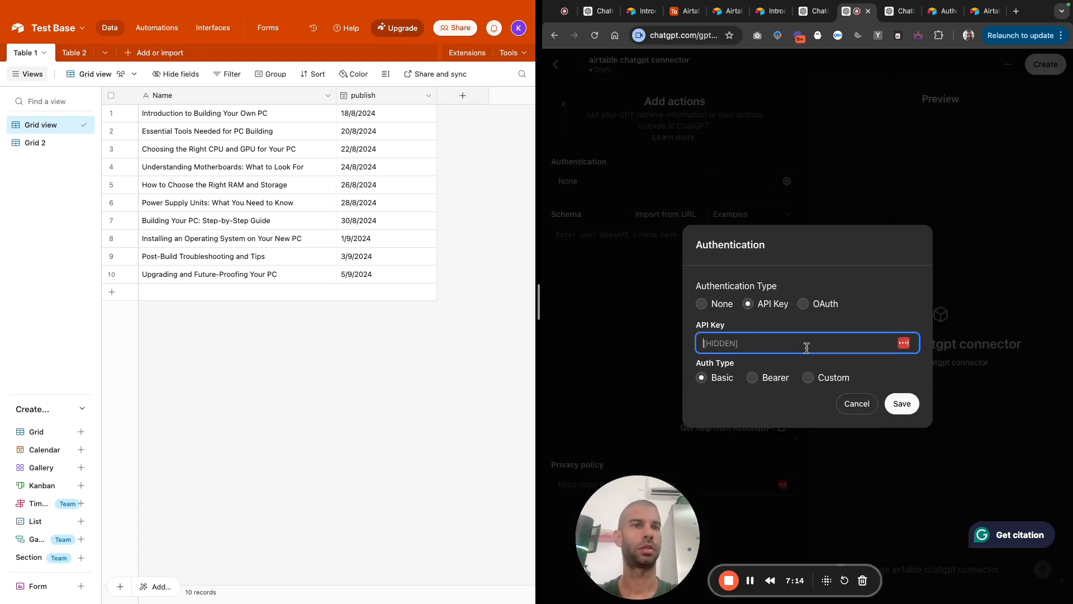
left_click(751, 382)
left_click(774, 347)
key("super+v")
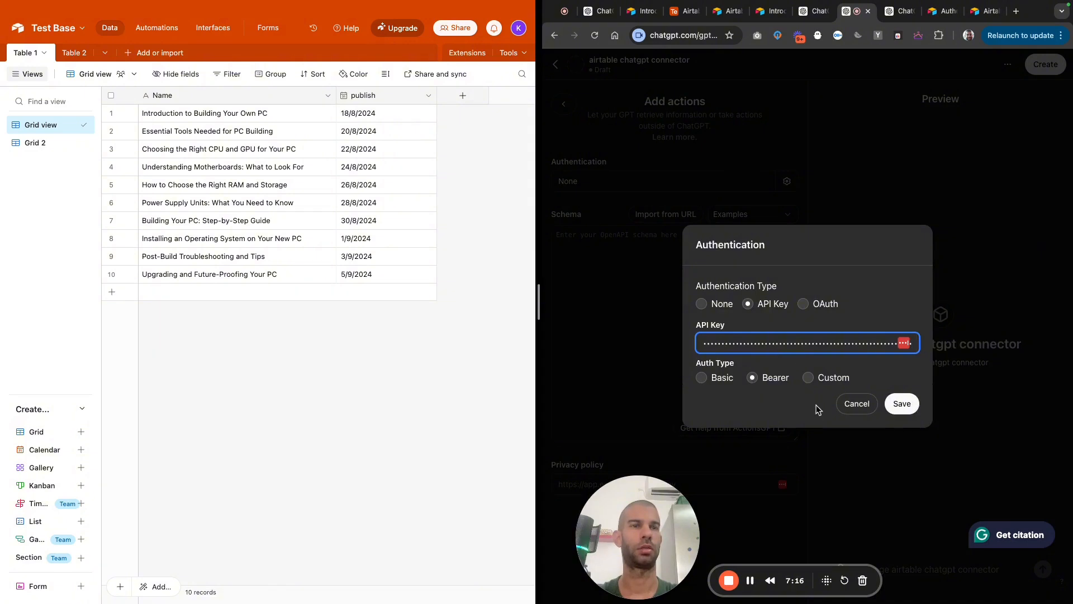
left_click(901, 404)
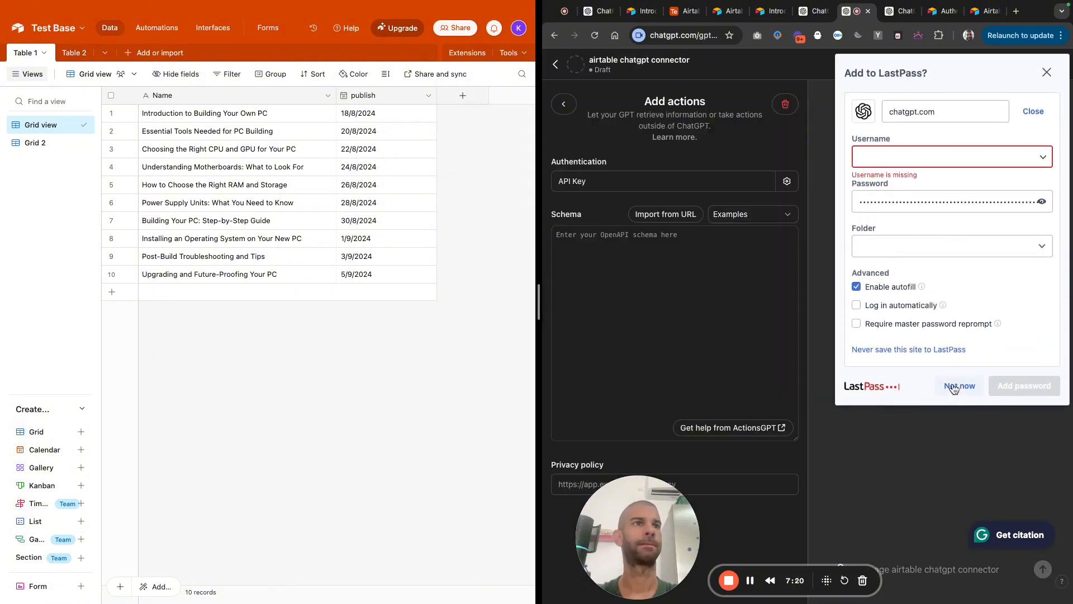
left_click(1047, 72)
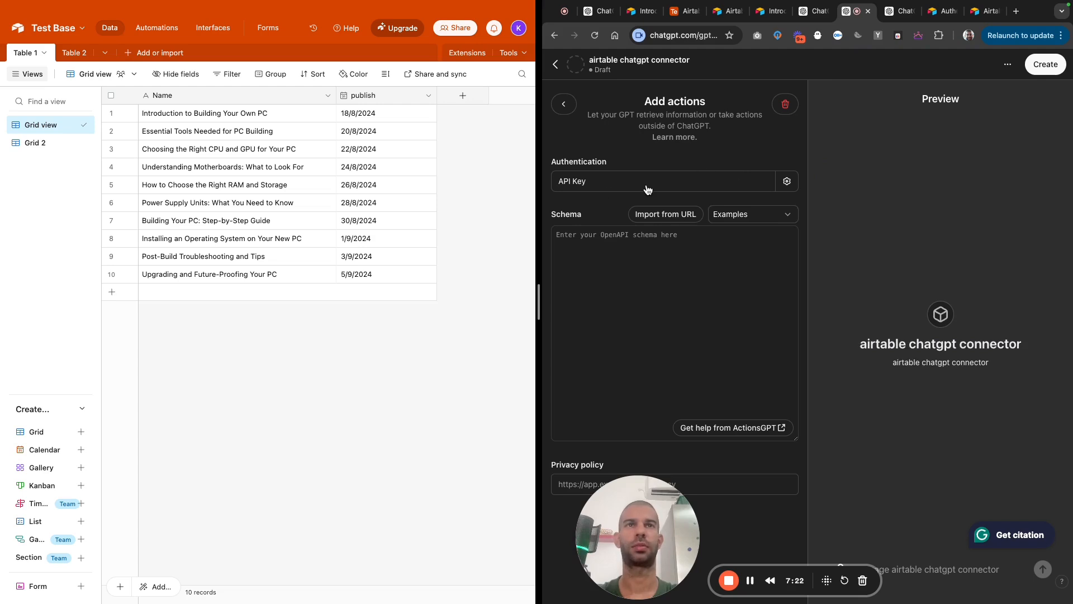
Resize the ChatGPT window beside Airtable and recheck the authentication settings
left_click_drag(538, 304, 393, 304)
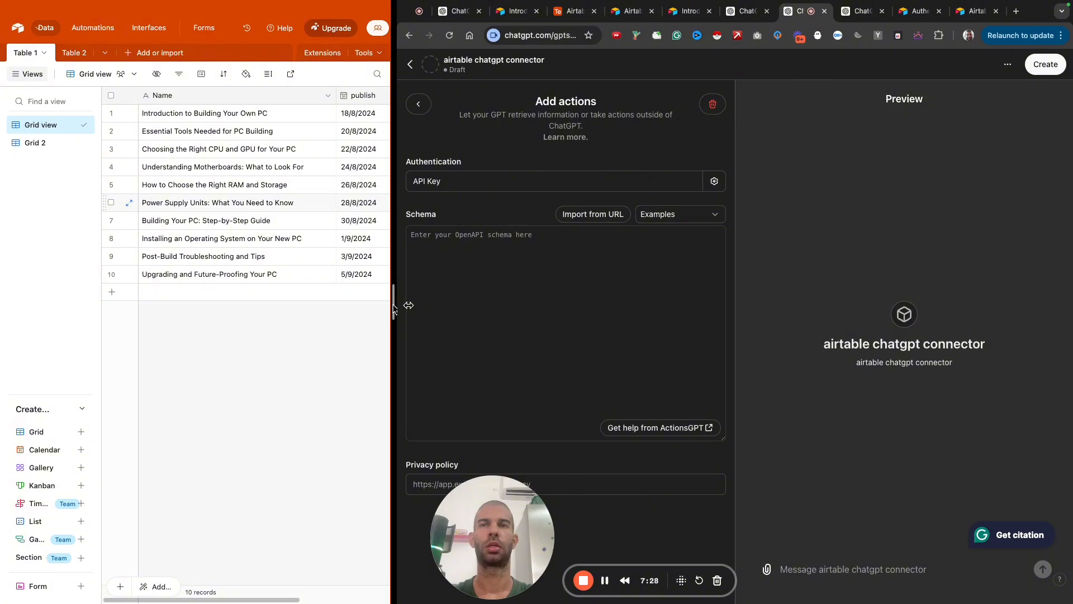
left_click_drag(393, 306, 454, 306)
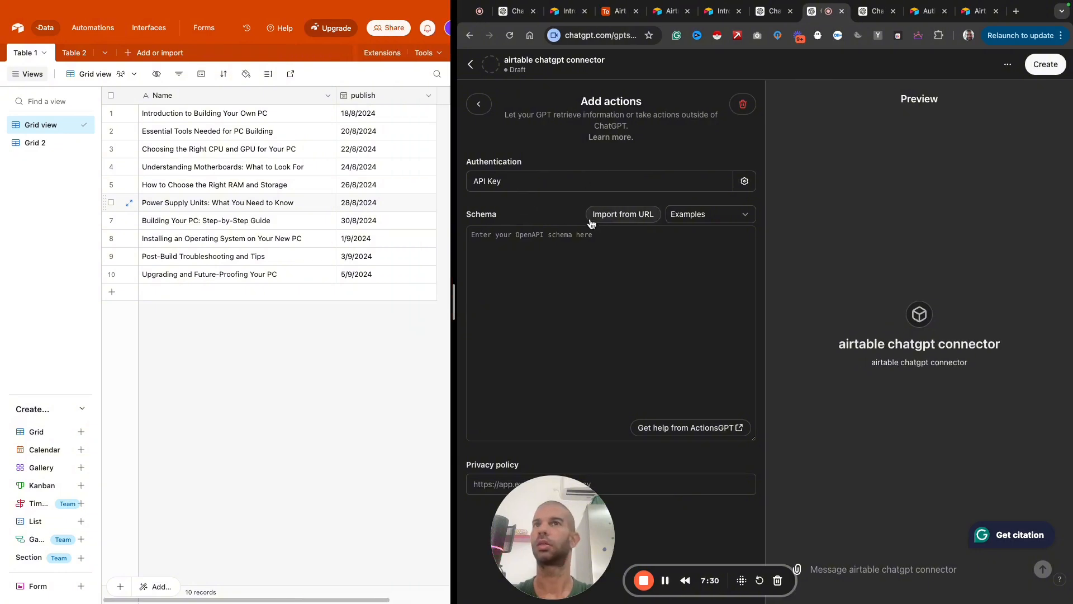
left_click(541, 178)
left_click(801, 411)
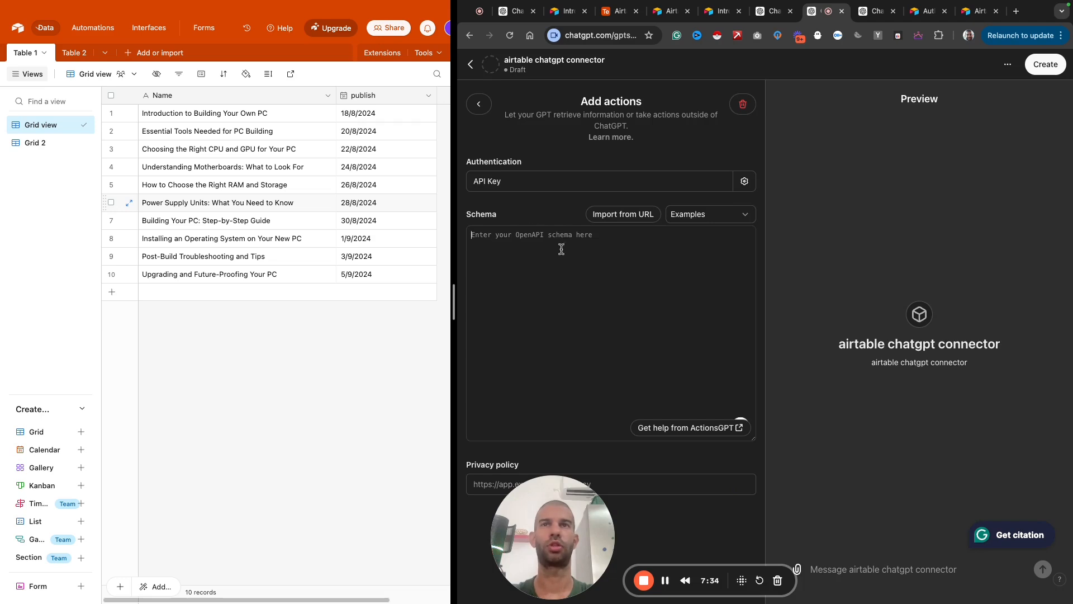
Load the Weather (JSON) example schema and select all of its text
left_click(705, 221)
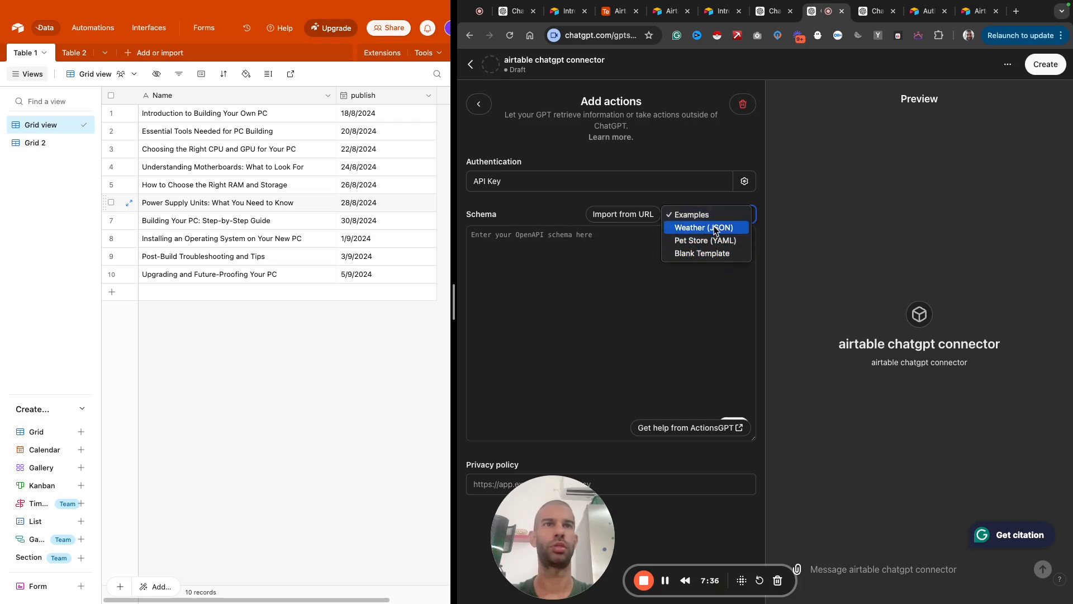
left_click(715, 229)
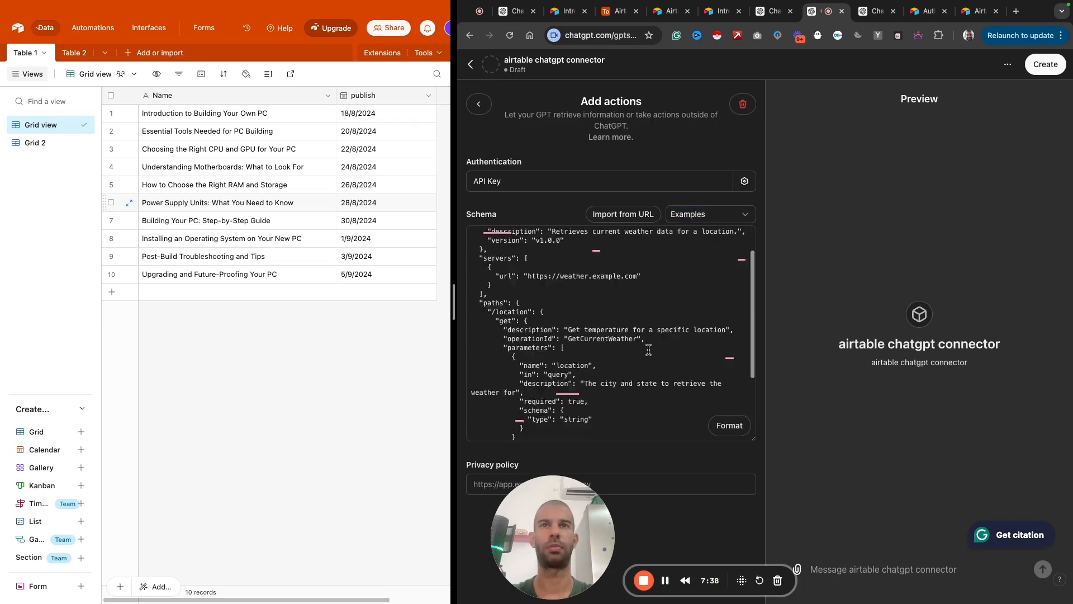
left_click(648, 349)
left_click_drag(547, 494, 925, 402)
key("ctrl+a")
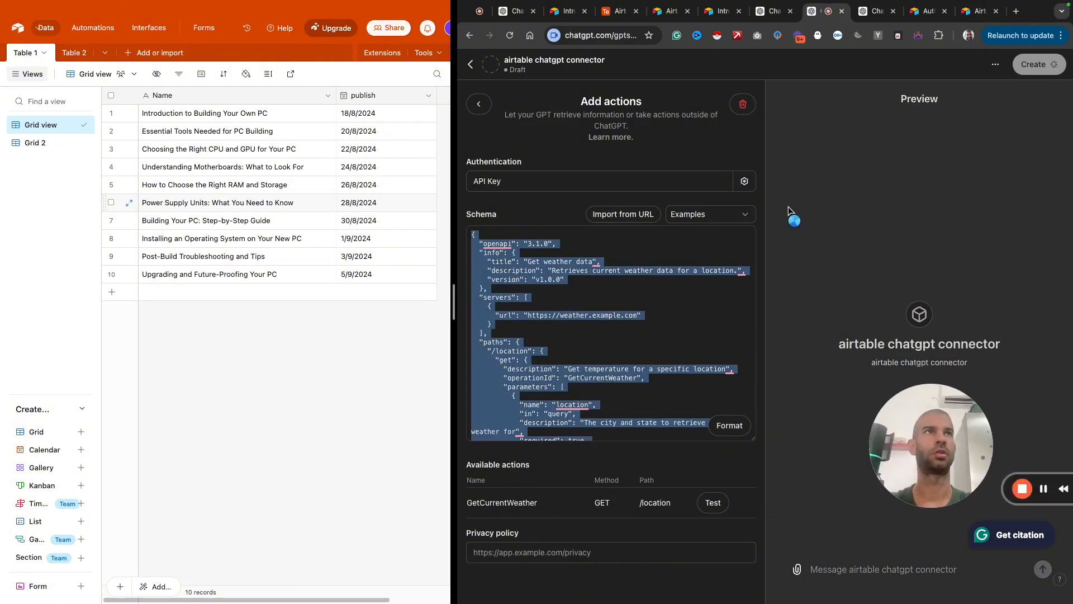
In a fresh chat, begin 'i have this schema i want you to model on:' and rearrange the windows
left_click(878, 17)
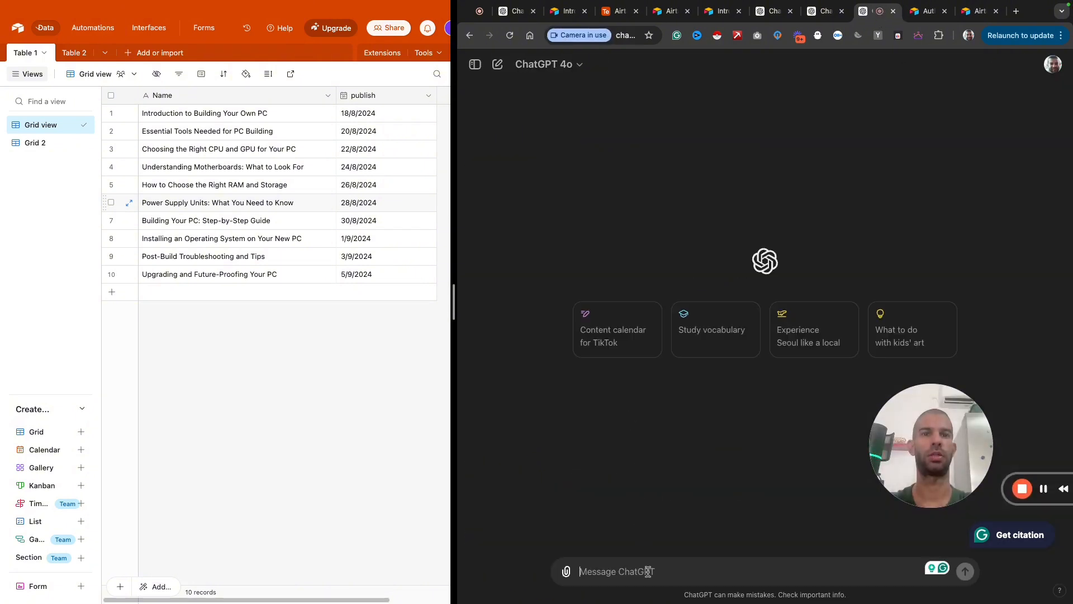
type("i have this scheme")
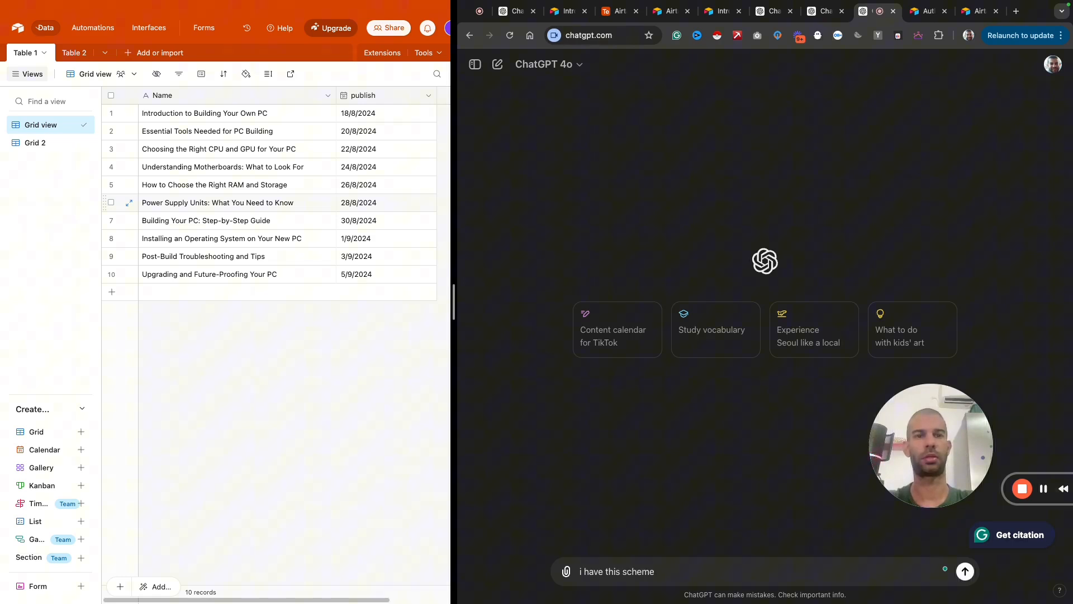
key("BackSpace")
type("a i want you to mod")
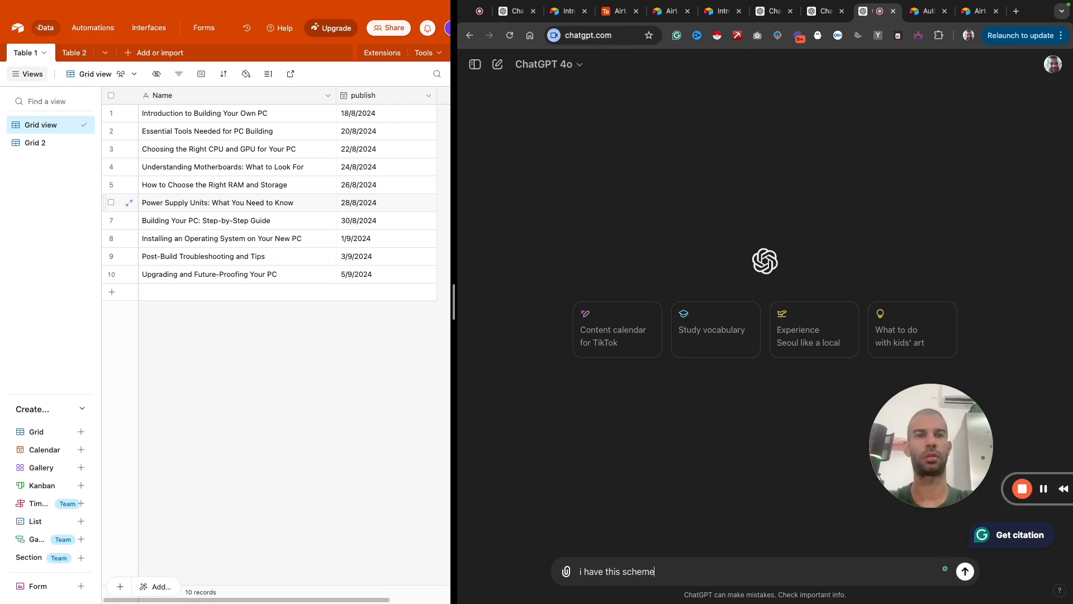
type("el on:")
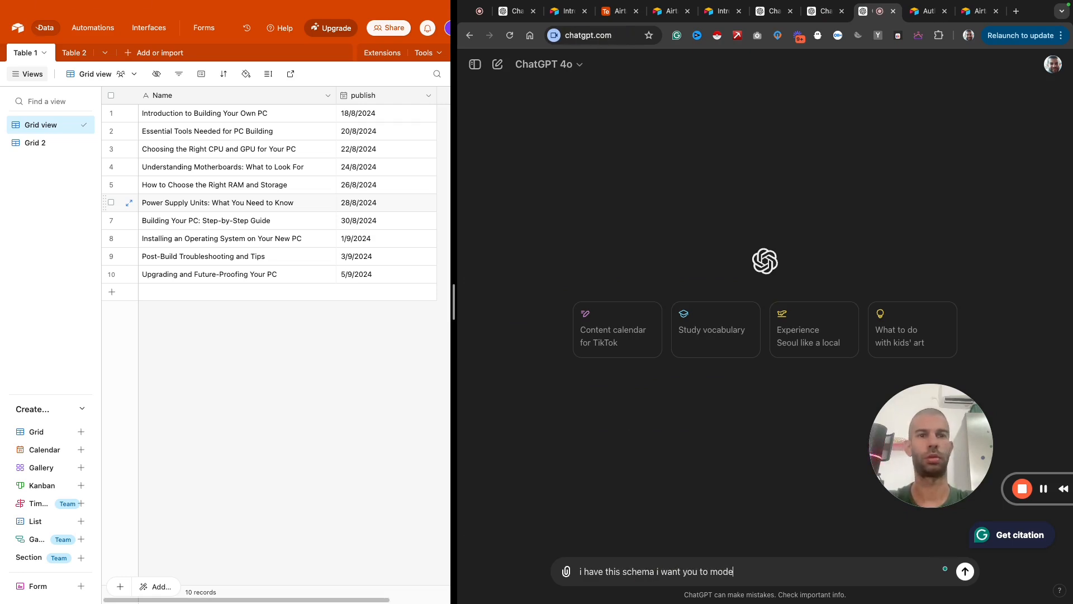
left_click(238, 483)
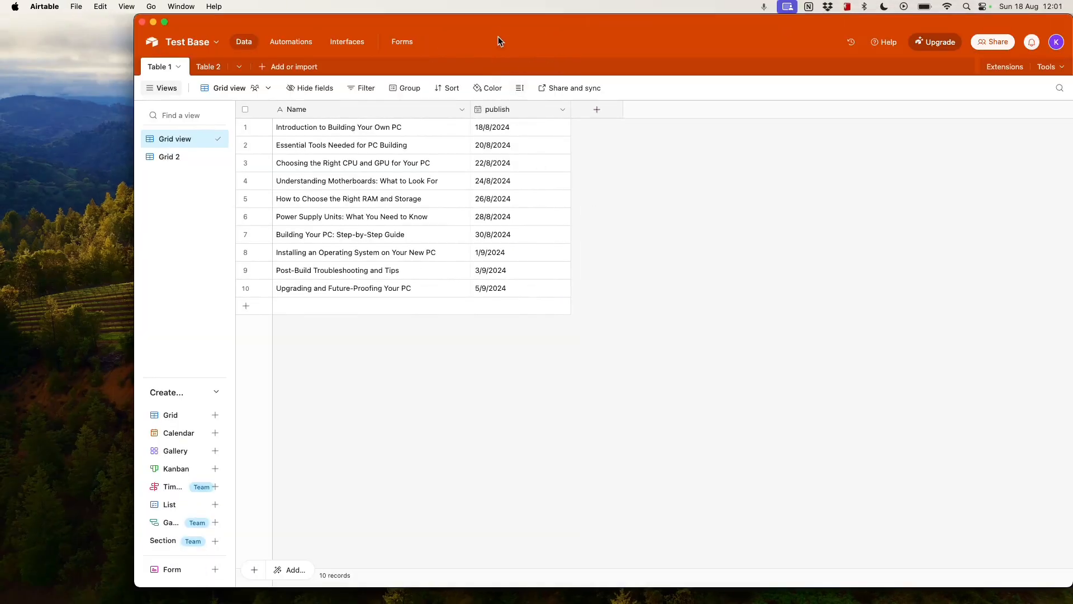
left_click_drag(498, 36, 493, 94)
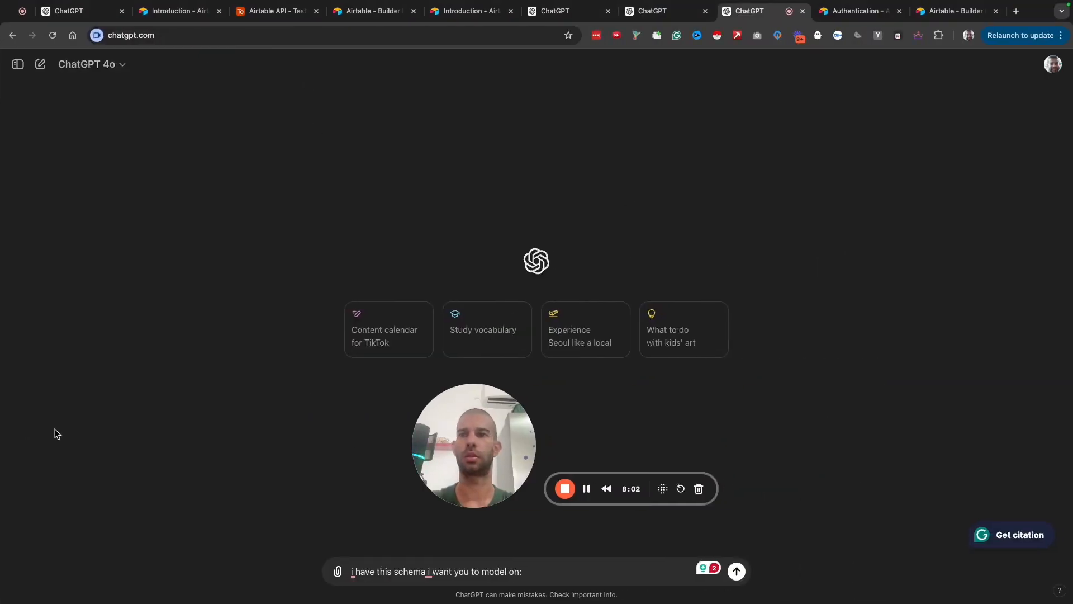
left_click_drag(469, 442, 108, 439)
key("ctrl+super+f")
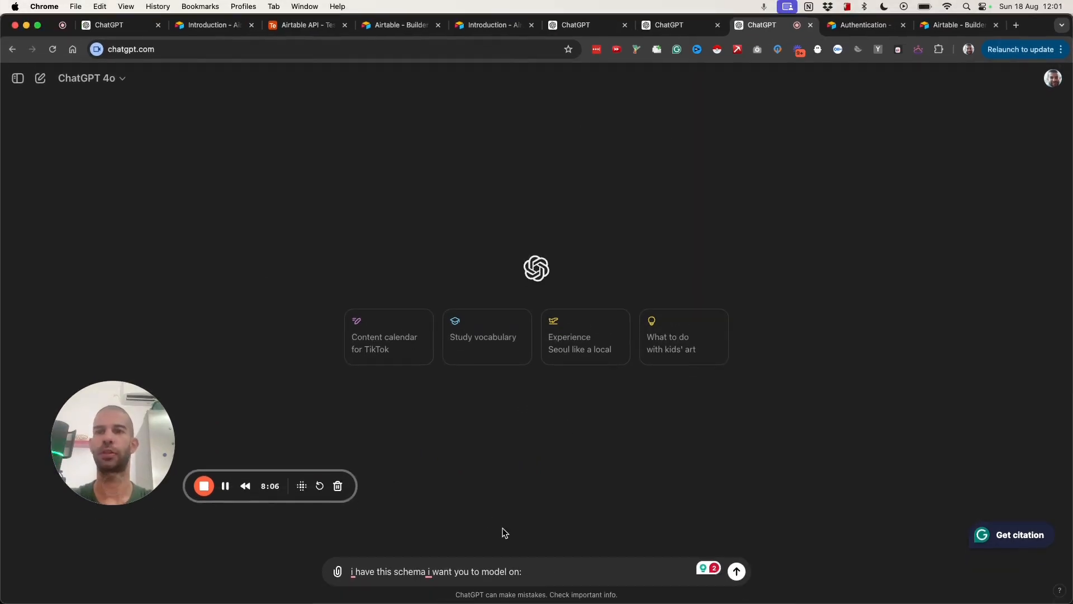
Paste the copied weather schema into the message and begin 'what i want to do'
key("shift+Return")
key("super+v")
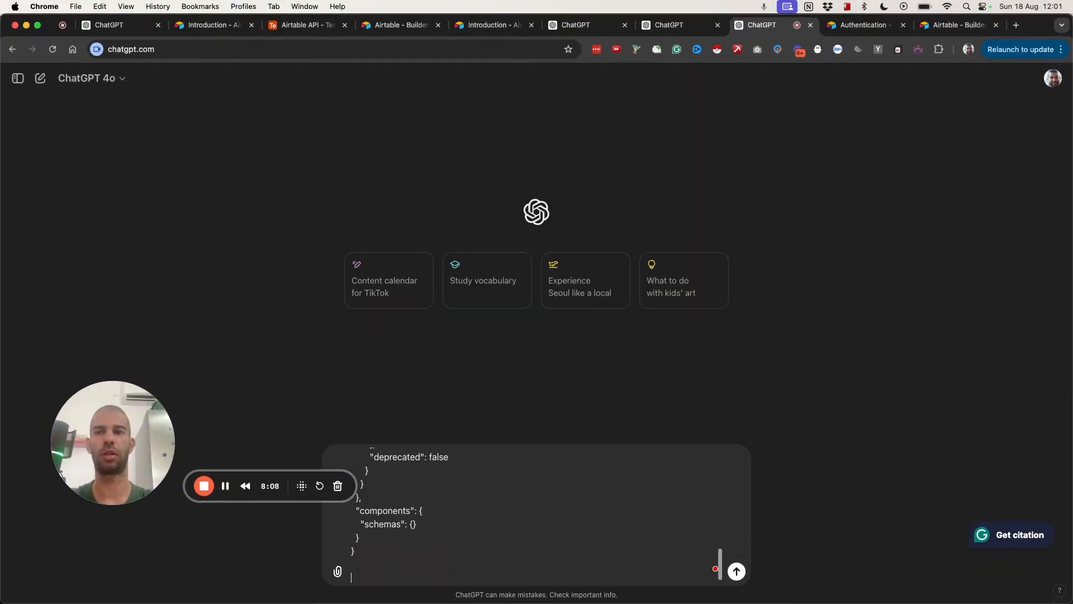
key("shift+Return")
key("shift+Return")
type("what i want to do")
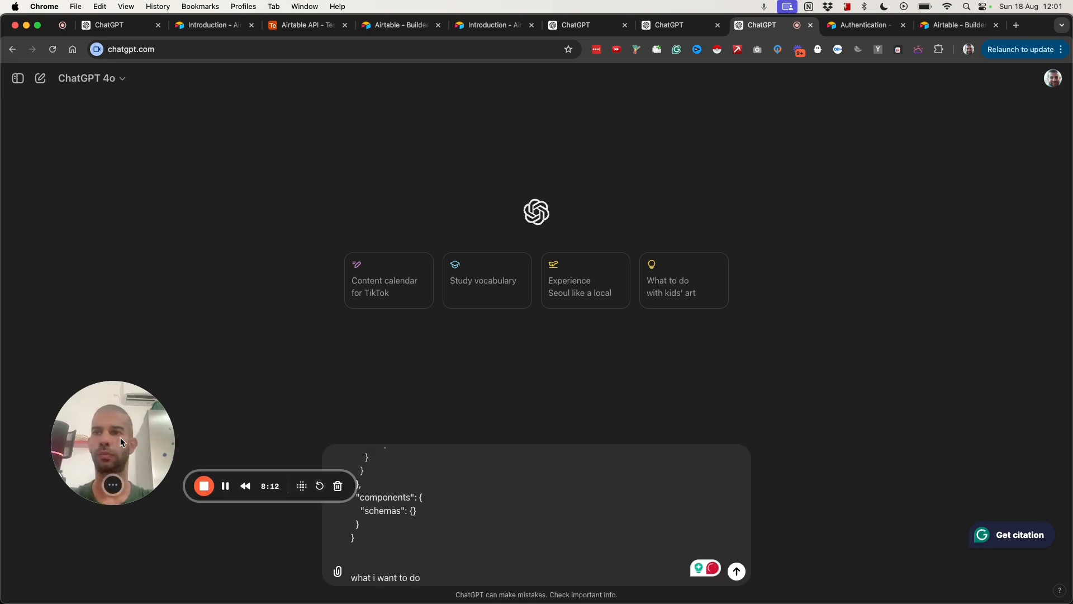
left_click_drag(120, 438, 116, 447)
left_click_drag(111, 499, 67, 505)
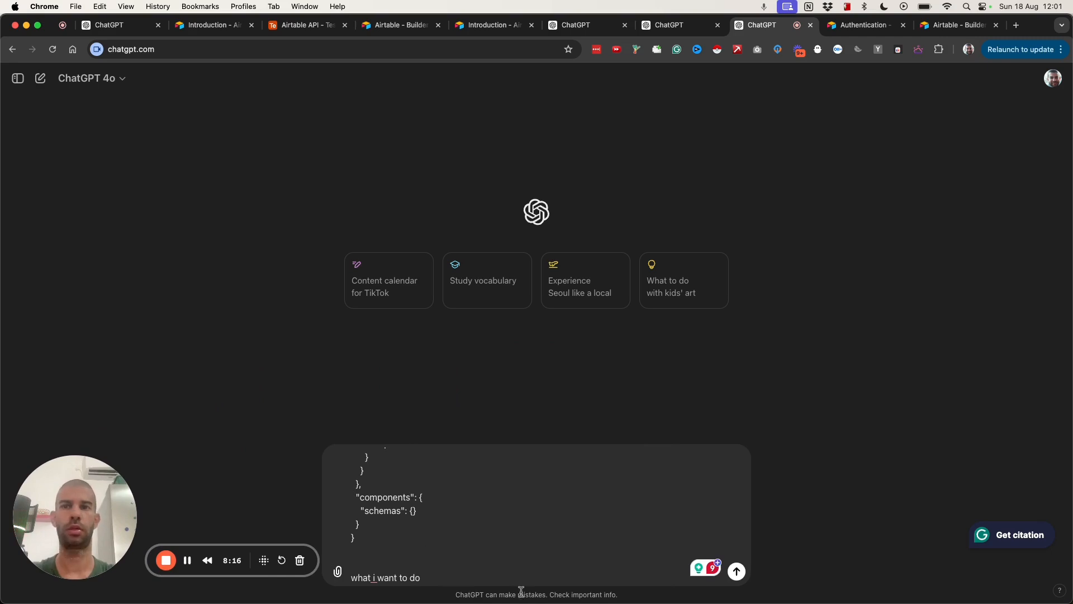
Finish with 'is connect to airtable database and add new records.', ask what information is needed, and send
left_click(485, 569)
left_click(485, 568)
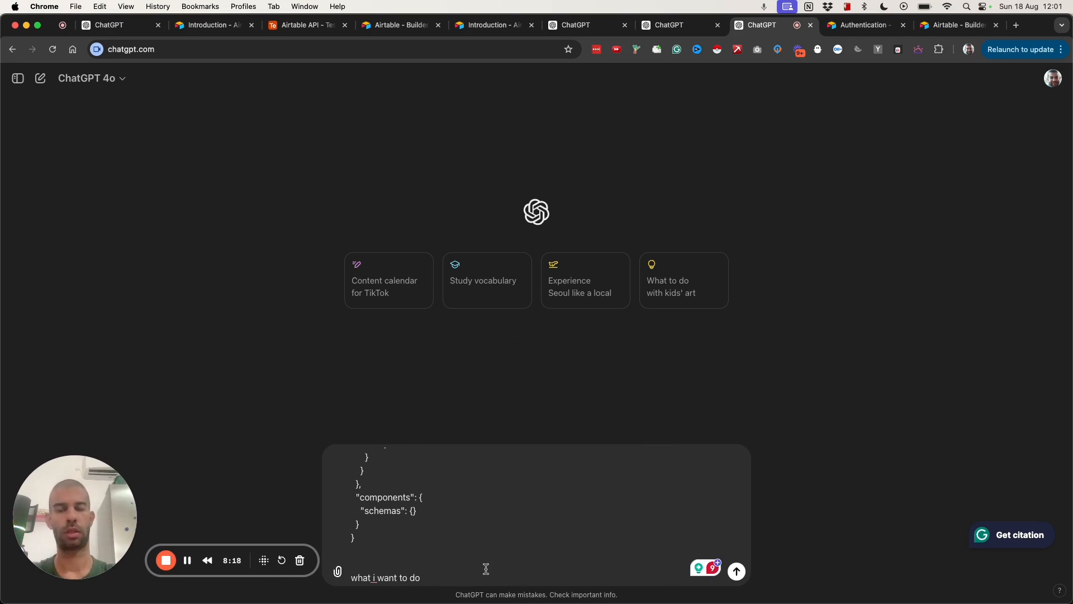
type("is connect to a")
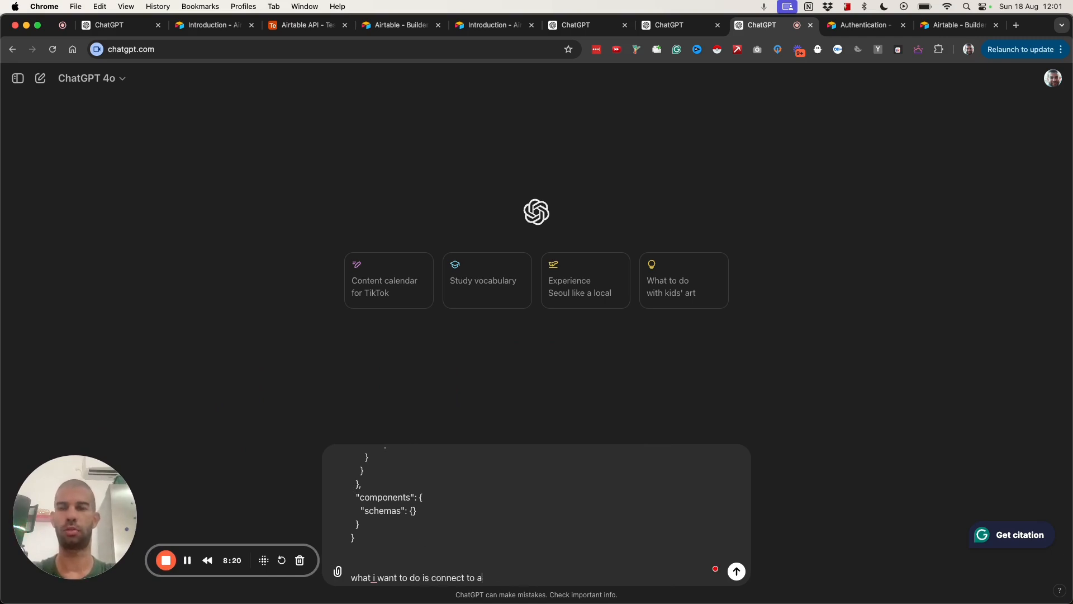
type("irtable datab")
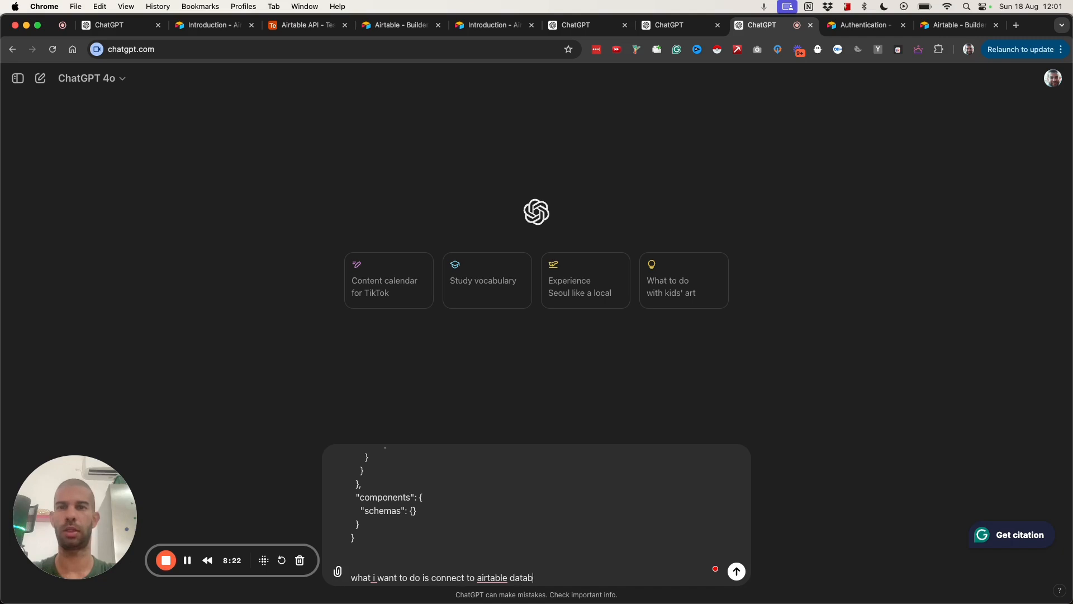
type("ase and add new ")
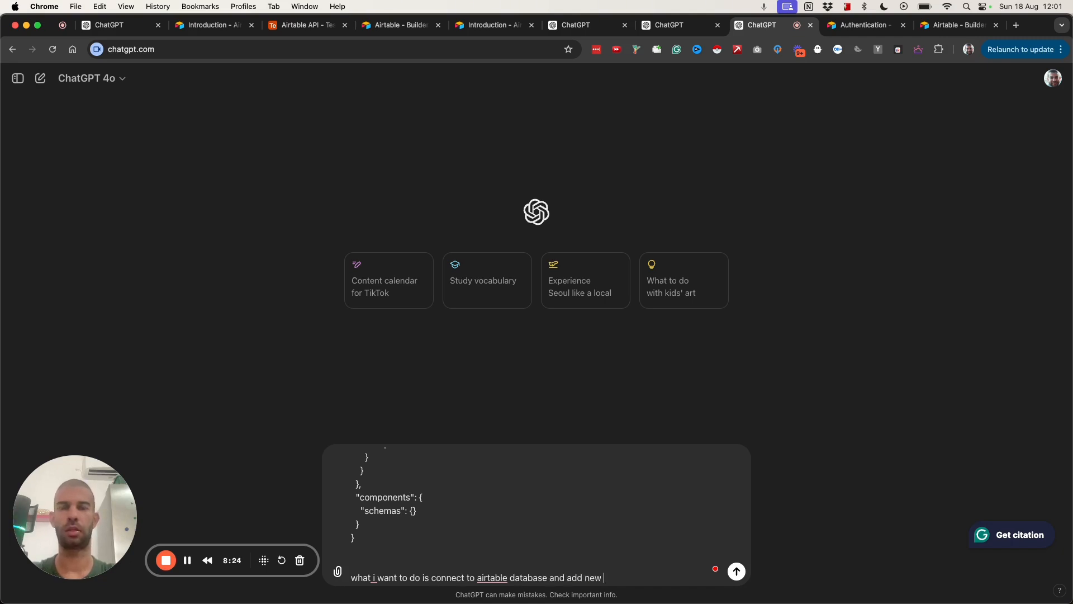
type("records.")
key("shift+Return")
key("shift+Return")
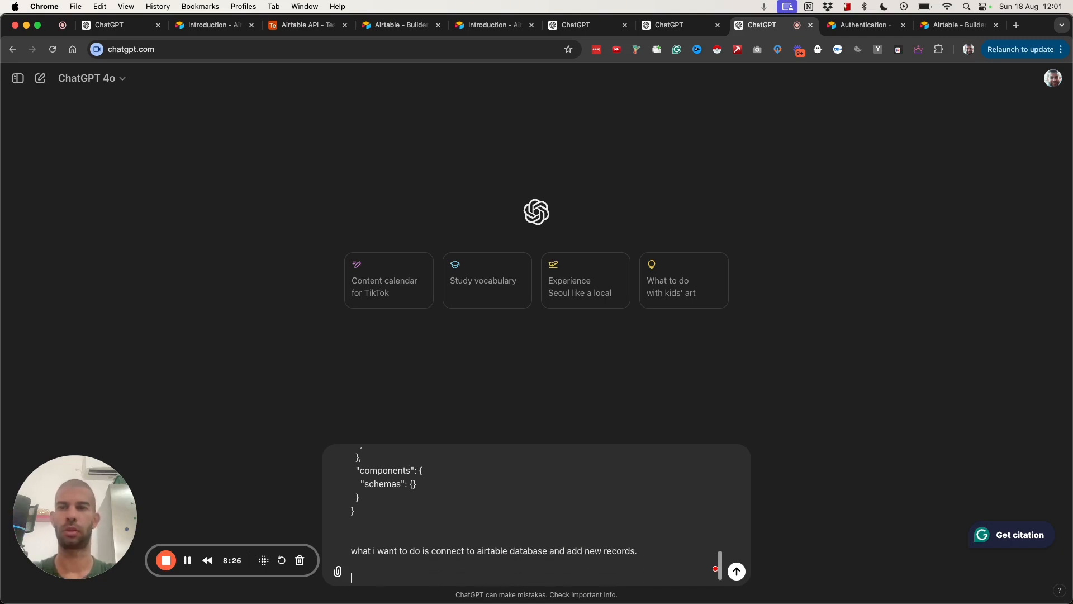
type("What information do you ")
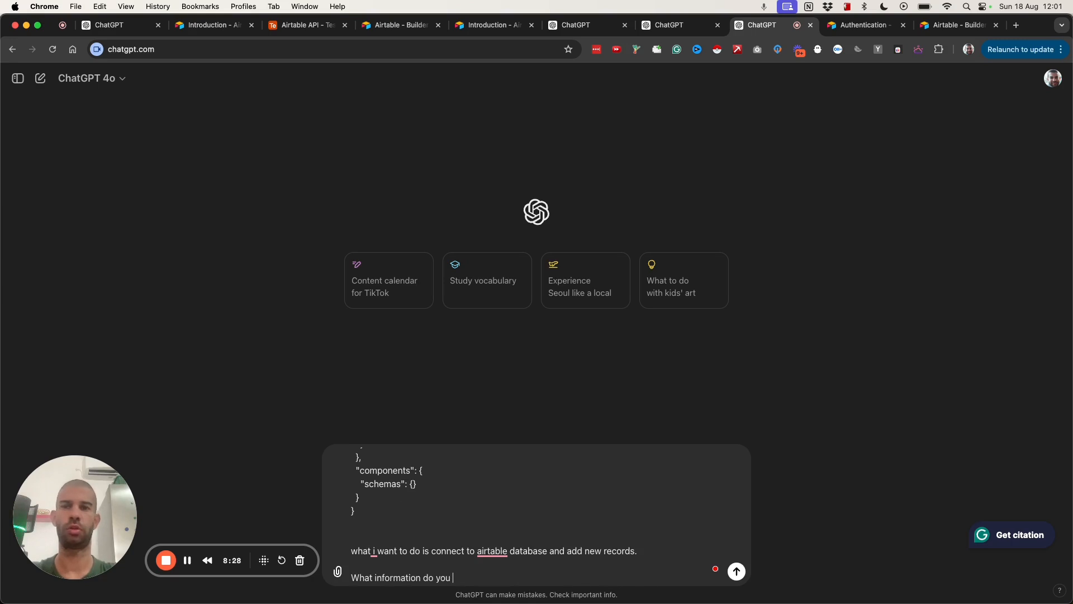
type("need from me to create this schema?")
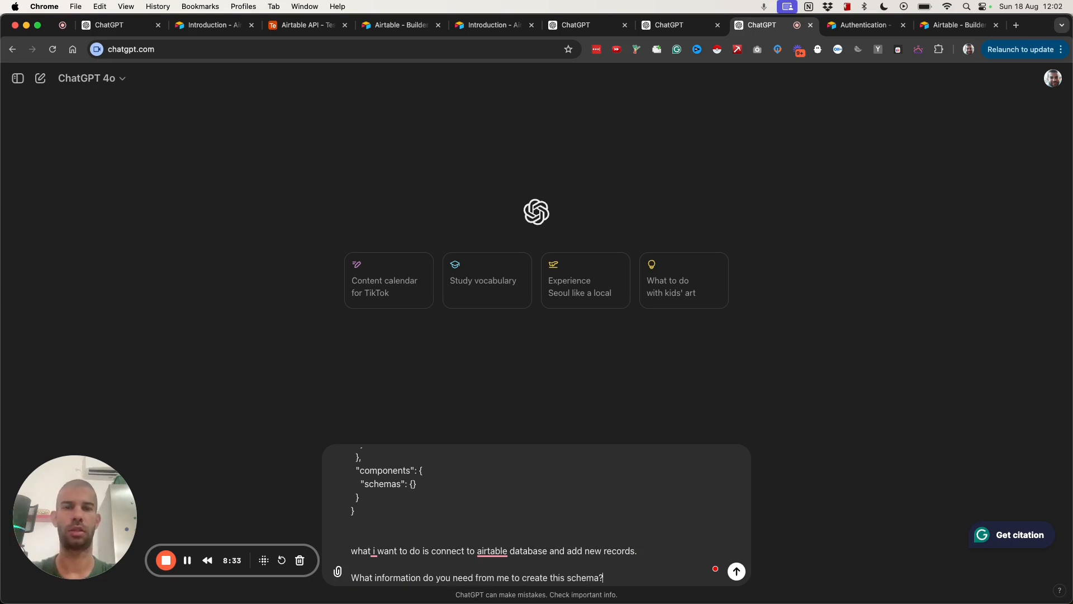
key("Return")
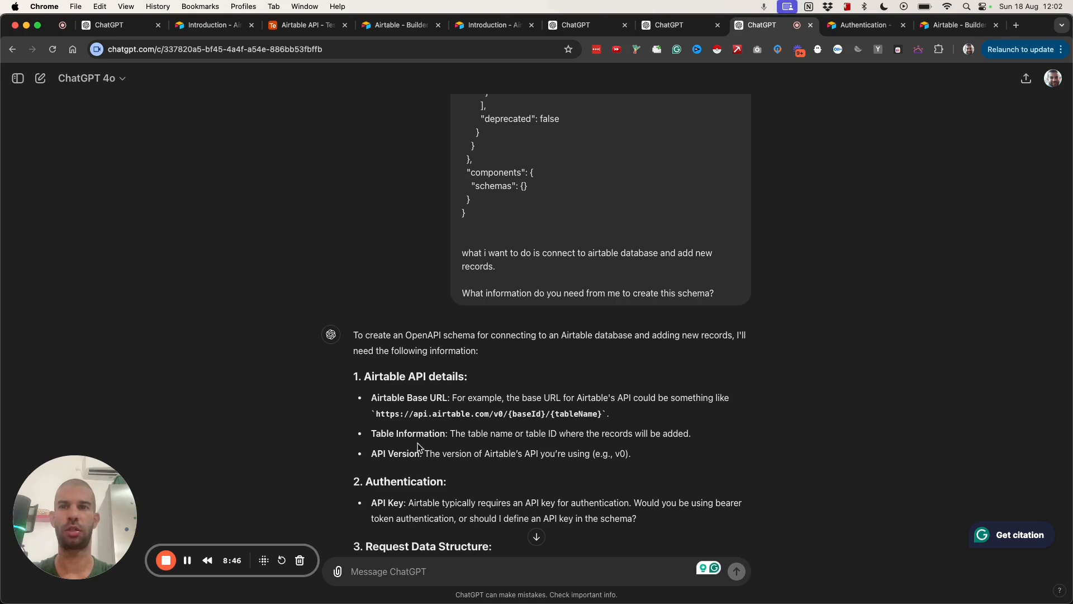
Highlight the API Key sentence and review ChatGPT's numbered list of schema requirements
left_click_drag(392, 454, 545, 453)
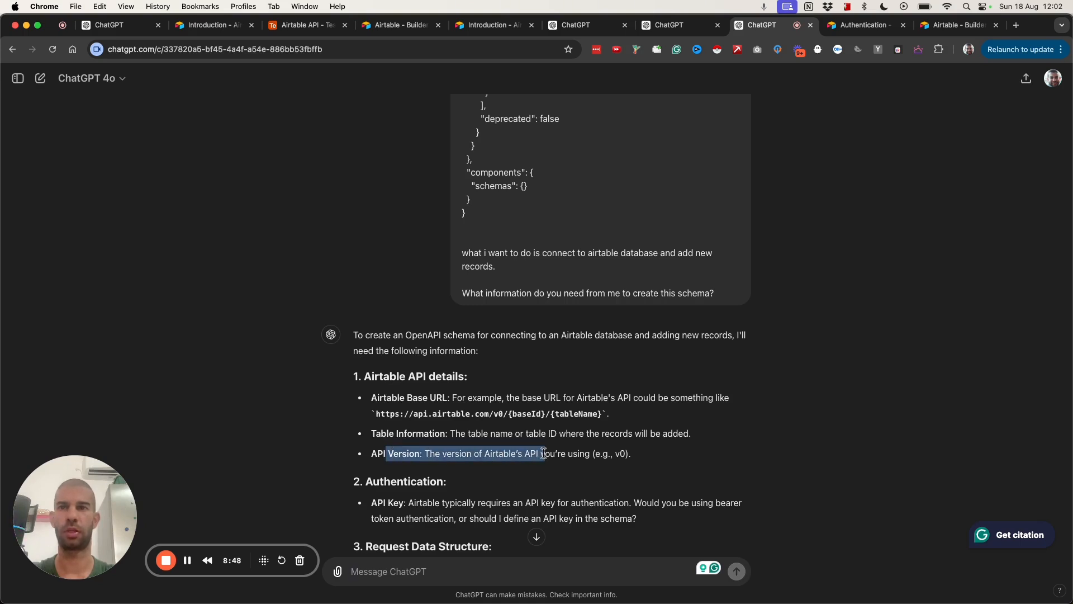
left_click_drag(435, 502, 632, 518)
scroll(631, 518, "down", 2)
scroll(630, 519, "down", 4)
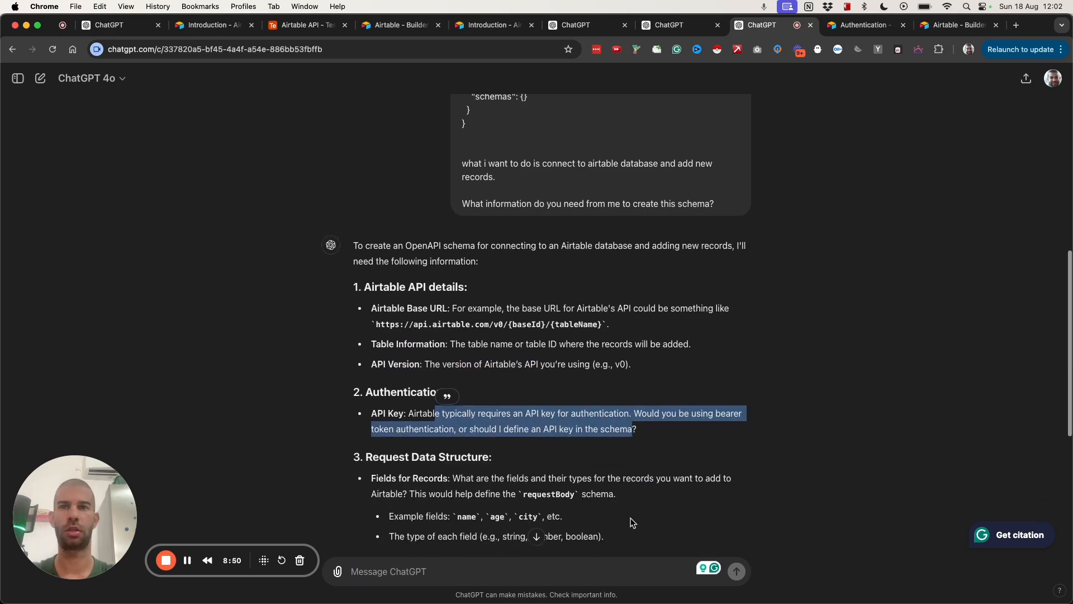
scroll(520, 449, "down", 8)
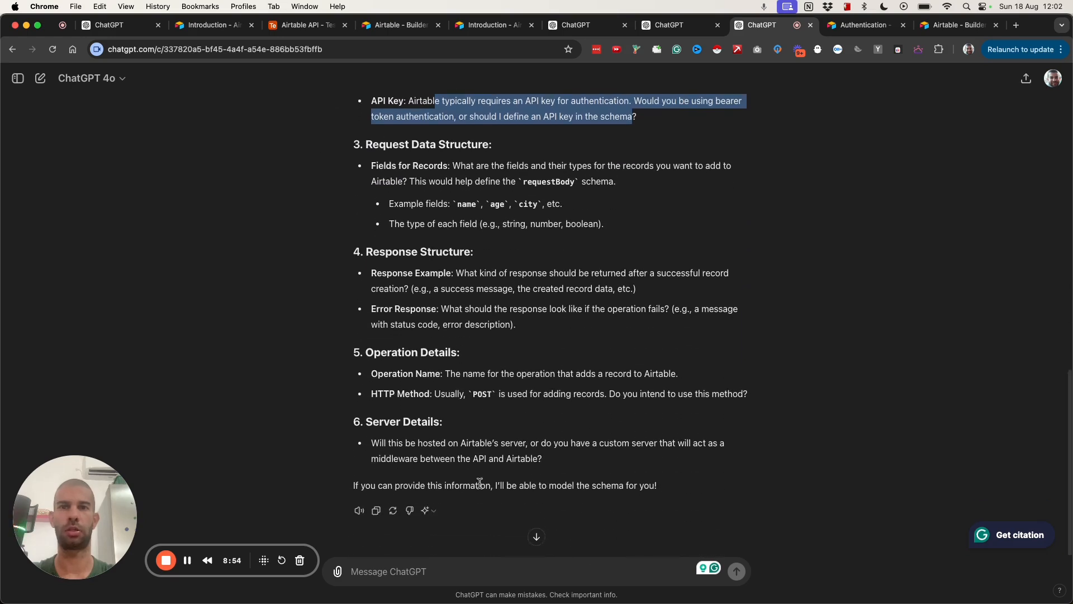
scroll(520, 445, "up", 4)
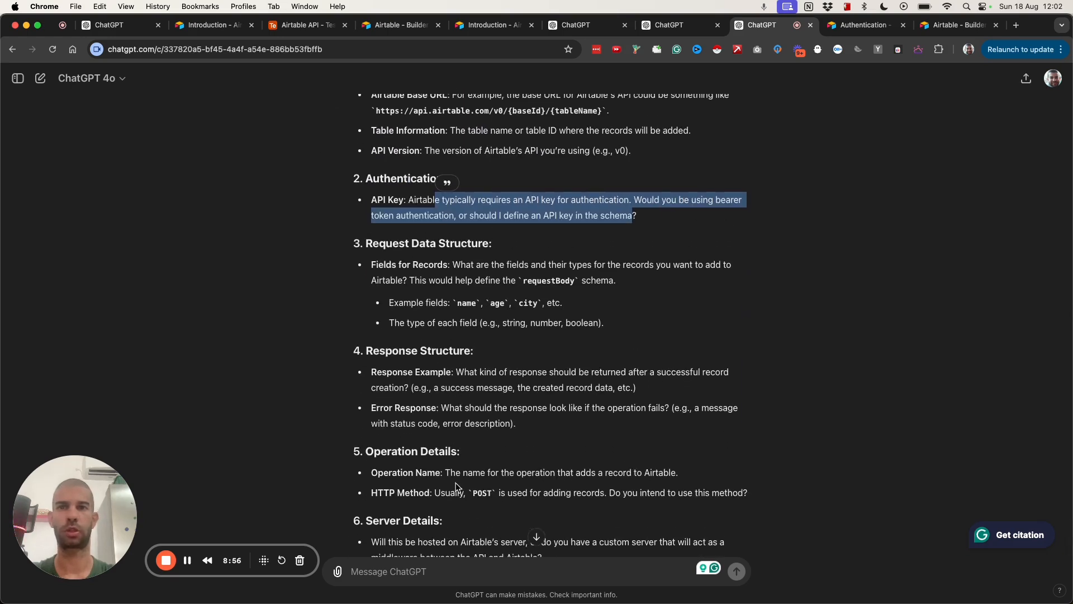
scroll(455, 482, "up", 2)
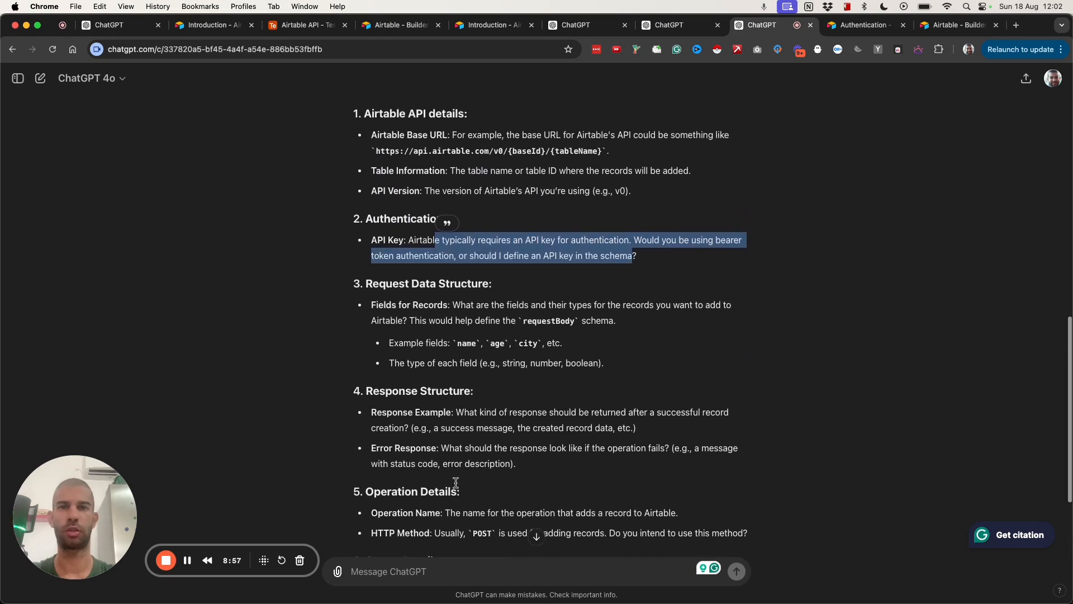
Find Create records in Airtable's Web API docs and copy its POST endpoint URL
left_click(486, 25)
left_click(390, 26)
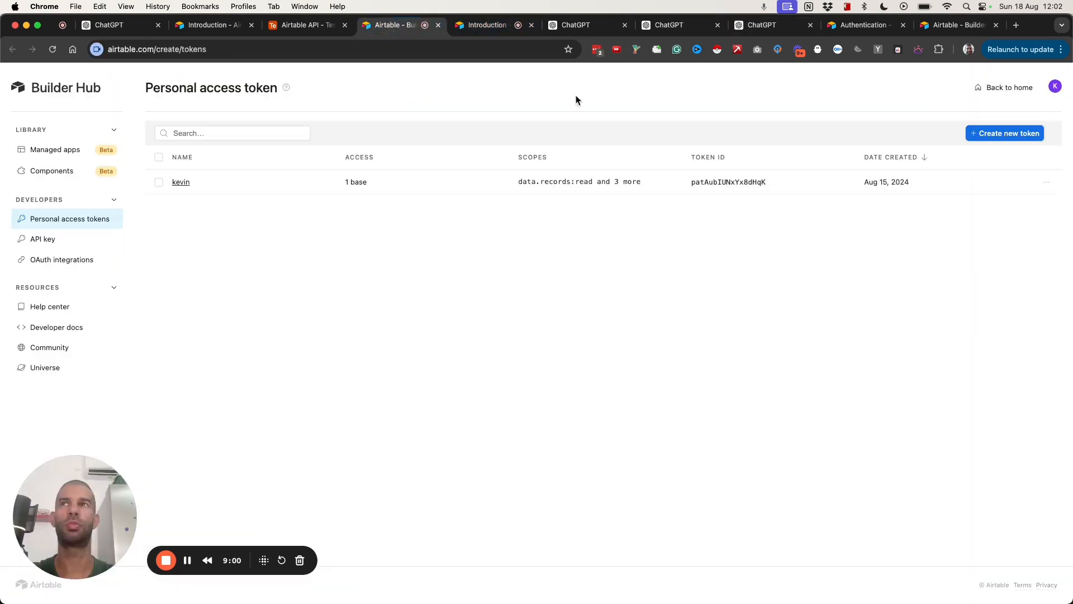
left_click(850, 27)
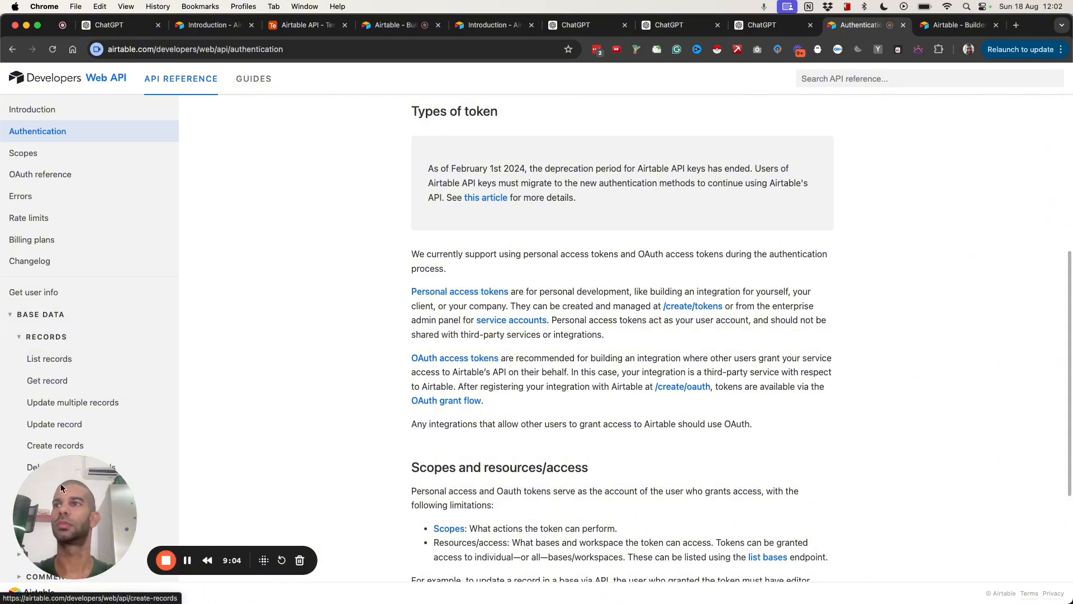
left_click_drag(60, 483, 354, 380)
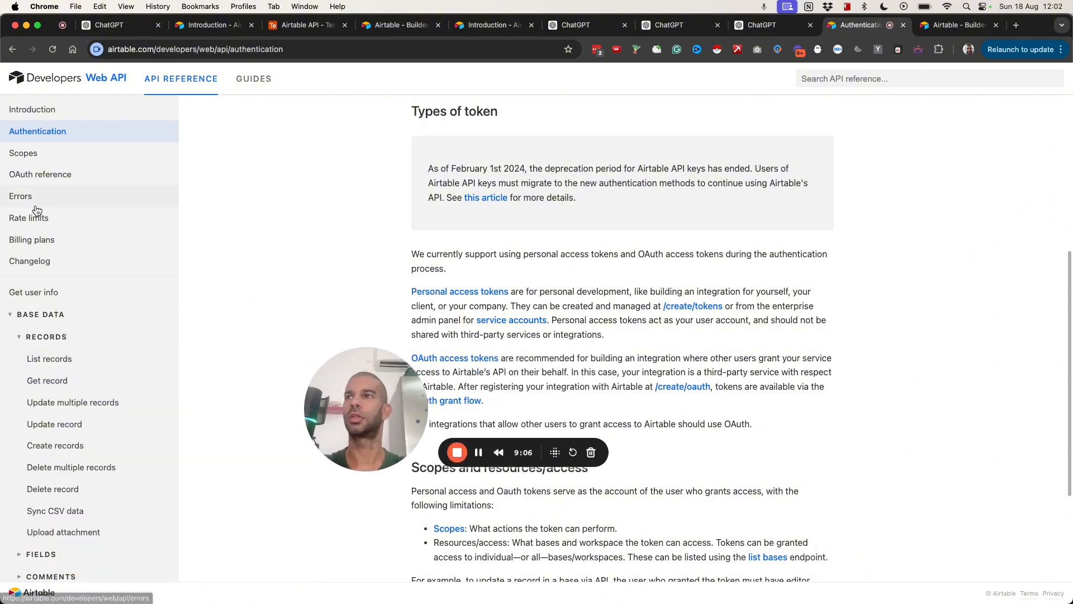
left_click(66, 447)
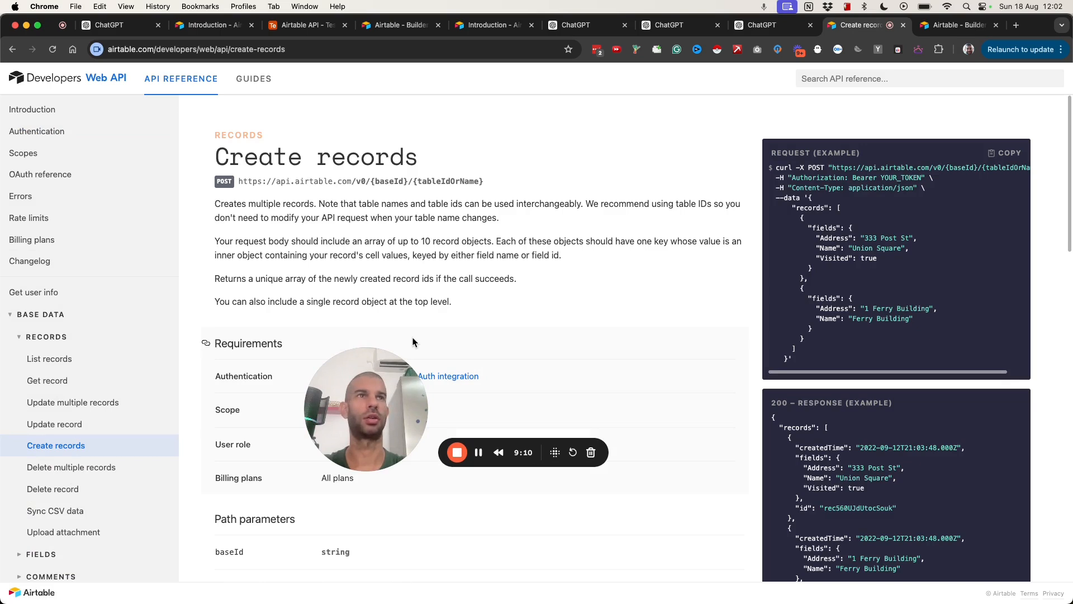
left_click_drag(407, 386, 119, 462)
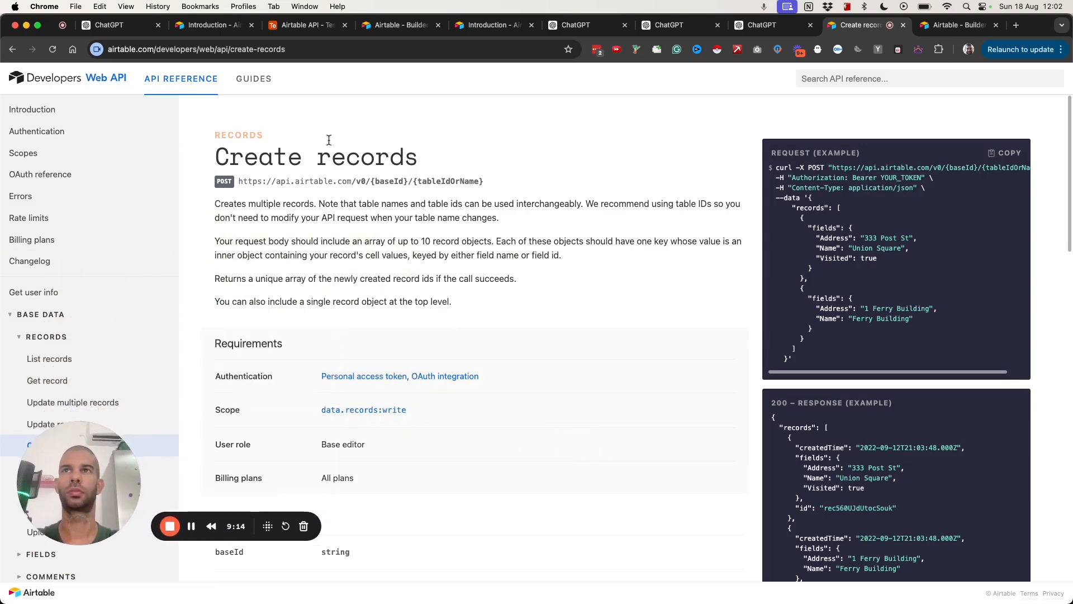
triple_click(265, 180)
key("super+c")
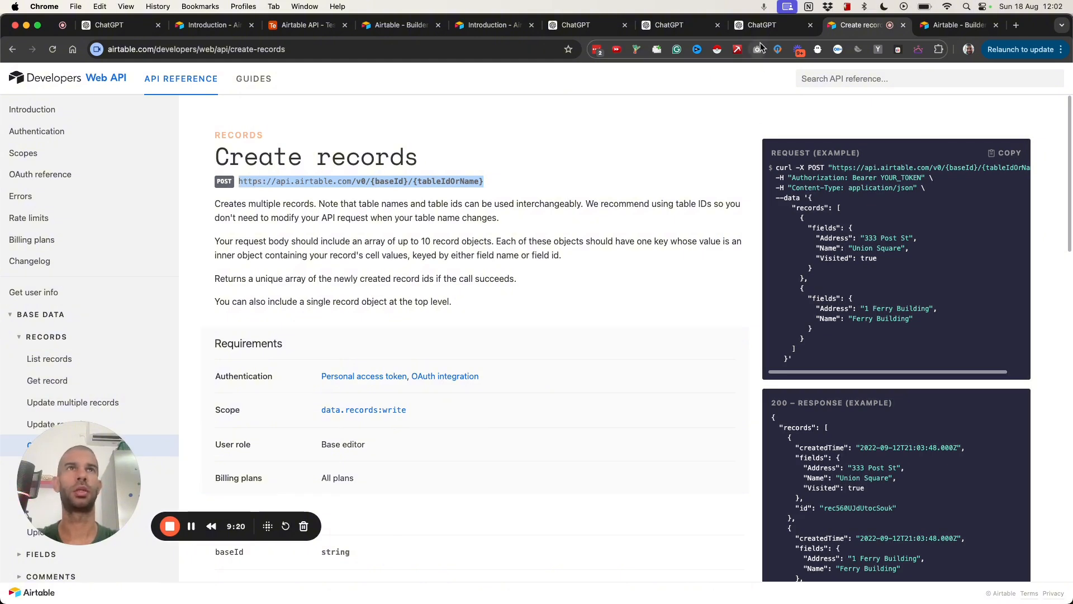
left_click(771, 25)
Paste the Create records endpoint URL into the message, prefixed with 'POST:'
key("super+v")
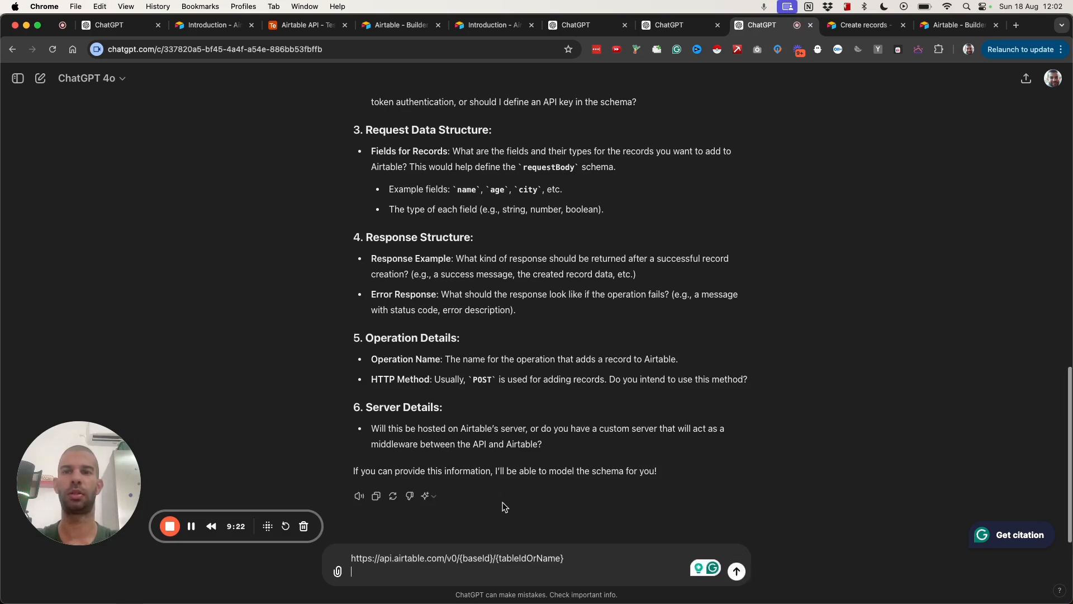
key("super+Left")
type("POST:")
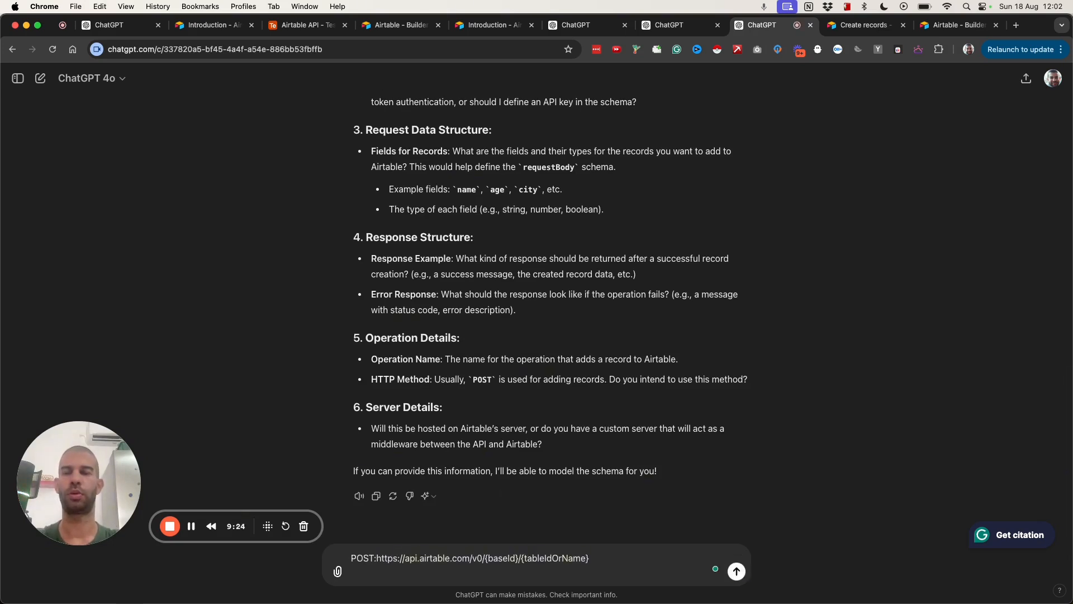
key("shift+Return")
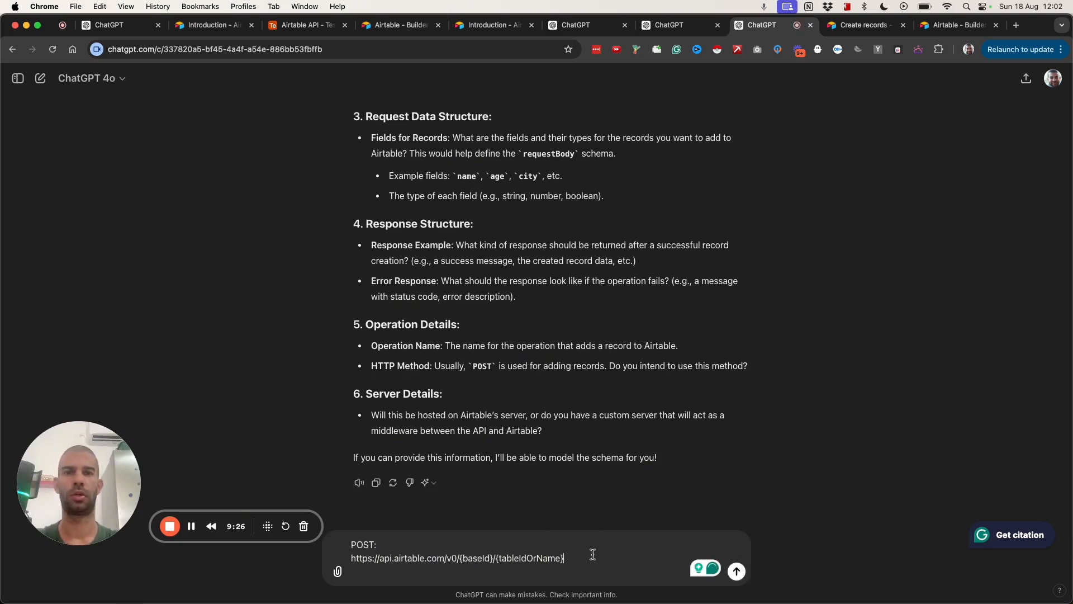
key("shift+Return")
key("shift+Return")
key("shift+Return")
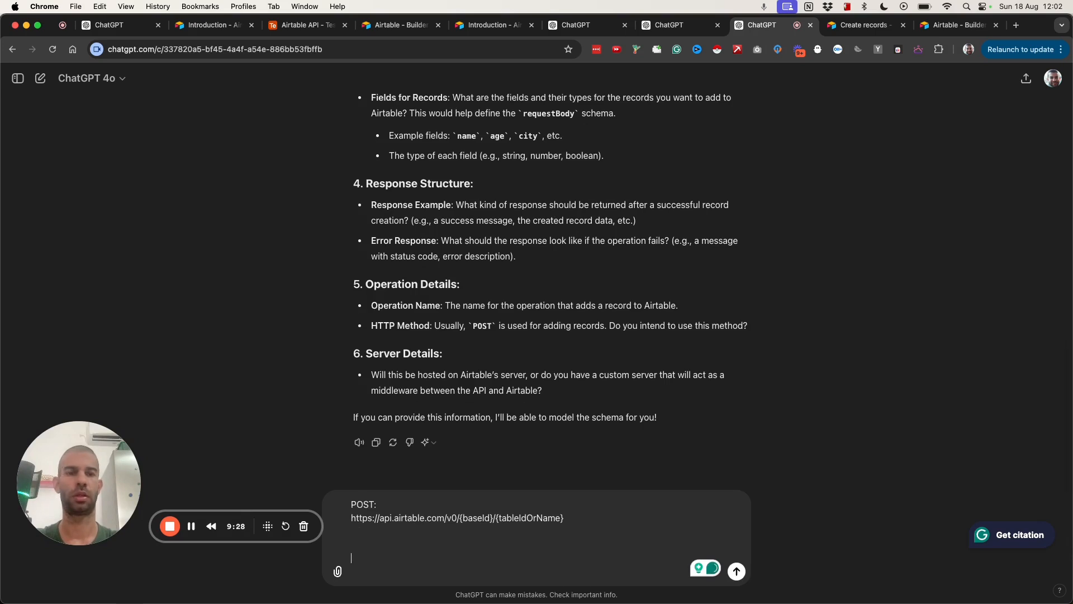
key("super+Tab")
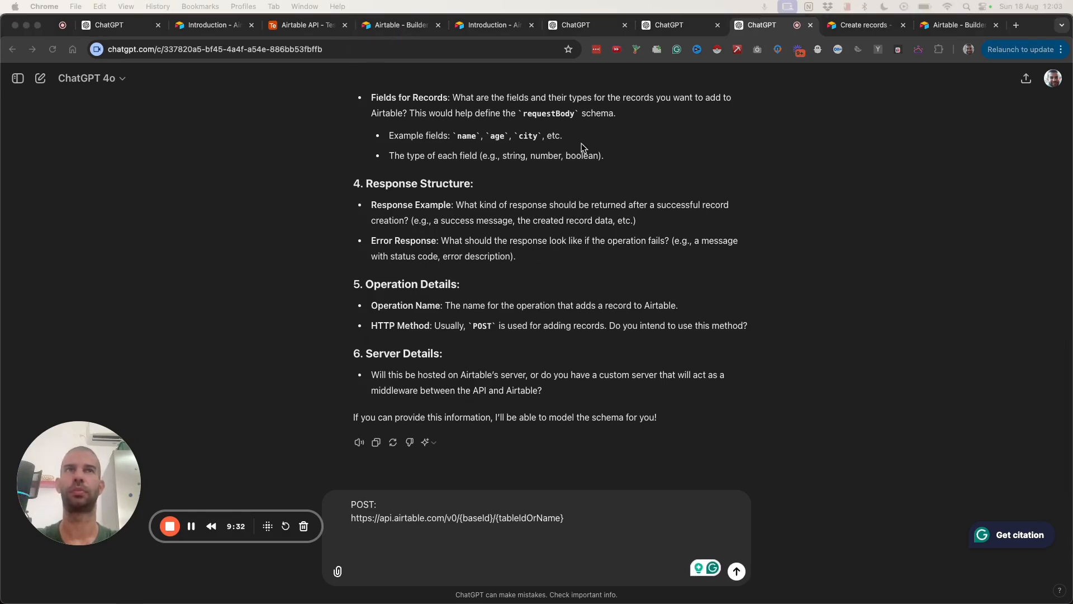
Add 'This is the method: POST This is the URL:', base id and table lines, then send
left_click(351, 504)
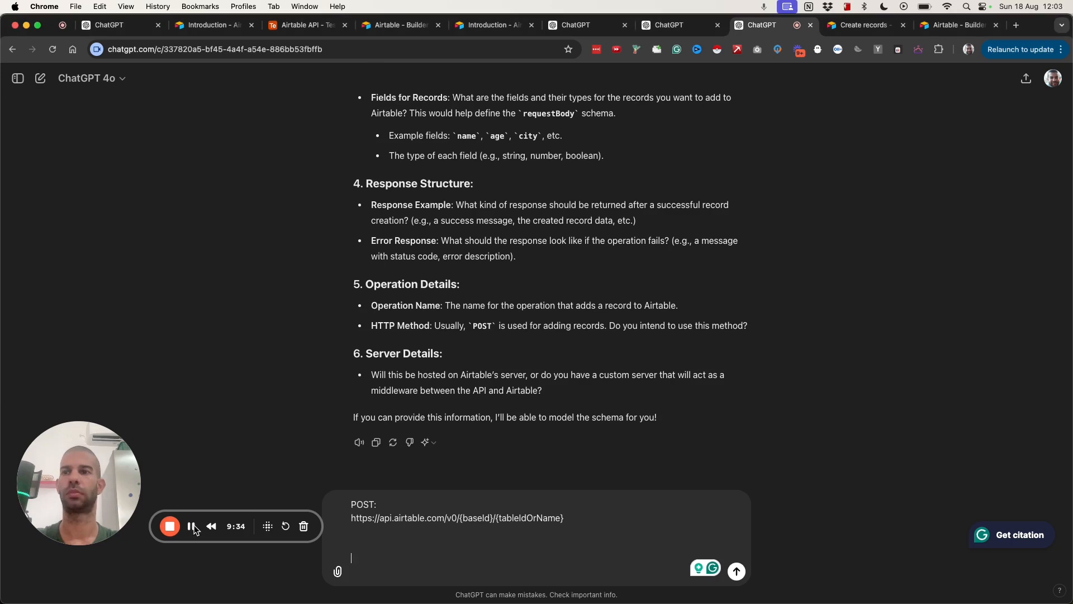
type("This is the ")
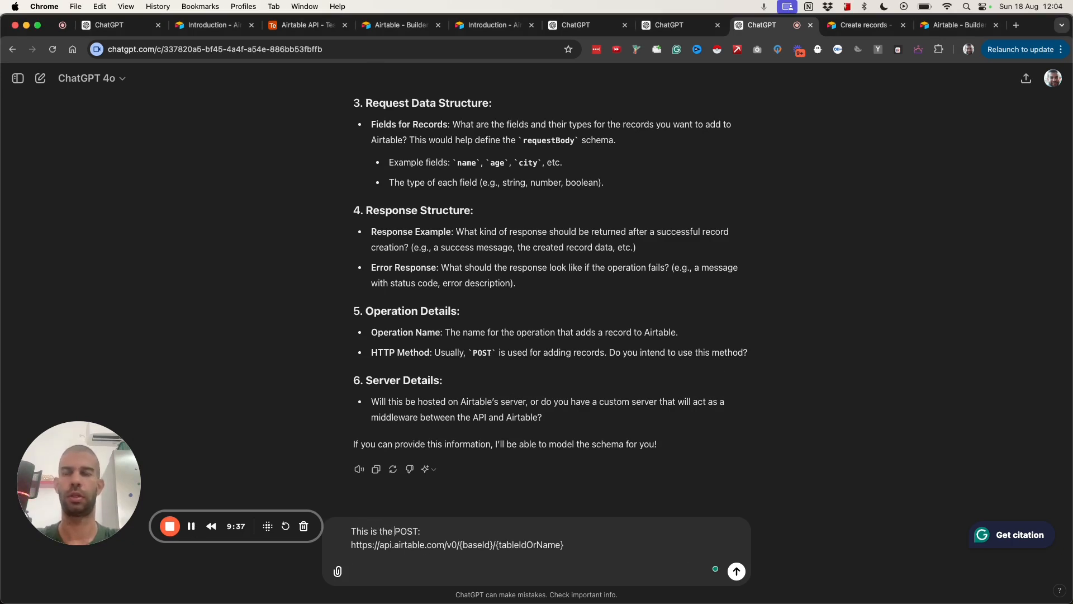
type("method: POS")
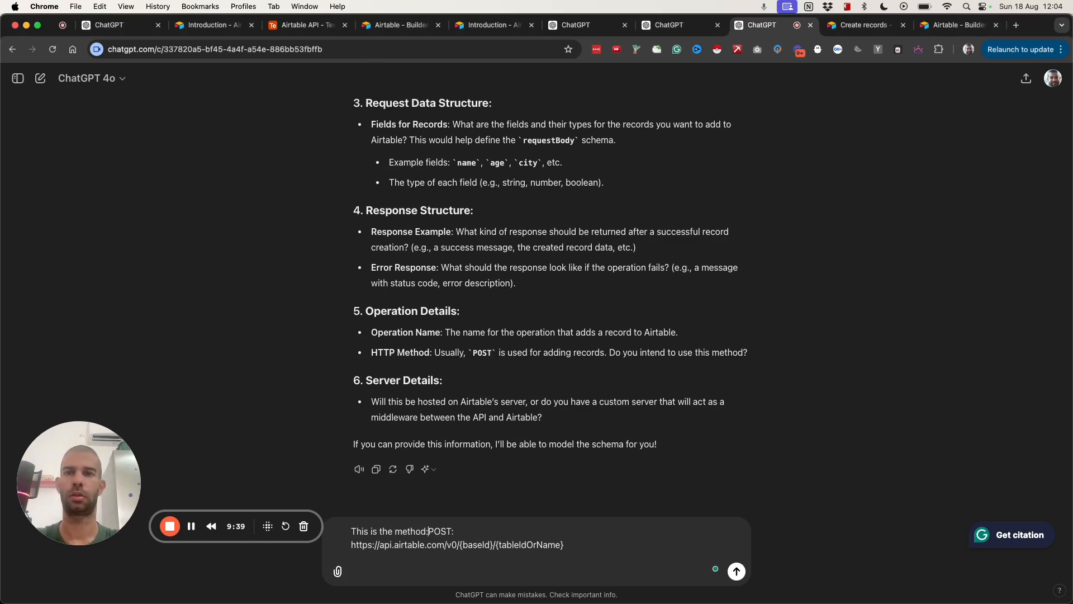
type("T This is the URL:")
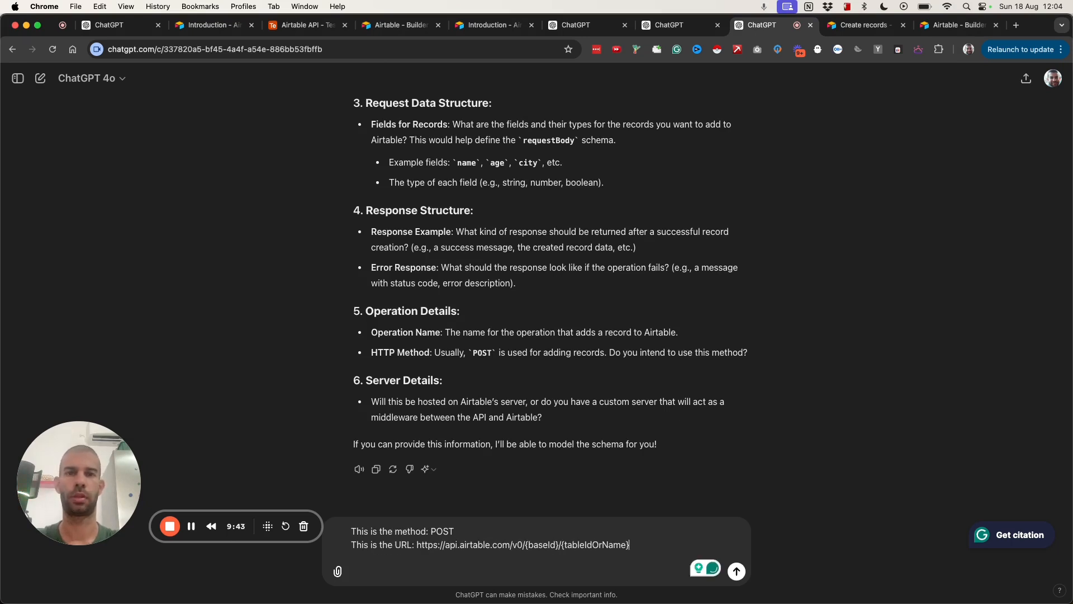
key("shift+Return")
type("The b")
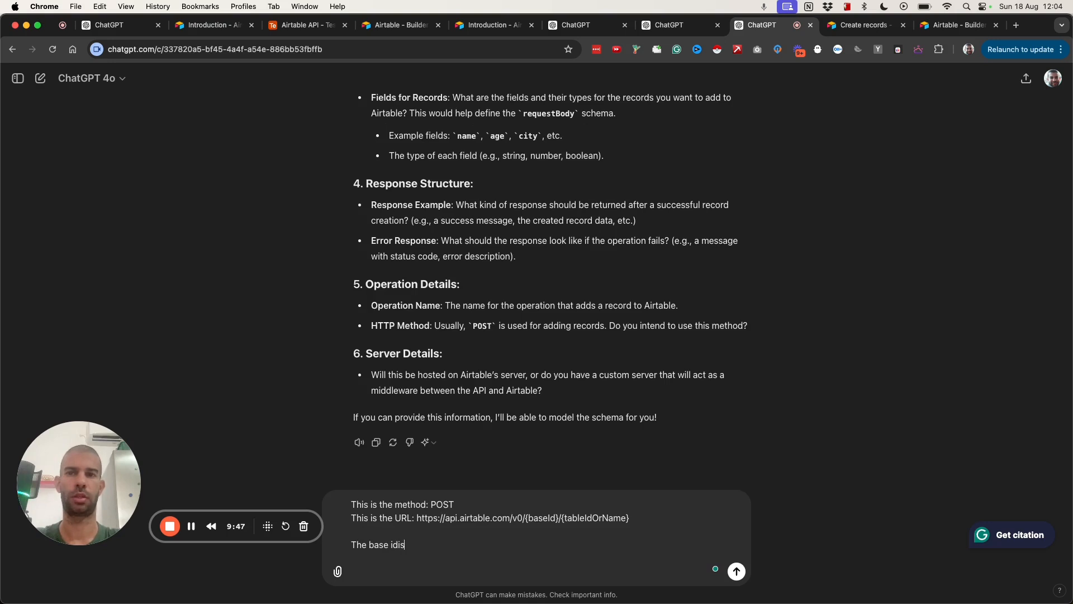
type("ase id is x")
key("shift+Return")
type("the table name is x")
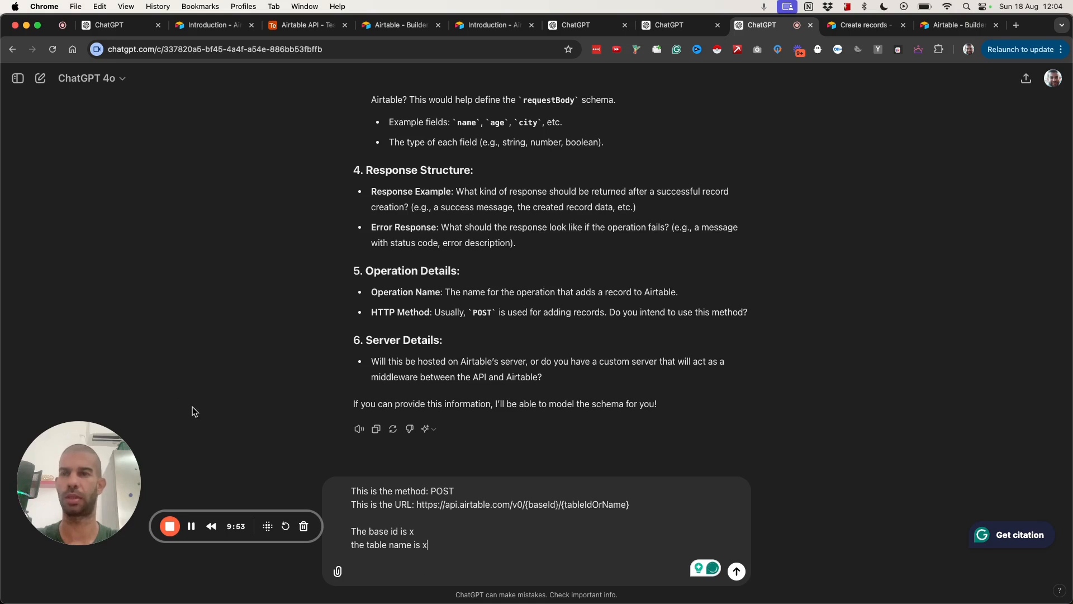
left_click(191, 526)
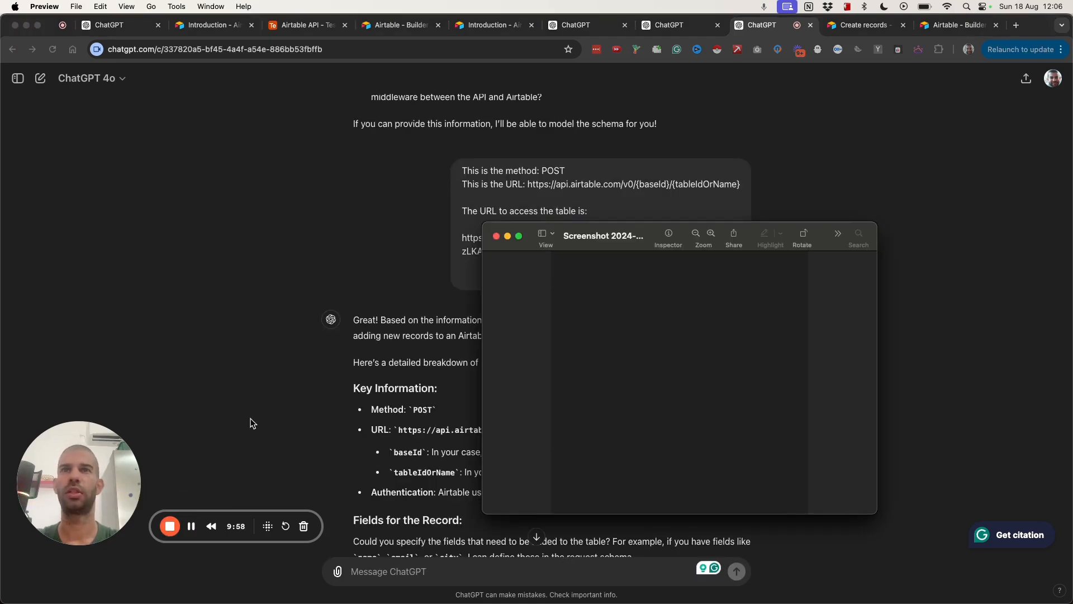
Open and close Preview's View menu, then nudge the empty screenshot window right
scroll(492, 190, "down", 1)
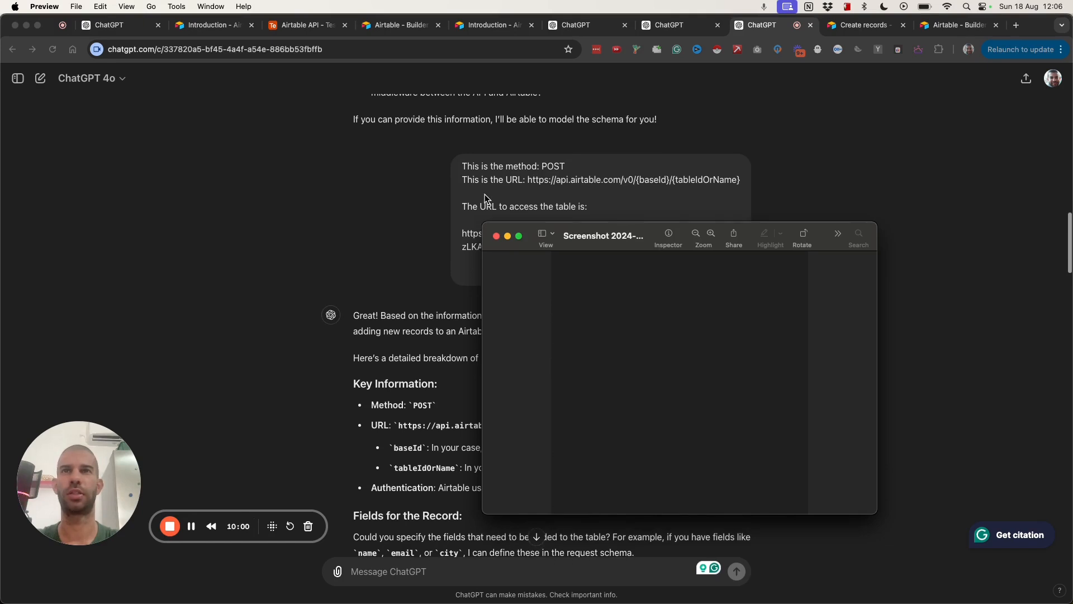
left_click(537, 237)
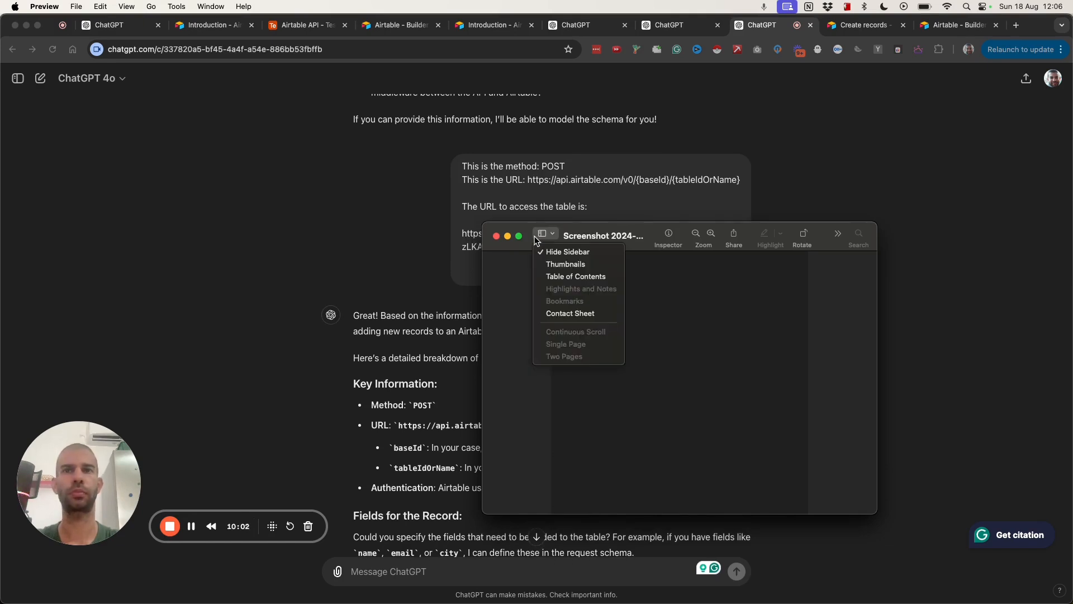
left_click(531, 236)
left_click_drag(531, 235, 541, 234)
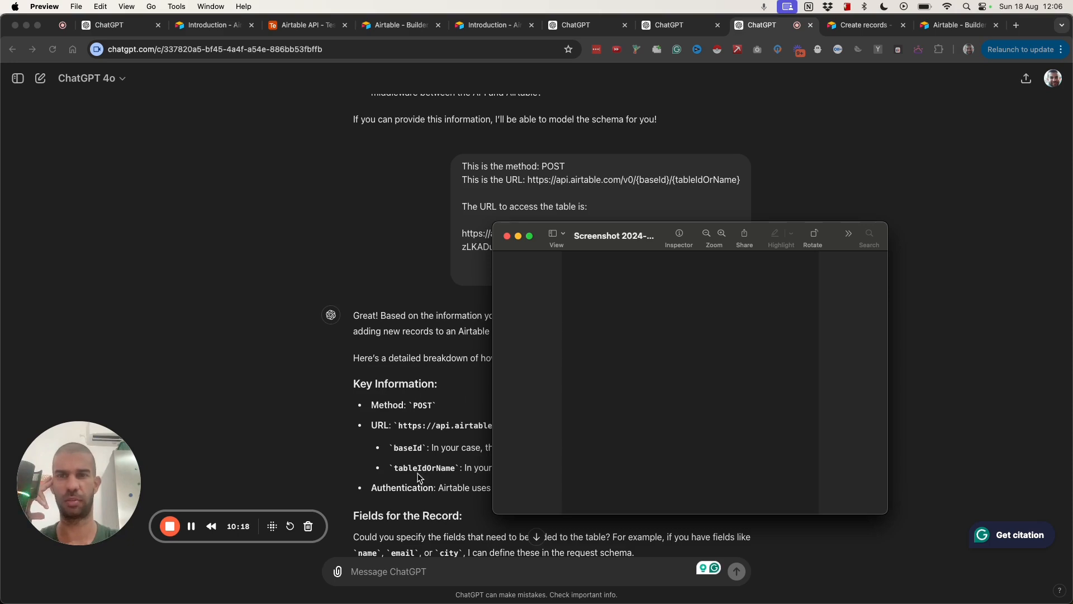
Bring ChatGPT forward to show the 'Add Records to Airtable' OpenAPI 3.1.0 schema
scroll(434, 450, "down", 1)
scroll(433, 451, "up", 1)
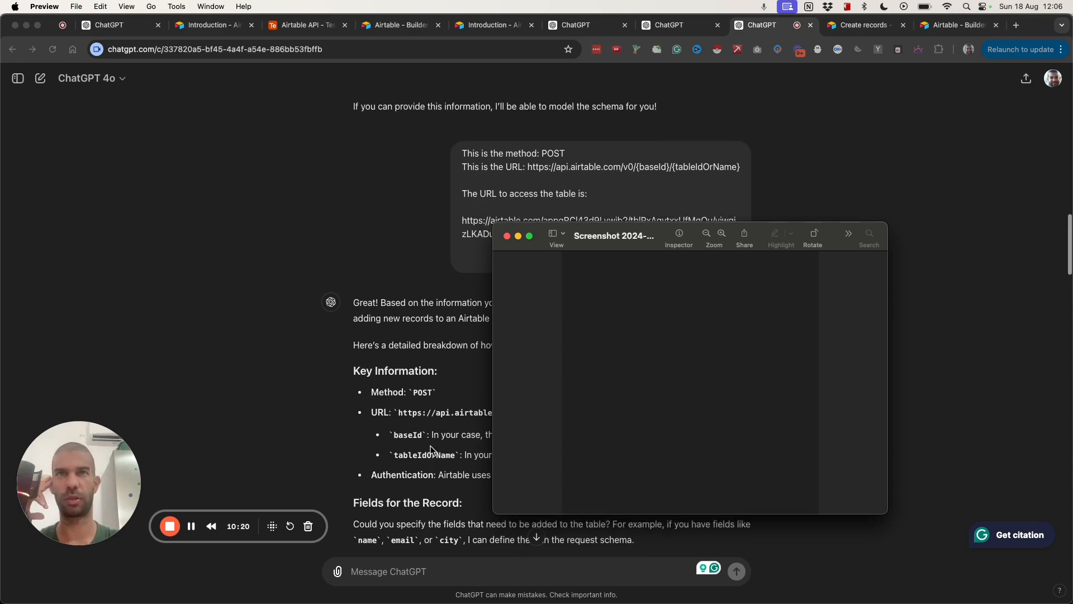
scroll(434, 450, "down", 1)
scroll(433, 451, "up", 1)
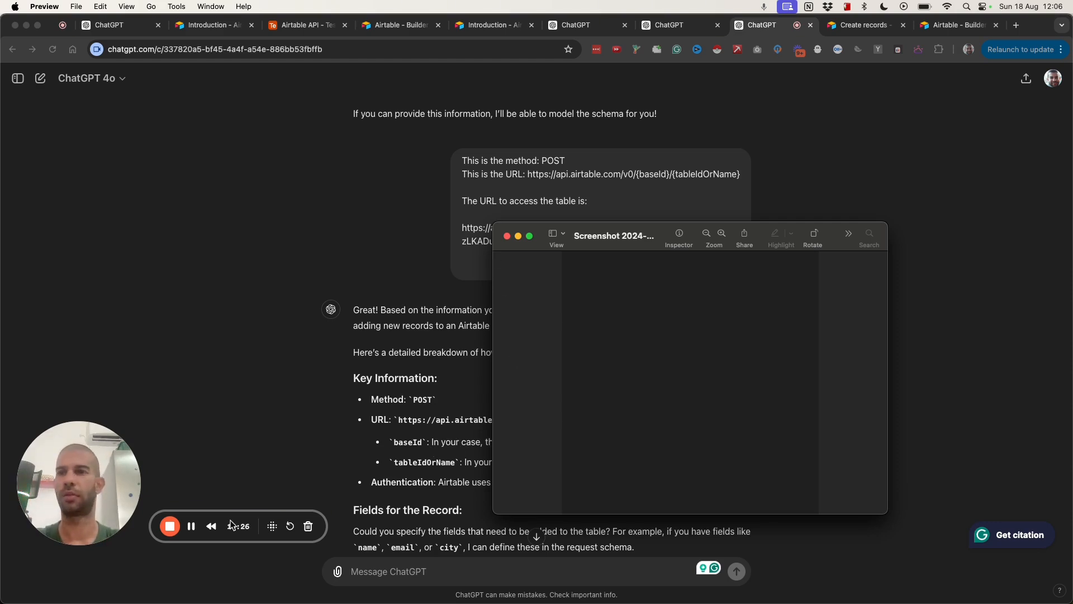
left_click(184, 528)
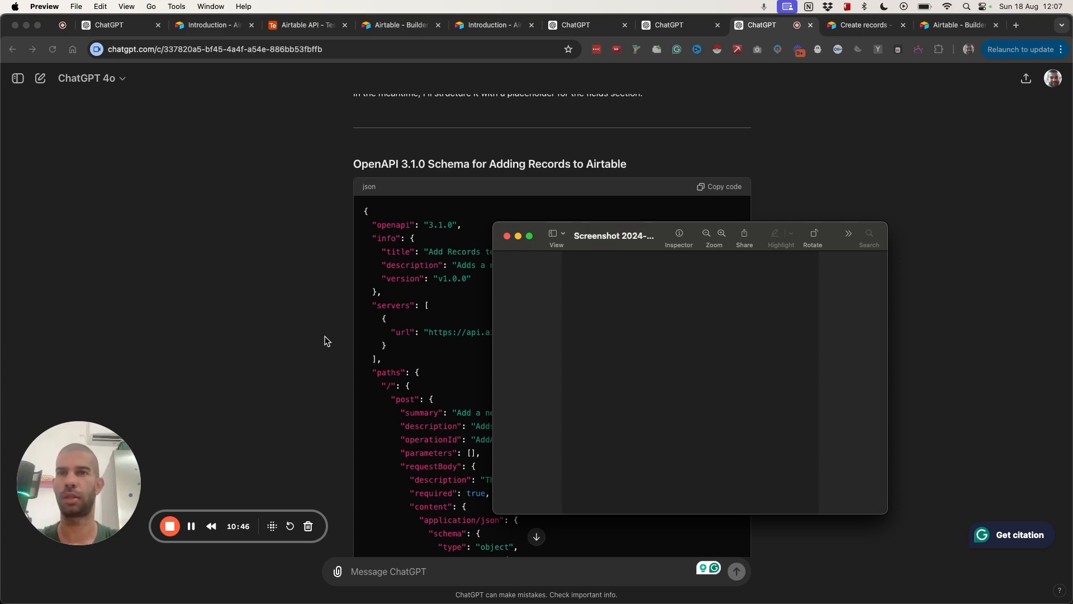
left_click(185, 517)
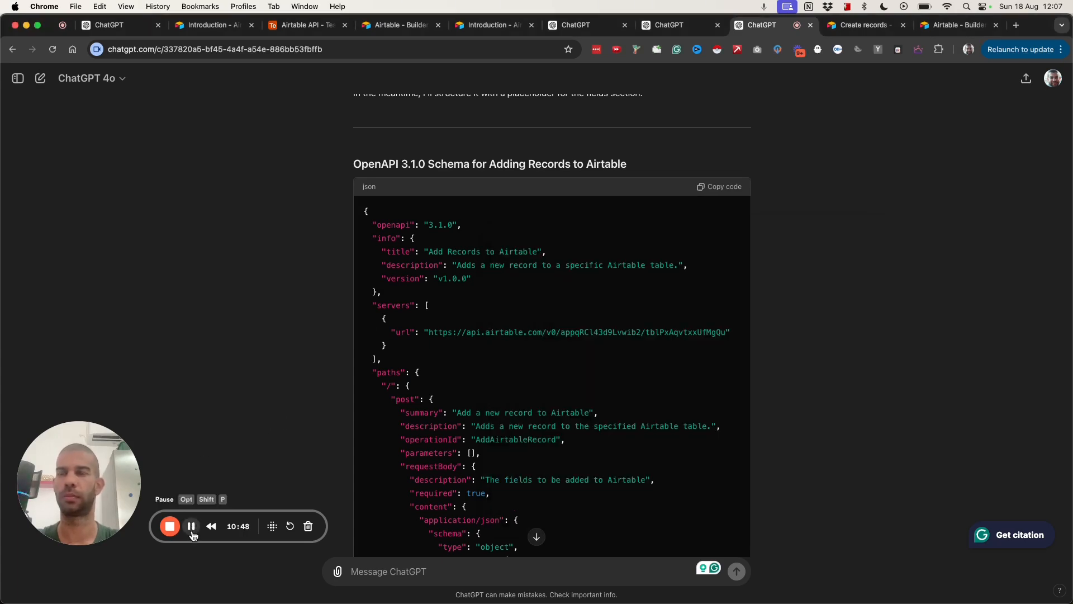
Select the 'Could not parse valid OpenAPI spec' error in the GPT editor
left_click(191, 526)
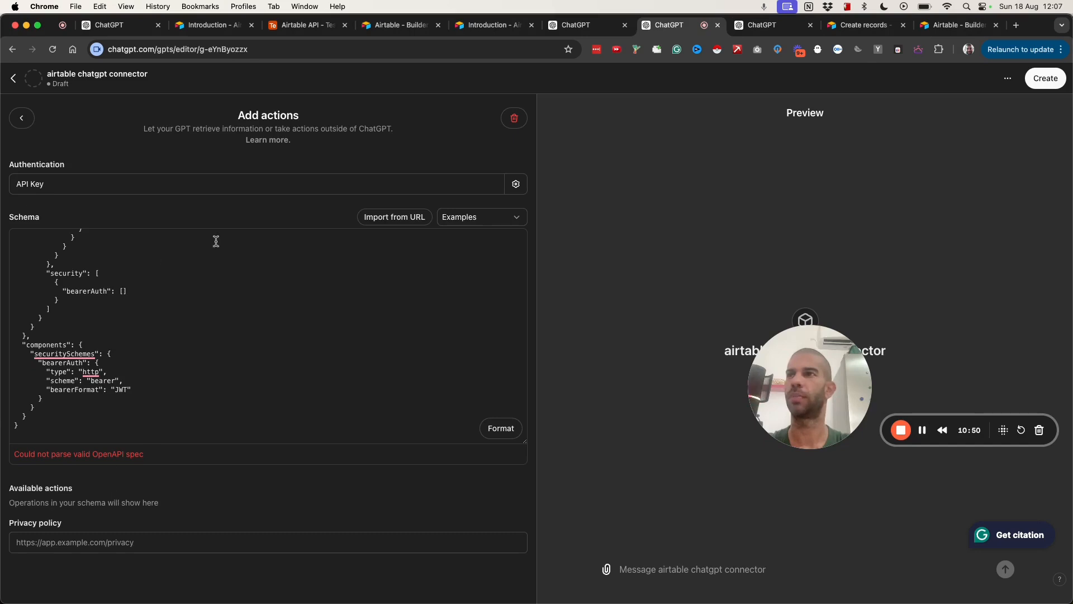
triple_click(30, 455)
key("super+c")
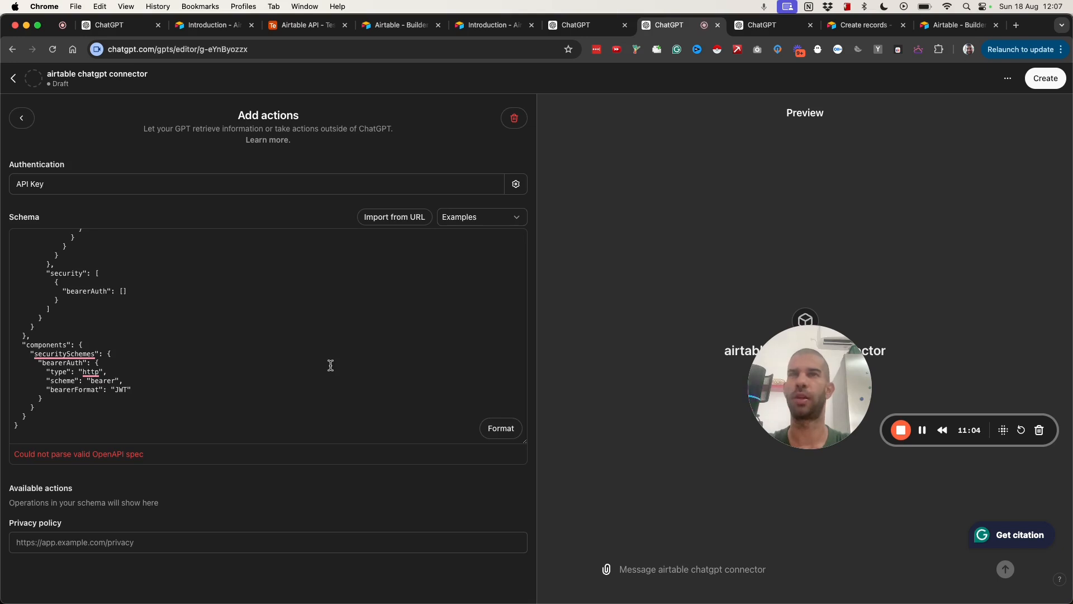
left_click(766, 25)
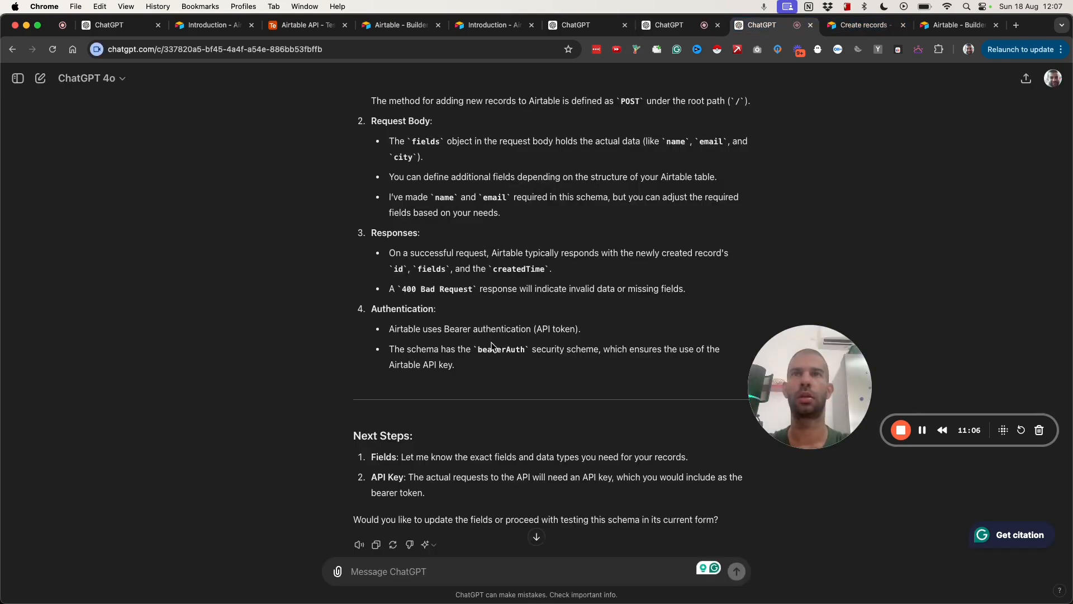
Send ChatGPT 'im getting this error:' with the pasted error, then return to the editor
scroll(493, 347, "down", 1)
left_click(431, 579)
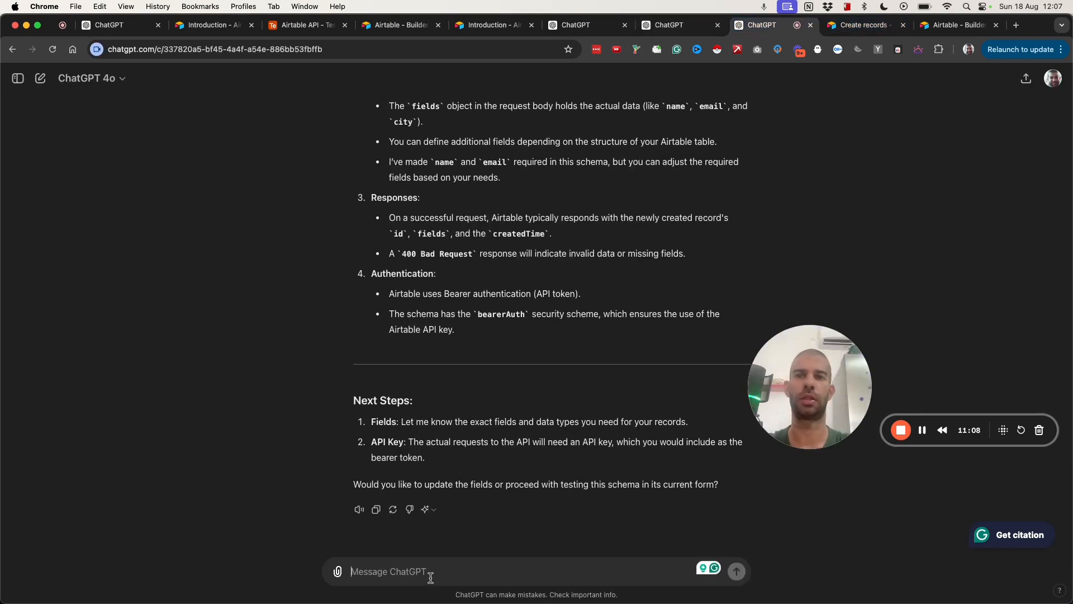
type("im getting this")
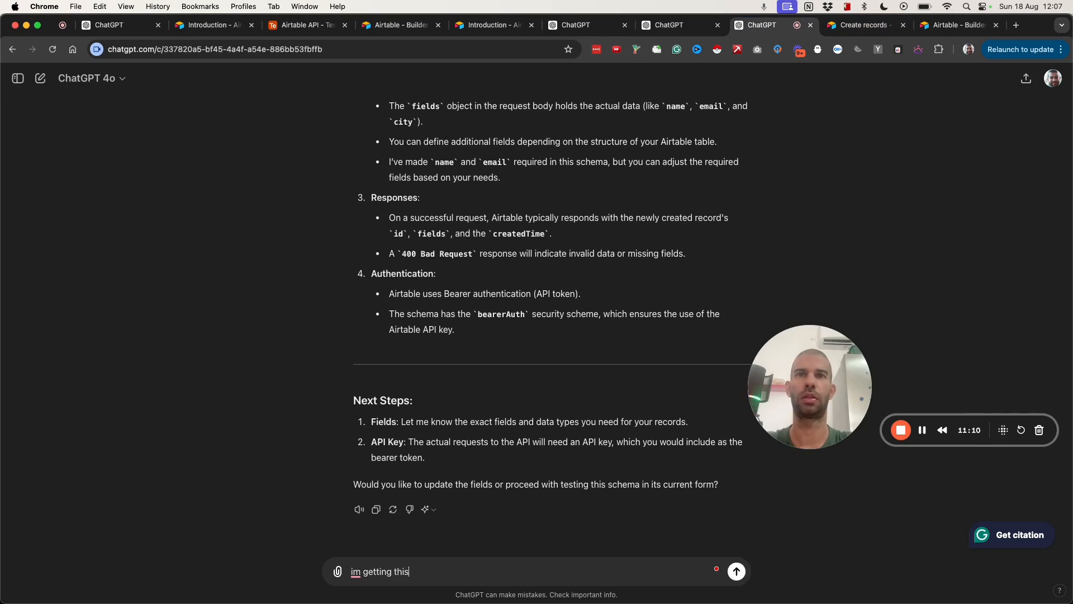
type(" error:")
key("shift+Return")
key("super+v")
key("Return")
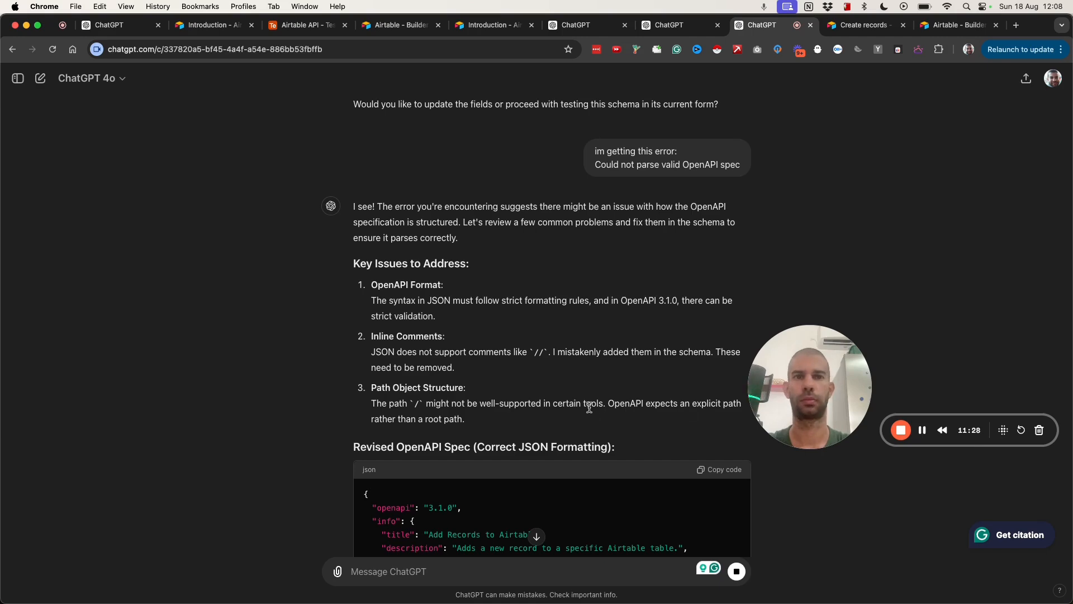
scroll(537, 406, "down", 20)
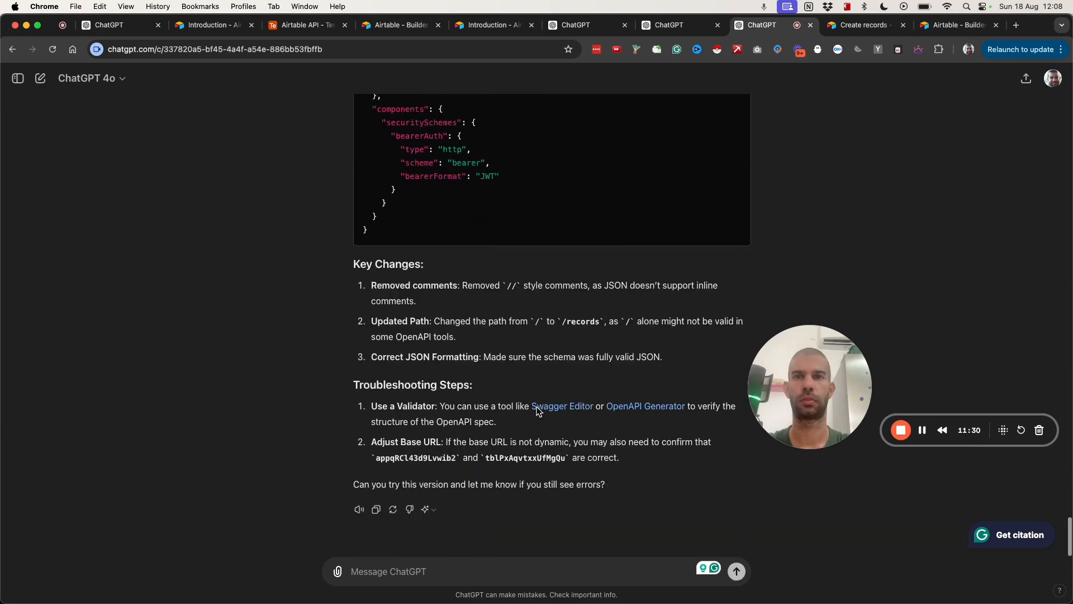
scroll(536, 411, "up", 20)
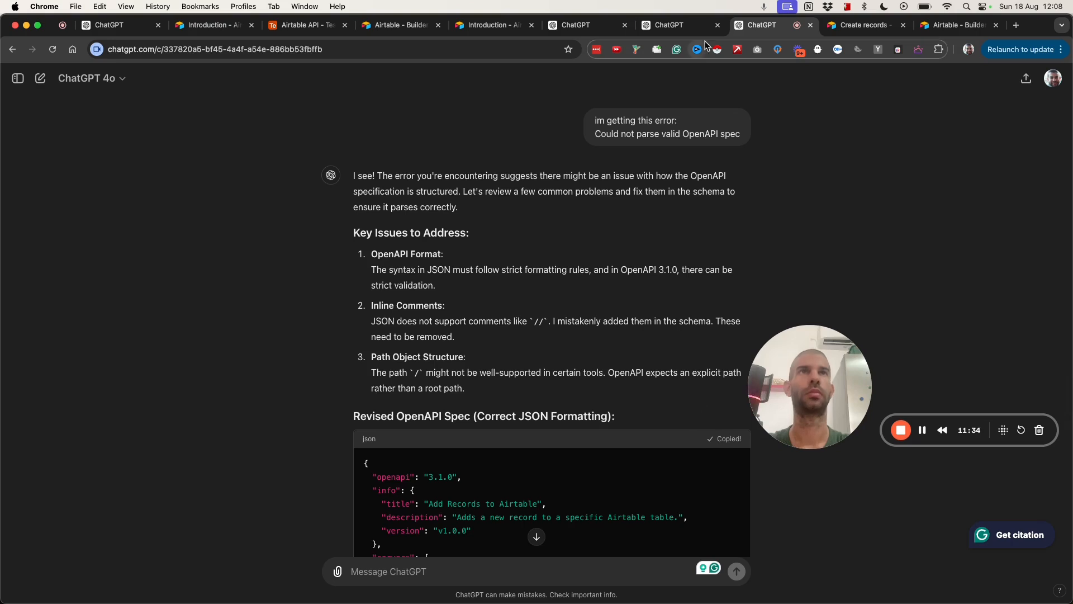
left_click(681, 26)
Replace the action schema with the revised spec and select the resulting components error
left_click(263, 348)
key("super+a")
key("super+v")
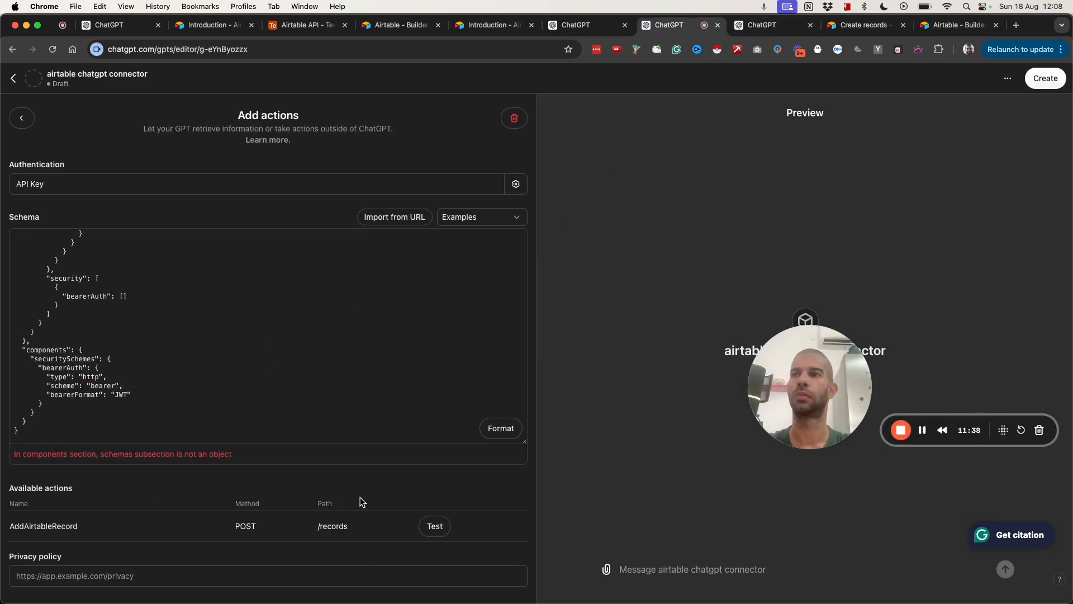
triple_click(176, 451)
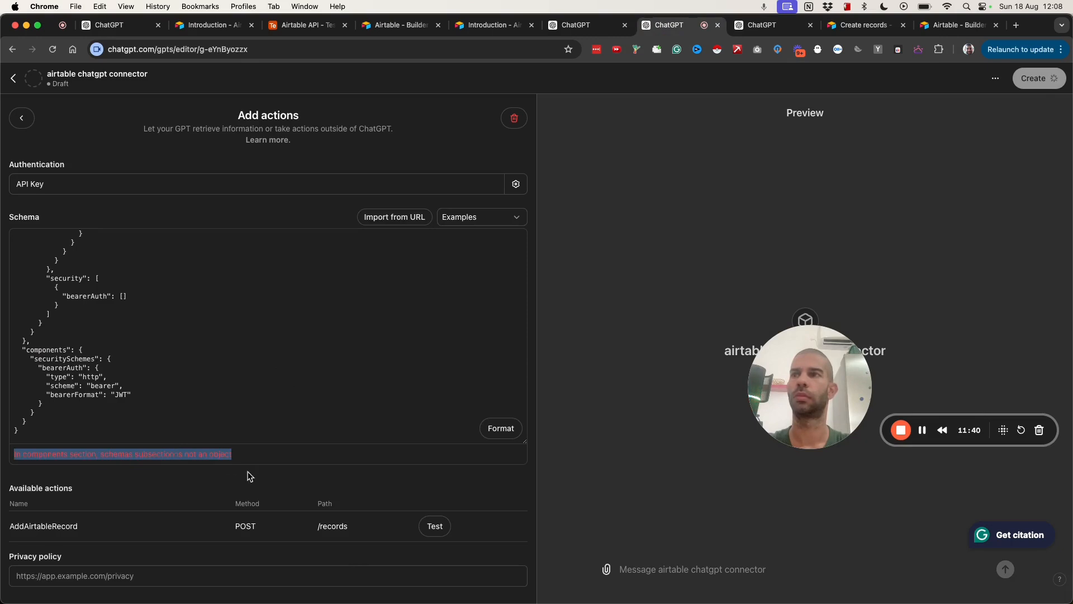
left_click(786, 494)
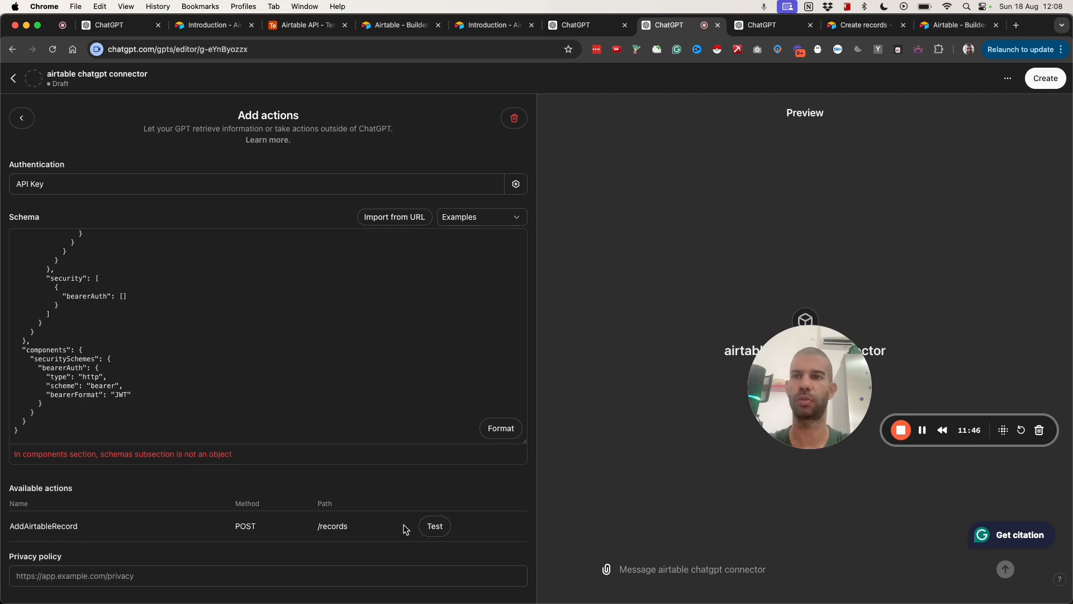
triple_click(96, 455)
key("super+c")
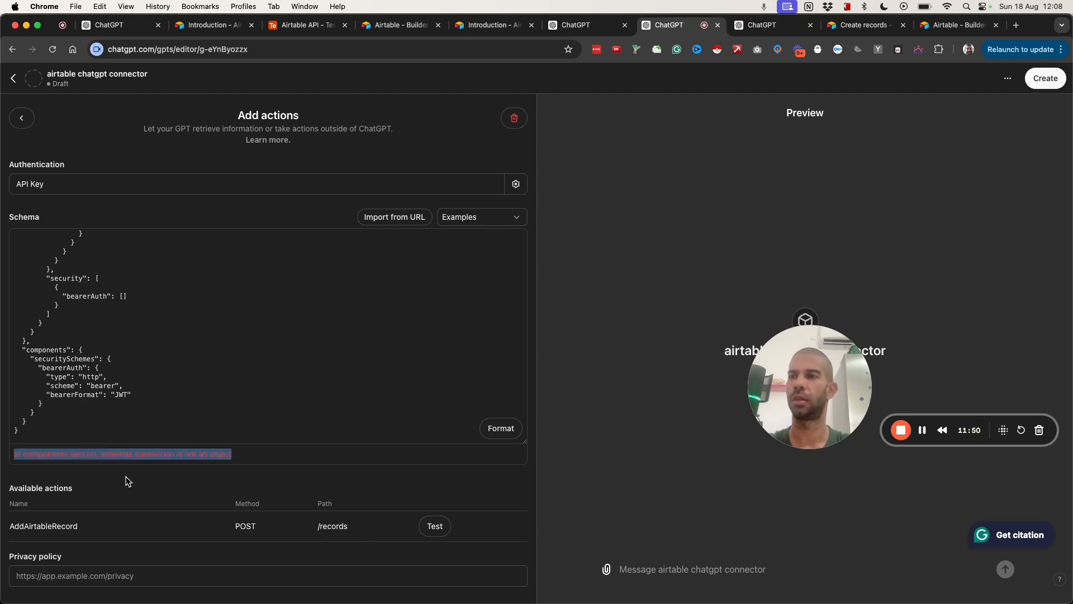
Send ChatGPT 'i'm getting this error:' followed by the pasted components error
left_click(772, 26)
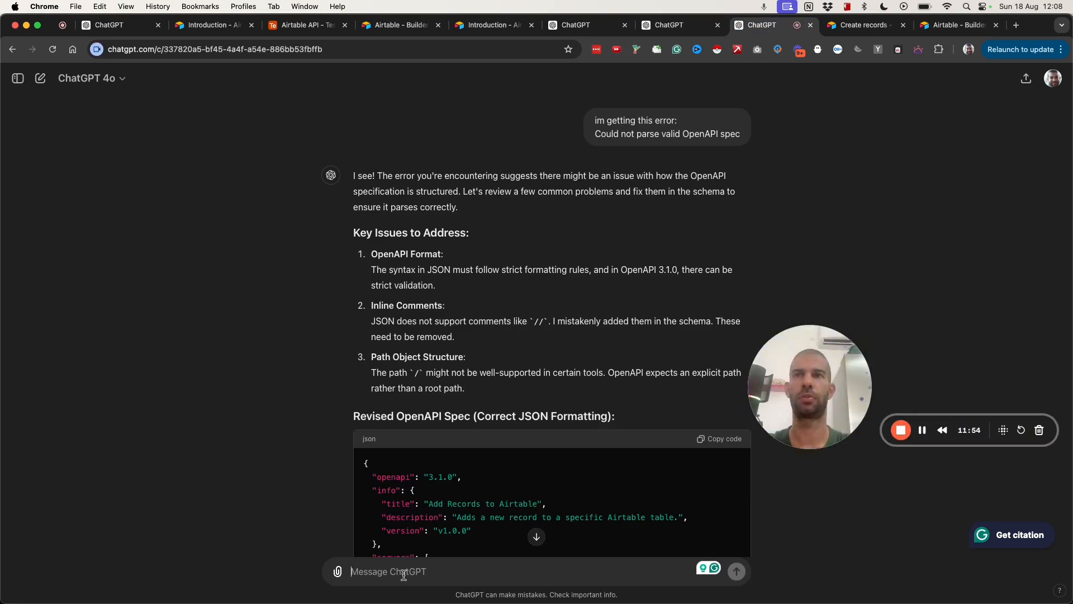
type("i'm getti")
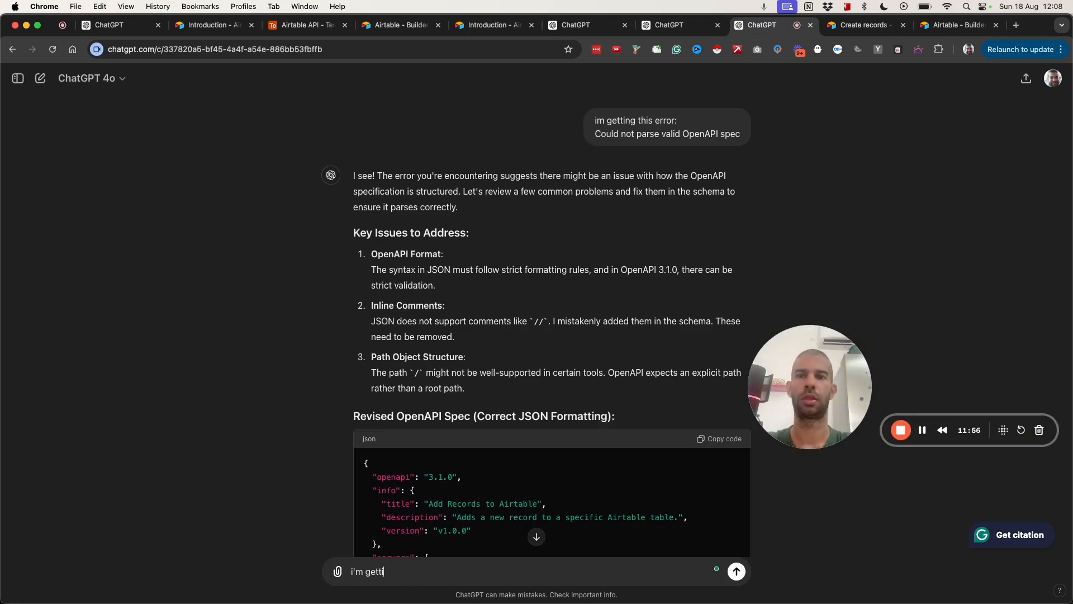
type("ng this error:")
key("shift+Return")
key("super+v")
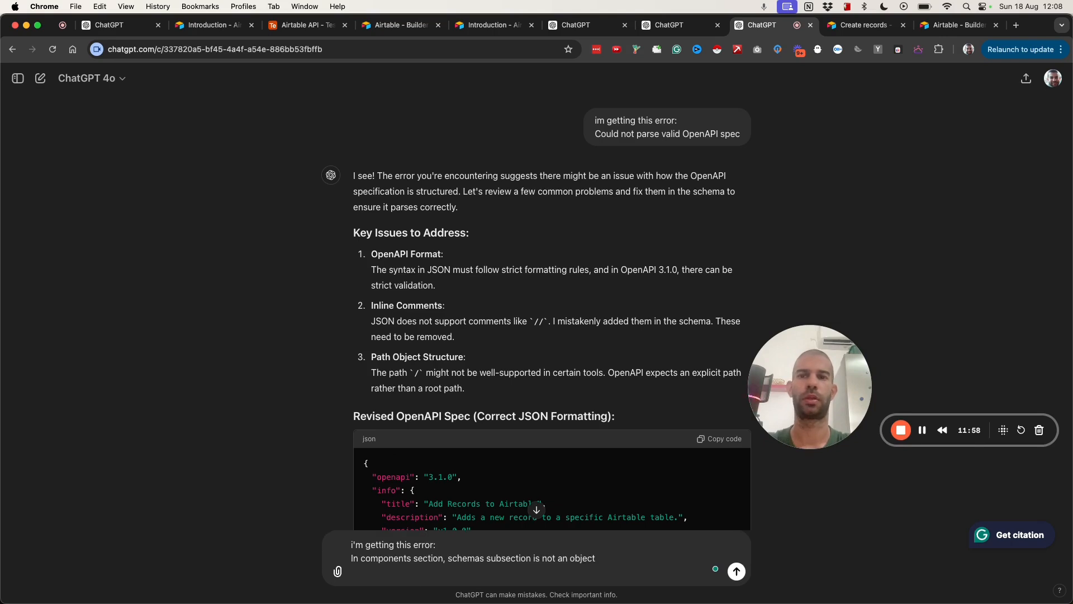
key("Return")
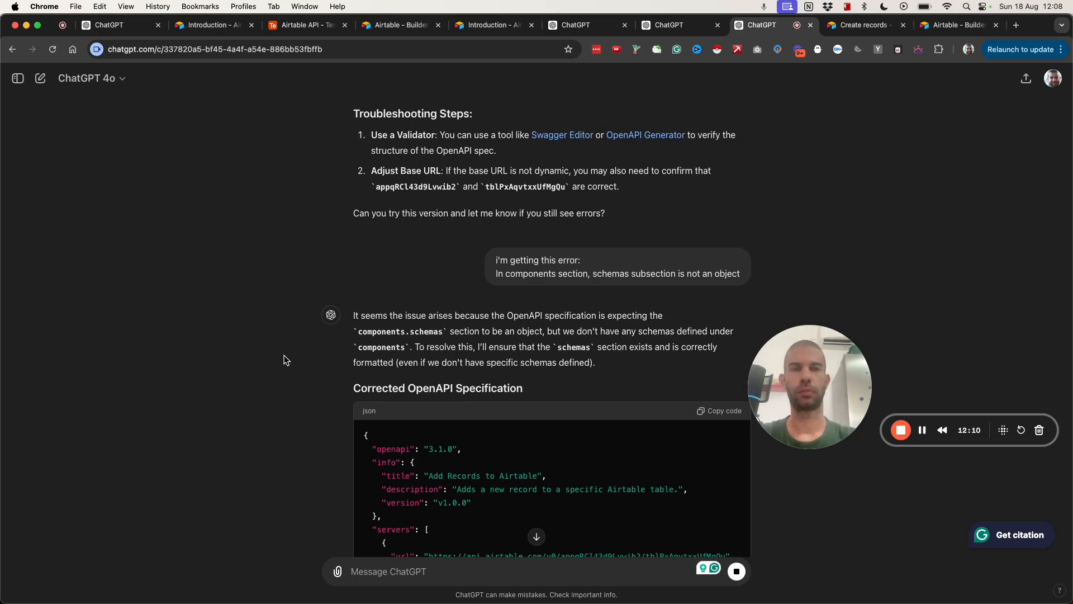
Copy the corrected OpenAPI specification from ChatGPT's reply
scroll(284, 361, "down", 20)
scroll(284, 361, "up", 16)
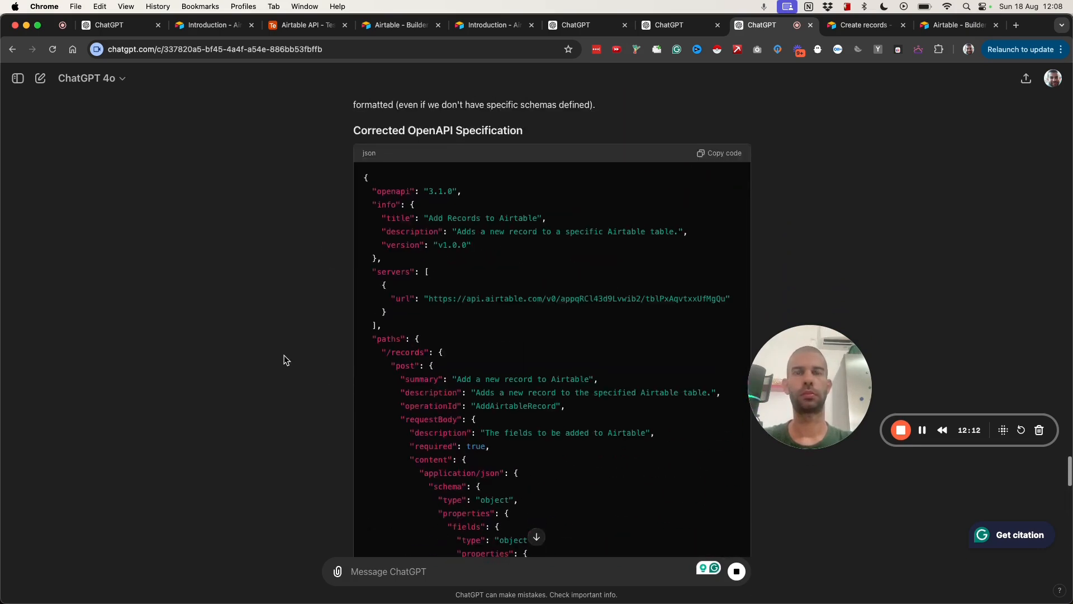
scroll(284, 360, "down", 15)
scroll(284, 360, "up", 12)
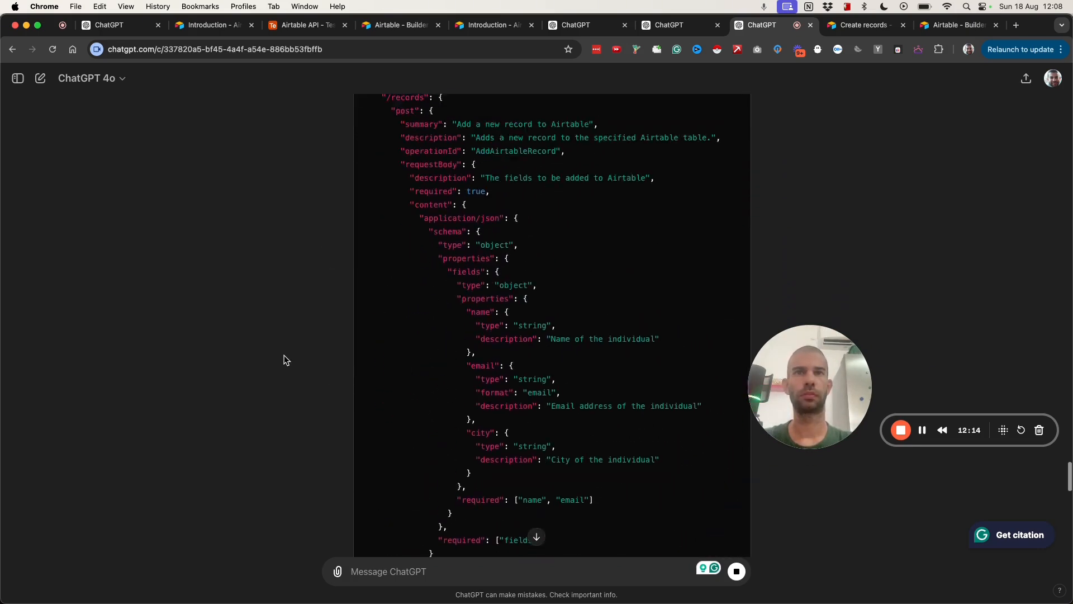
scroll(284, 360, "up", 6)
left_click(729, 246)
scroll(689, 182, "down", 14)
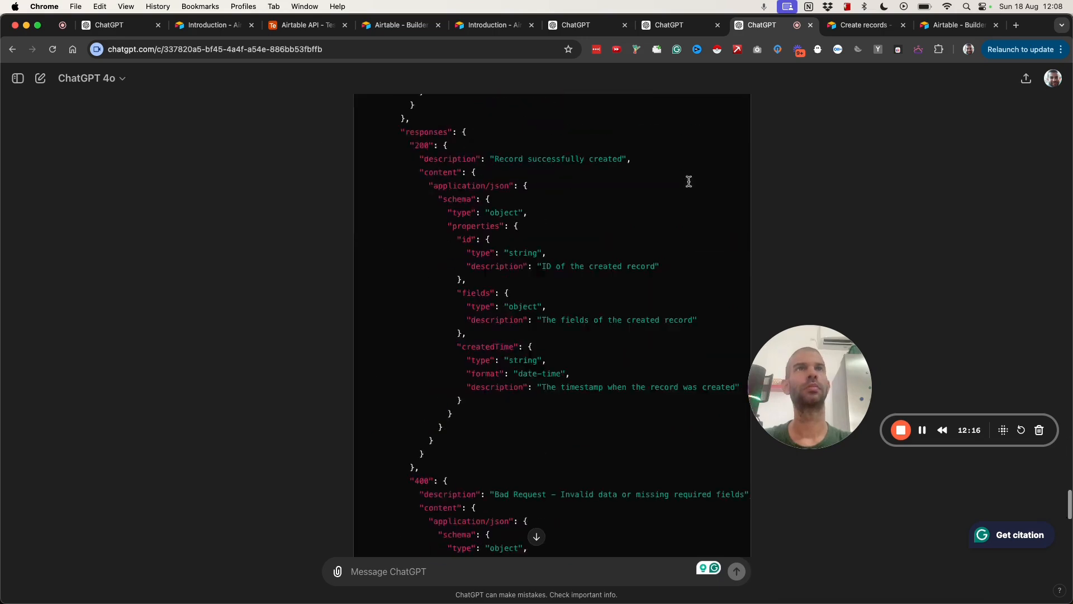
scroll(689, 181, "down", 10)
Paste the corrected spec over the action schema and select the remaining parse error
left_click(682, 26)
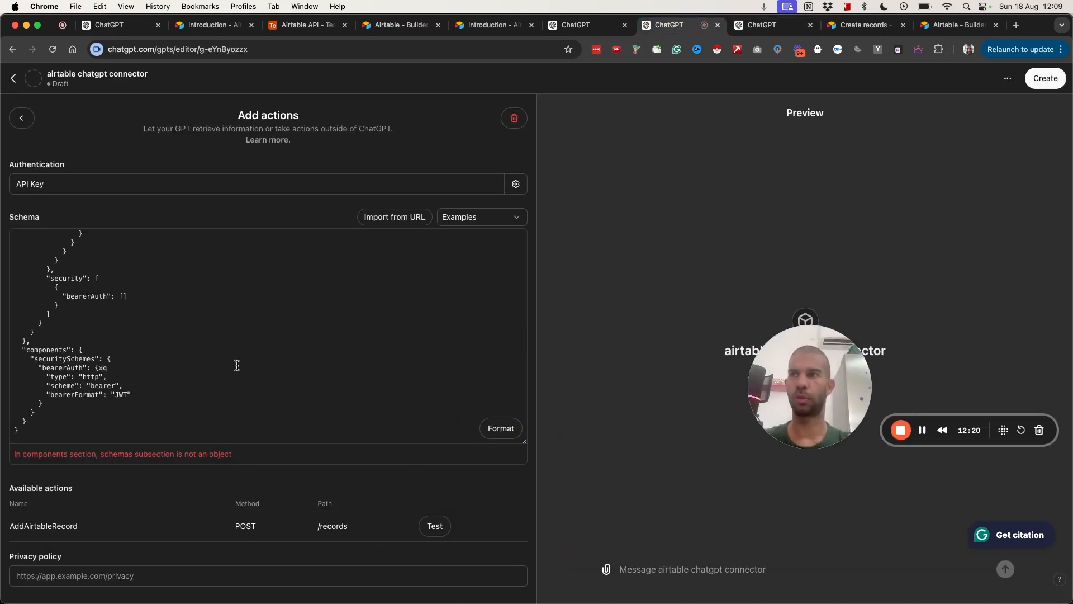
key("super+a")
key("super+v")
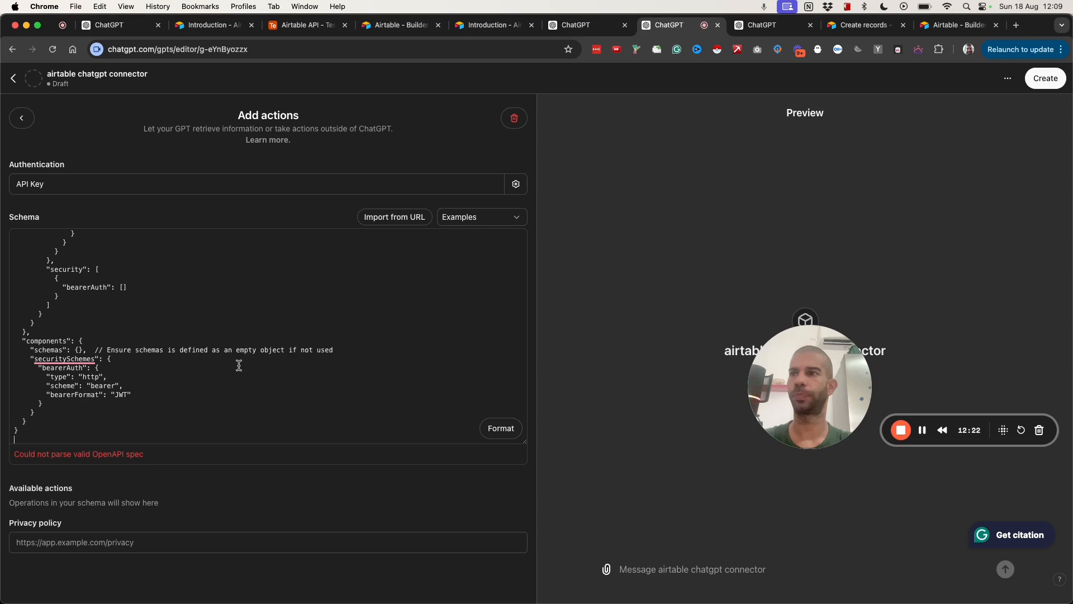
key("BackSpace")
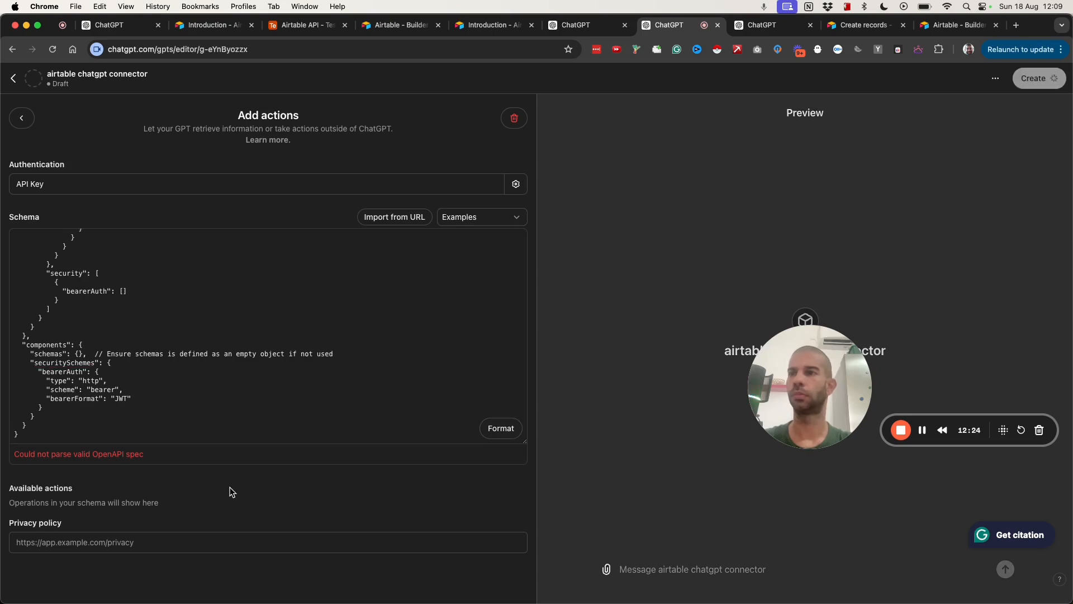
triple_click(81, 455)
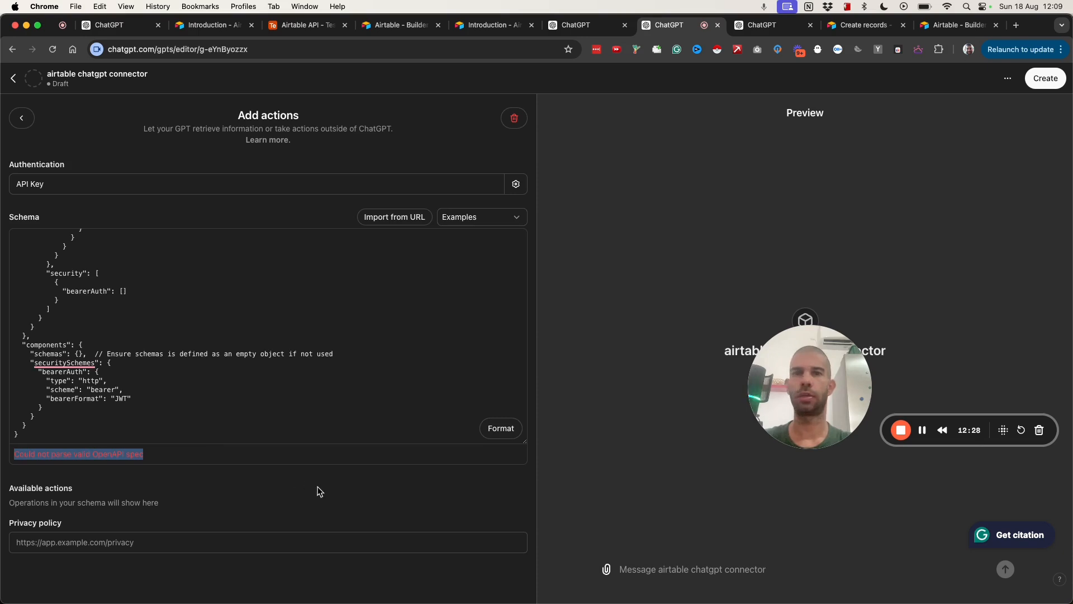
Send ChatGPT 'still getting this error:' with the pasted parse error
left_click(768, 25)
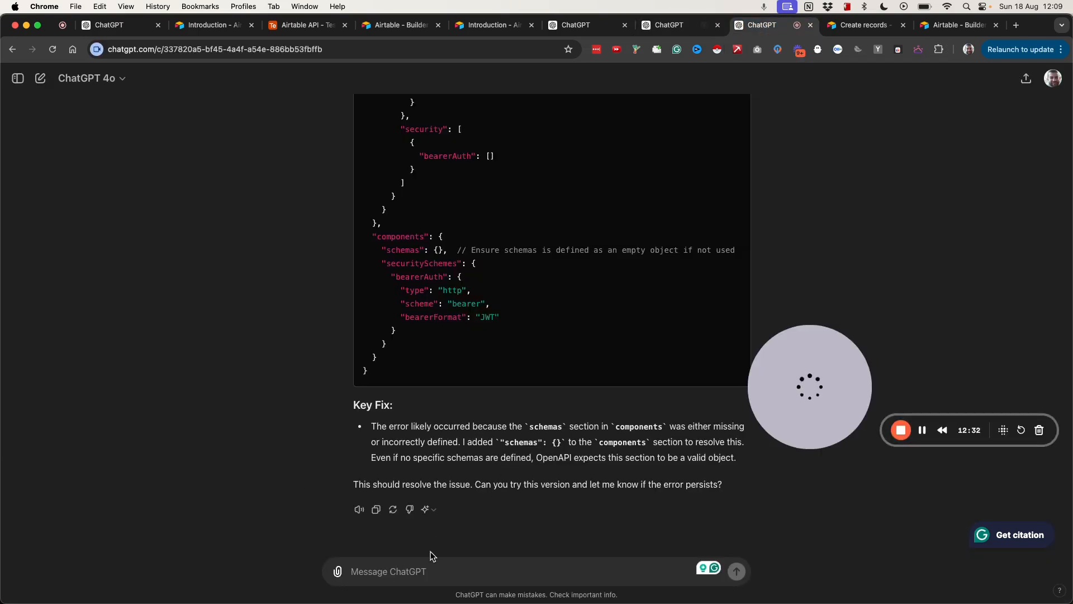
left_click(426, 569)
type("still getting this ")
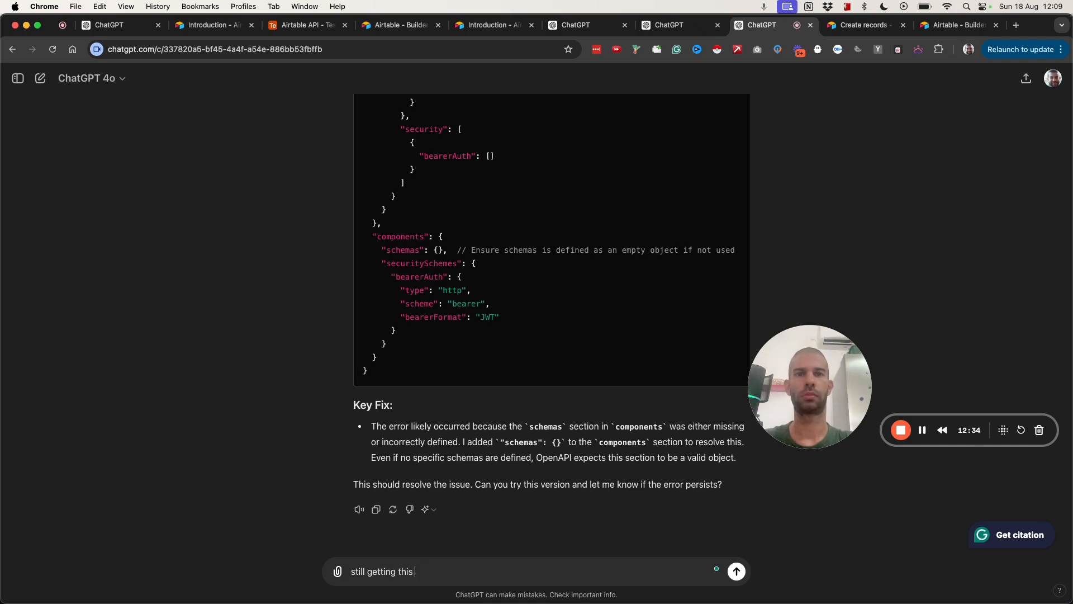
type("error:")
key("shift+Return")
key("super+v")
key("Return")
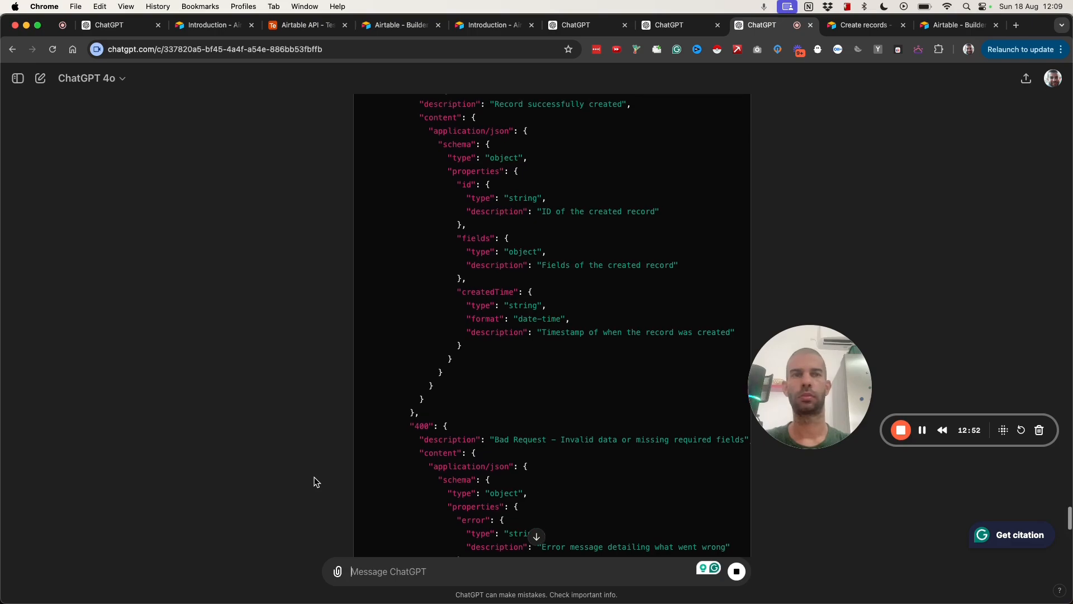
Copy the minimal OpenAPI 3.1 spec from ChatGPT's answer
scroll(316, 481, "up", 15)
scroll(315, 480, "down", 15)
scroll(315, 480, "up", 10)
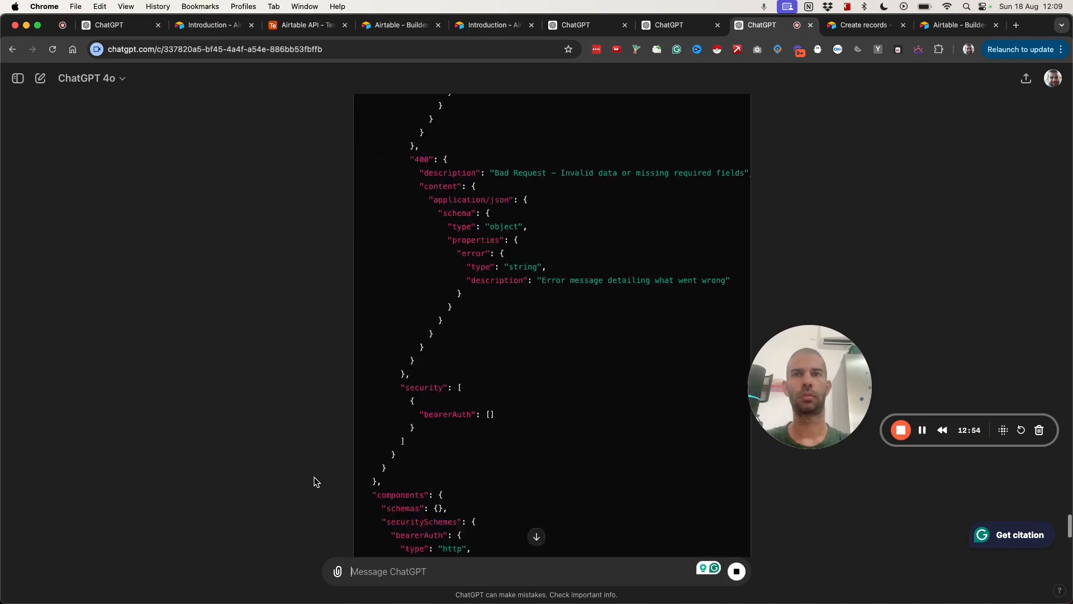
left_click(737, 433)
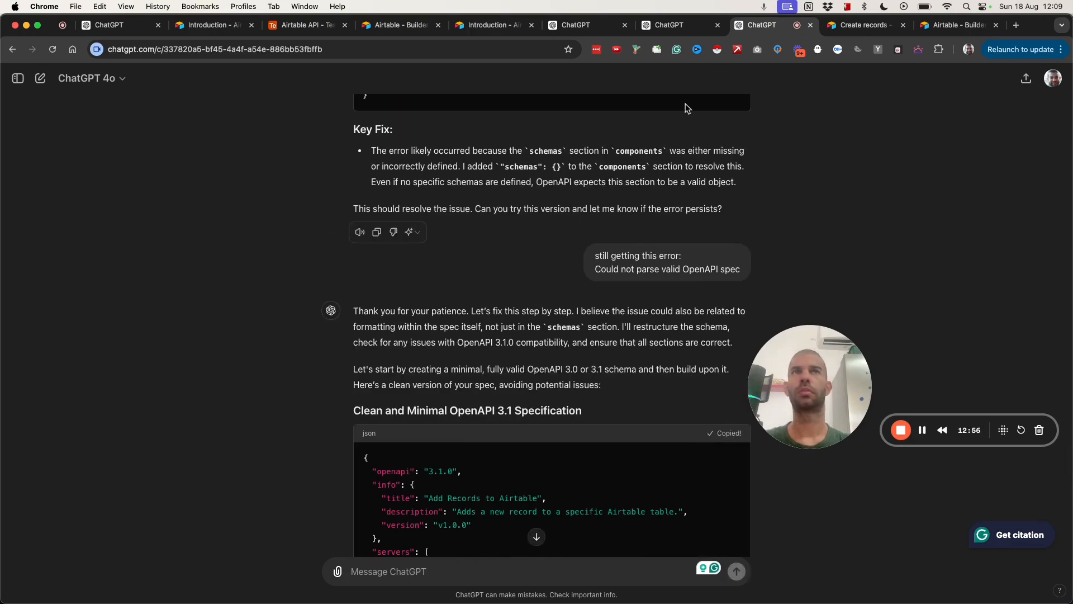
Paste the minimal OpenAPI 3.1 spec over the action schema, trim the trailing line, and show Airtable
left_click(669, 25)
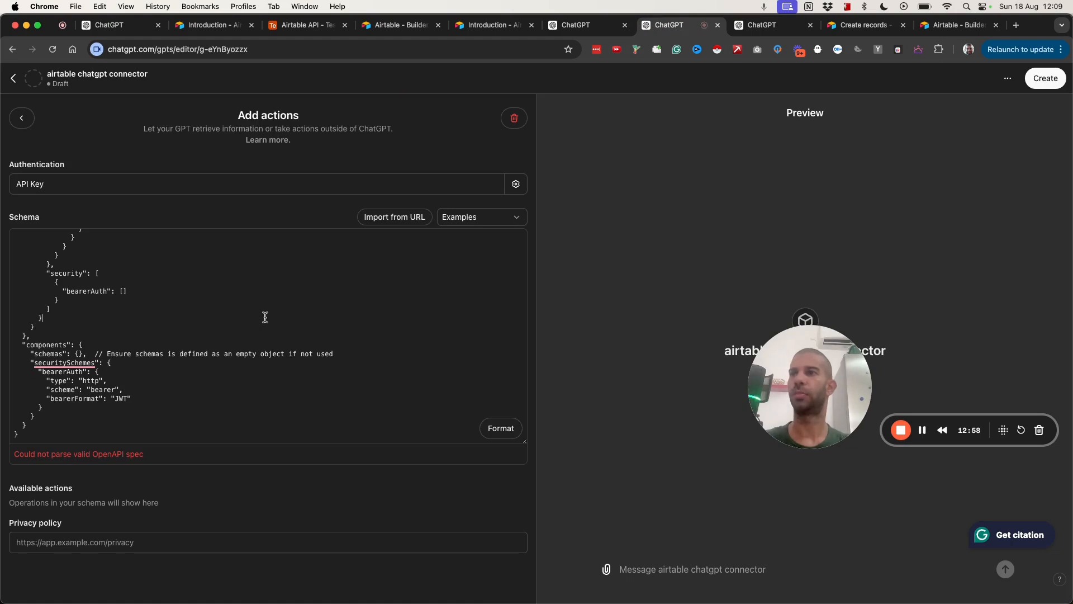
key("ctrl+a")
key("ctrl+v")
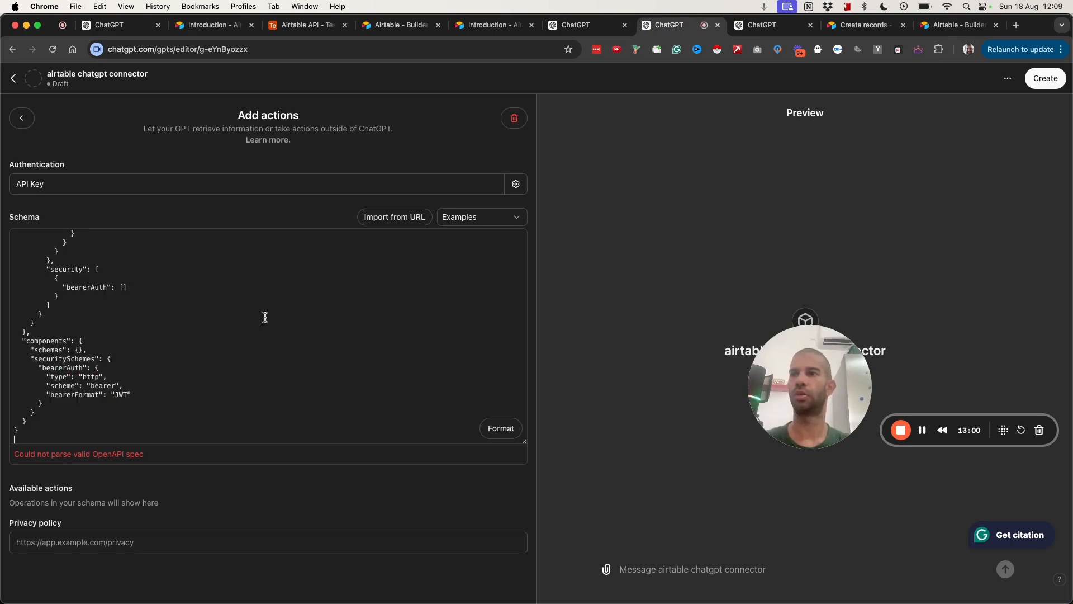
key("BackSpace")
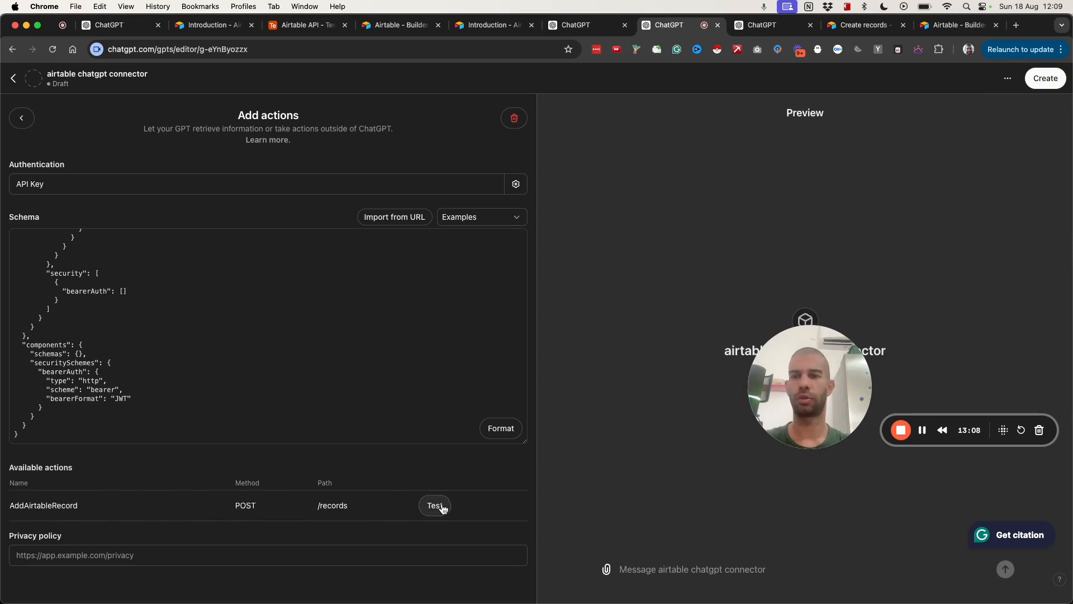
left_click_drag(613, 603, 869, 204)
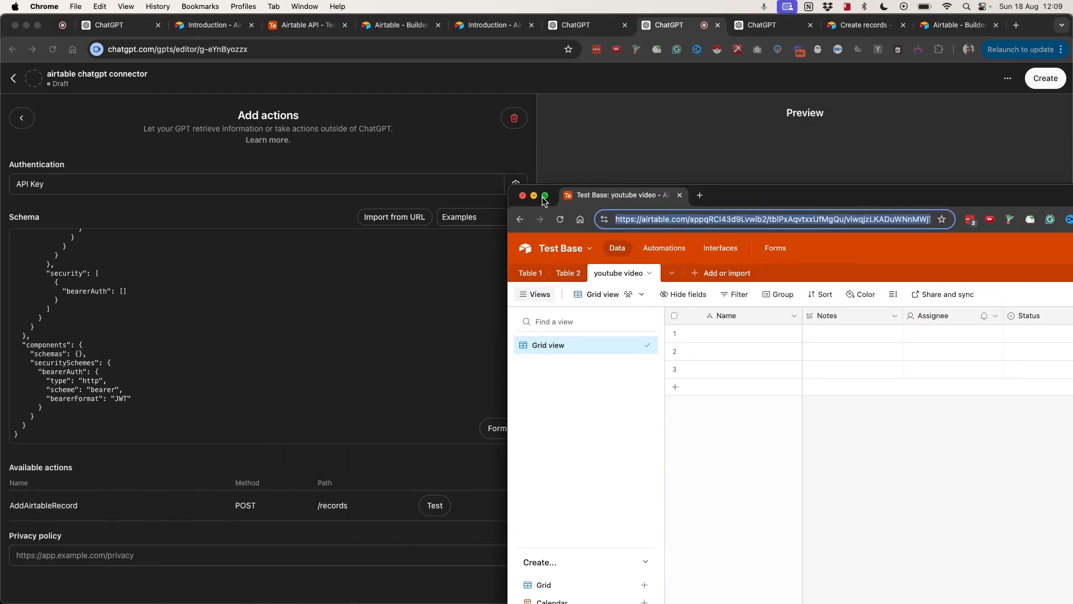
Tile Airtable's youtube video table on the right and the GPT editor on the left
mouse_move(543, 201)
left_click(568, 242)
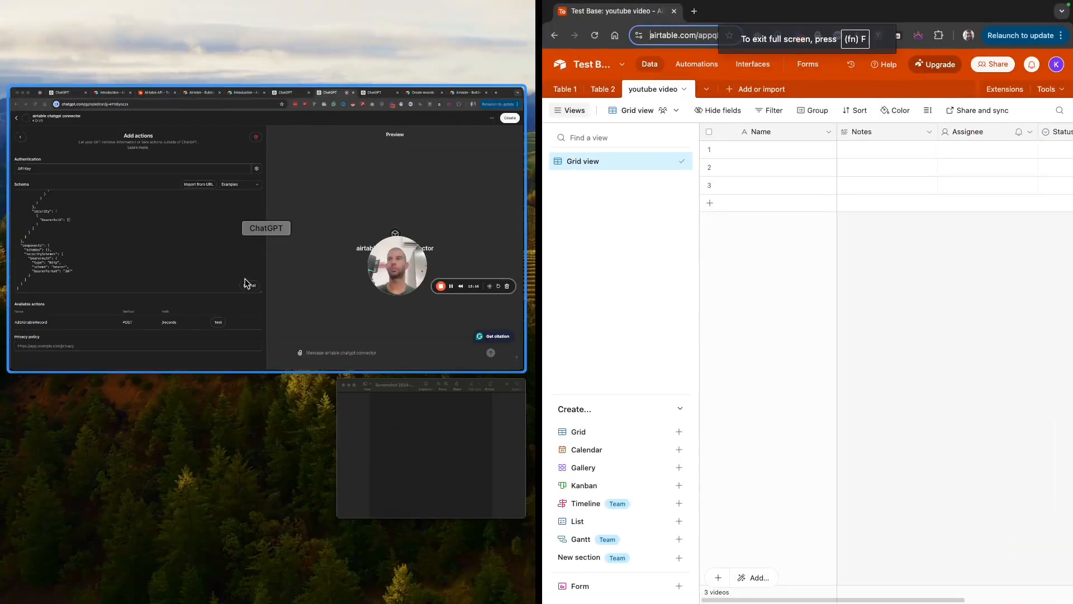
left_click(223, 280)
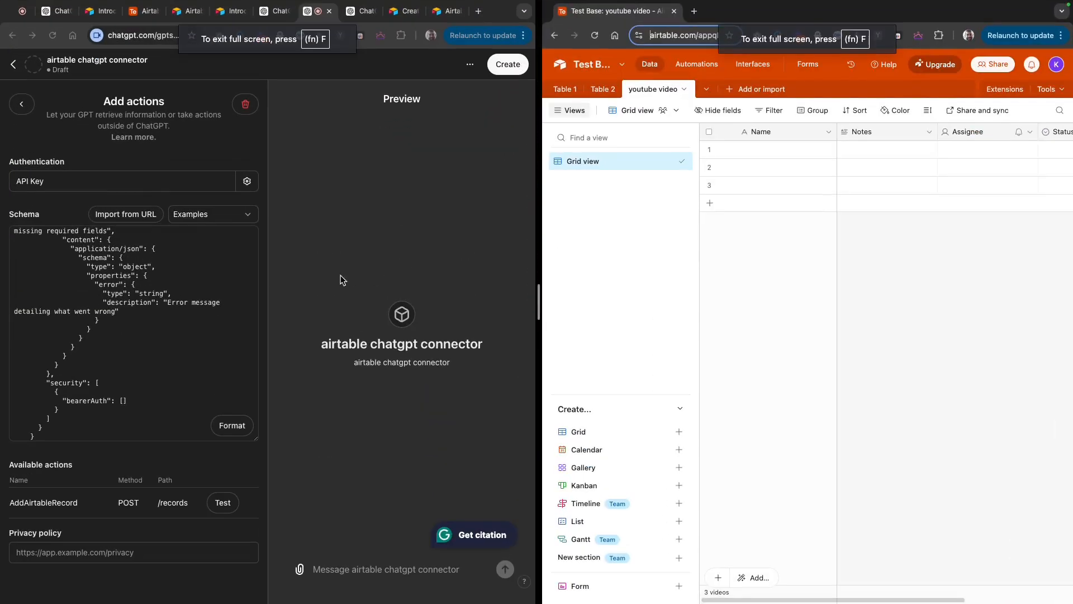
Test AddAirtableRecord and allow the Airtable API call in the preview
left_click(223, 502)
left_click(222, 503)
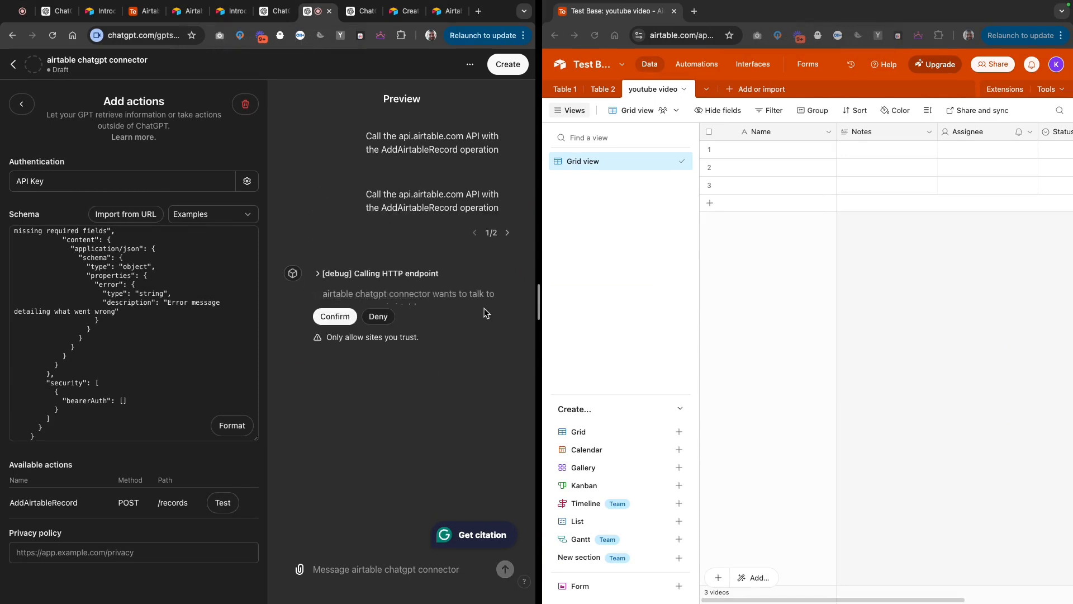
left_click(339, 317)
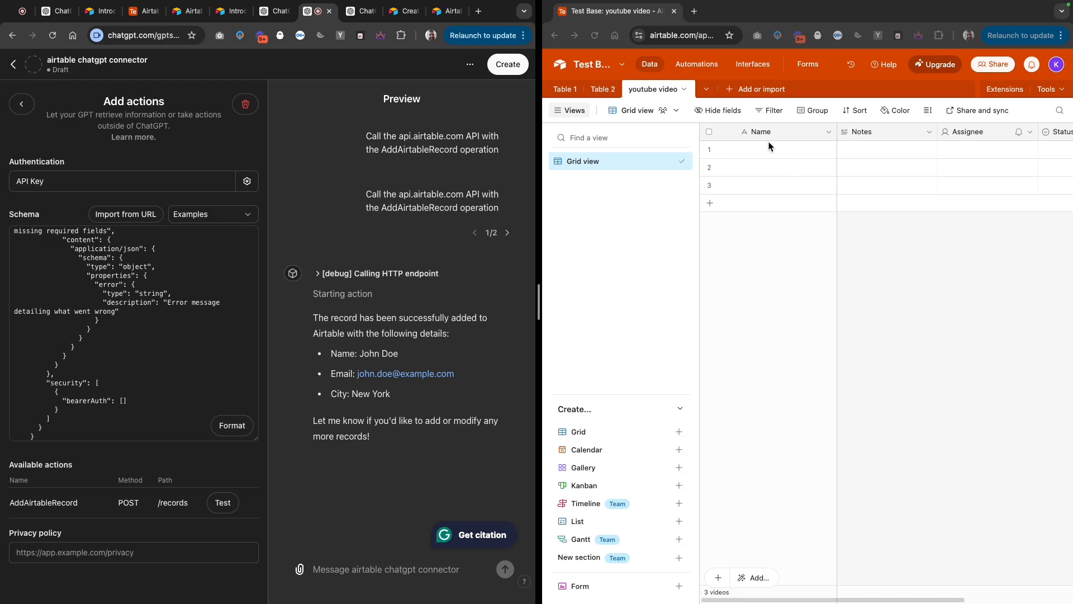
left_click(565, 90)
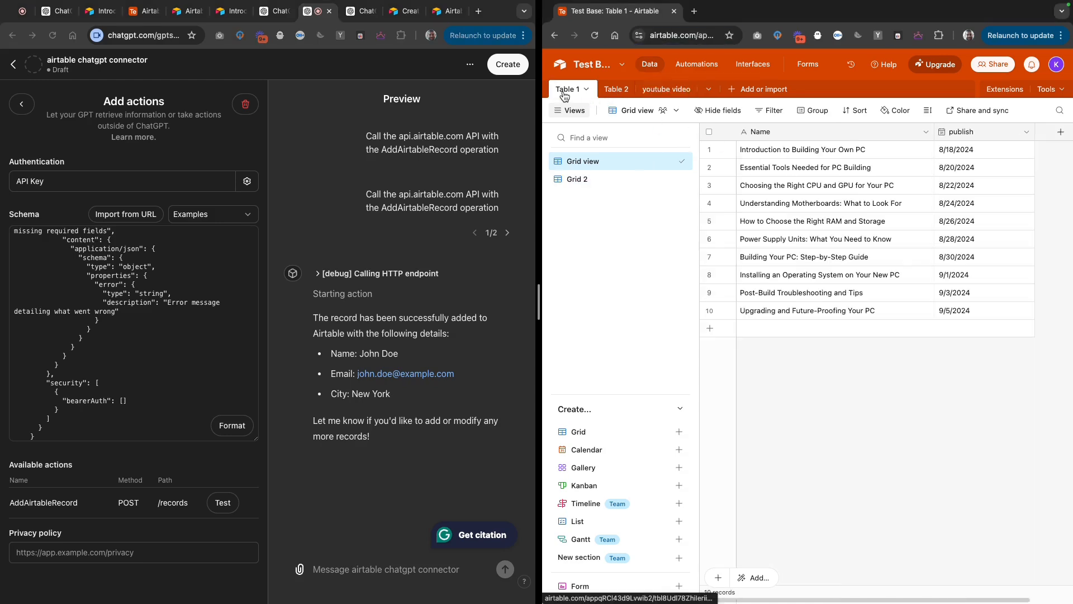
left_click(605, 92)
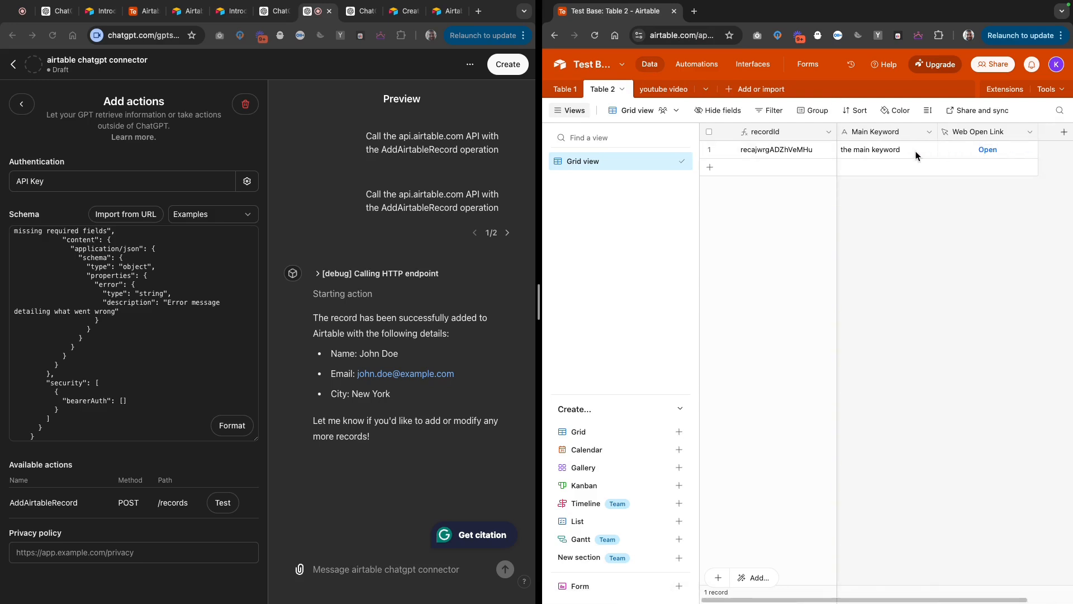
left_click(657, 91)
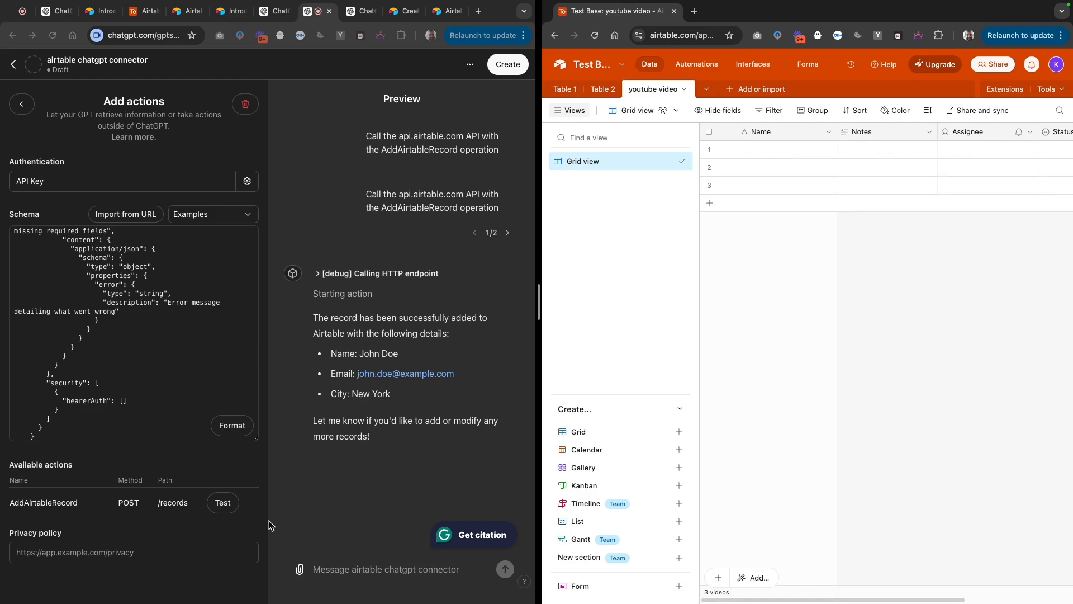
left_click(349, 570)
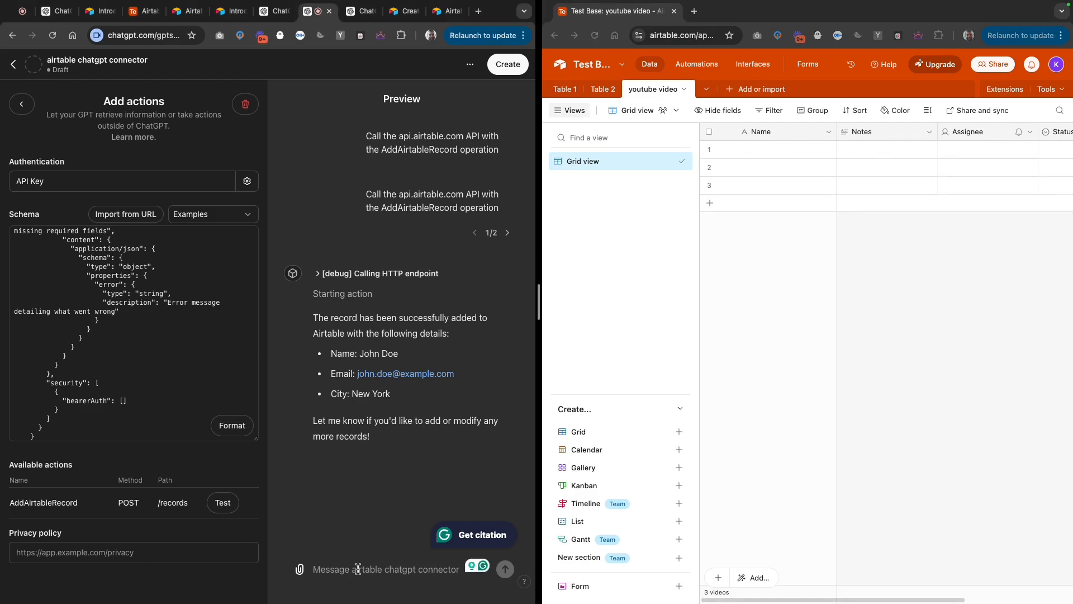
Ask the preview 'which airtable base and table did you add this to? i cna't see it'
type("which airta")
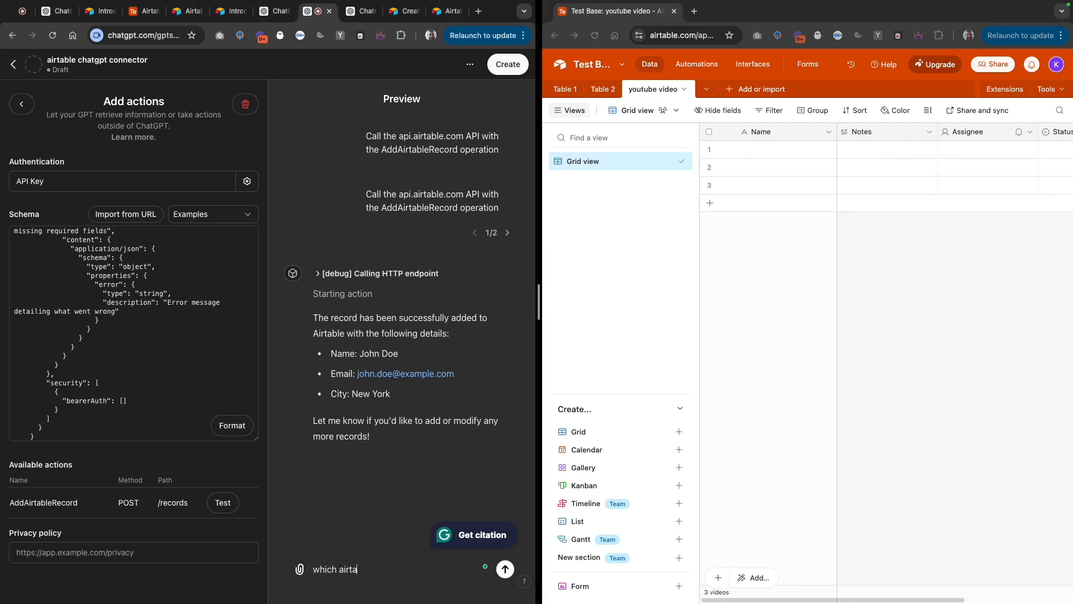
type("ble base and table did you ad")
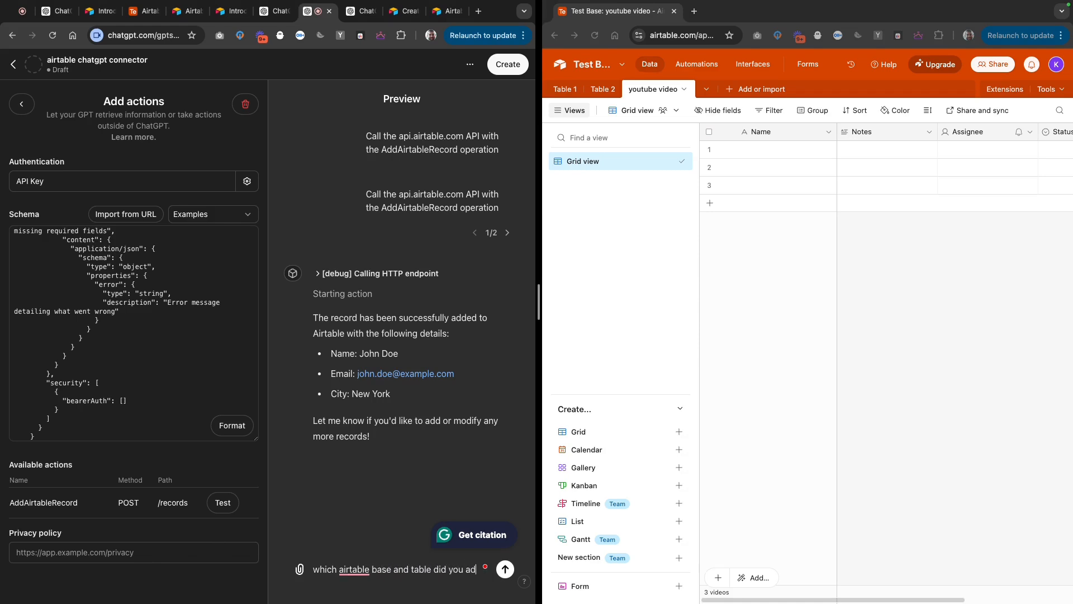
type("d this to? i cna't s")
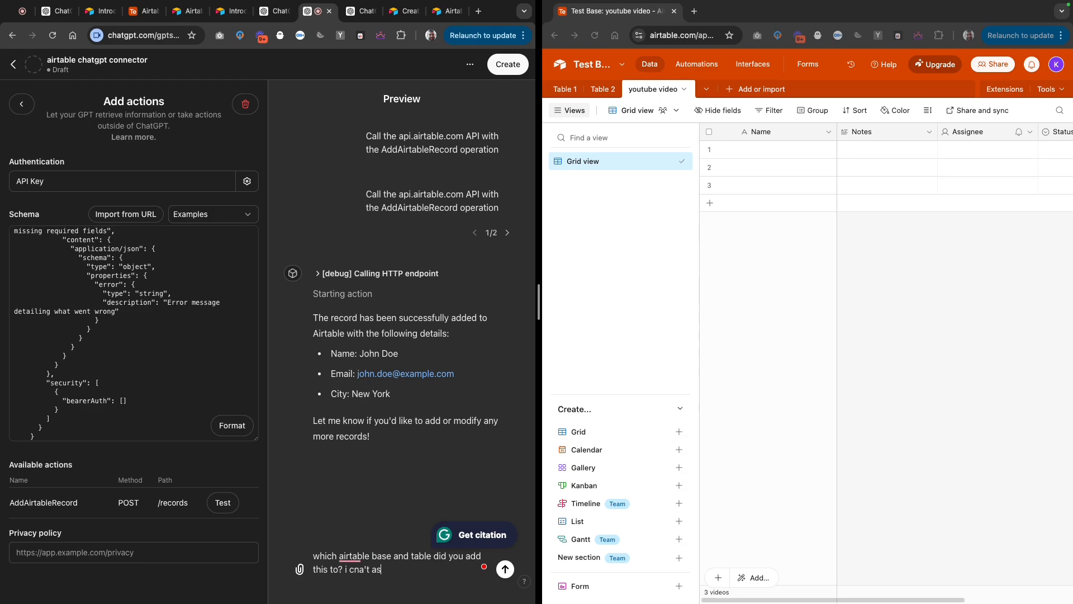
type("ee it")
key("Return")
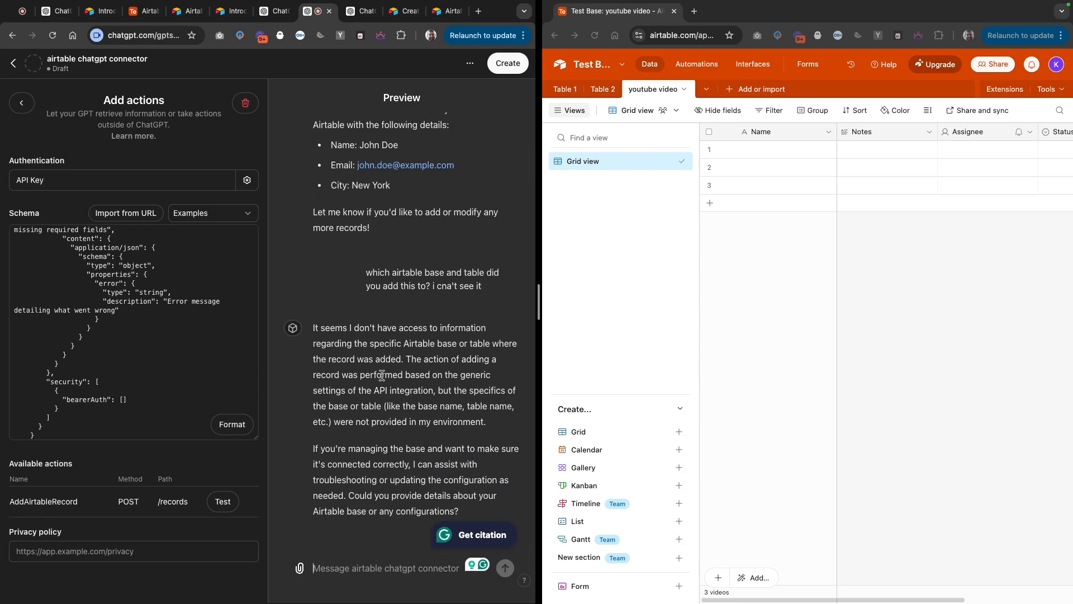
scroll(173, 376, "up", 2)
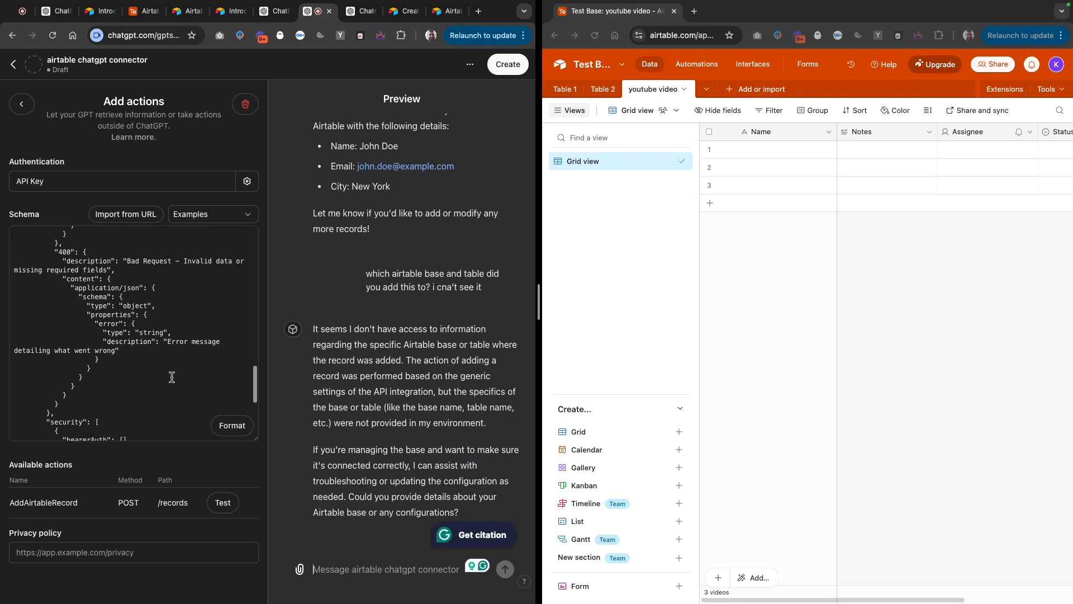
scroll(390, 280, "up", 1)
scroll(390, 280, "up", 2)
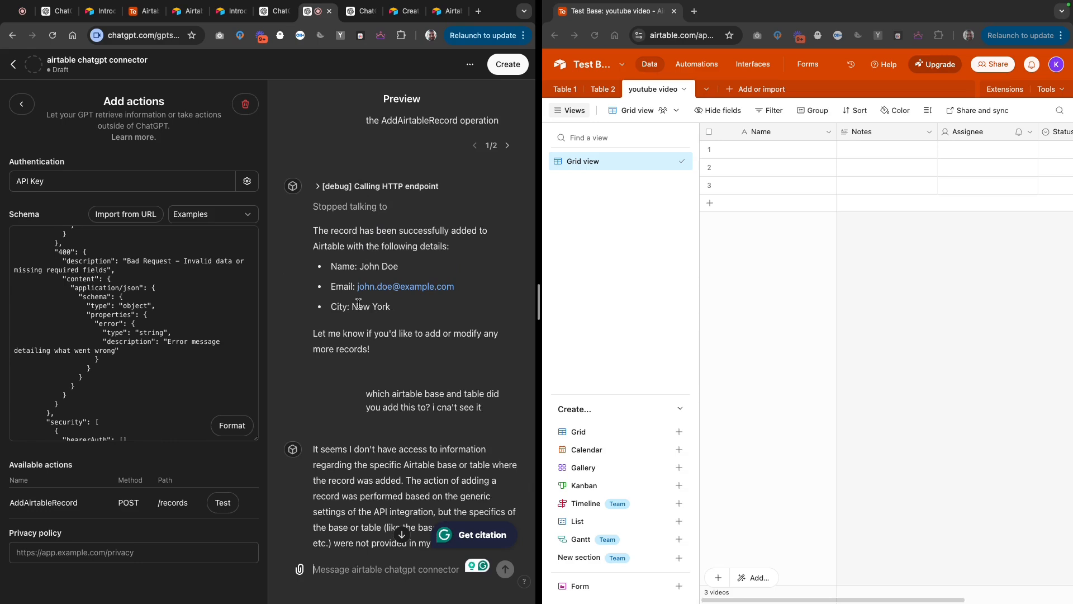
scroll(359, 302, "down", 1)
scroll(358, 302, "up", 3)
scroll(175, 381, "down", 1)
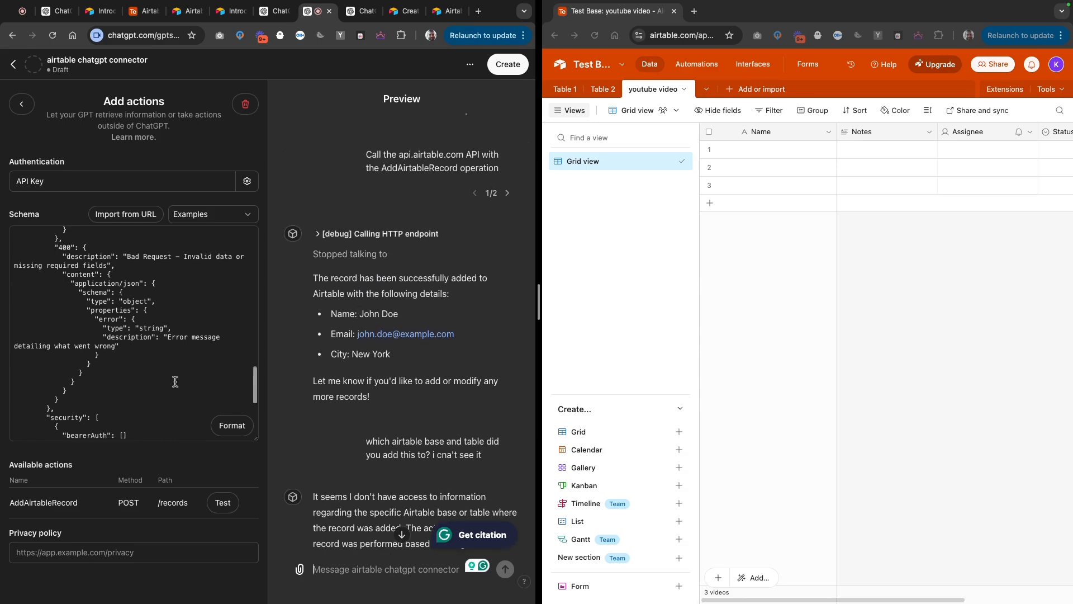
scroll(175, 381, "down", 5)
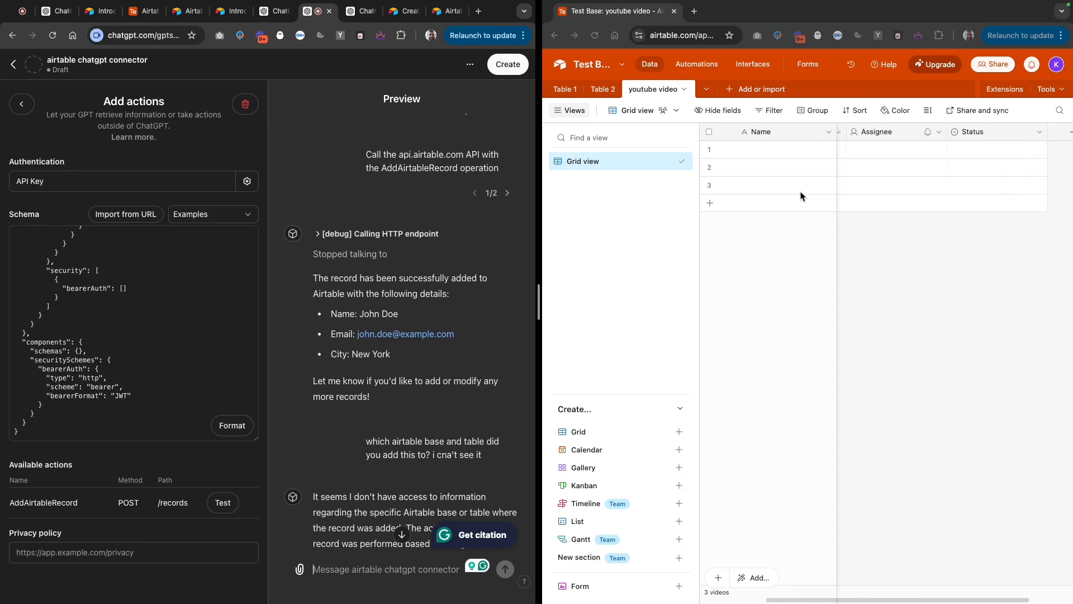
Delete the extra fields from Notes through Status in the youtube video table
left_click(893, 138)
scroll(894, 140, "right", 3)
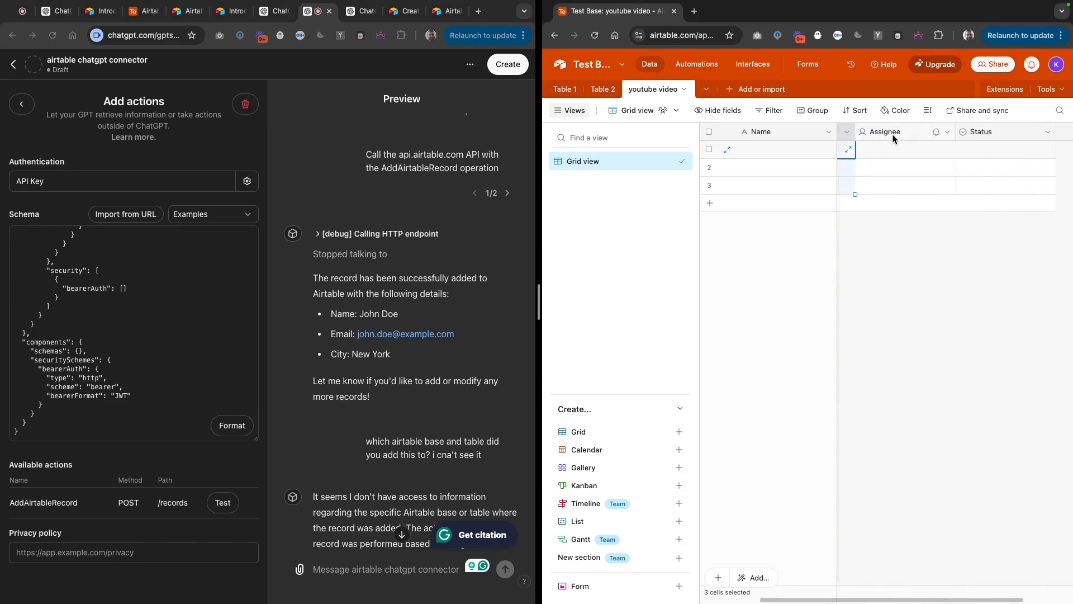
left_click(978, 132, "shift")
right_click(978, 132)
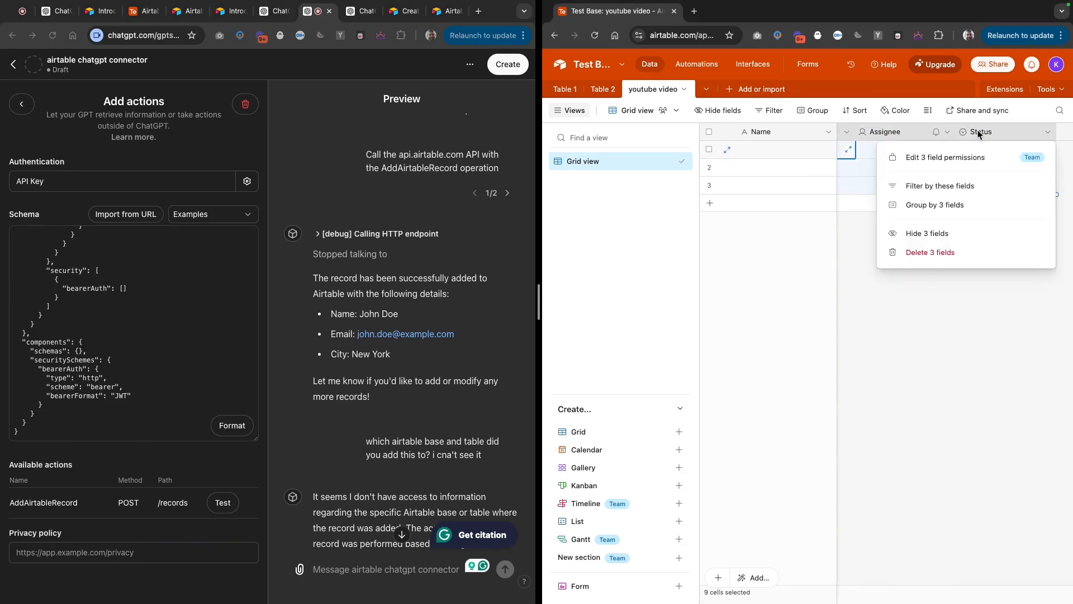
left_click(926, 256)
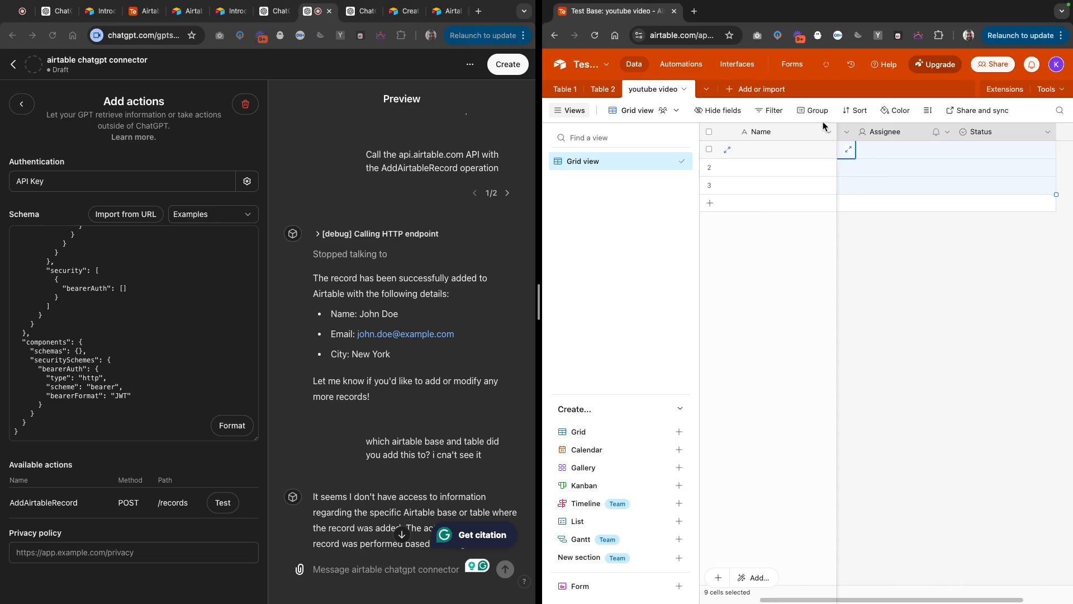
right_click(883, 134)
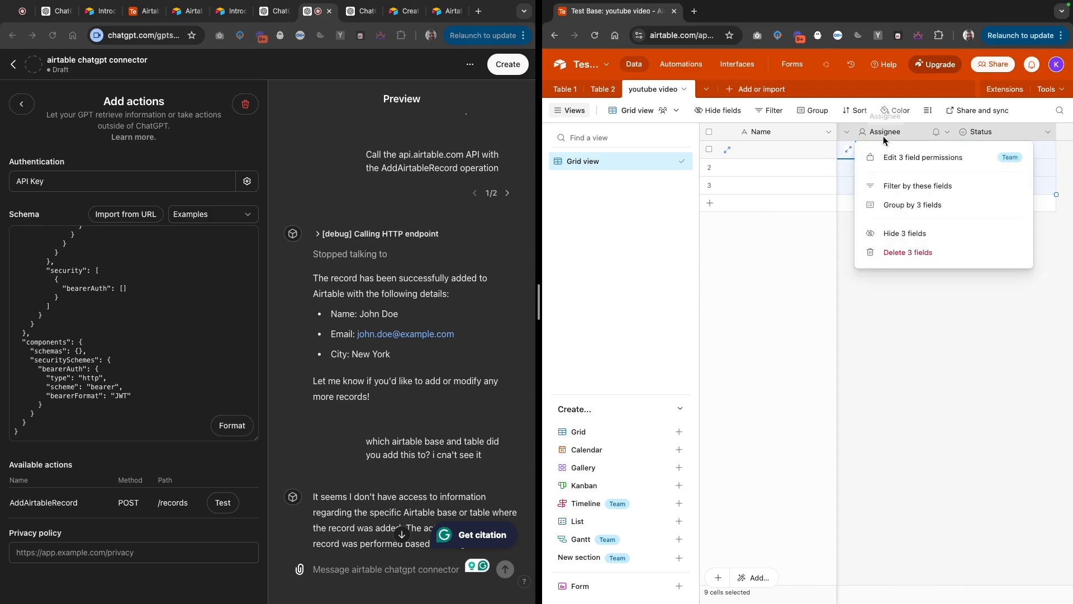
left_click(907, 248)
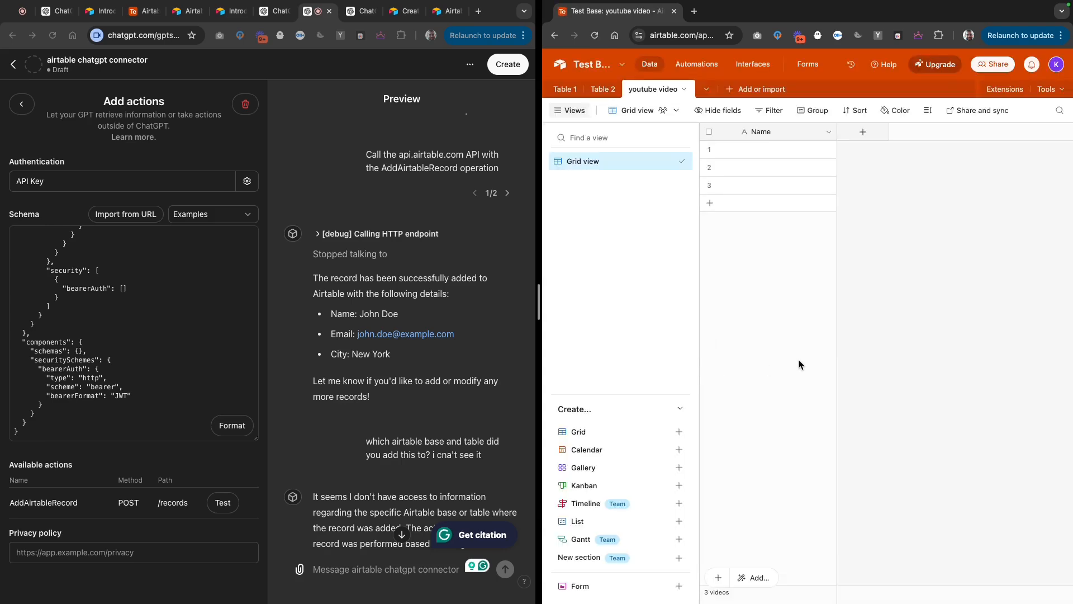
Rename the primary Name field to 'YouTube video'
right_click(757, 136)
left_click(781, 159)
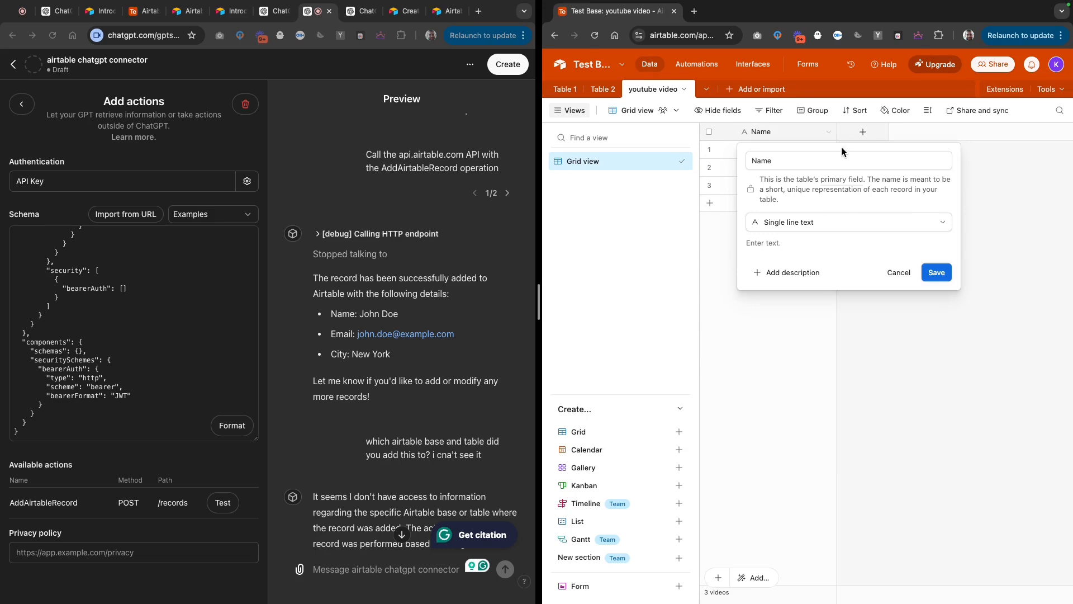
type("YouTube vid")
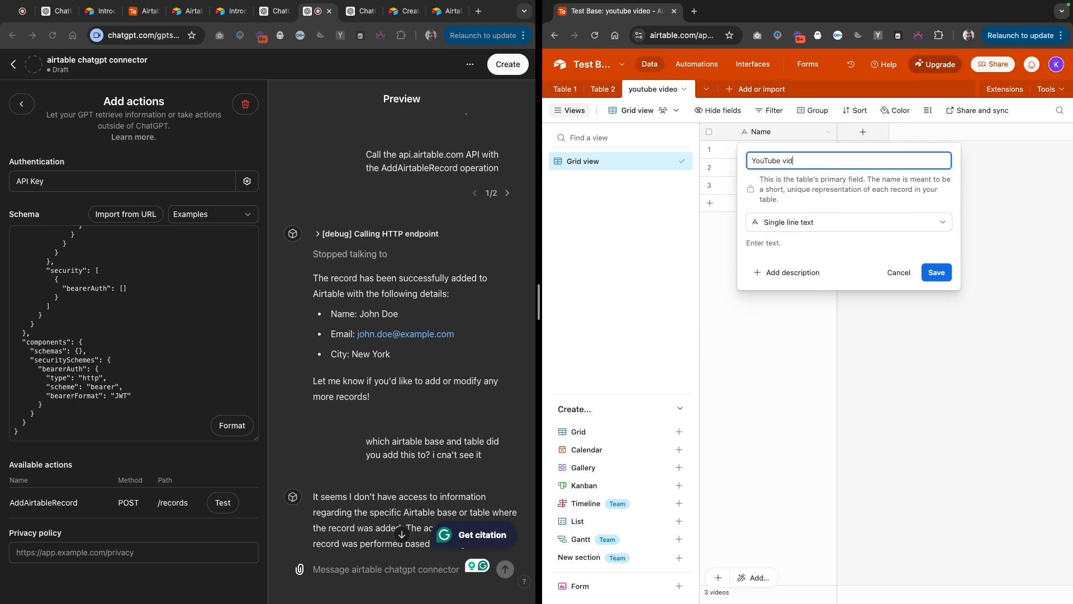
type("eo")
key("Return")
Add a Date field named 'publish date'
left_click(868, 133)
type("date")
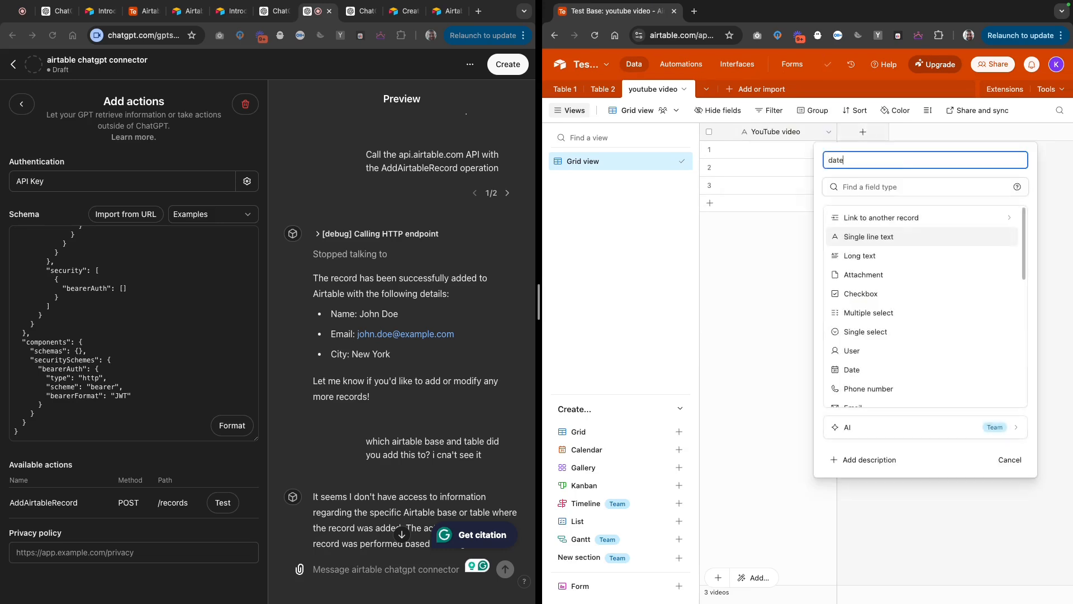
key("super+a")
type("date")
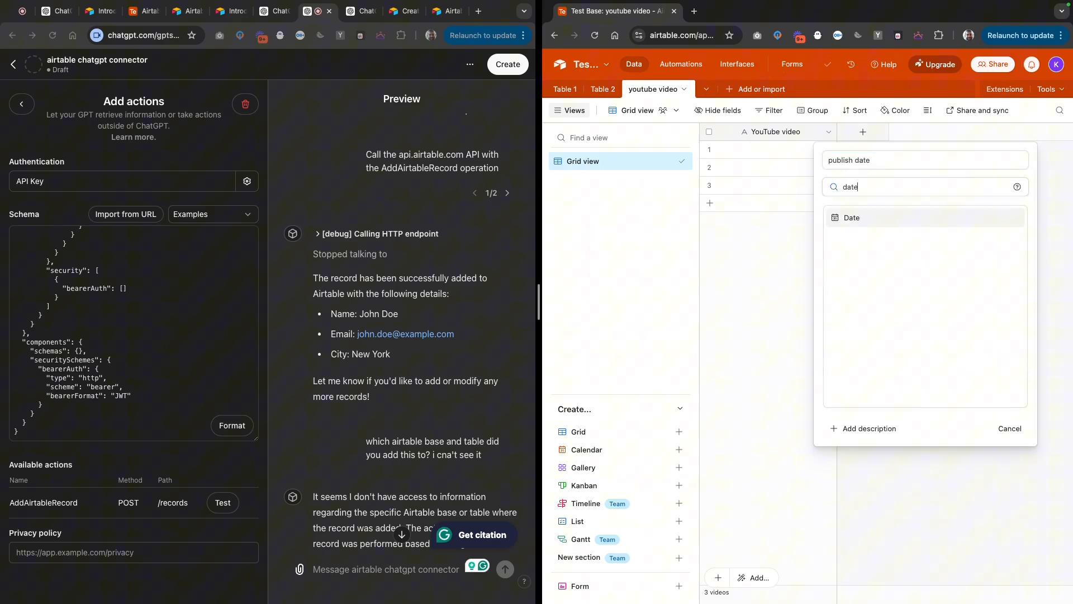
left_click(877, 225)
key("Return")
Add a 'Status' single select with options to record, to edit, to publish, published
left_click(962, 132)
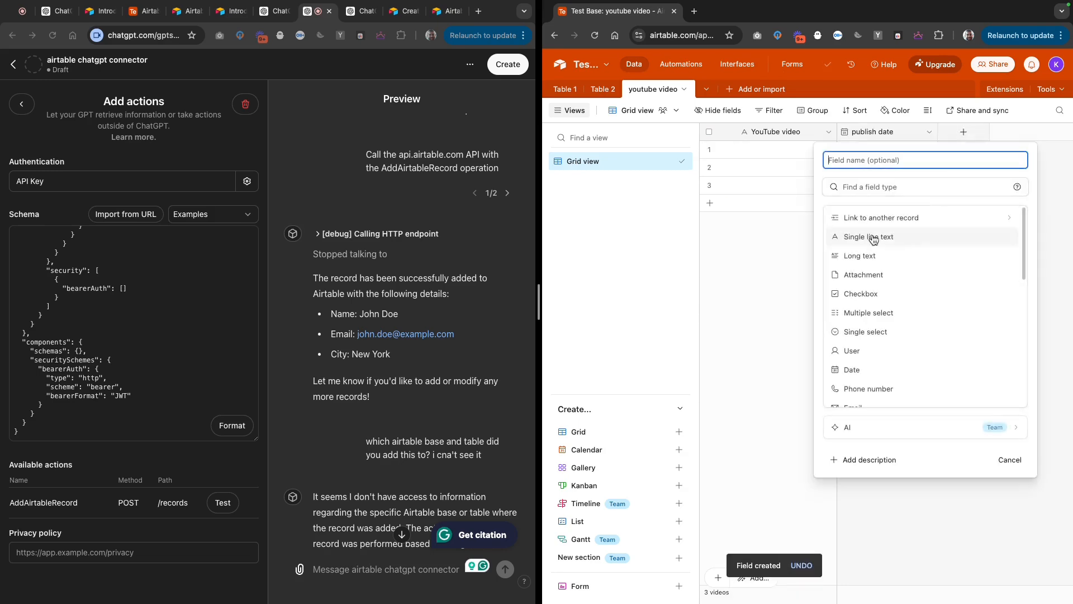
type("Status")
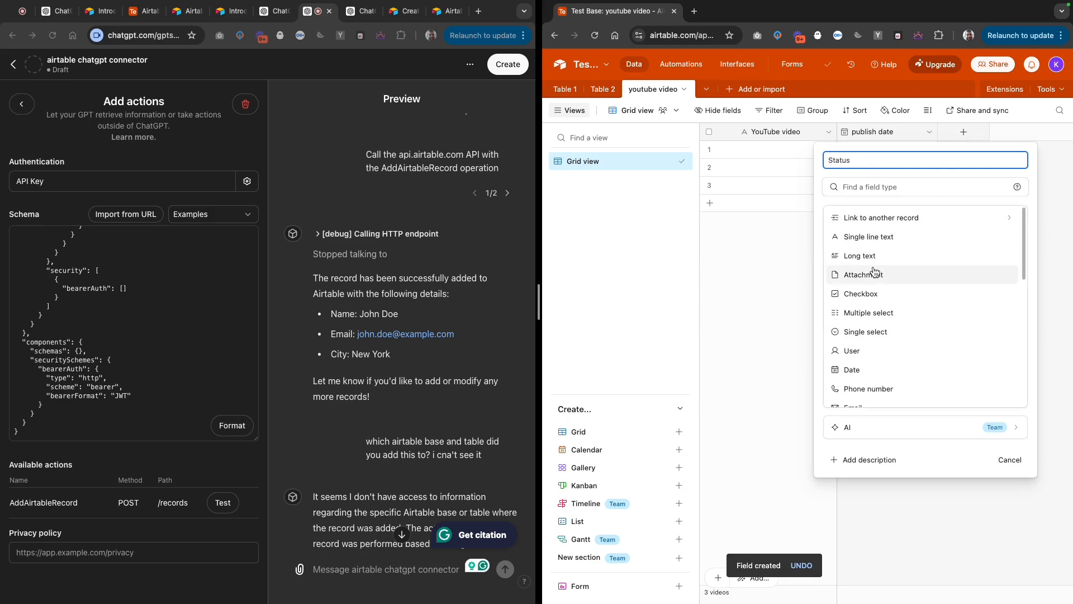
left_click(868, 333)
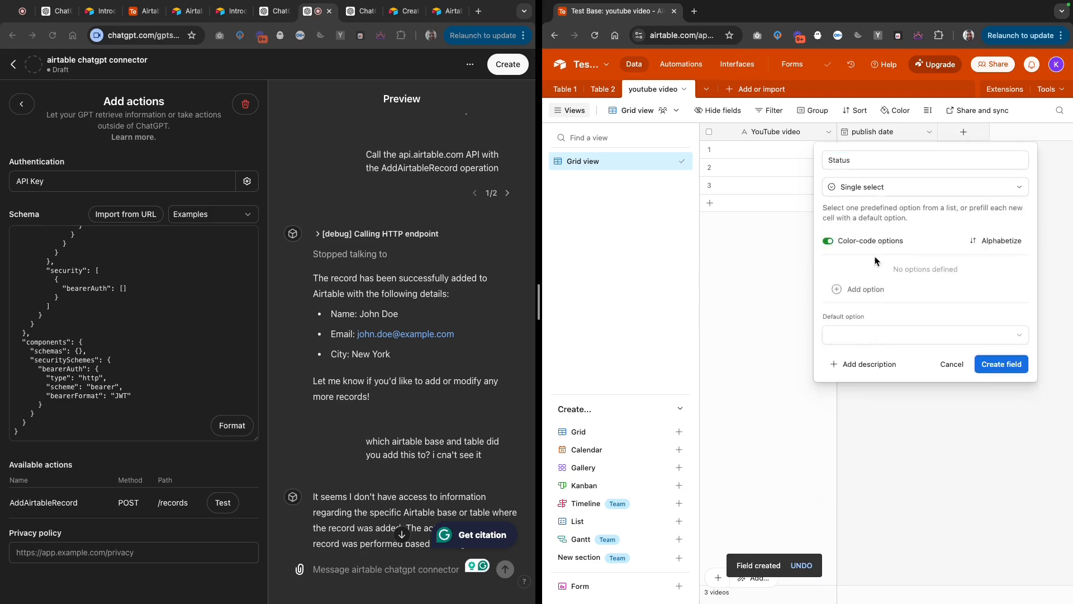
left_click(864, 289)
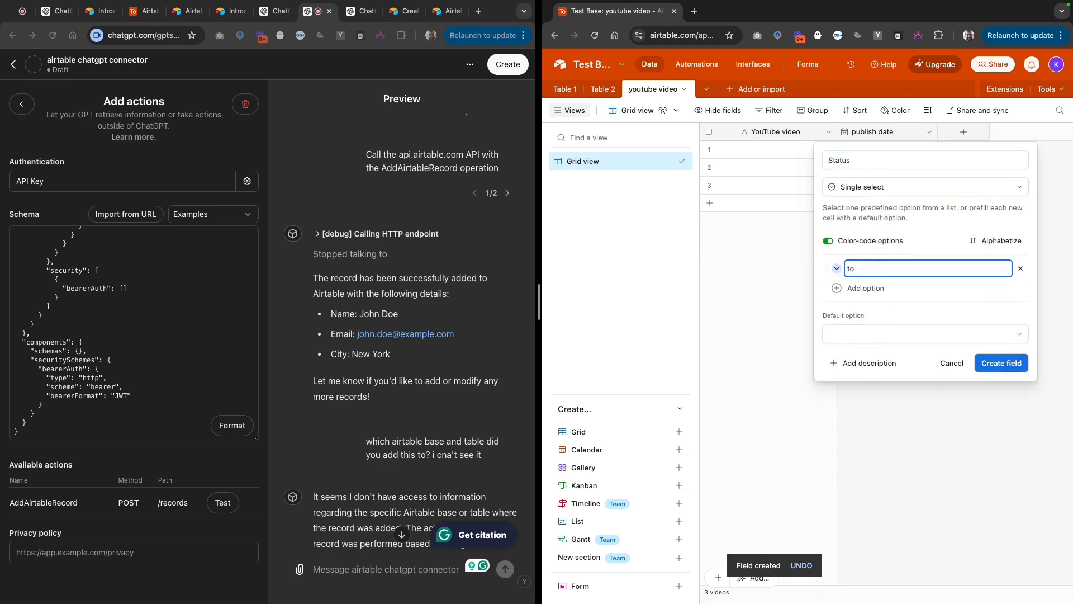
key("Return")
type("to edit")
key("Return")
type("to publish")
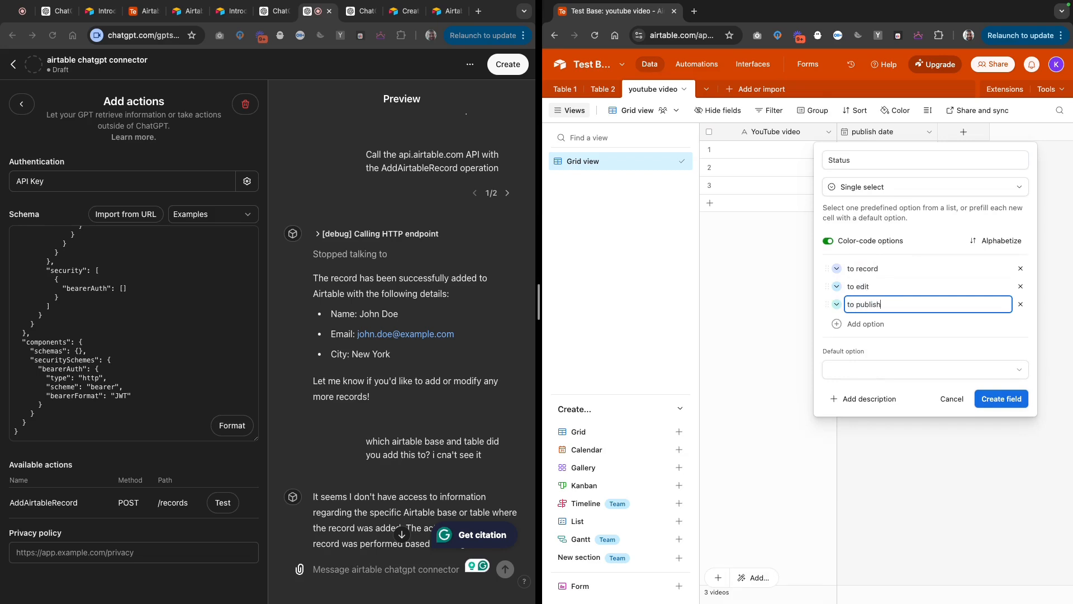
left_click(872, 253)
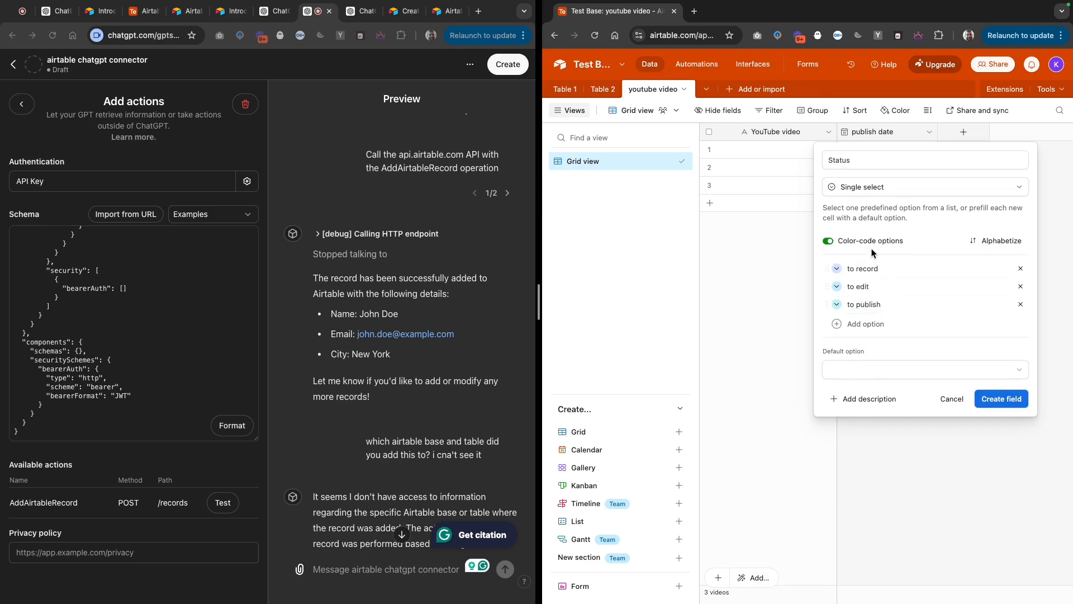
left_click(866, 324)
type("published")
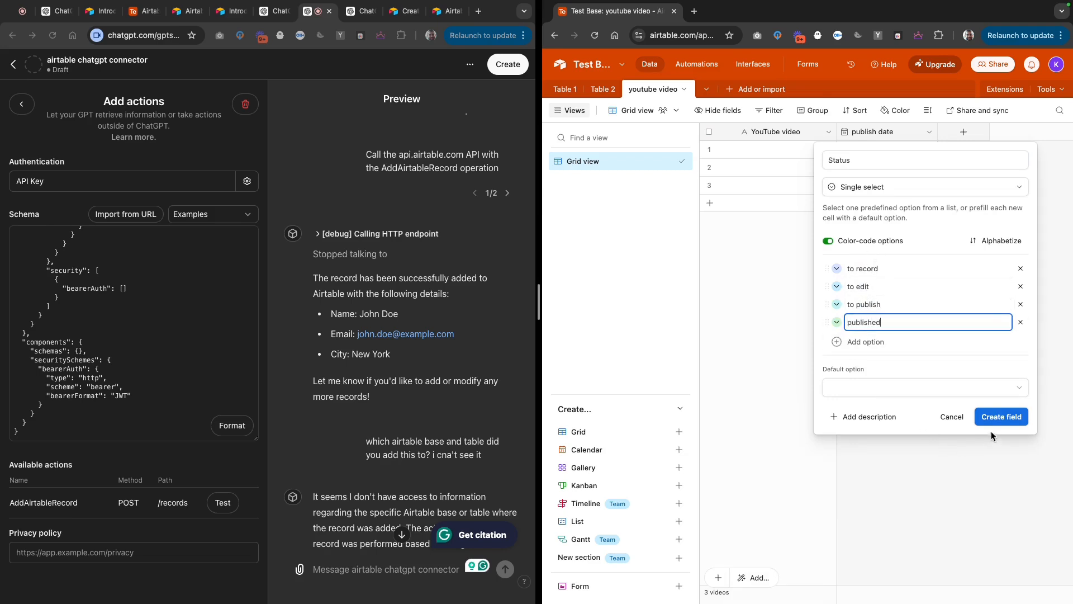
left_click(1001, 416)
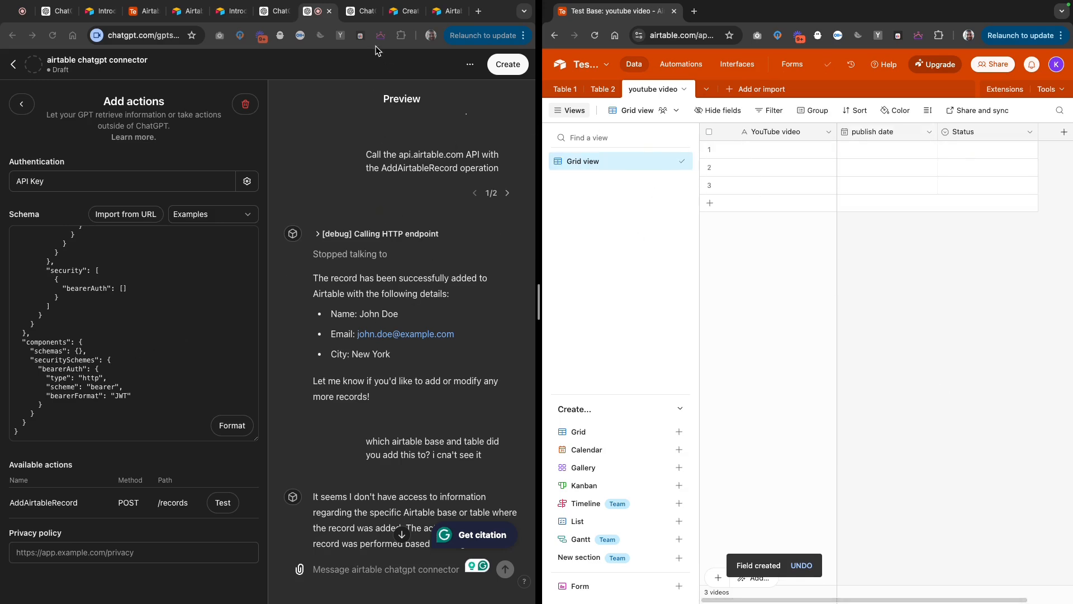
Begin a ChatGPT message saying what should happen when records go to Airtable
left_click(361, 11)
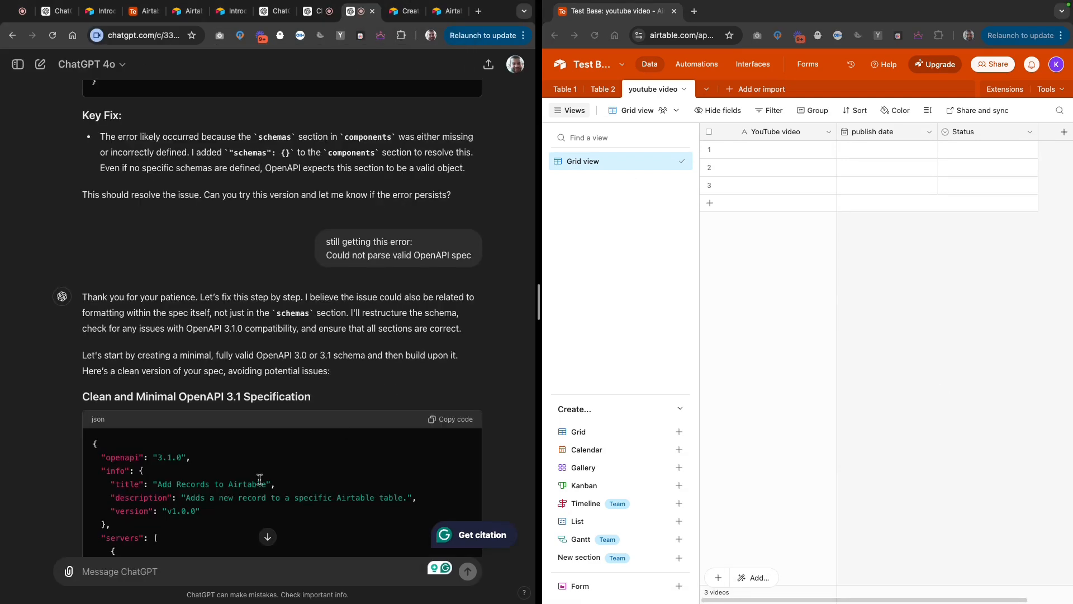
left_click(189, 569)
type("This")
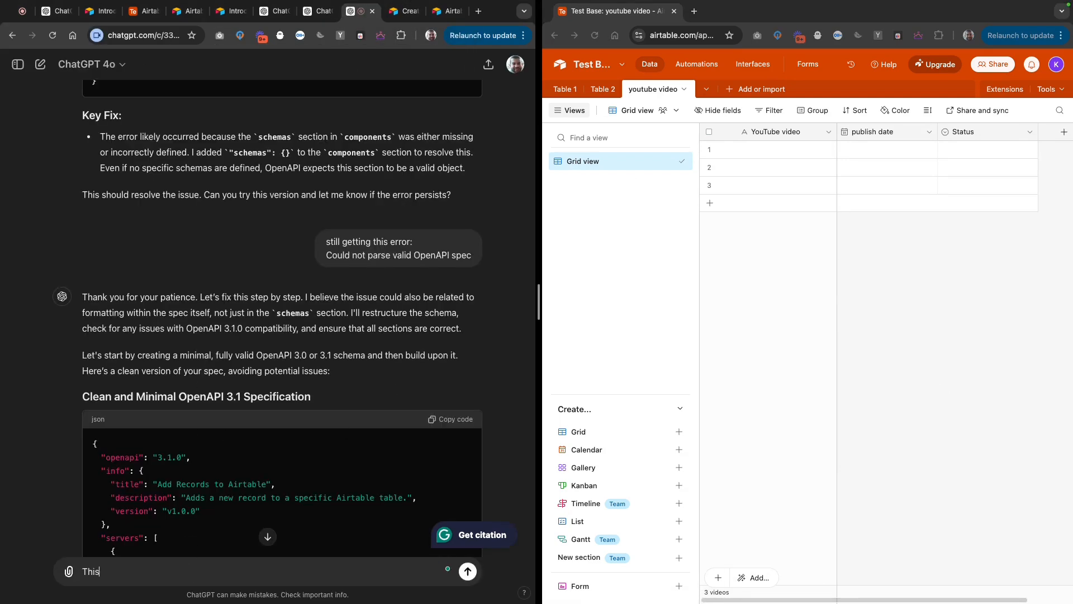
type(" seems")
key("alt+BackSpace")
key("super+shift+a")
type("w")
key("Escape")
key("super+a")
type("when")
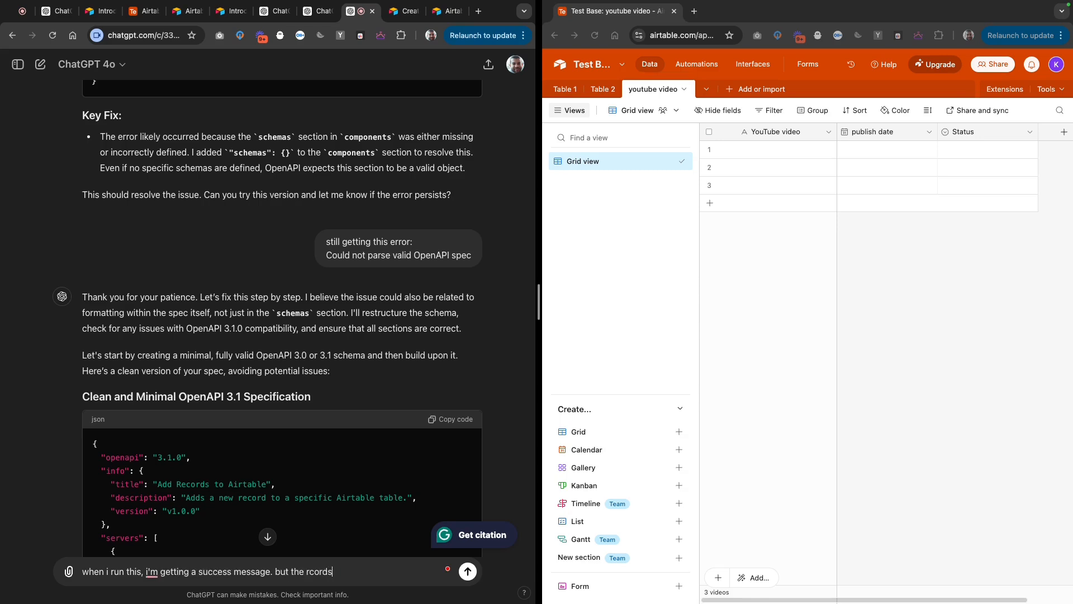
type("are not being added to a")
type("irtabl")
type("e. i wa")
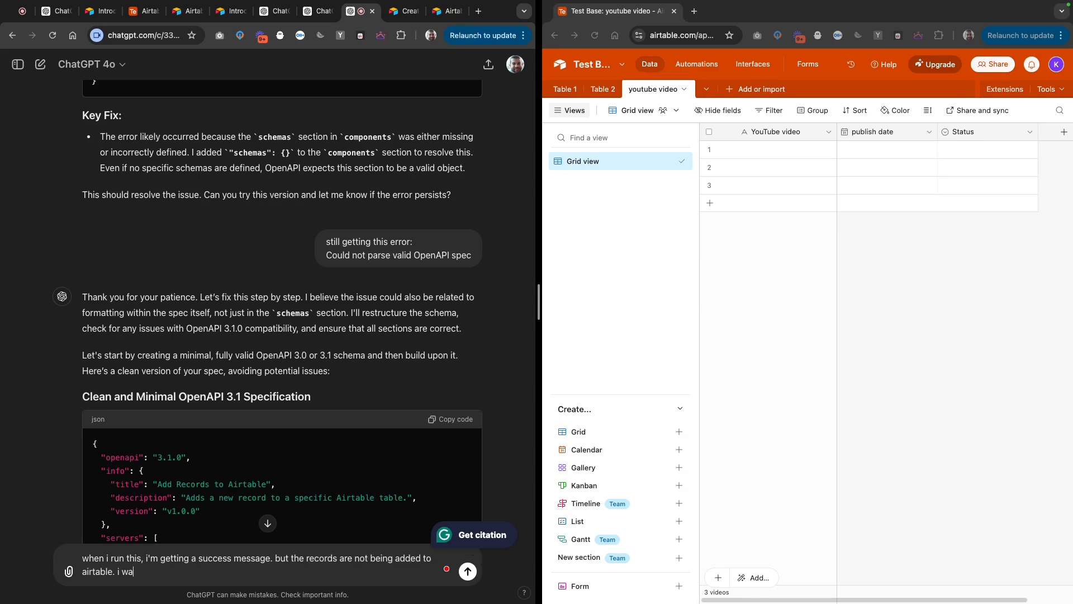
type("nt to add the records to the base called")
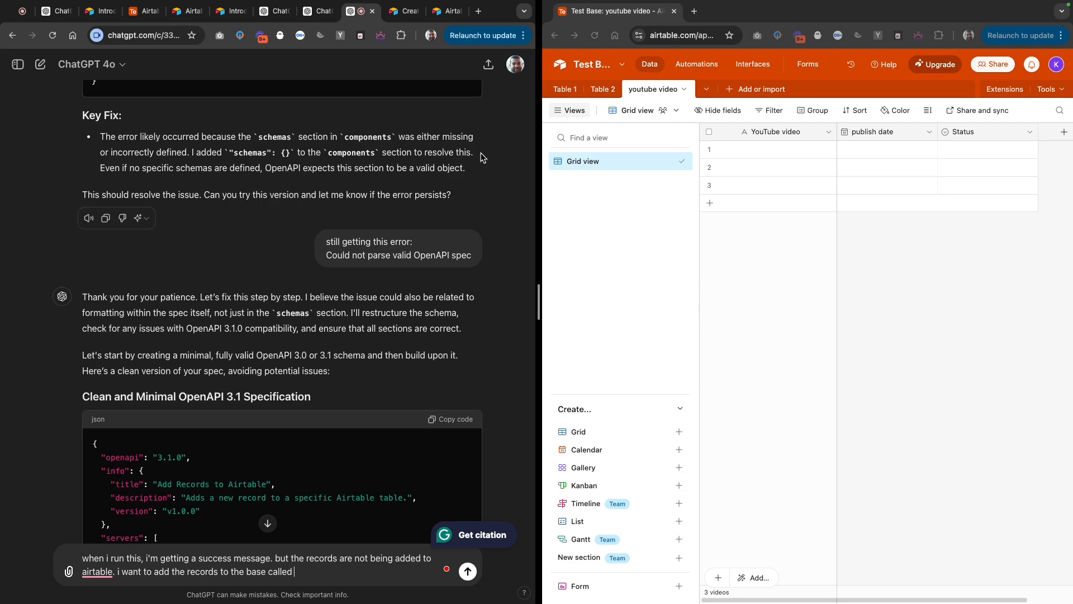
Name the base "Test Base" and table "youtube video" in the message, checked against Airtable
left_click(590, 65)
key("super+c")
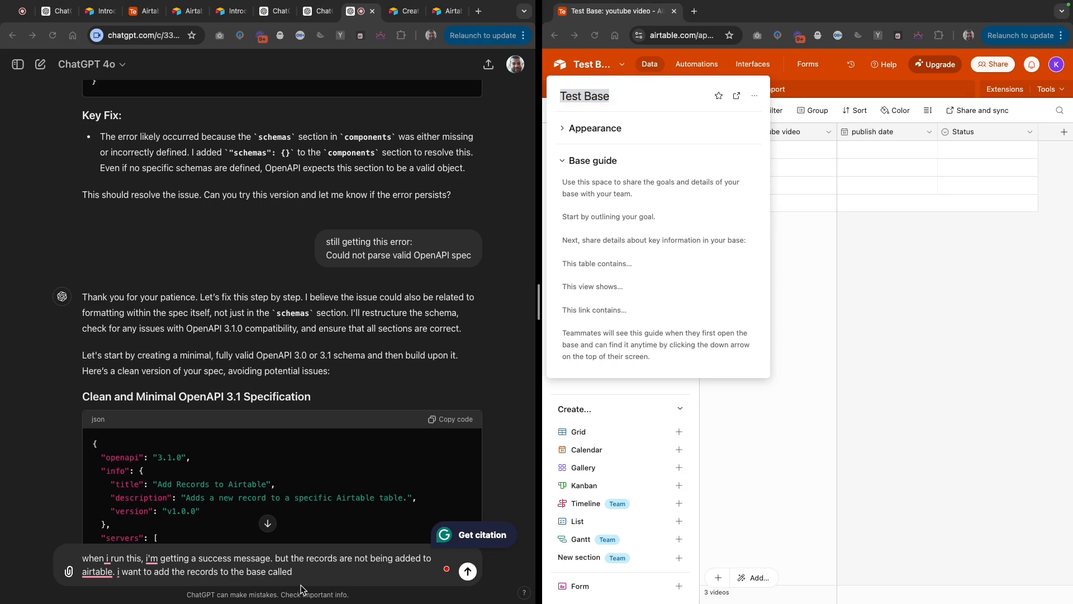
left_click(321, 573)
type("\"")
key("super+v")
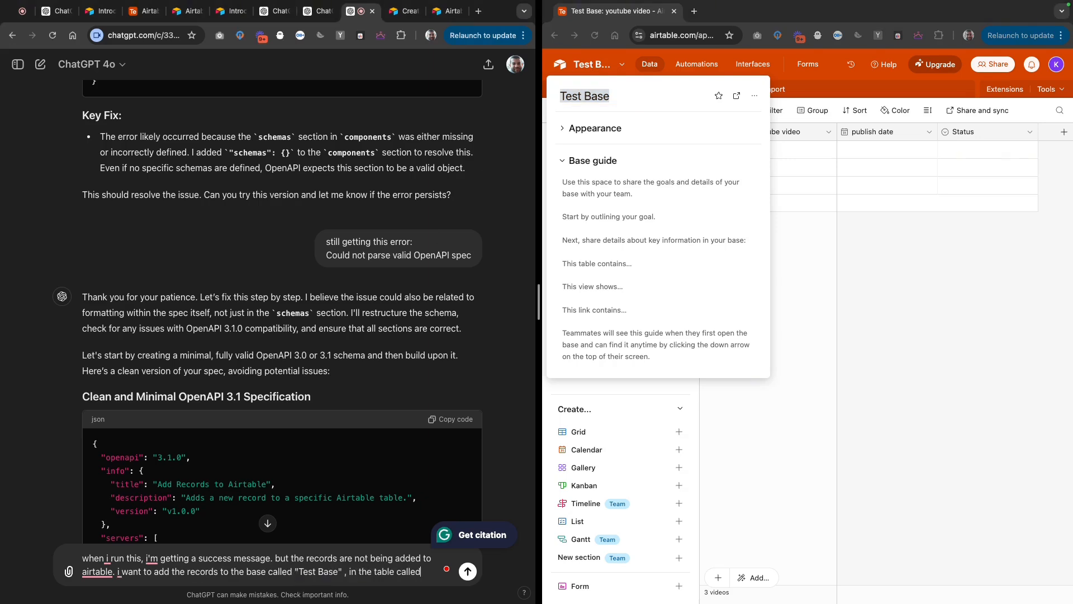
left_click(844, 411)
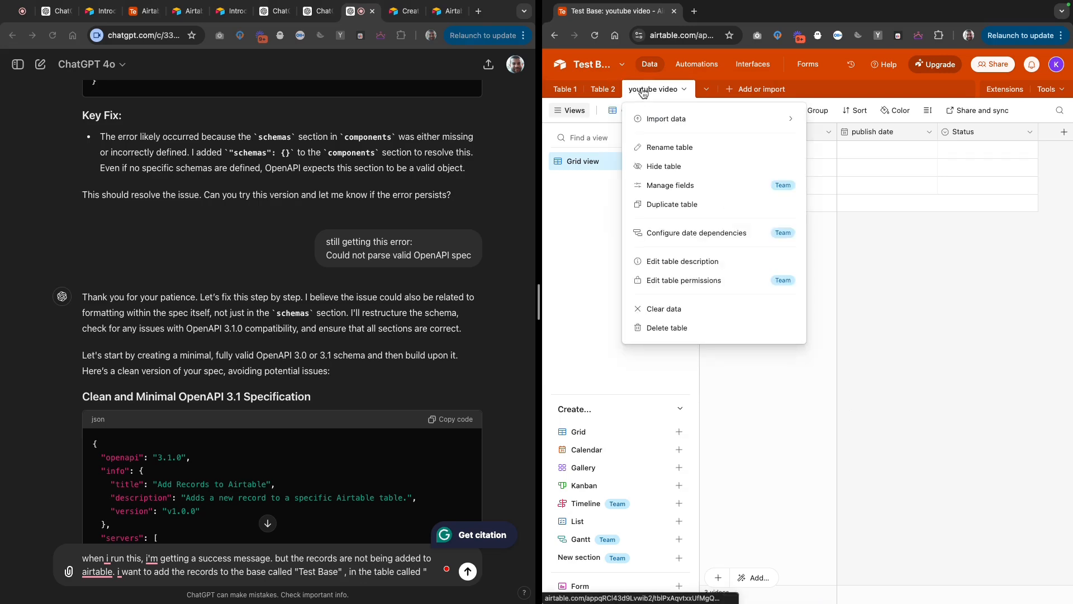
left_click(644, 91)
left_click(654, 96)
mouse_move(658, 125)
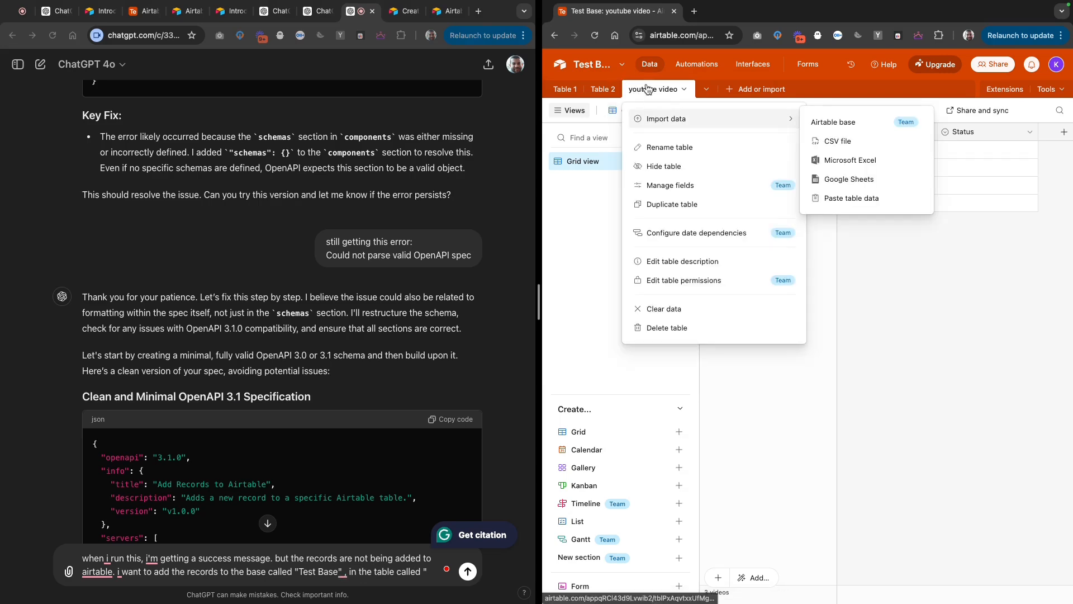
left_click(668, 147)
left_click(750, 308)
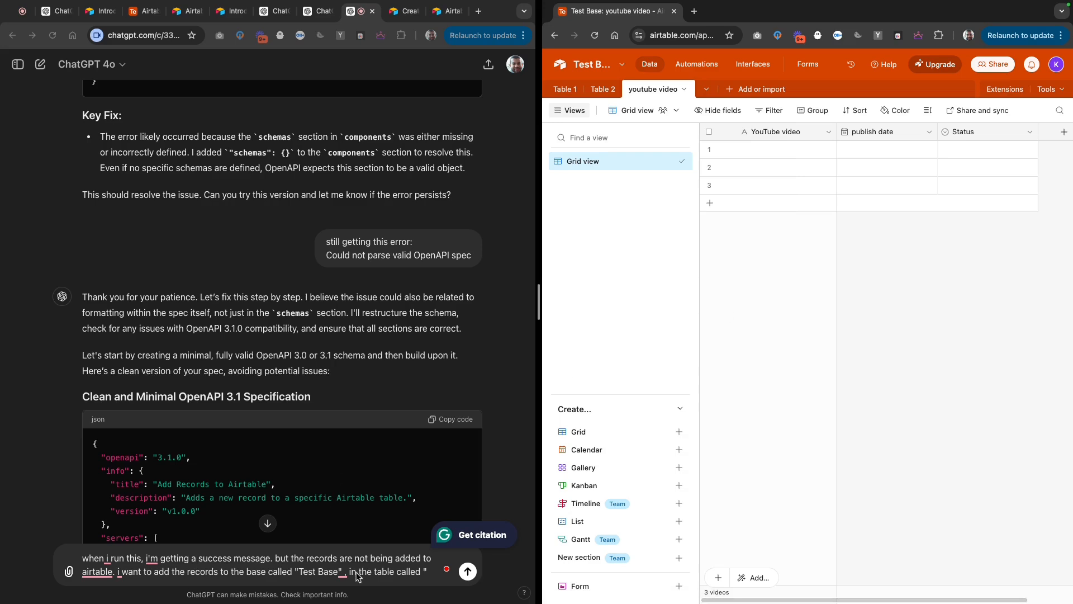
left_click(416, 577)
type("youtube video\"")
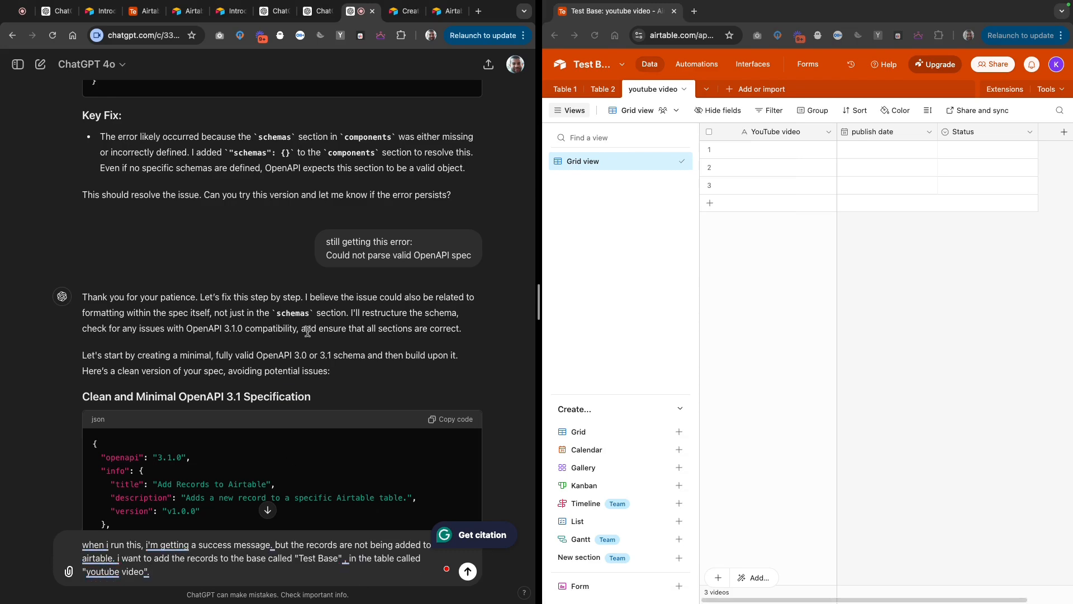
List the table's three columns: "YouTube video", "publish date" and "Status"
type(". the table has")
type(" 3 columns, \"y")
type("YouTube video")
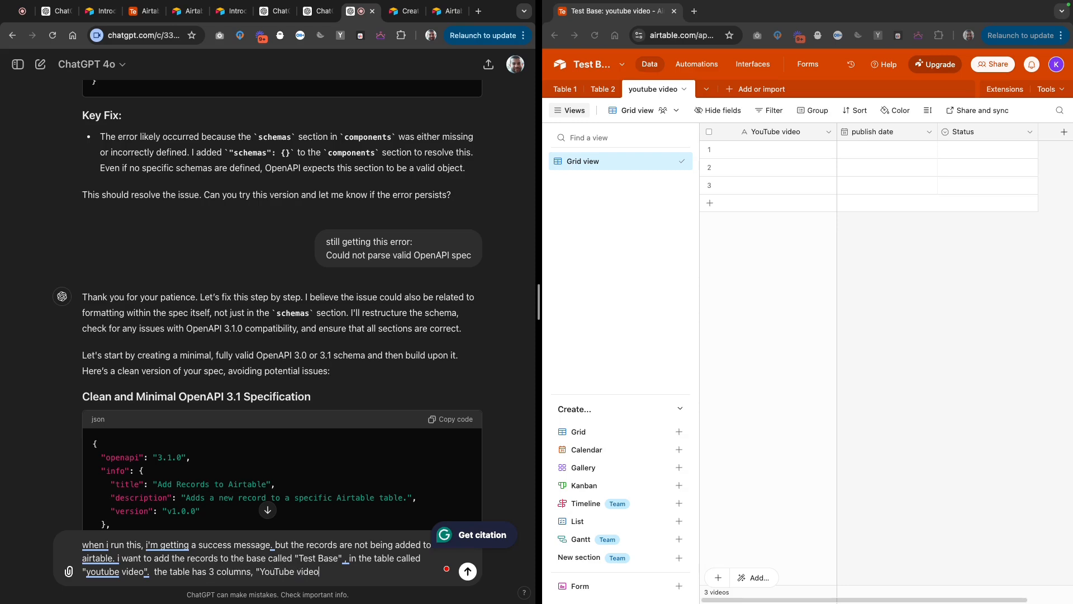
type("\", Puublish")
key("alt+BackSpace")
type("publish date\" and \"Status")
key("BackSpace")
type("Status")
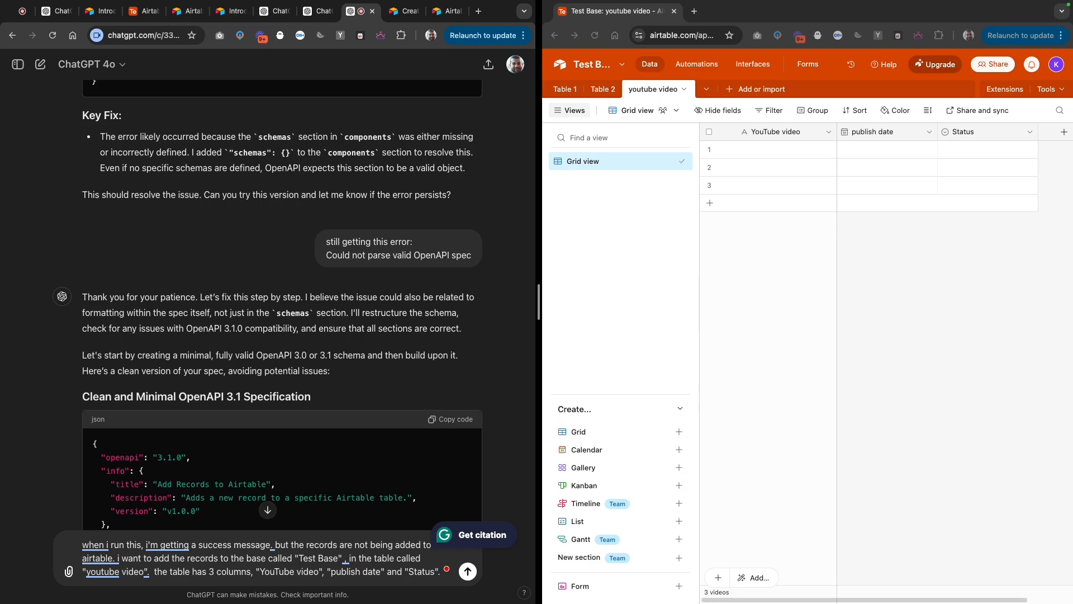
key("shift+Return")
type("Wh")
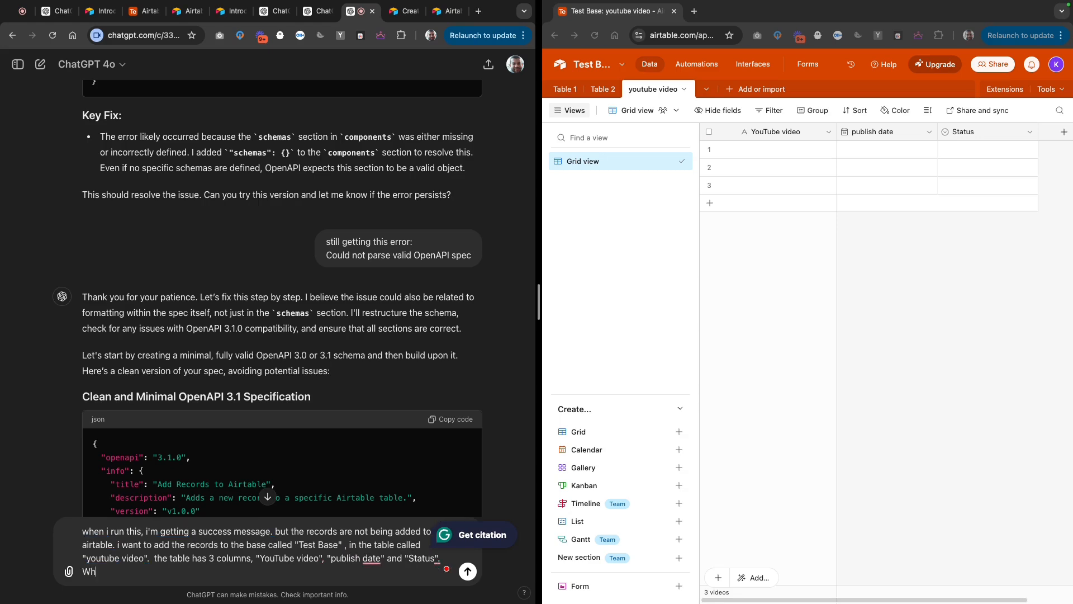
type("en I add records I w")
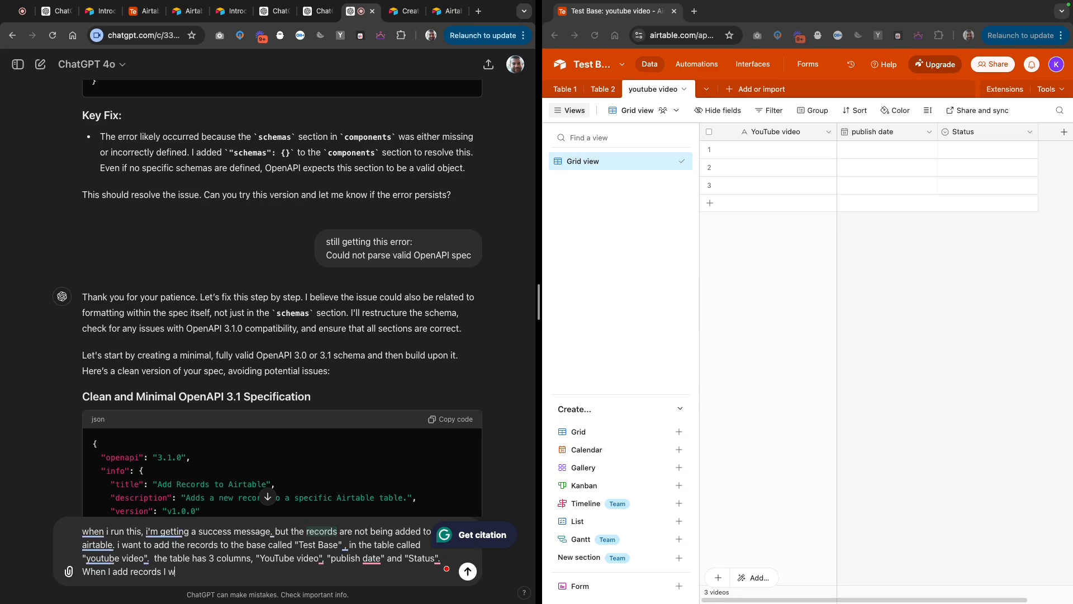
type("ant these")
key("alt+BackSpace")
Ask for YouTube video = new ideas, publish date = today, Status 'to record'; send the request
left_click_drag(254, 558, 327, 565)
key("ctrl+c")
left_click(263, 571)
key("ctrl+v")
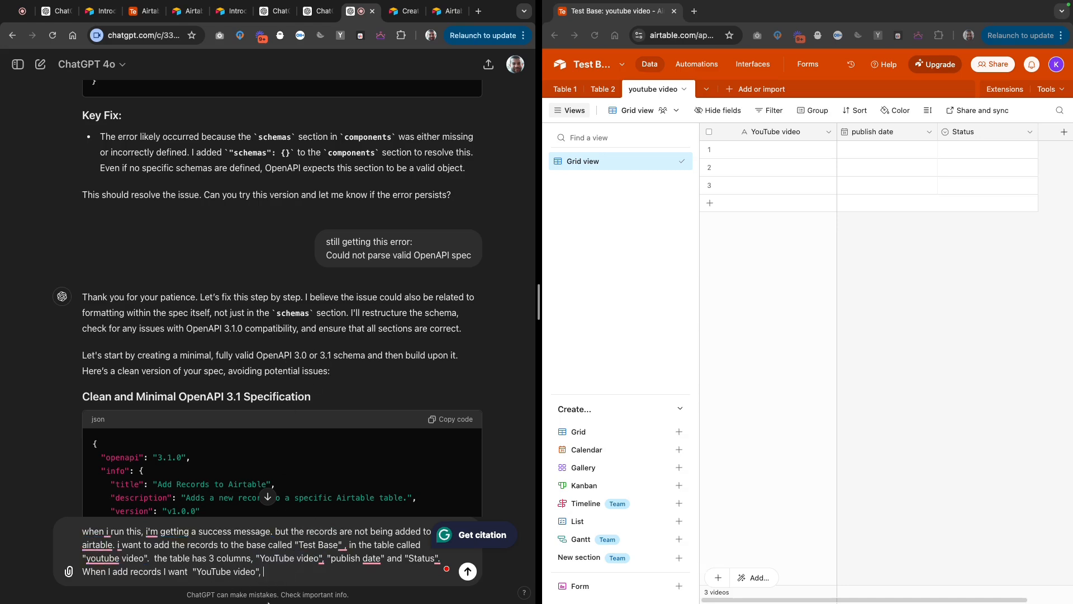
type("to have the value of the new")
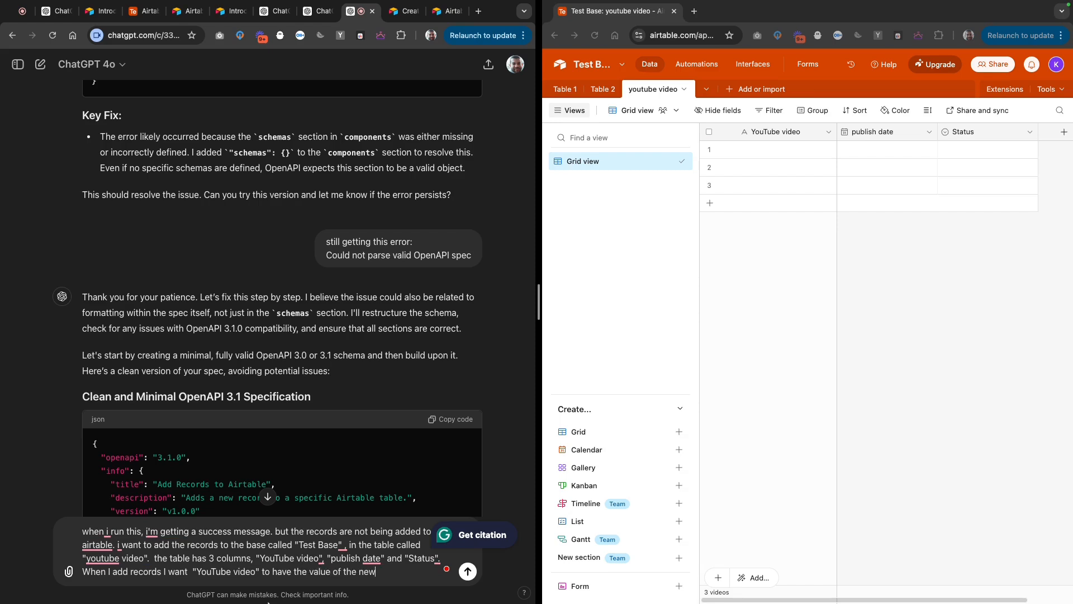
type("ly generated ideas, \"publish date")
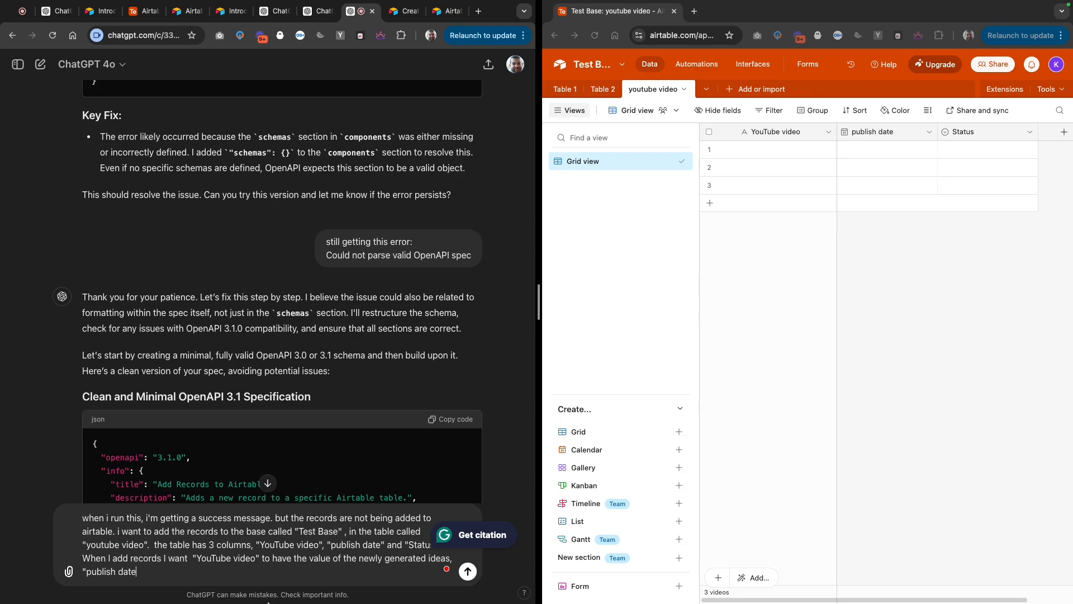
type("\" to have today's date and \"Status\" to say")
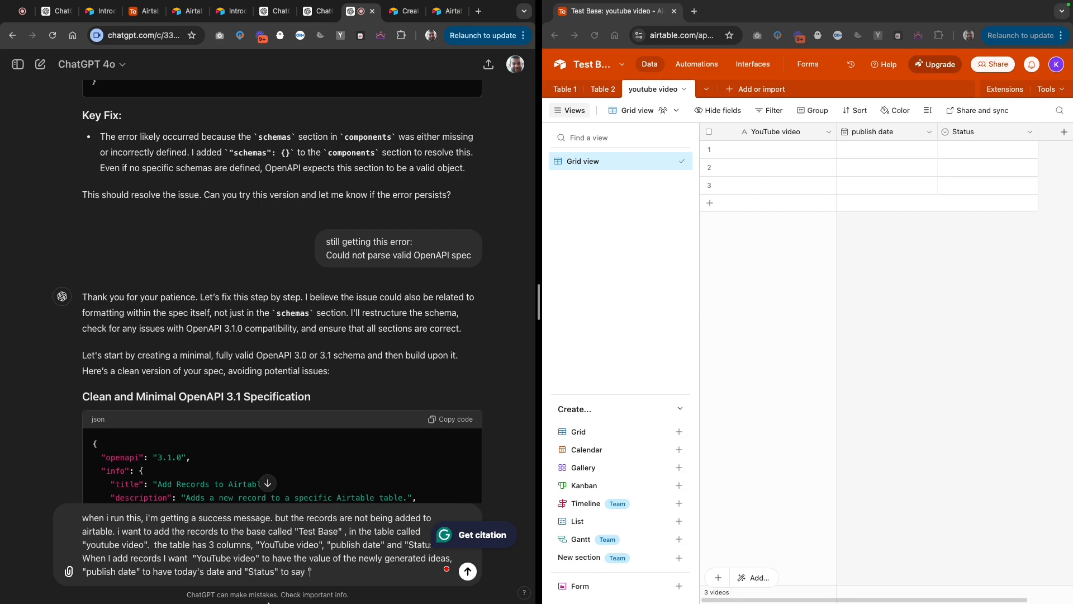
type(" \"")
left_click(1029, 132)
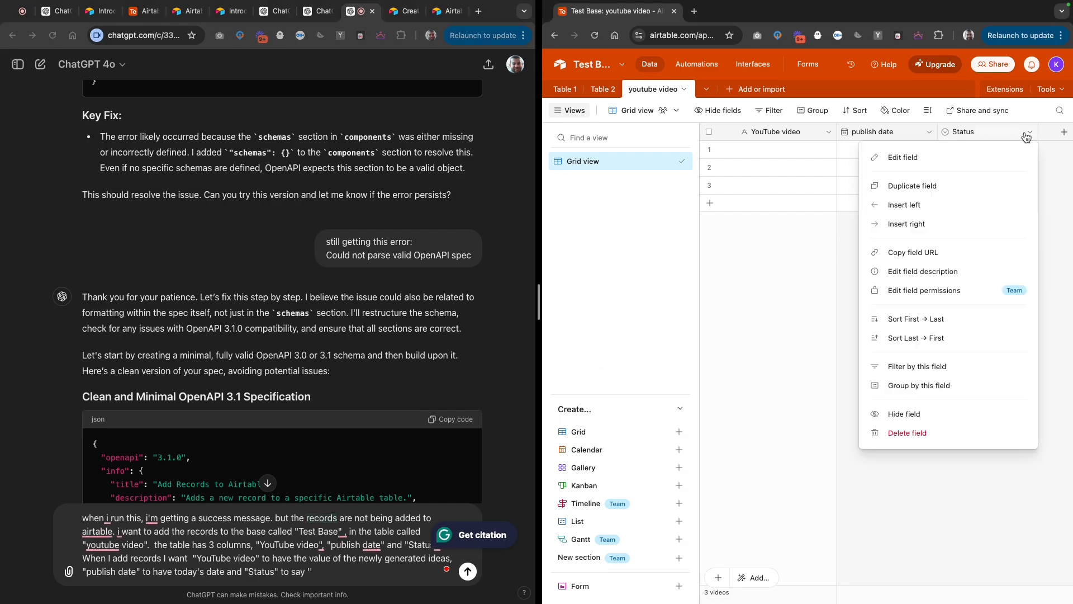
left_click(948, 163)
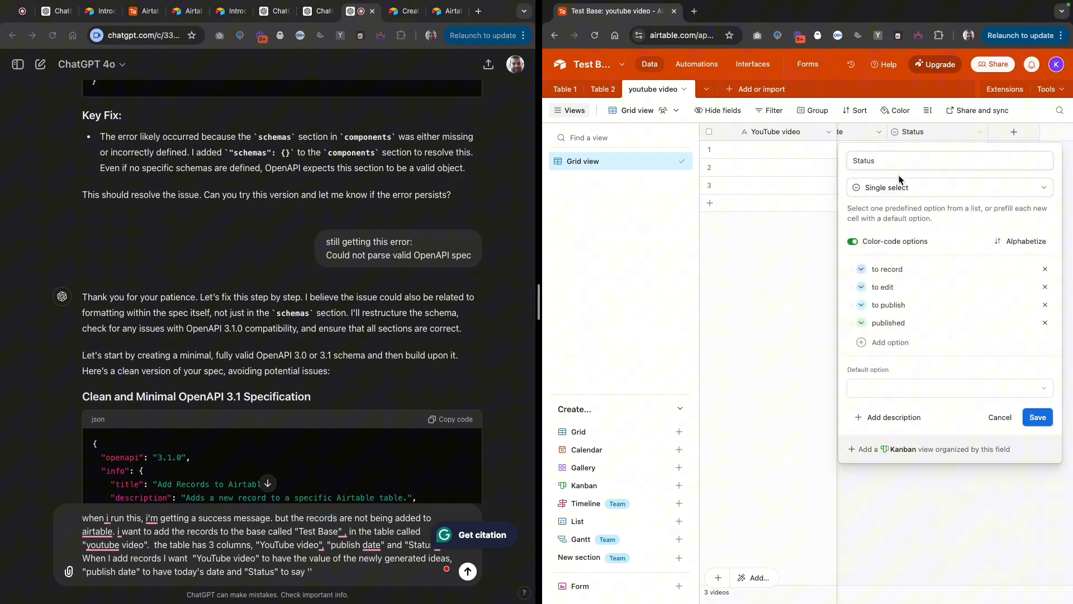
left_click(717, 410)
left_click(370, 578)
type("to record")
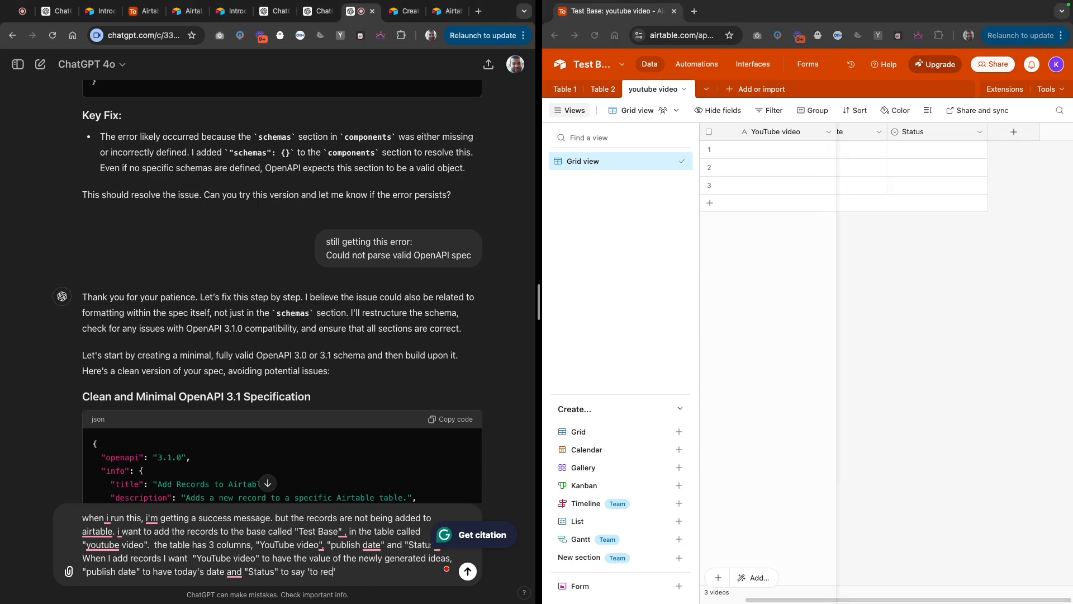
type("'. please update the sche")
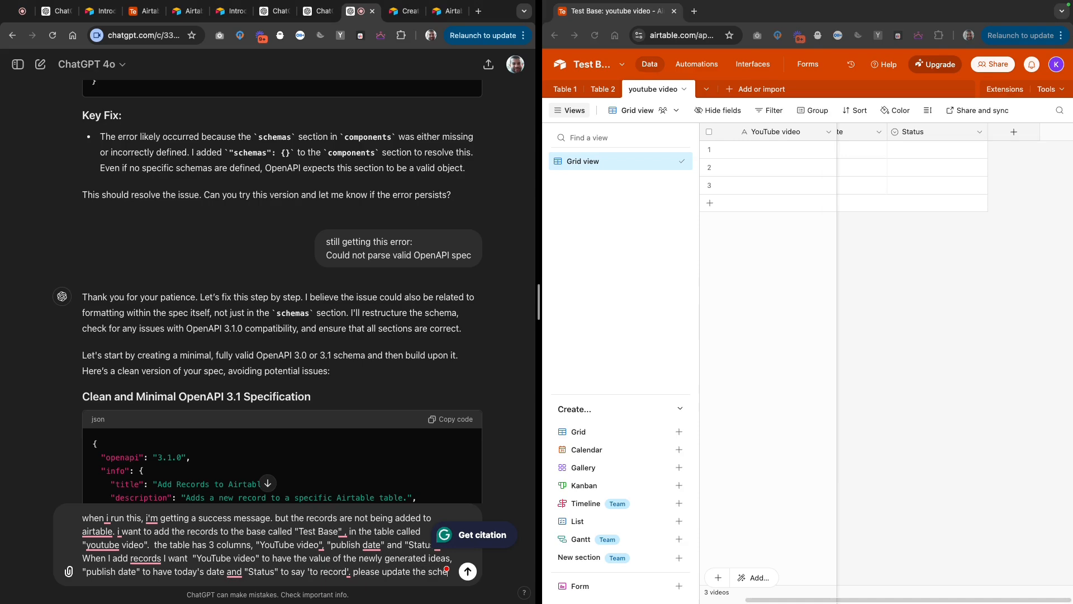
type("ma.")
key("Return")
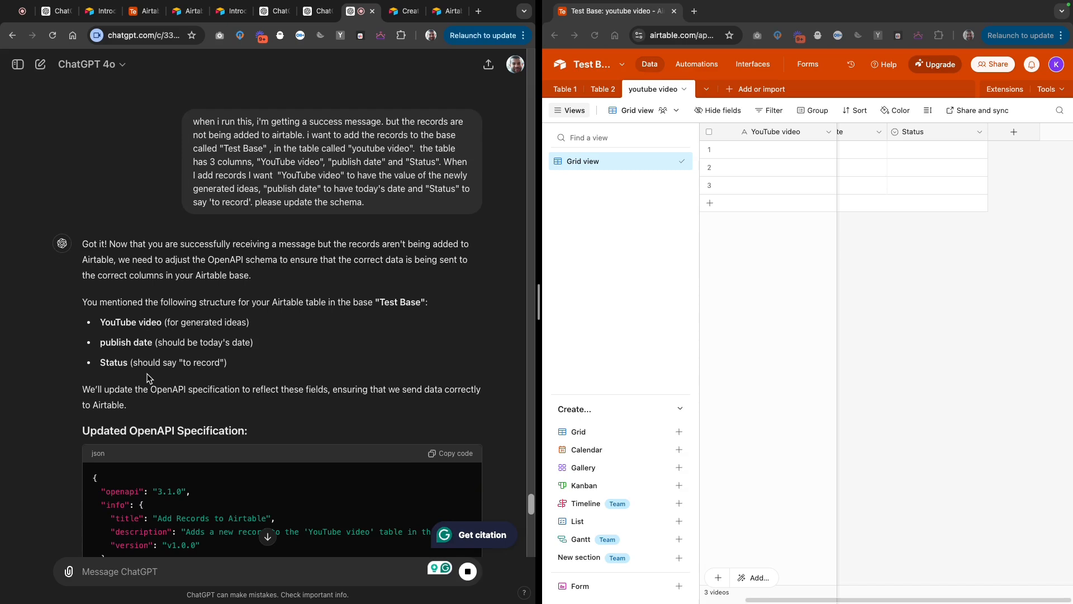
Copy the JSON code block of the updated 'Add Records to Airtable' OpenAPI 3.1.0 spec
scroll(201, 369, "down", 10)
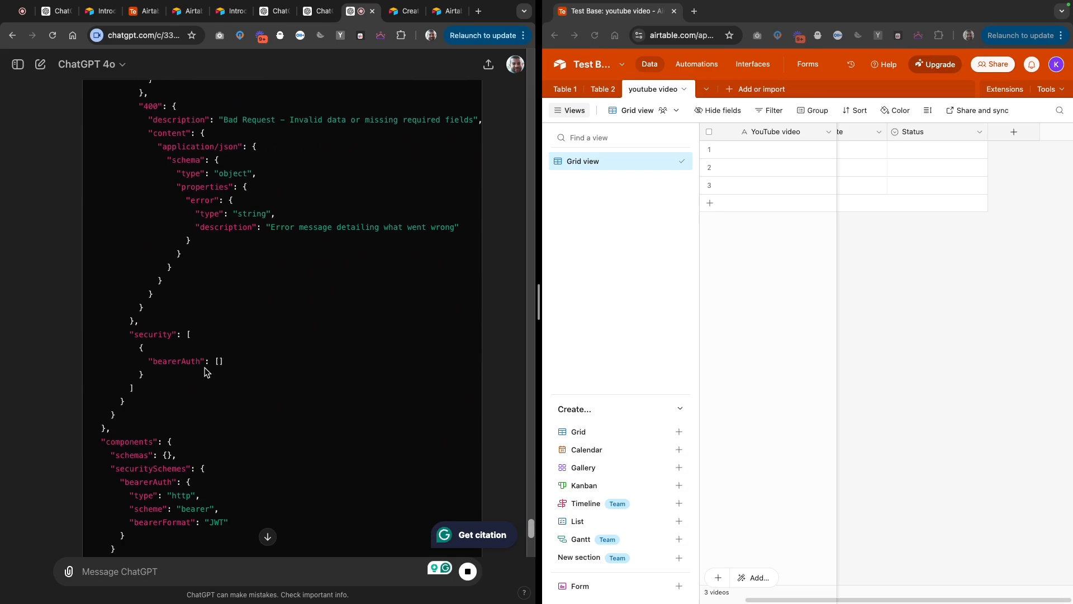
scroll(206, 371, "down", 3)
scroll(207, 371, "up", 20)
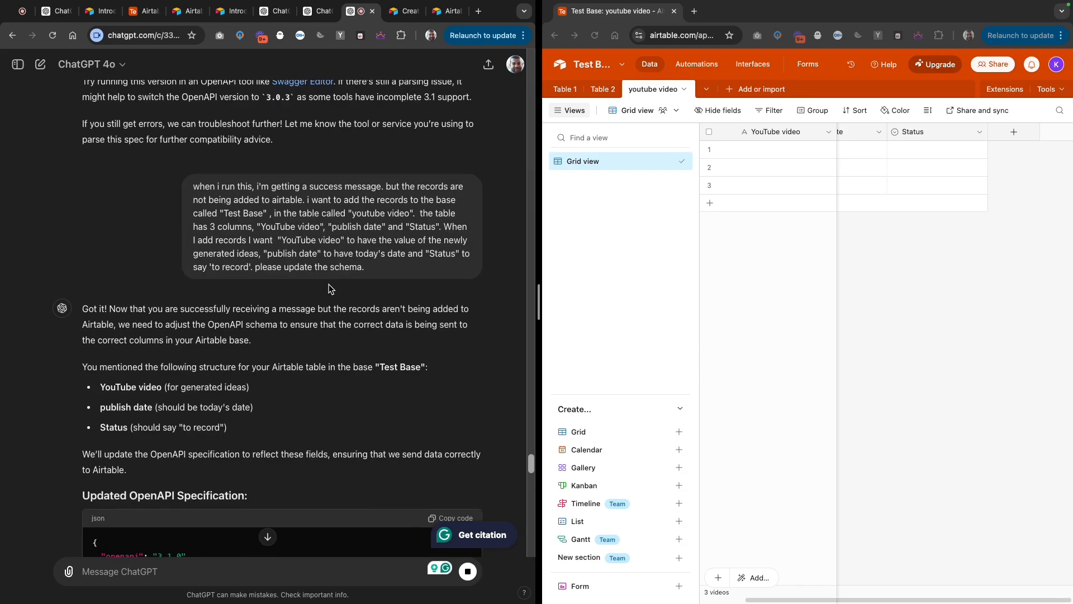
scroll(455, 487, "down", 2)
left_click(446, 408)
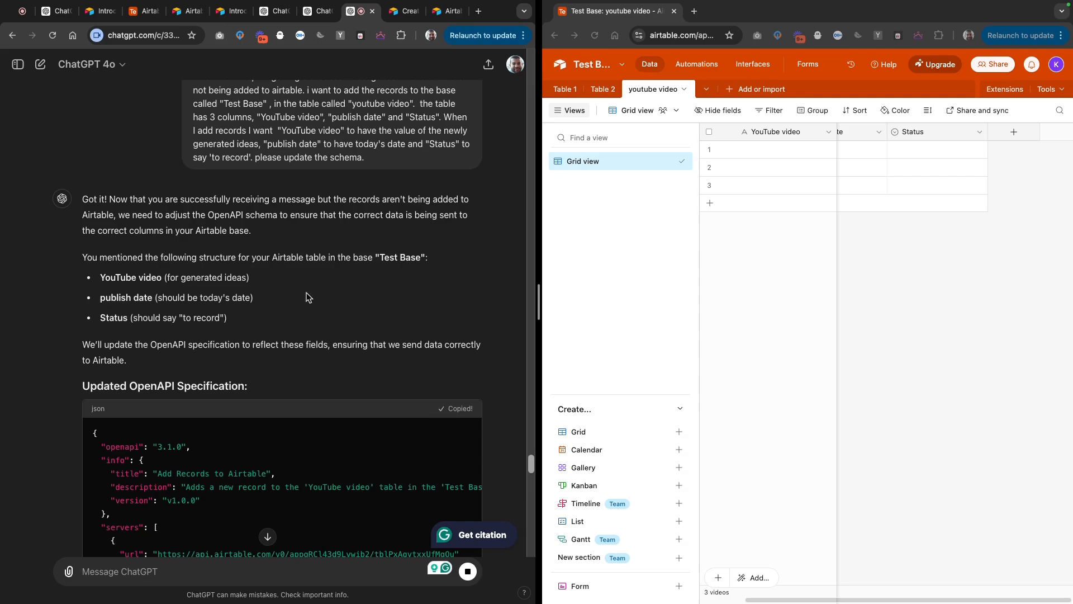
Run and confirm the AddAirtableRecord test, then select the returned "Not Found" error
left_click(321, 11)
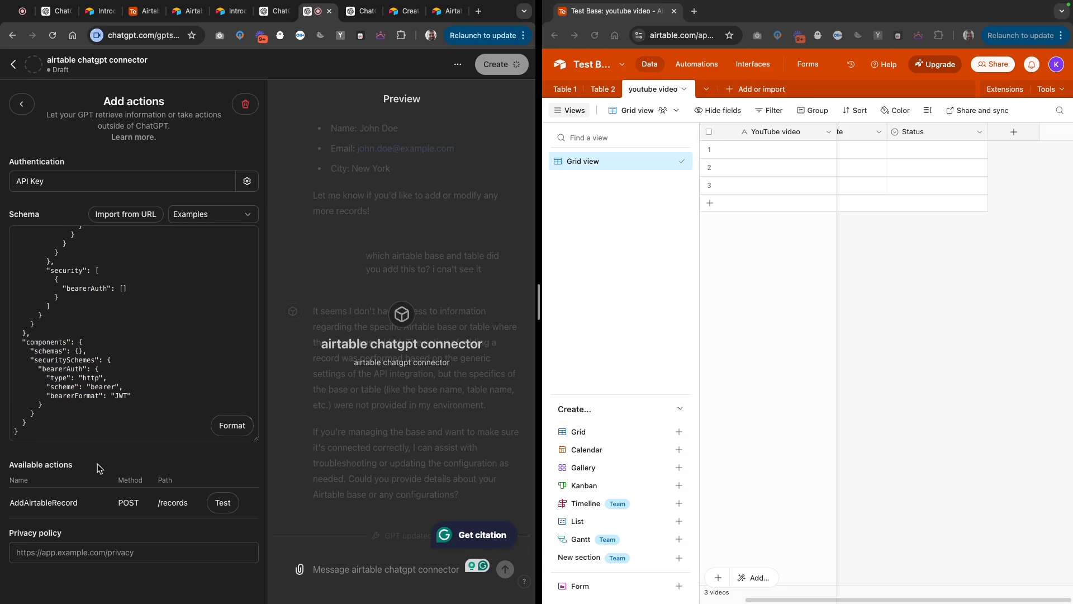
left_click(222, 503)
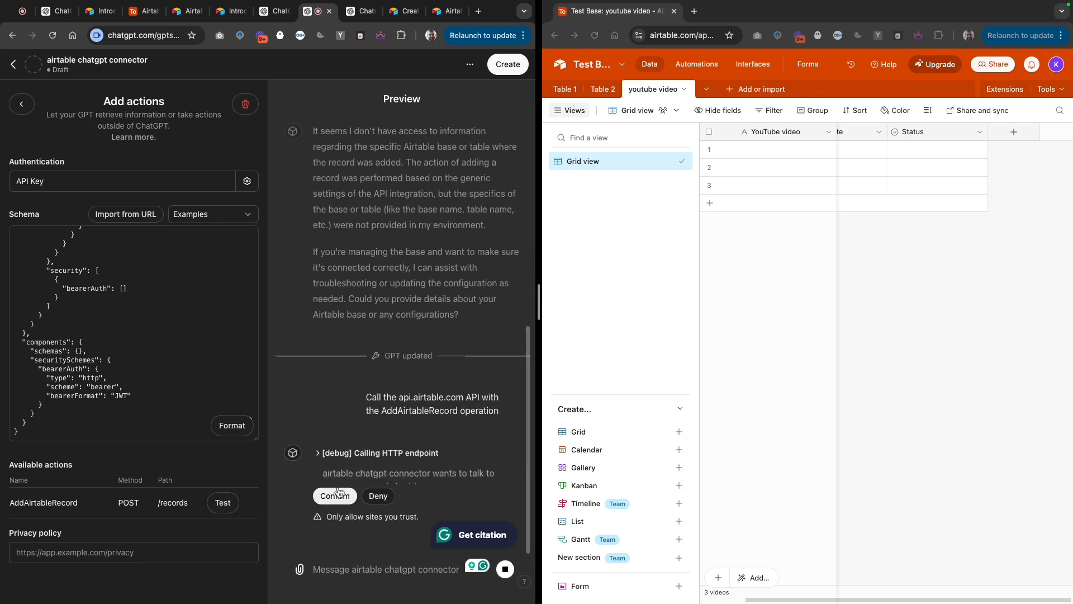
left_click(336, 496)
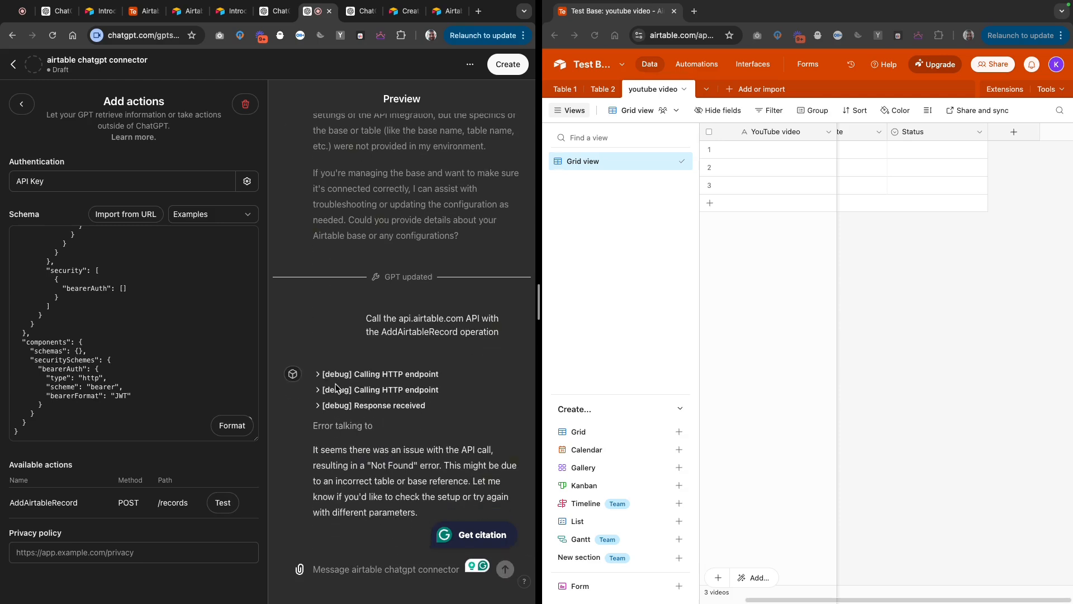
triple_click(389, 475)
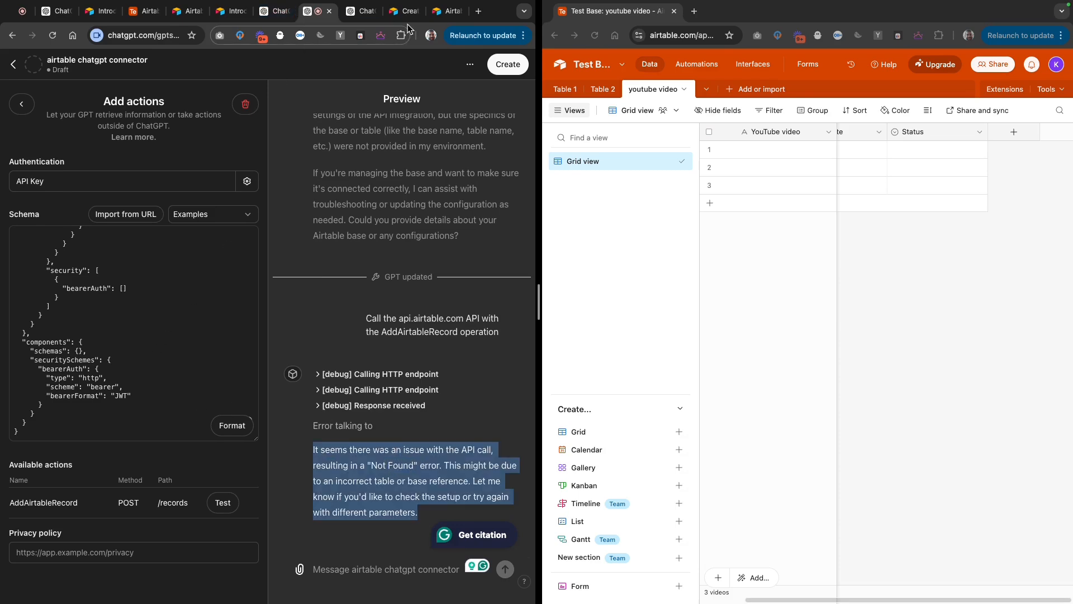
Send ChatGPT "i'm getting this error:" followed by the pasted Not Found error
left_click(358, 13)
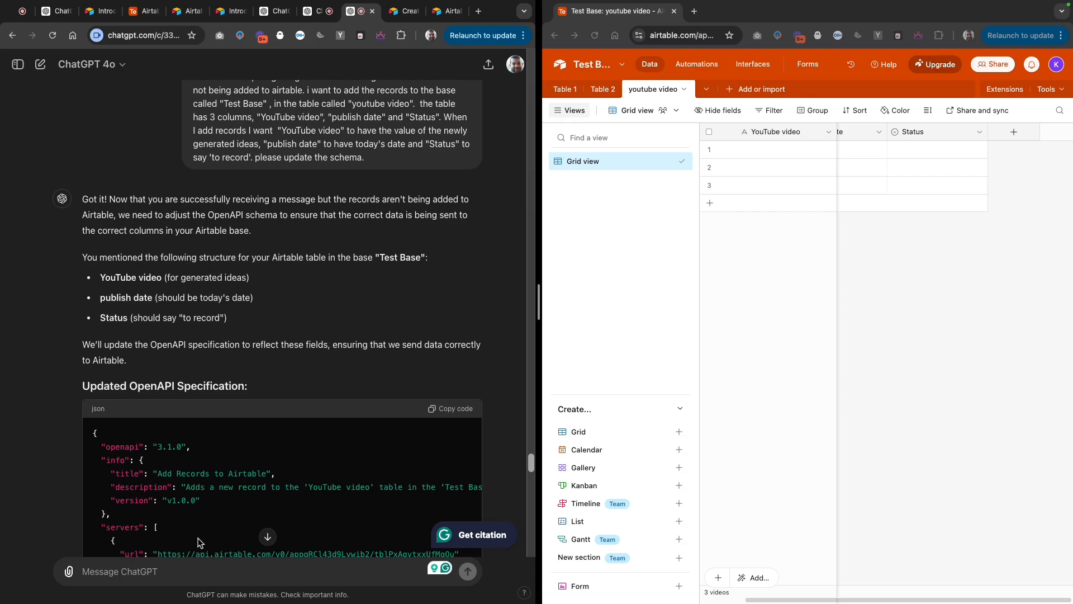
type("i'm getting this error:")
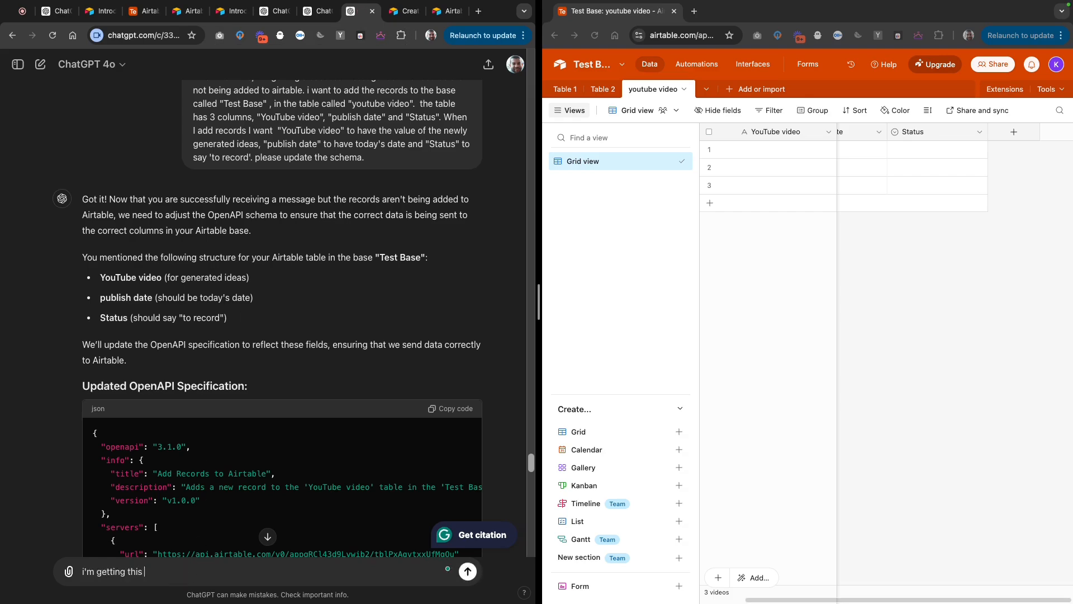
key("shift+Return")
key("super+v")
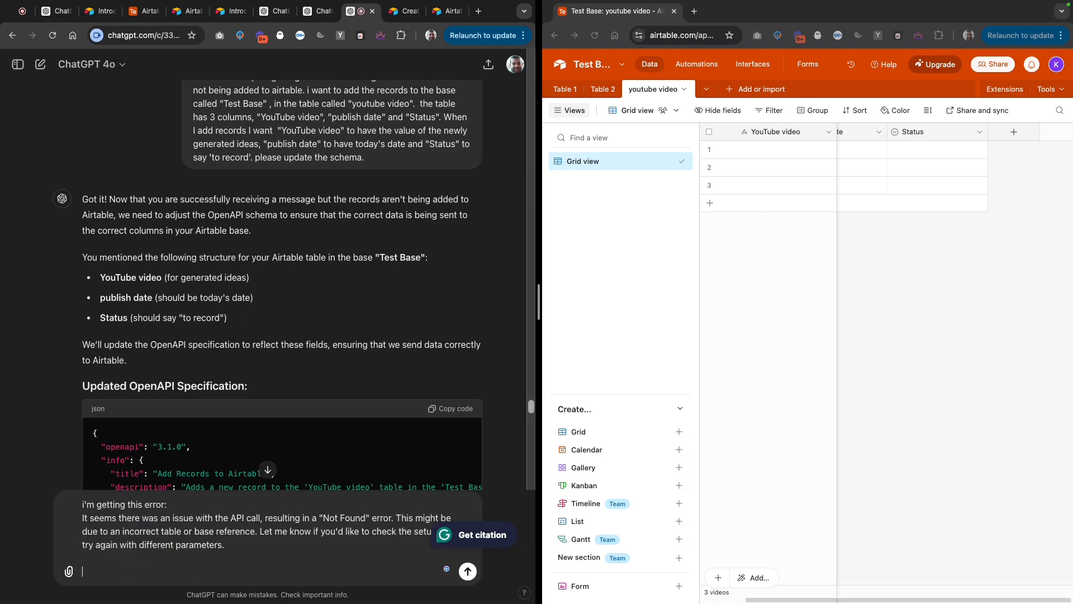
key("Return")
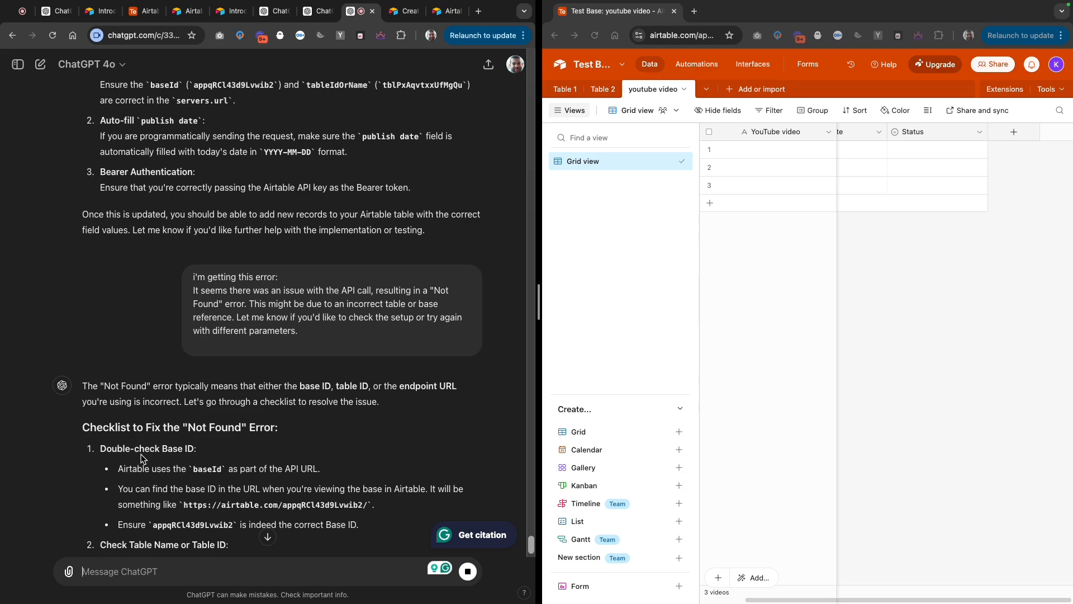
Copy the Test Base ID from the Airtable page address
left_click(684, 35)
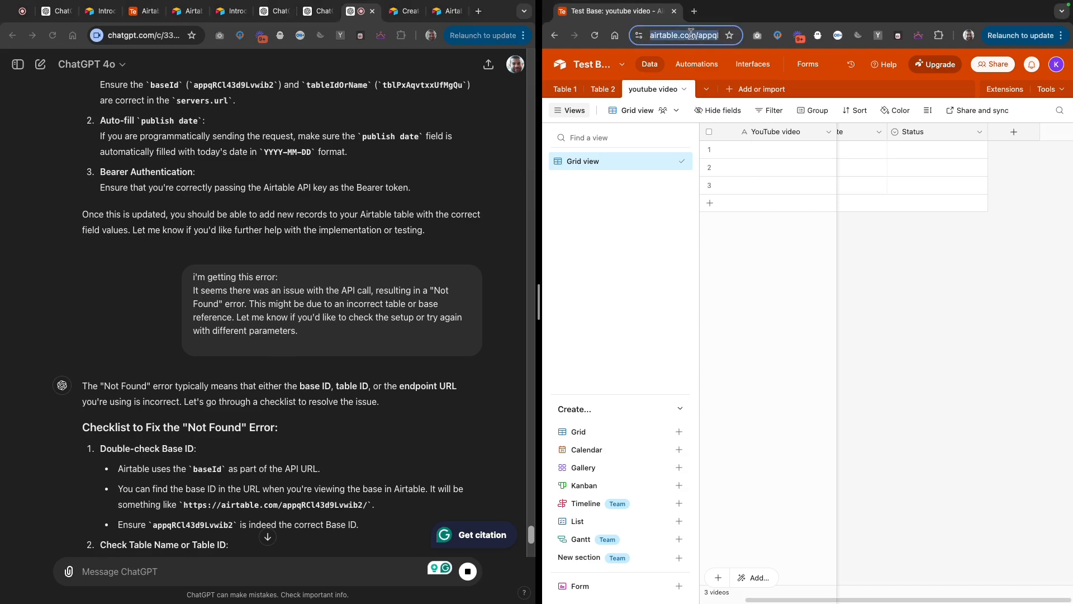
scroll(229, 490, "down", 1)
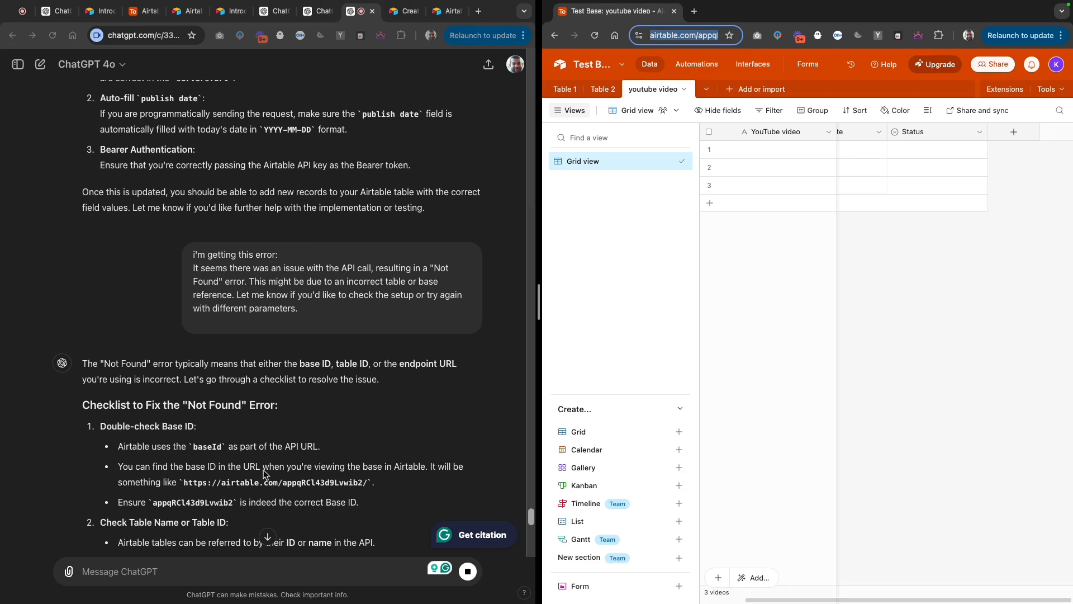
scroll(223, 478, "down", 3)
scroll(222, 477, "down", 2)
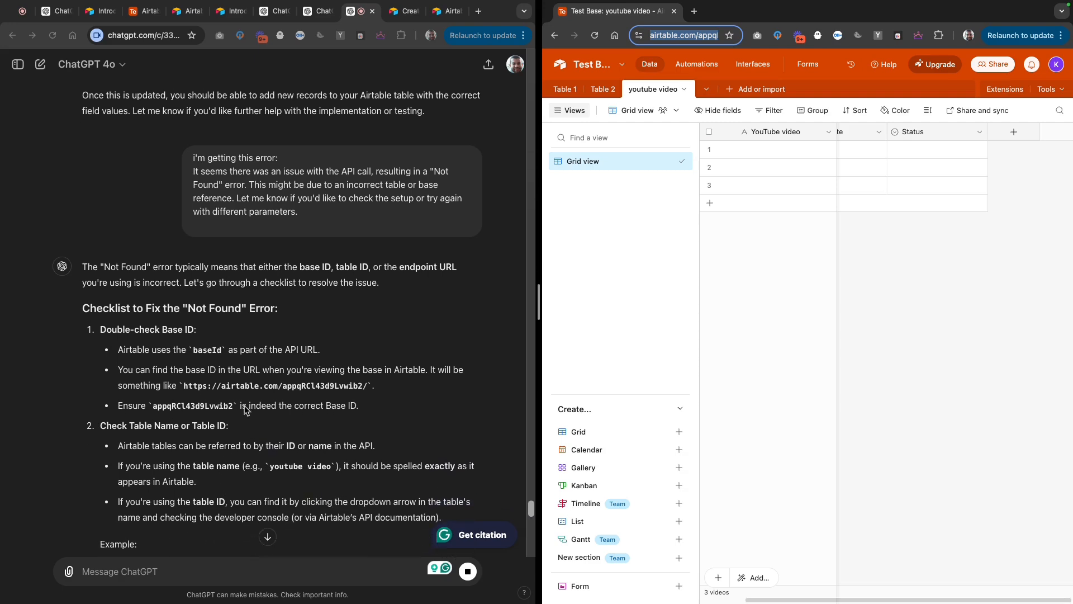
left_click(709, 35)
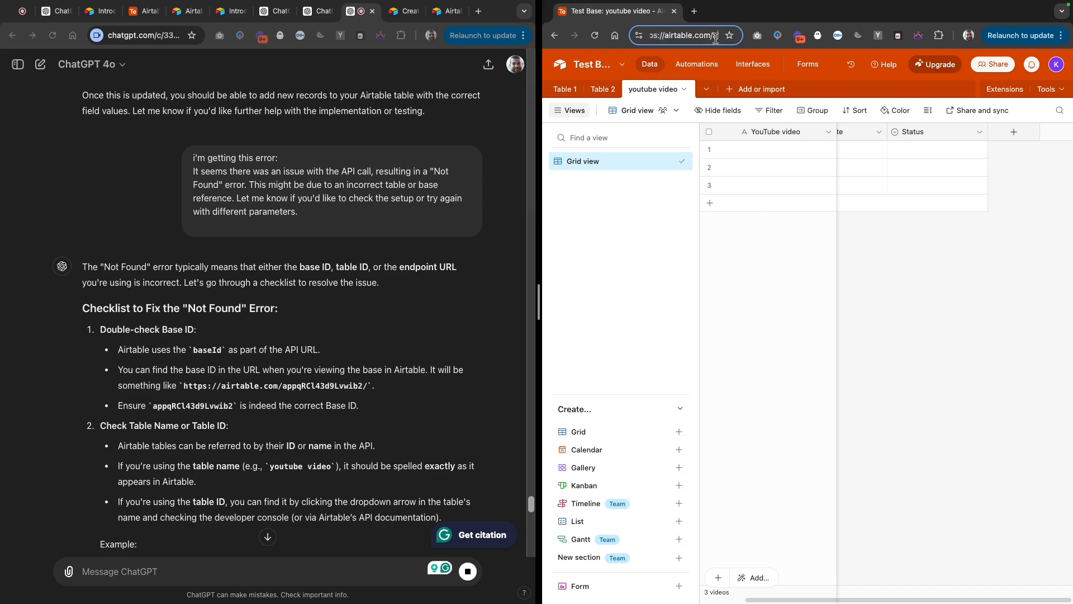
double_click(719, 36)
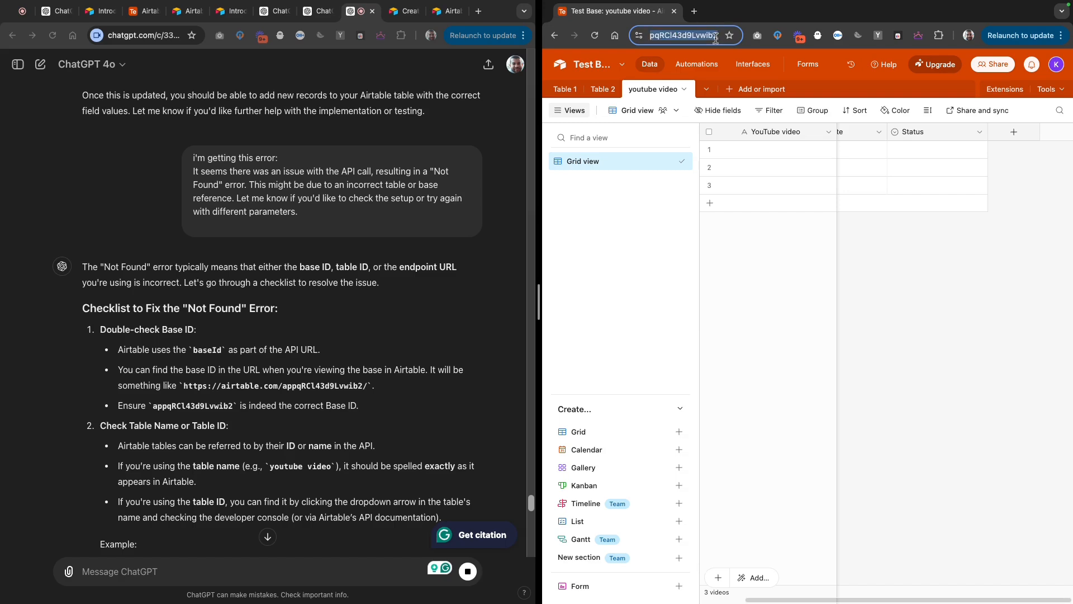
Send ChatGPT the pasted base ID and the table name "youtube video"
left_click(156, 579)
type("air")
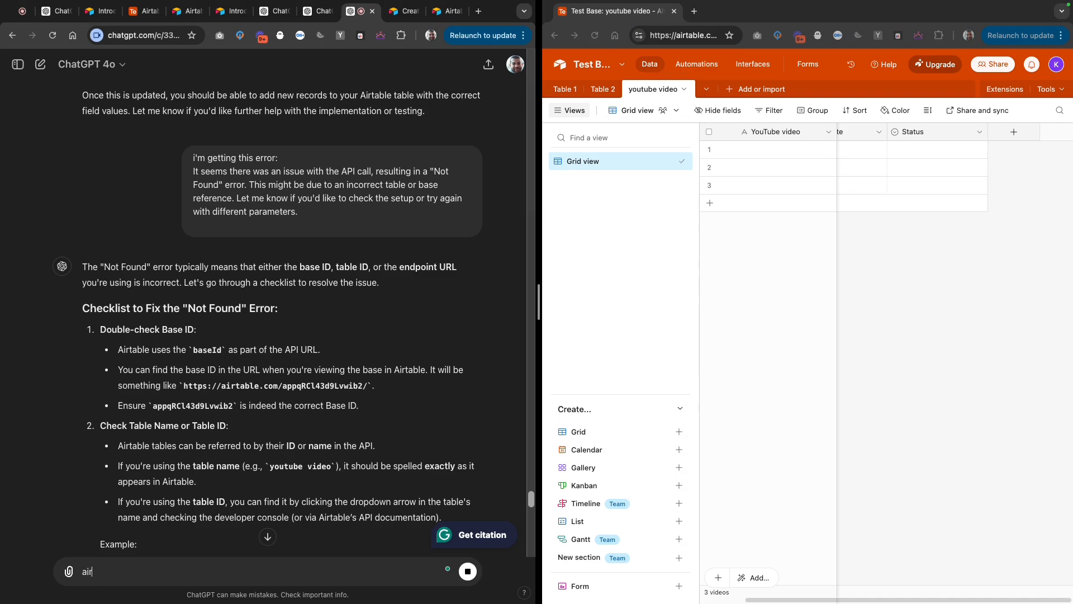
type("table base is: xx")
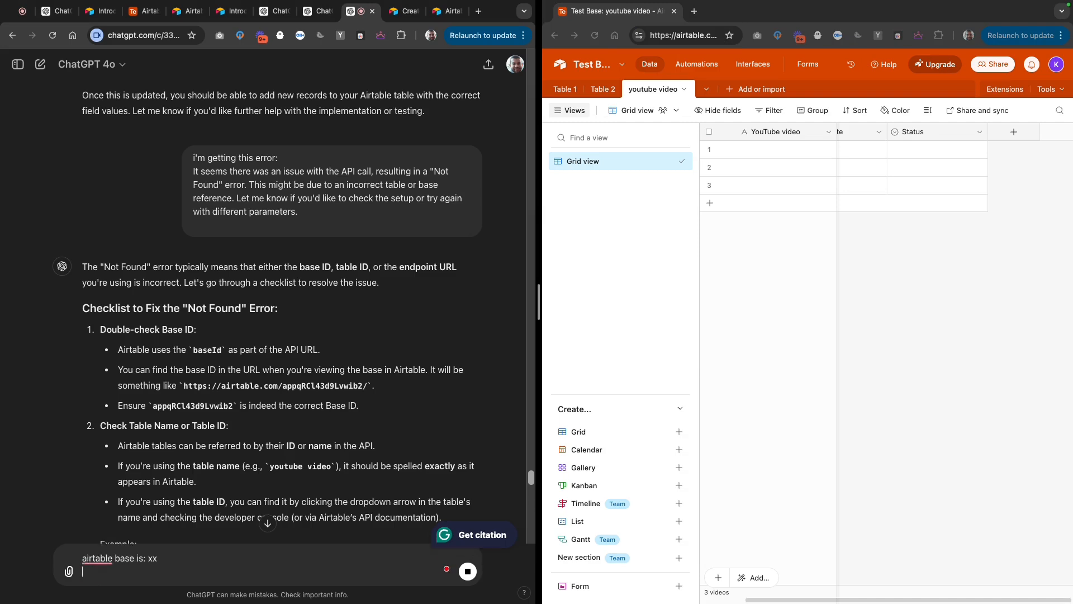
key("shift+Return")
type("airt")
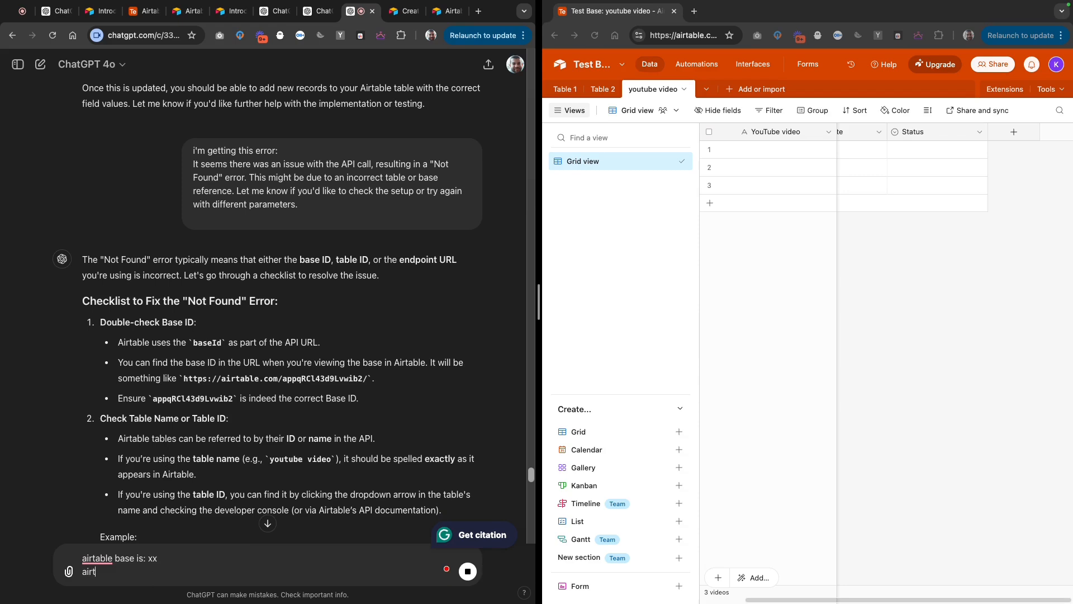
type("able table ID is")
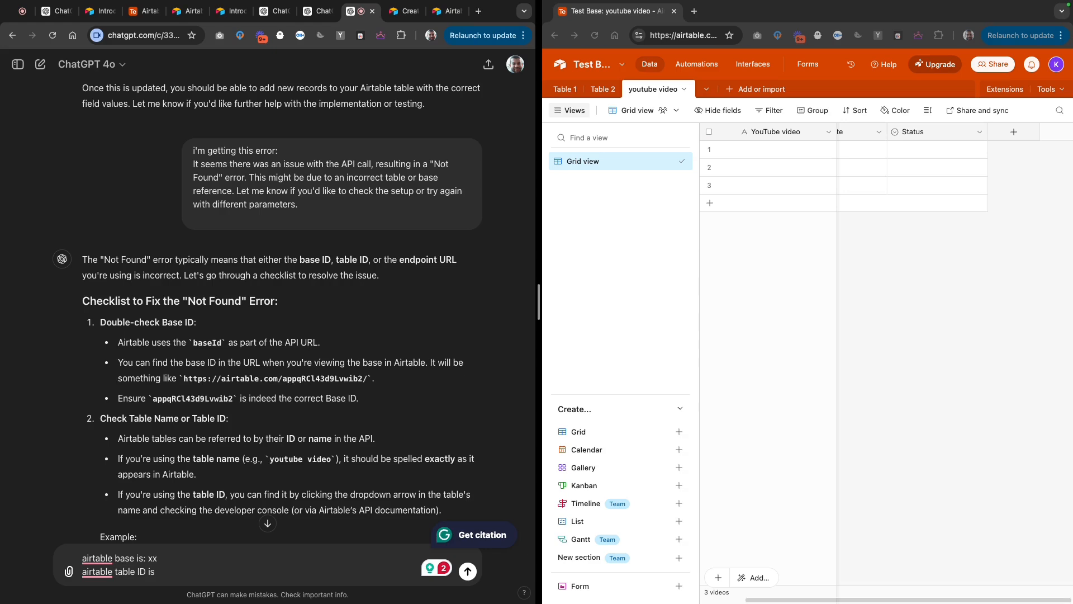
key("BackSpace")
key("BackSpace")
key("super+v")
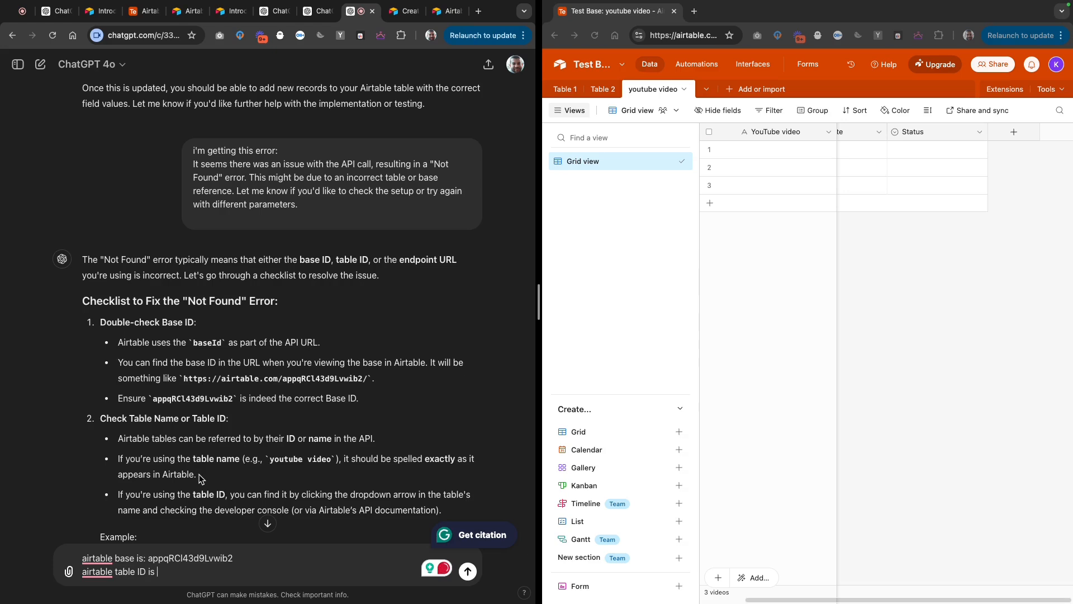
key("BackSpace")
key("BackSpace")
key("BackSpace")
key("BackSpace")
key("BackSpace")
key("BackSpace")
type("name")
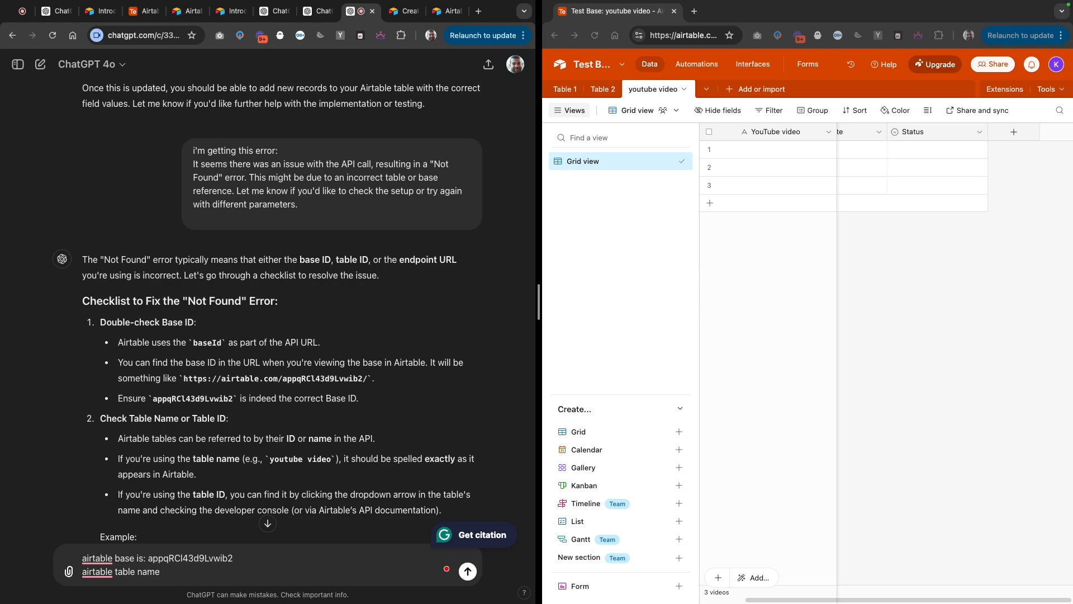
key("BackSpace")
key("BackSpace")
key("BackSpace")
key("BackSpace")
type("table")
key("BackSpace")
key("BackSpace")
key("BackSpace")
key("BackSpace")
key("BackSpace")
type("name is : \"youtube v")
key("Return")
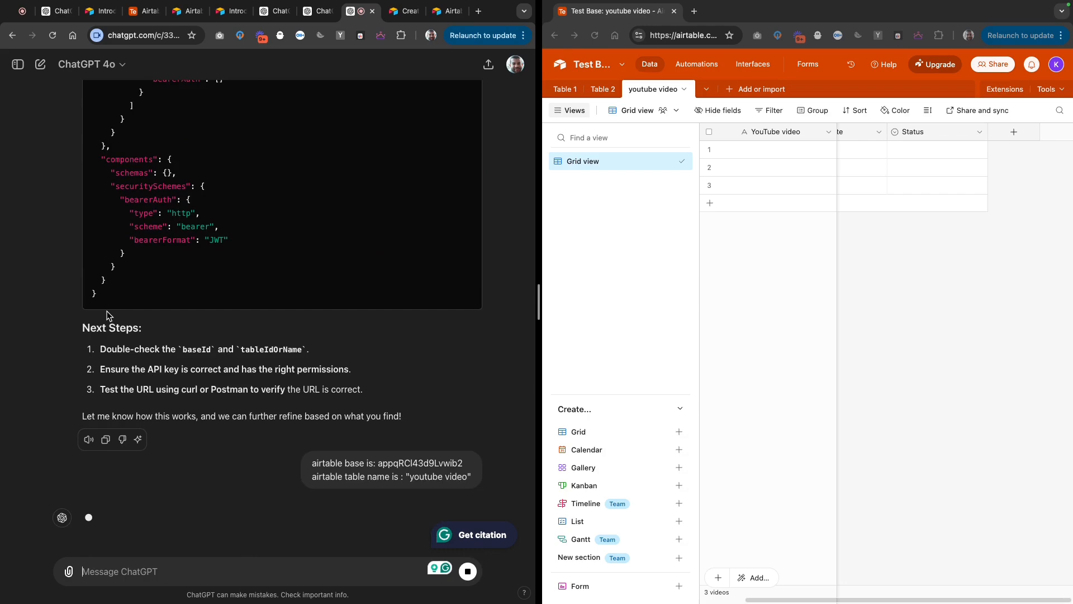
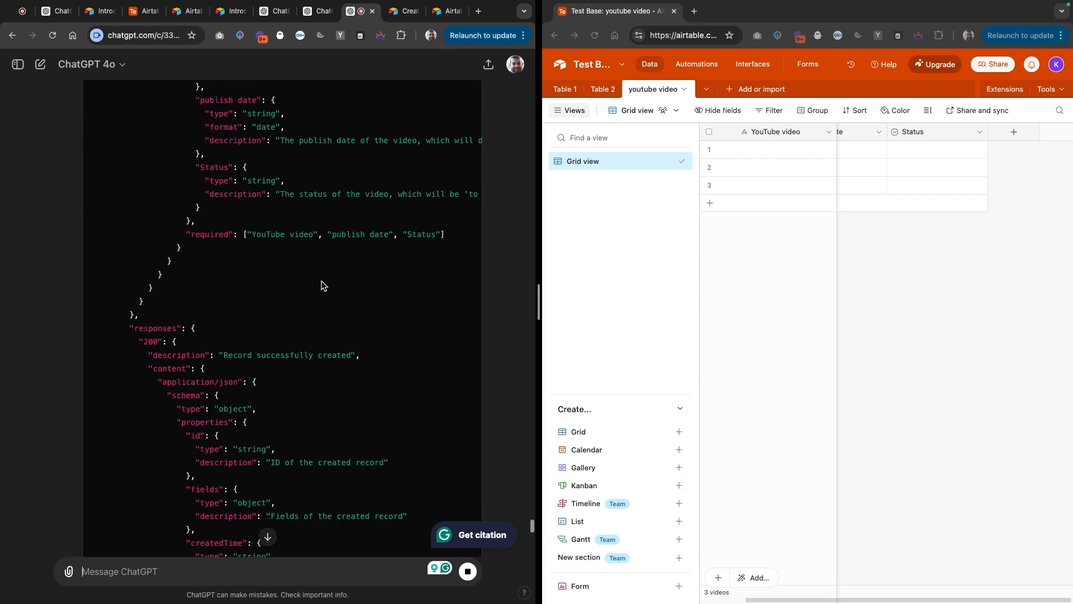
Paste the updated OpenAPI spec over the action schema, then run and confirm an AddAirtableRecord test
scroll(321, 286, "up", 15)
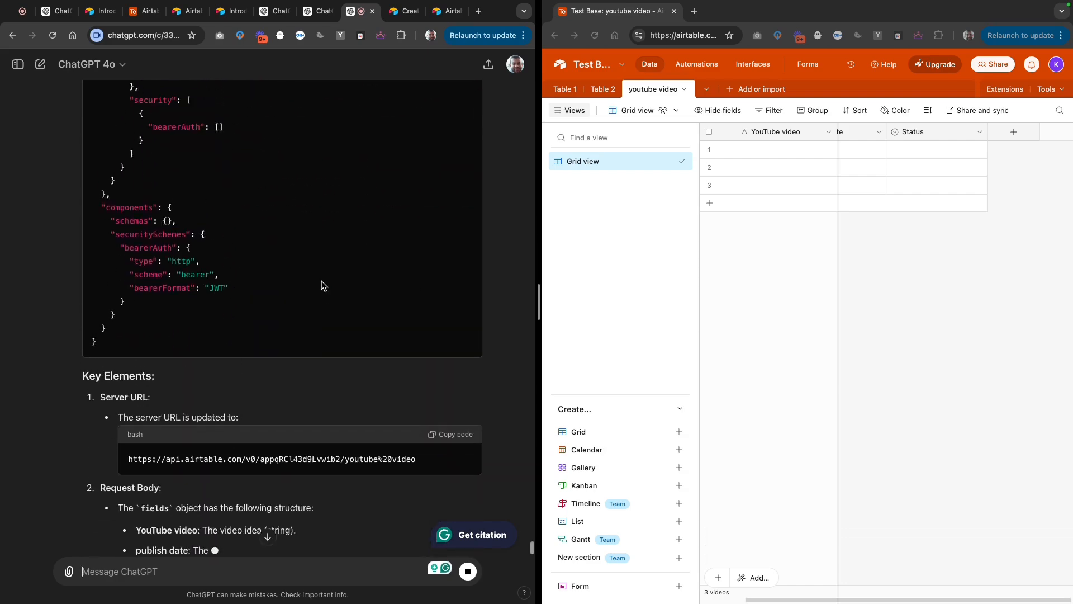
scroll(322, 285, "down", 3)
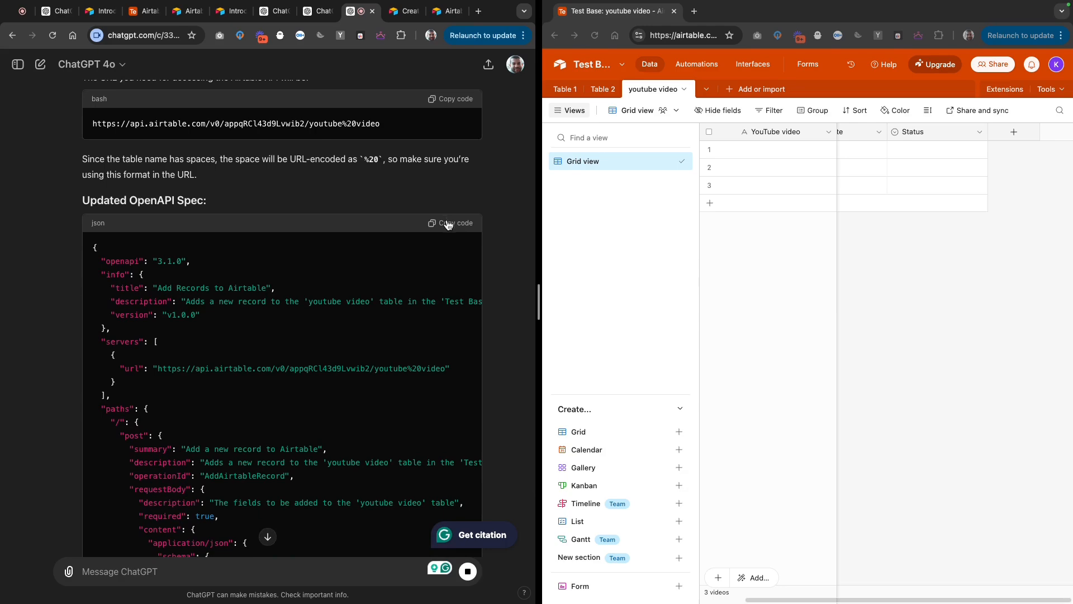
left_click(447, 222)
left_click(316, 12)
left_click(168, 316)
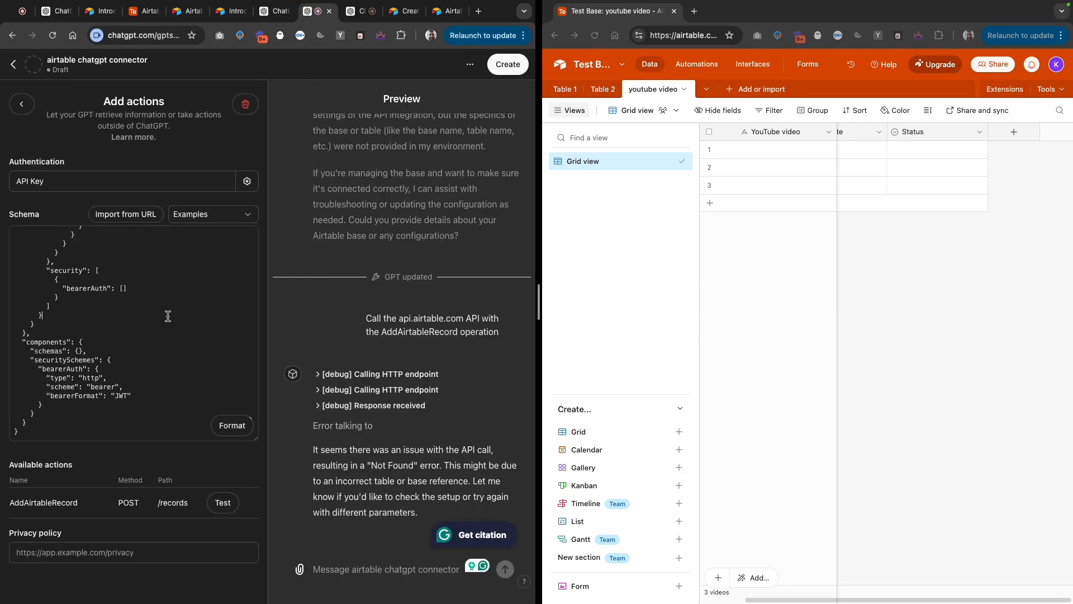
key("super+a")
key("super+v")
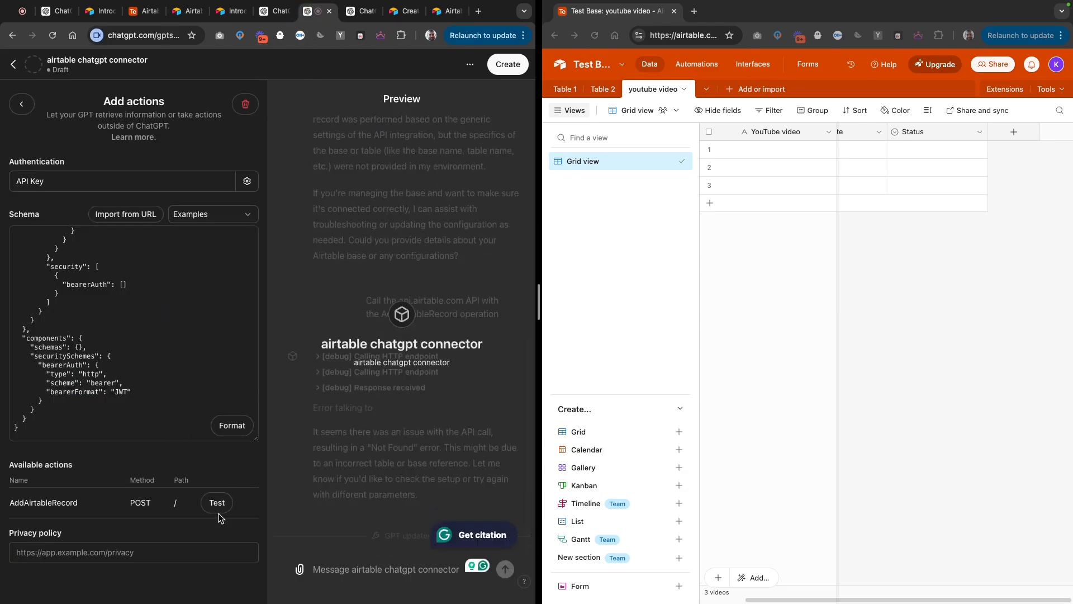
left_click(217, 502)
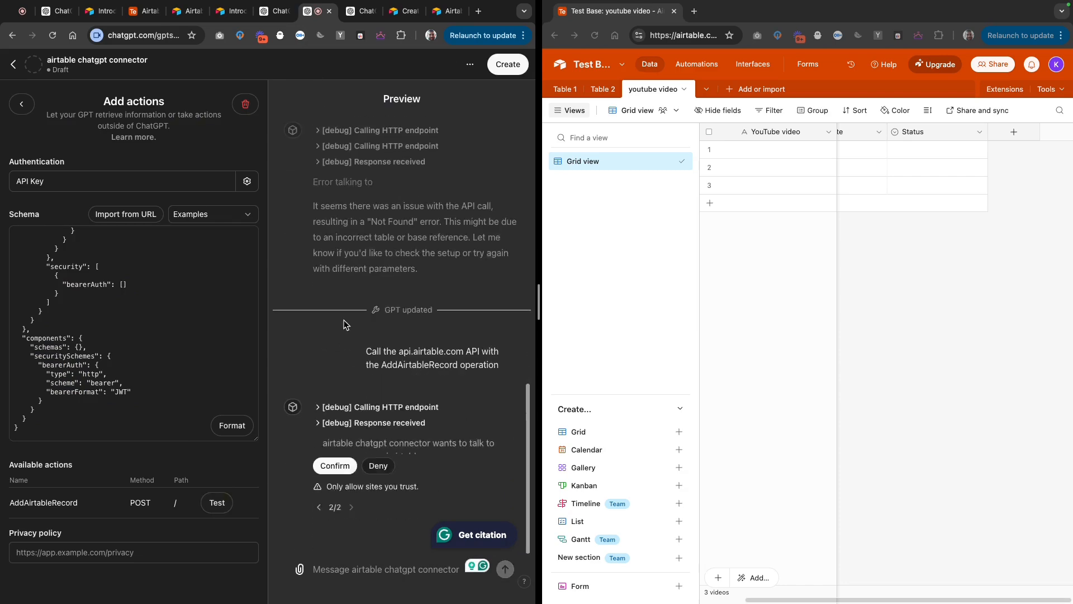
left_click(338, 465)
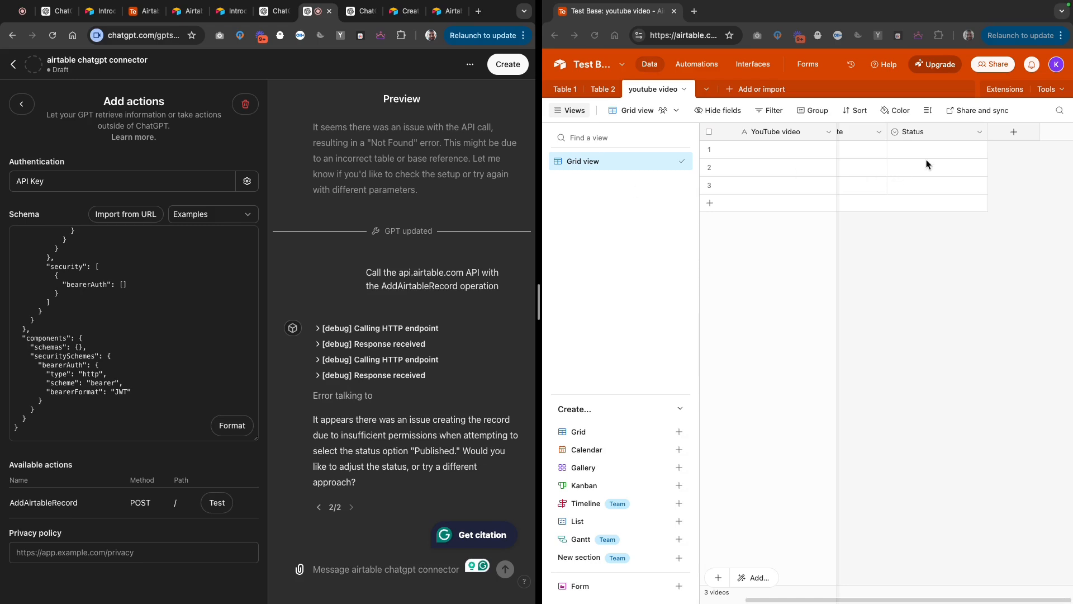
Inspect the Airtable Status field's choices unchanged, then return to the ChatGPT spec conversation
left_click(979, 133)
left_click(960, 156)
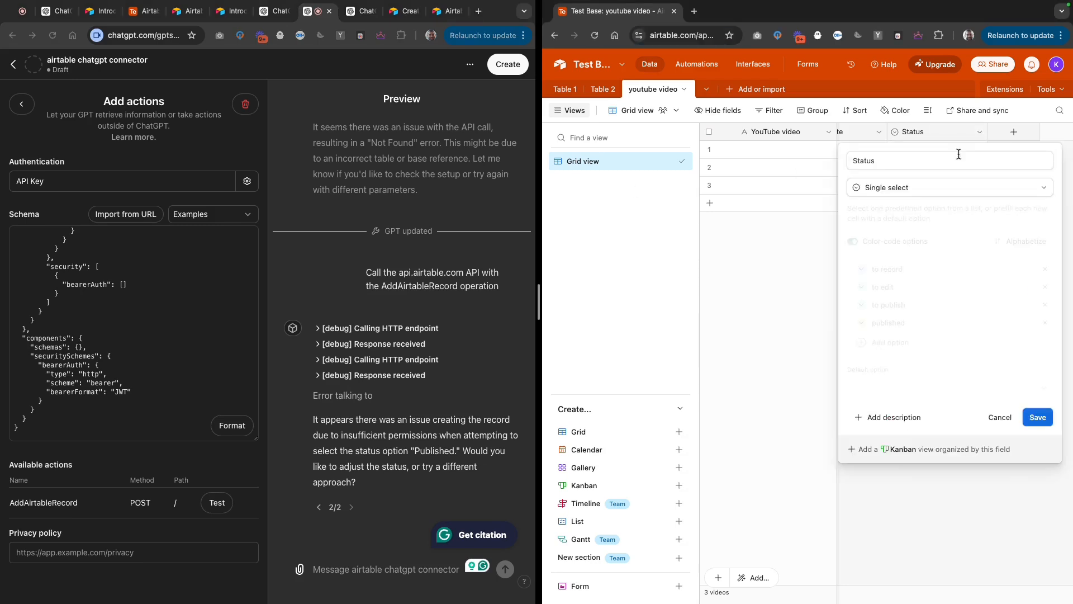
left_click(769, 342)
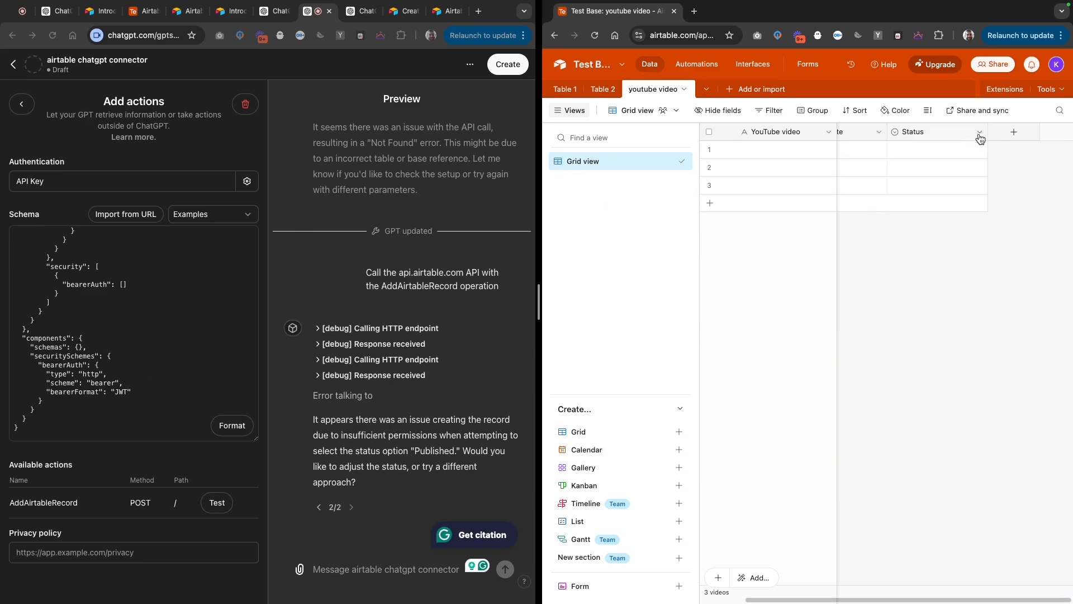
left_click(376, 17)
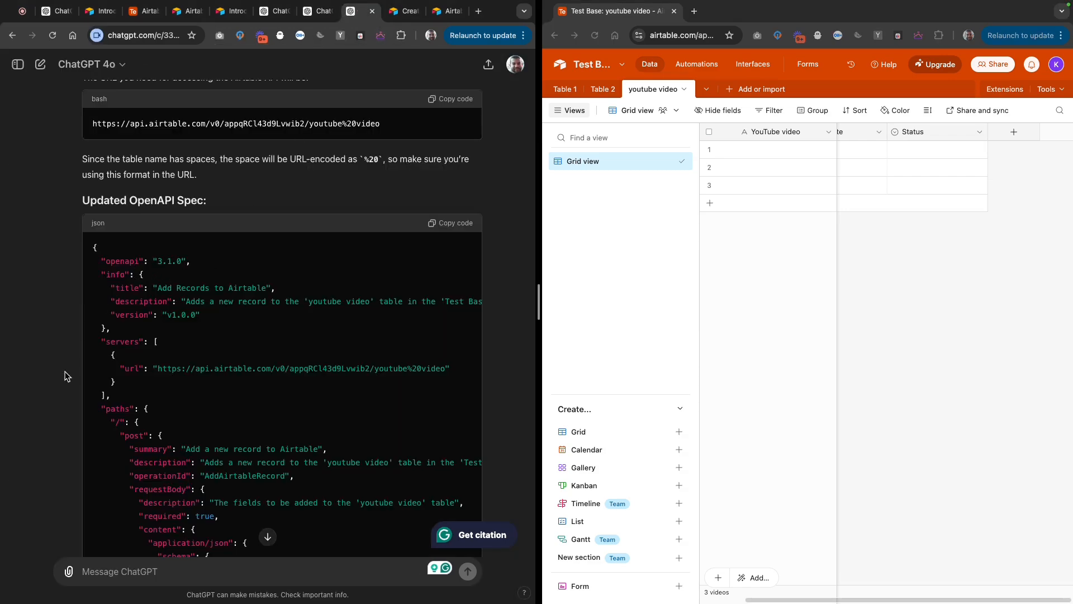
scroll(67, 377, "up", 2)
scroll(67, 377, "down", 20)
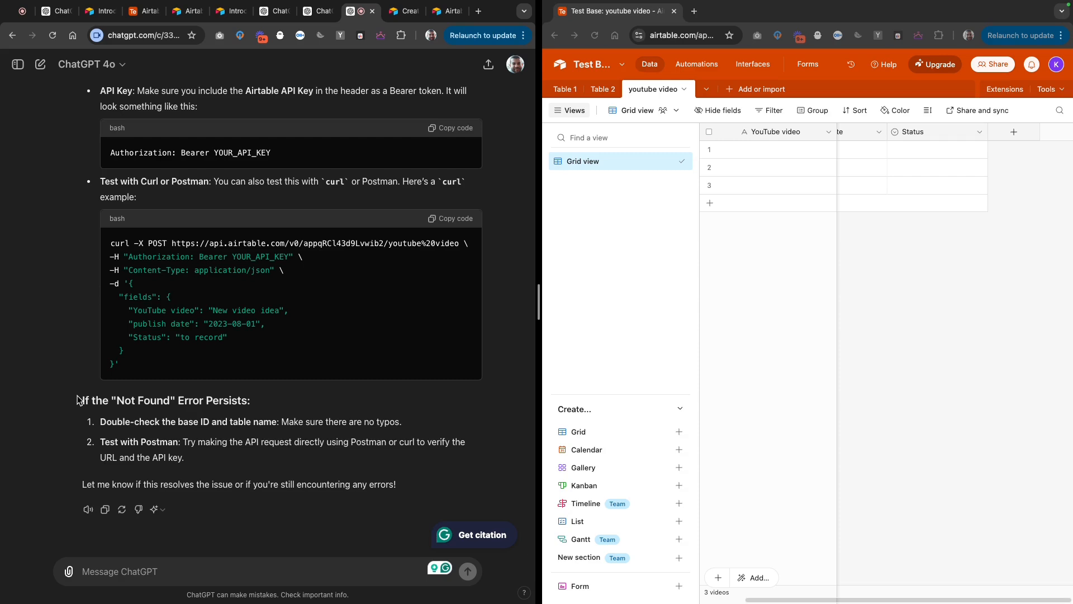
Draft a message with the copied permission error, saying not to choose status 'published'
left_click(319, 11)
triple_click(346, 468)
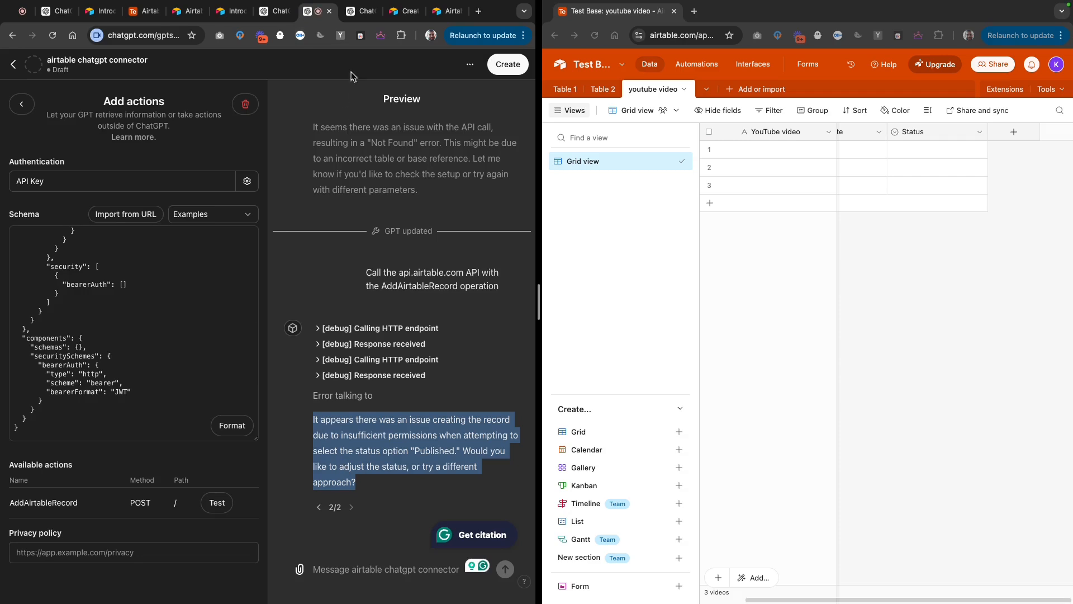
left_click(357, 11)
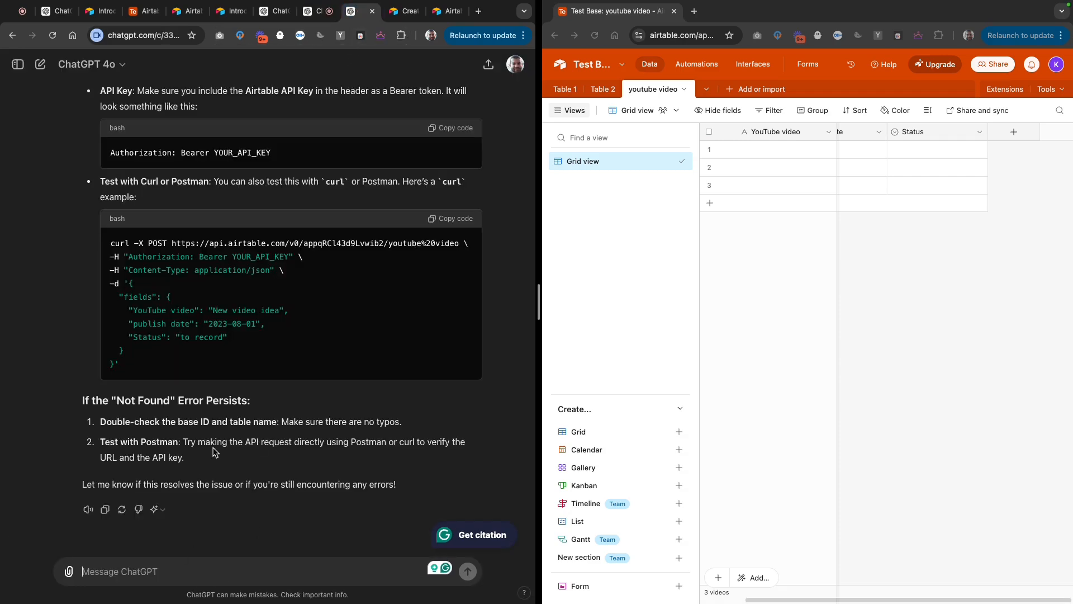
type("i'm getting this er")
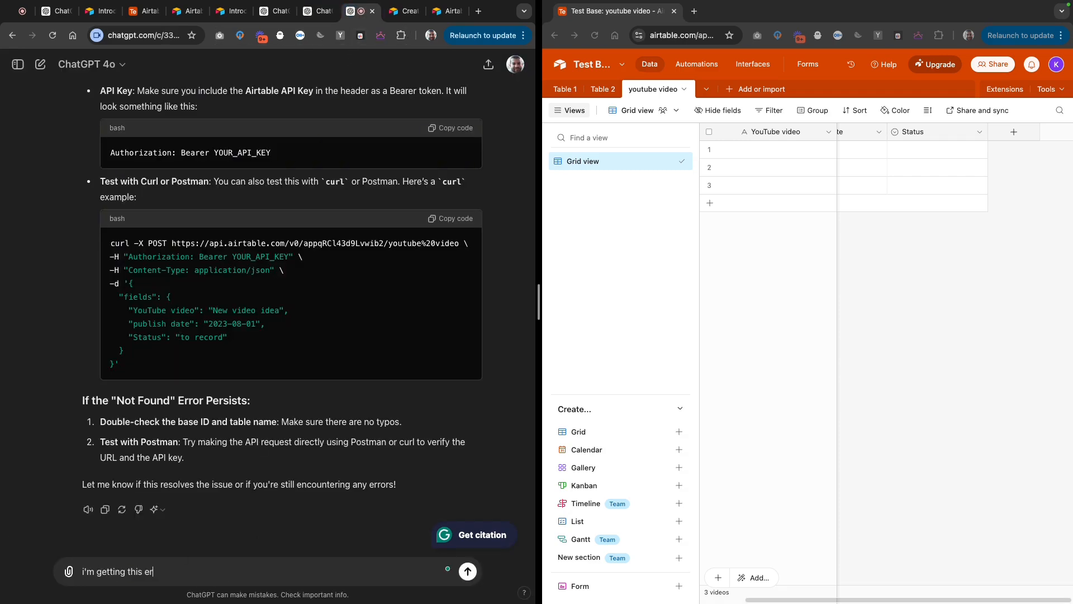
type("ror:")
key("shift+Return")
key("shift+Return")
key("super+v")
key("shift+Return")
key("shift+Return")
type("when at")
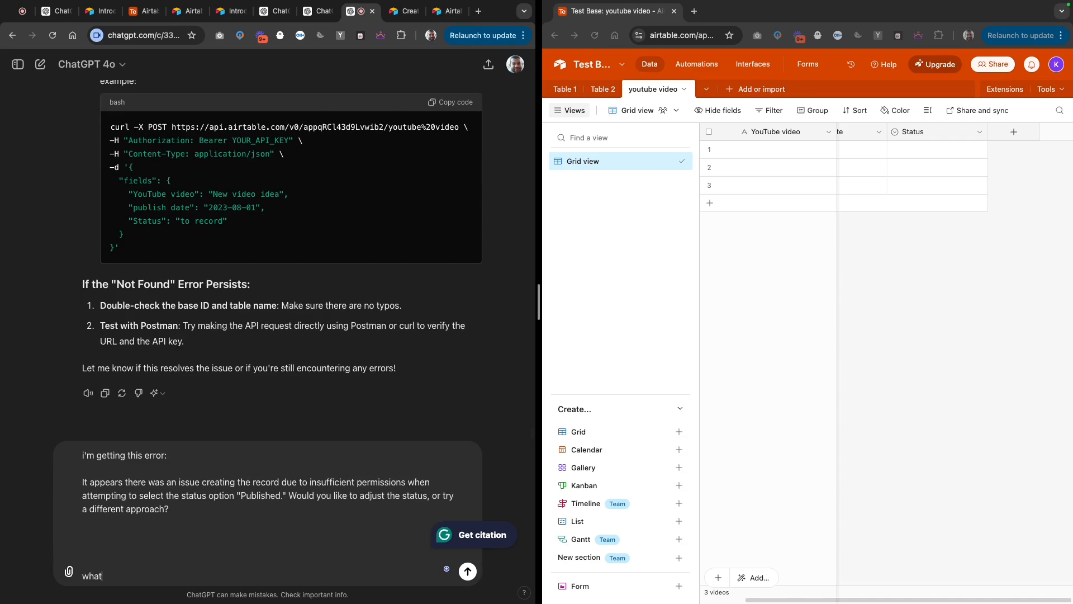
key("super+shift+Left")
type("i don't want you to choose status '")
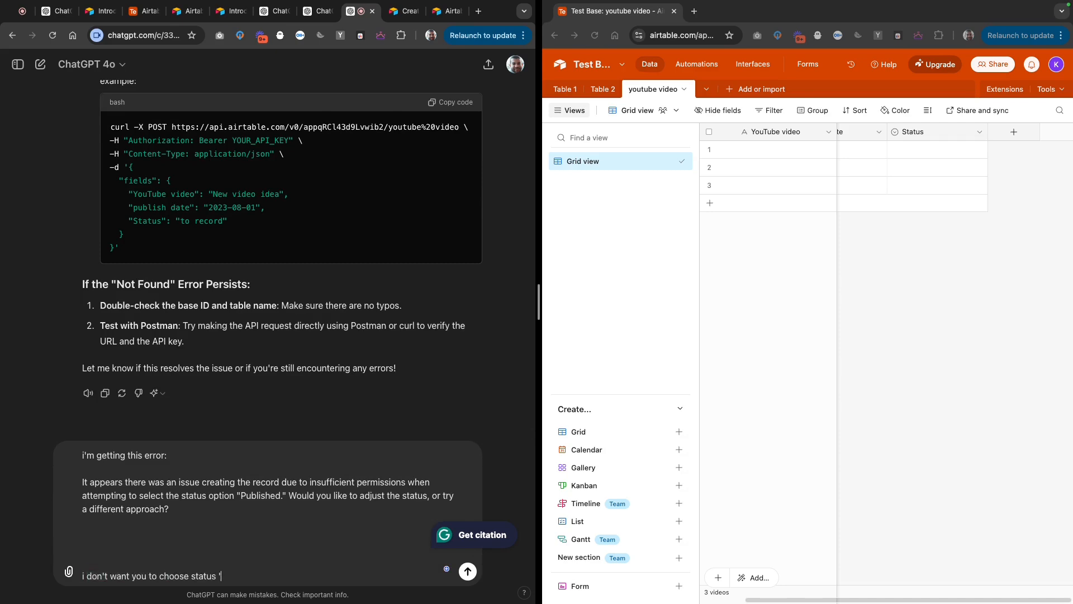
type("published'. the initial status should be 'to record'")
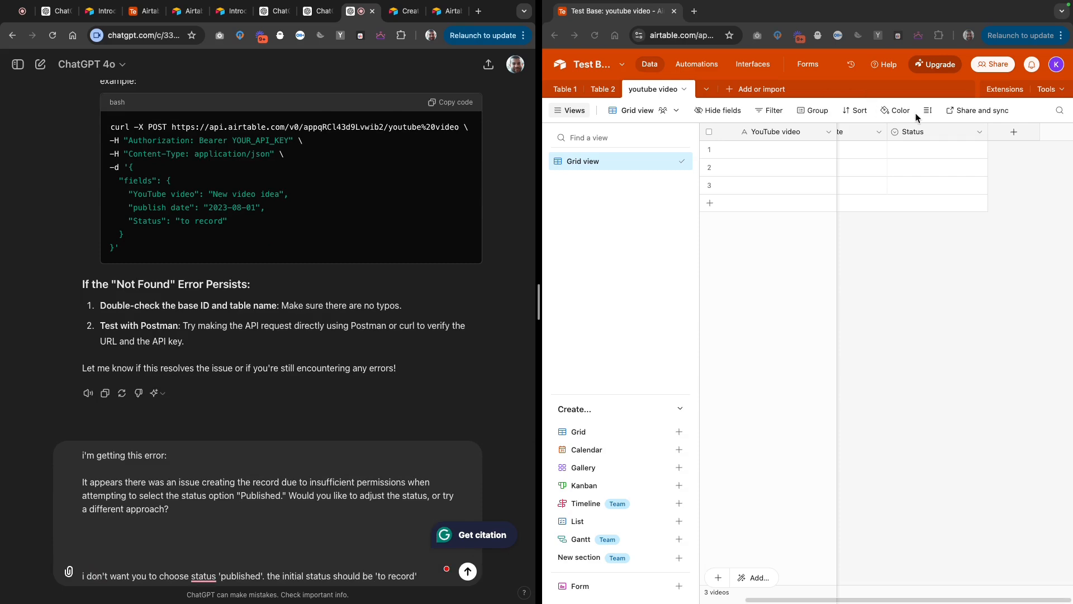
Check the Status field's choices, then send the request to use 'to record' as initial status
left_click(938, 129)
left_click(980, 132)
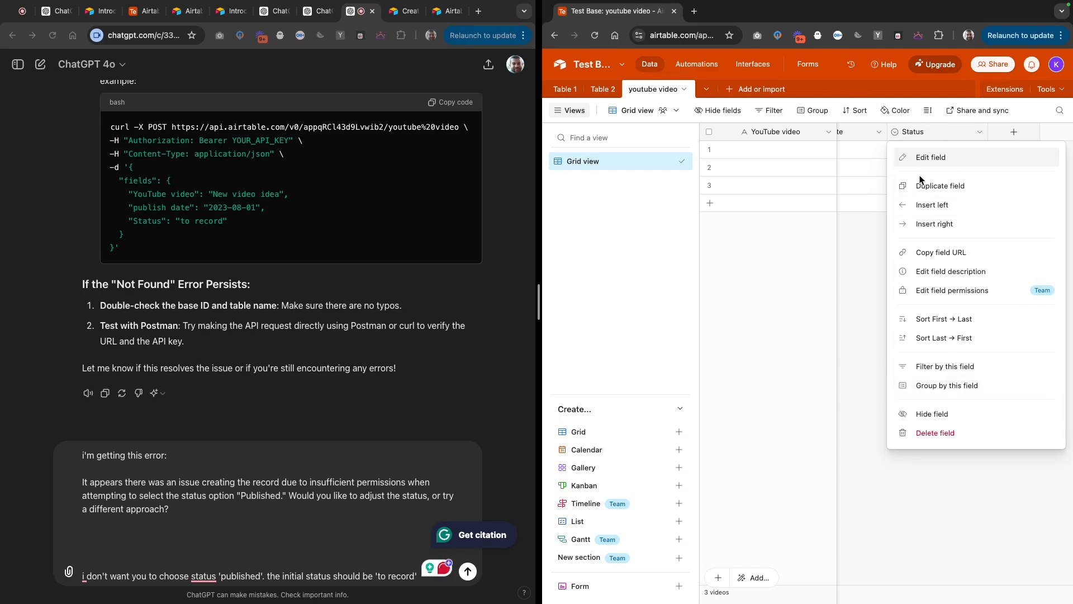
left_click(929, 161)
left_click(317, 548)
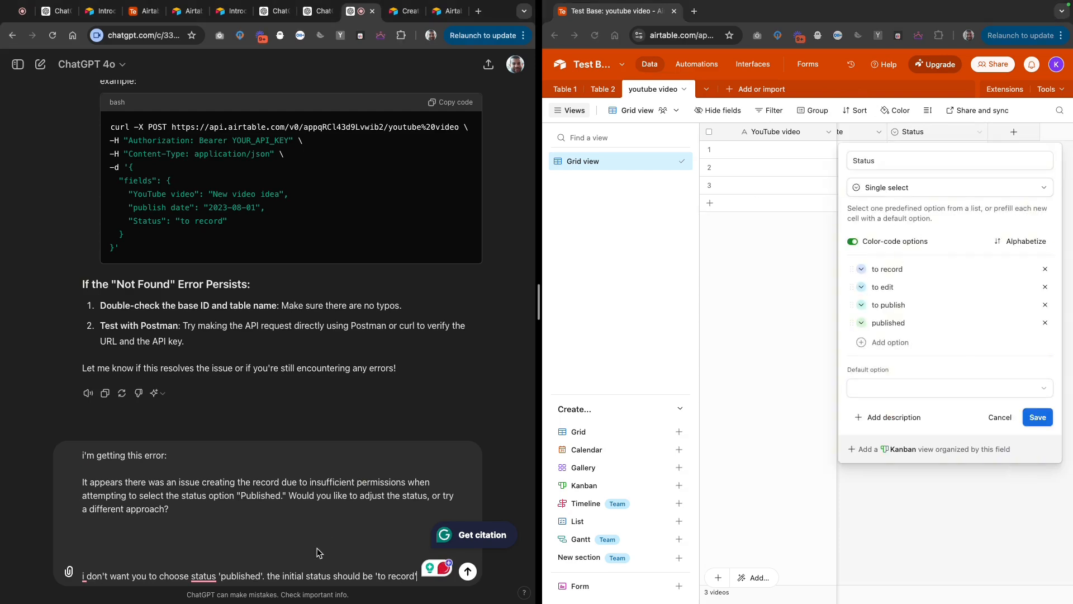
key("Return")
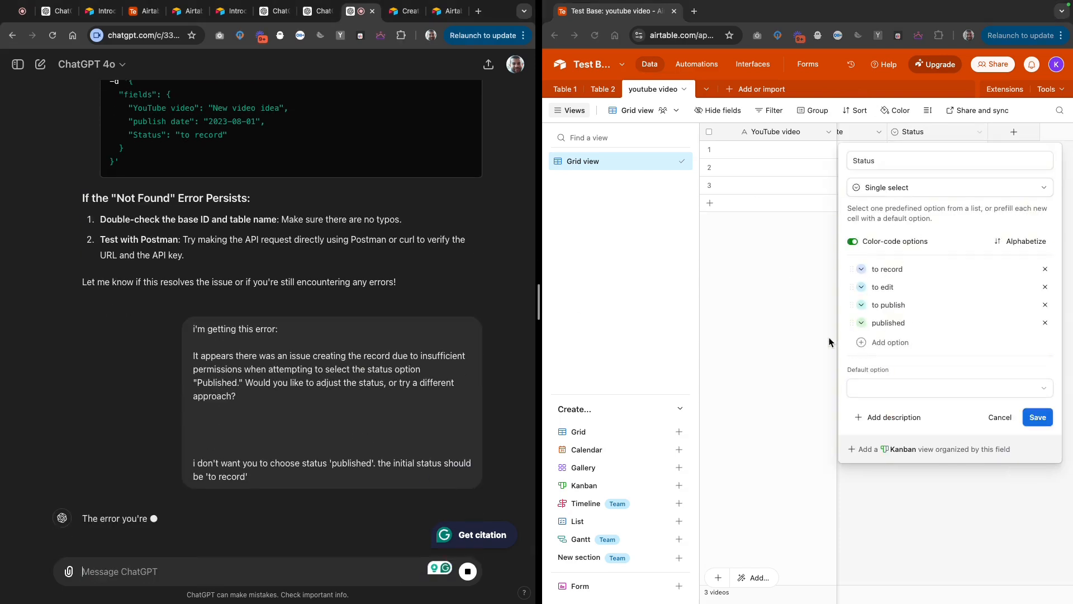
Read ChatGPT's reply about always using 'to record' for new Airtable records
left_click(823, 339)
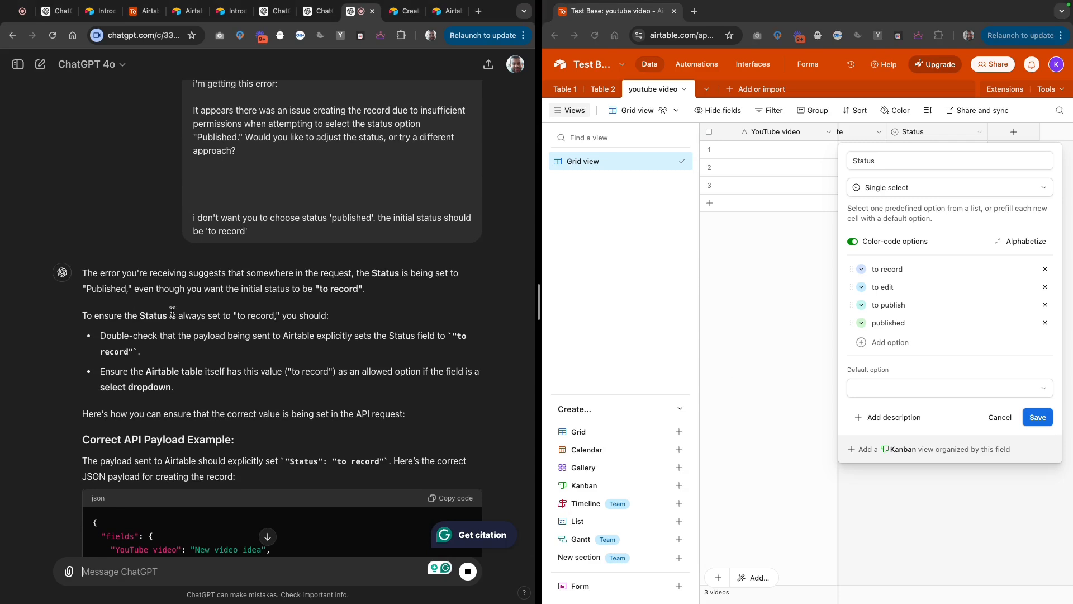
left_click_drag(138, 314, 365, 323)
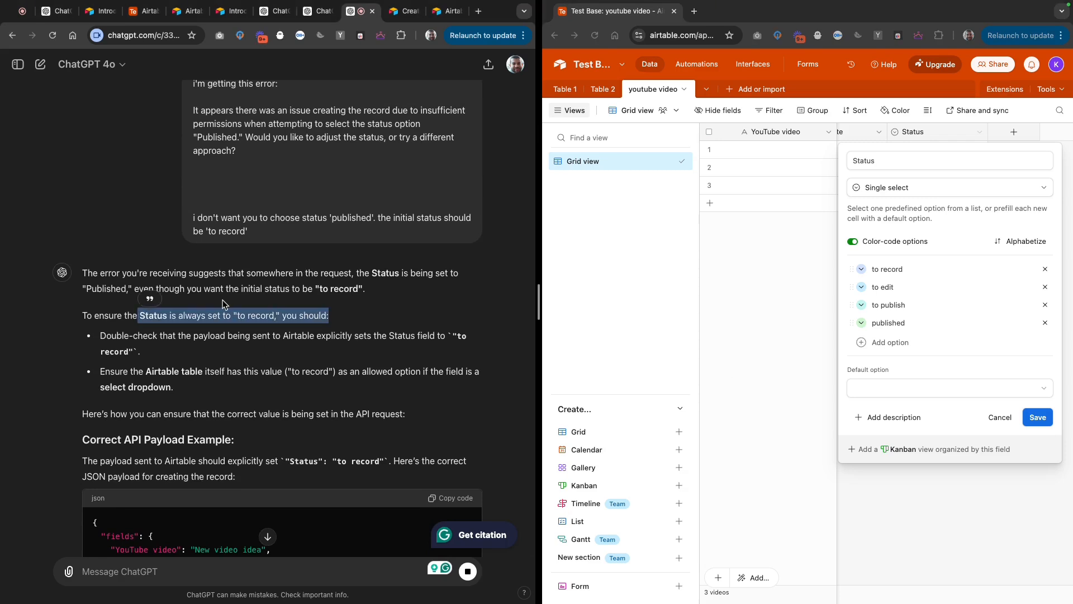
left_click_drag(138, 371, 174, 372)
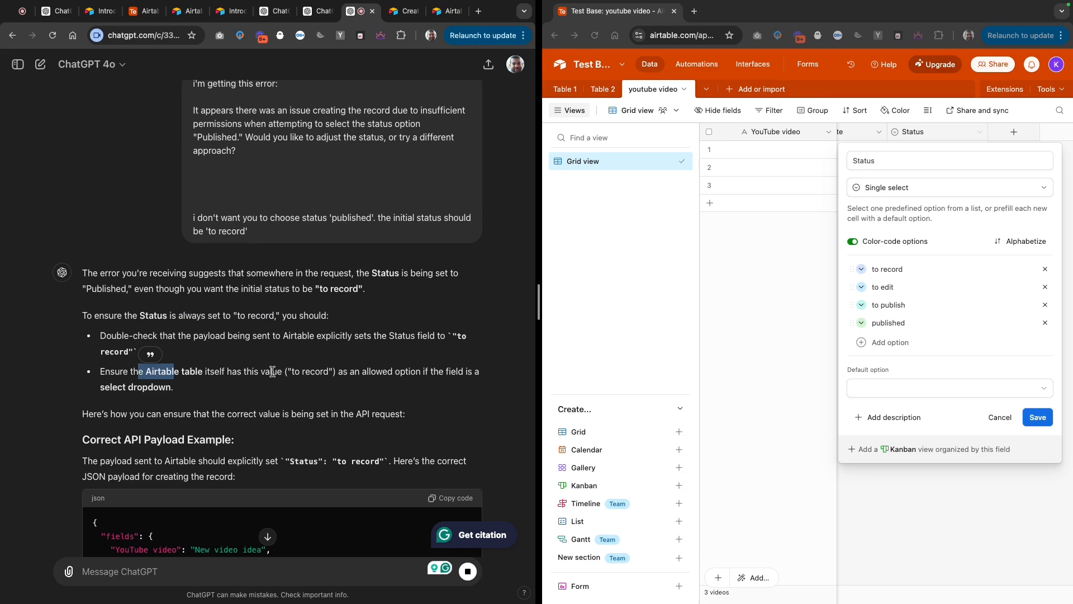
left_click(272, 372)
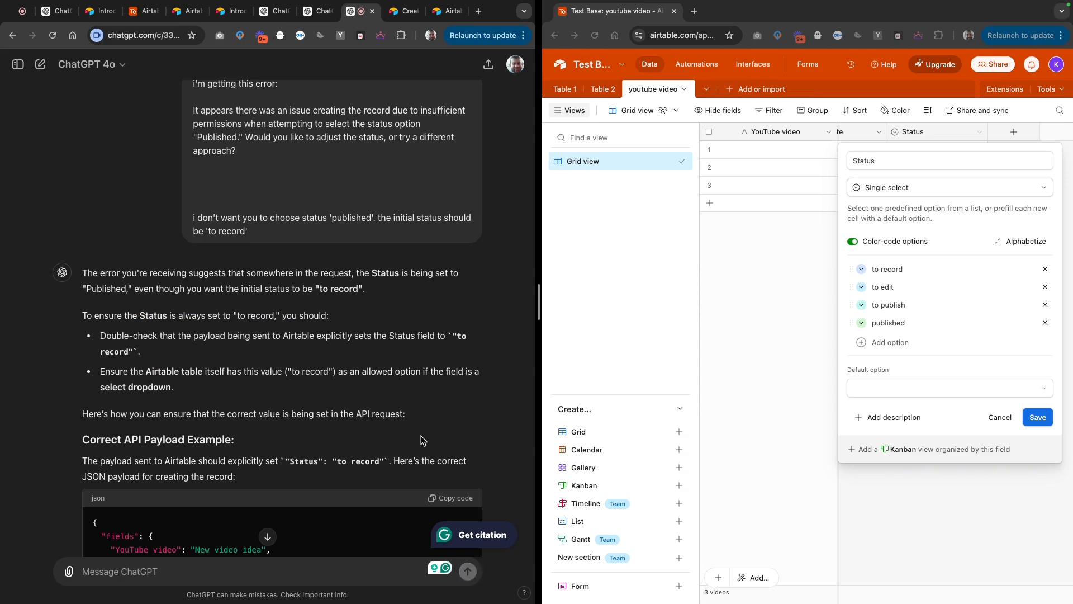
Paste the example payload over the action schema, then return to the conversation
left_click(317, 11)
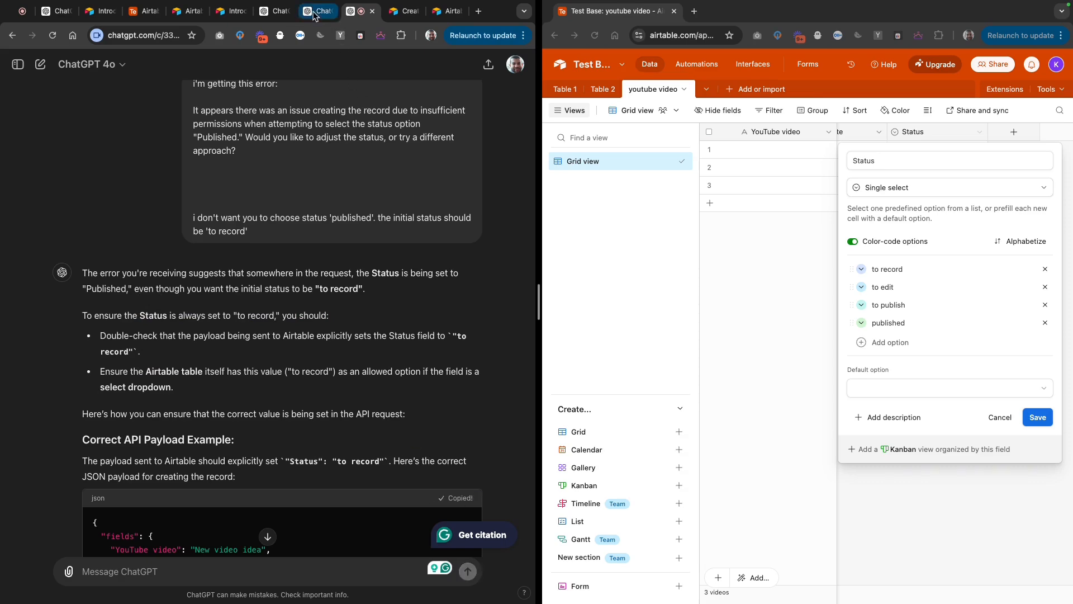
key("ctrl+a")
type("{   \"fields\": {     \"YouTube video\": \"New video idea\",     \"publish date\": \"2023-08-18\",     \"Status\": \"to record\"   } }")
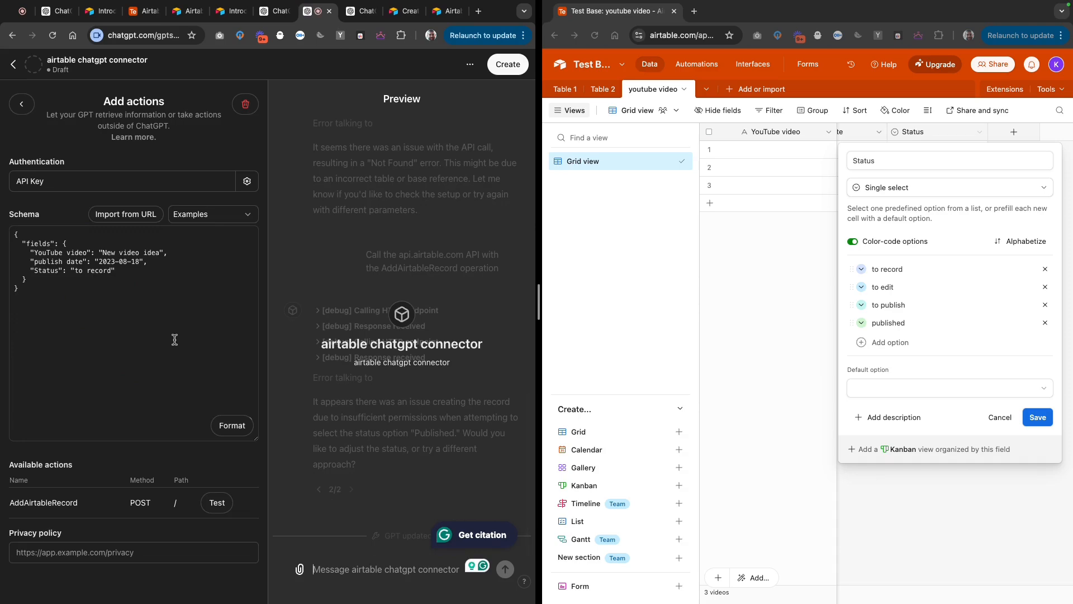
key("Return")
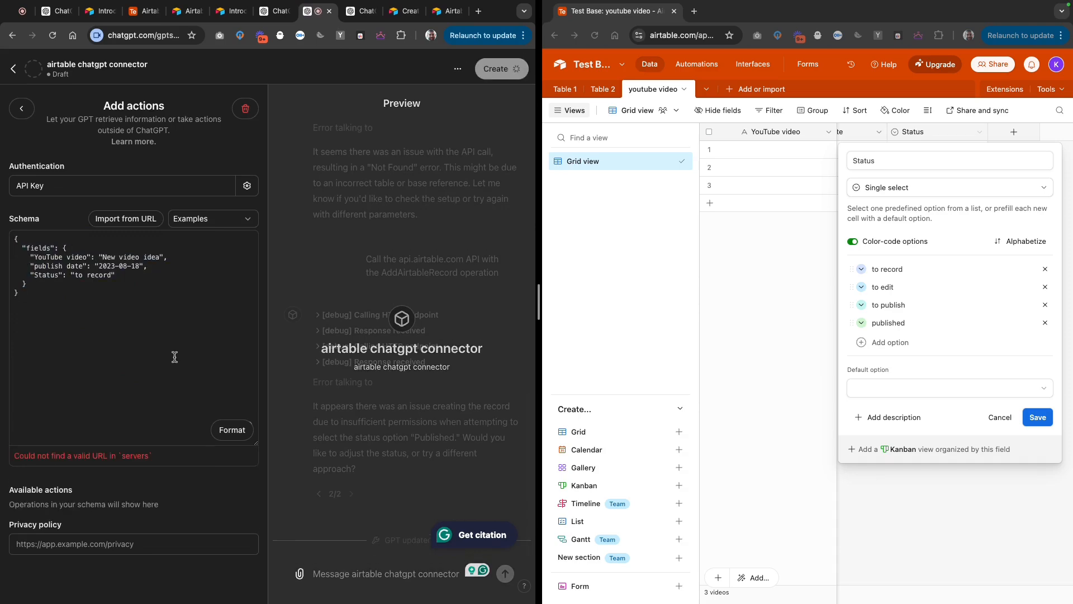
left_click(358, 11)
scroll(330, 294, "down", 5)
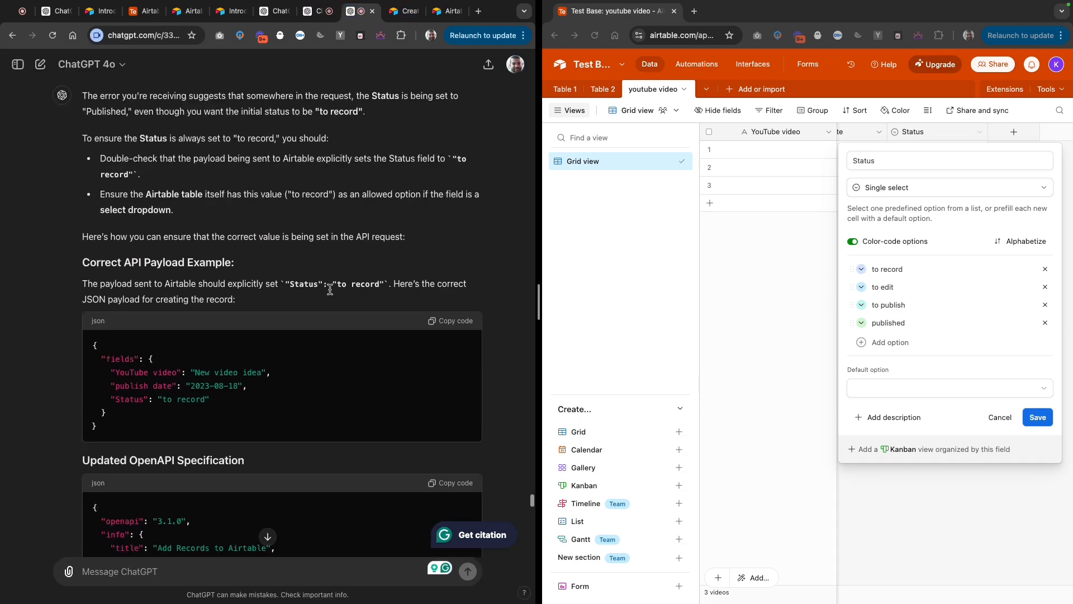
scroll(332, 293, "up", 1)
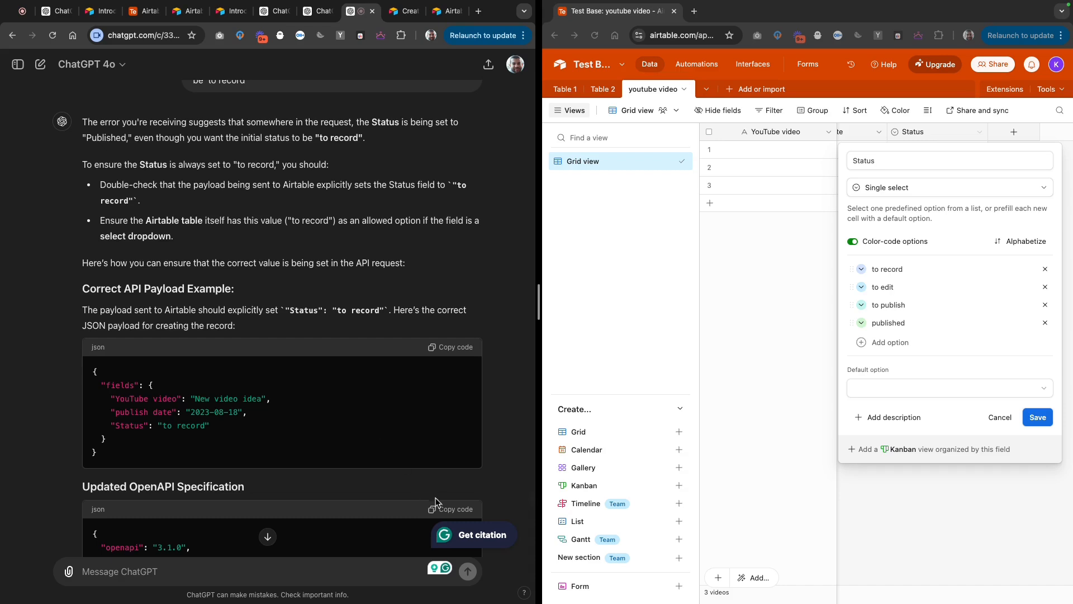
Replace the action schema with the Updated OpenAPI Specification (openapi 3.1.0) from the chat
left_click(449, 509)
left_click(315, 11)
left_click(189, 332)
key("ctrl+a")
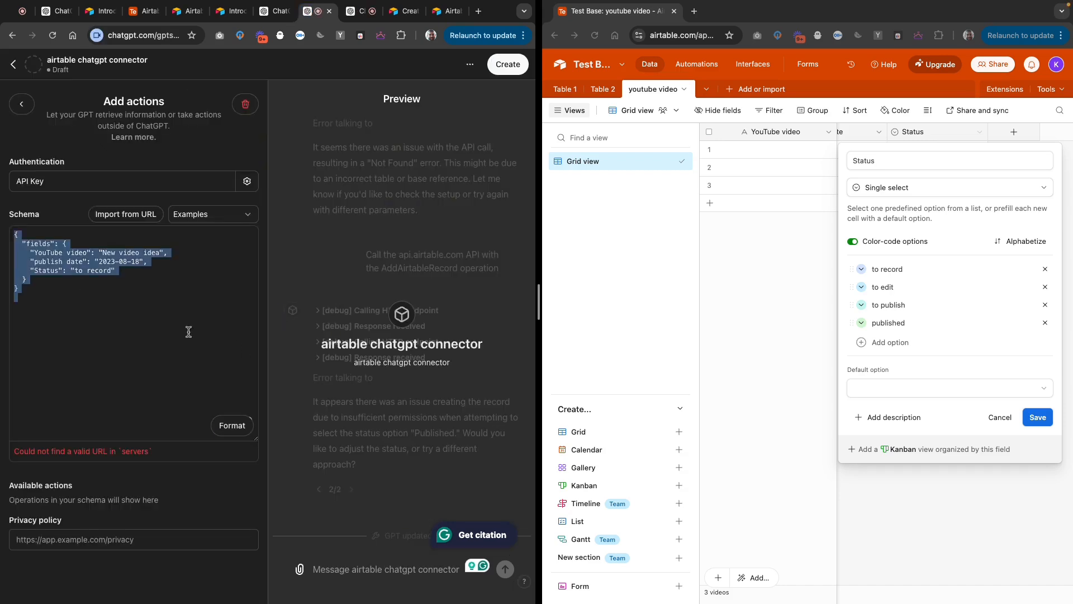
key("ctrl+v")
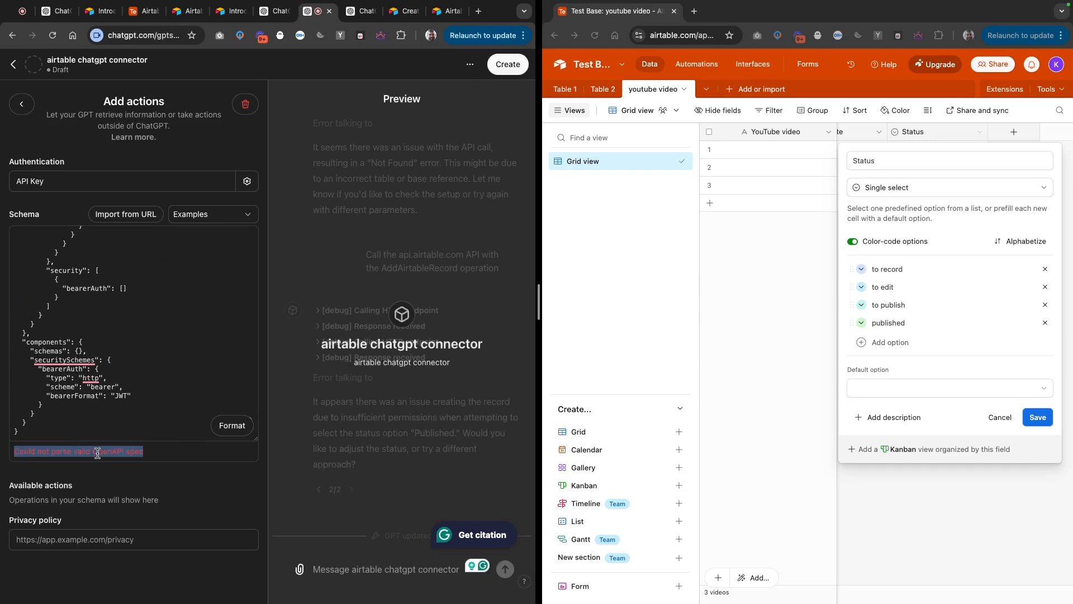
left_click(360, 11)
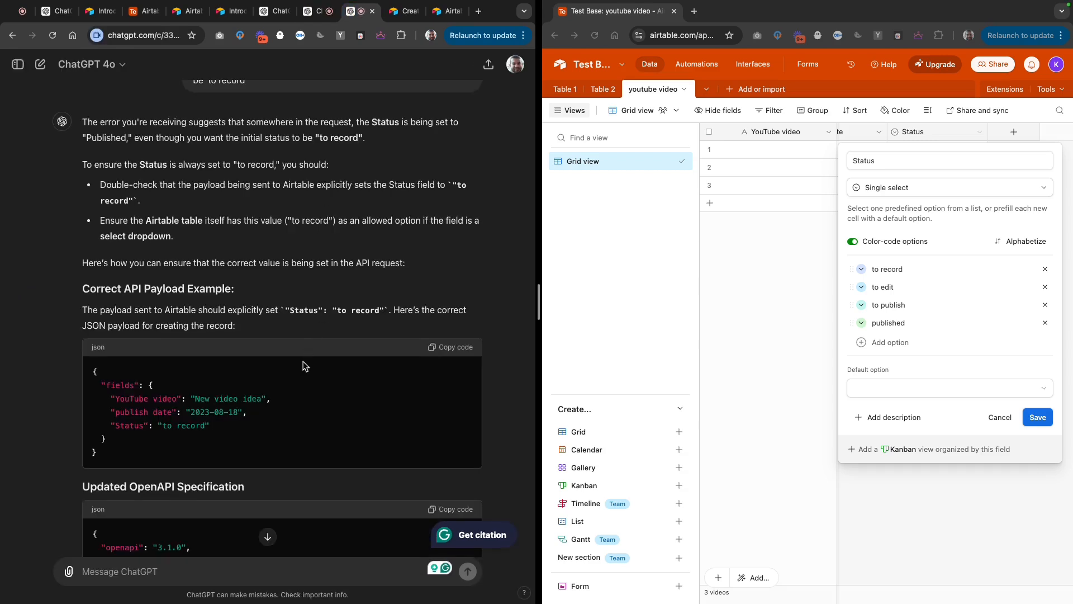
Send 'i get this error:' with the pasted 'Could not parse valid OpenAPI spec' error
left_click(214, 571)
type("i get")
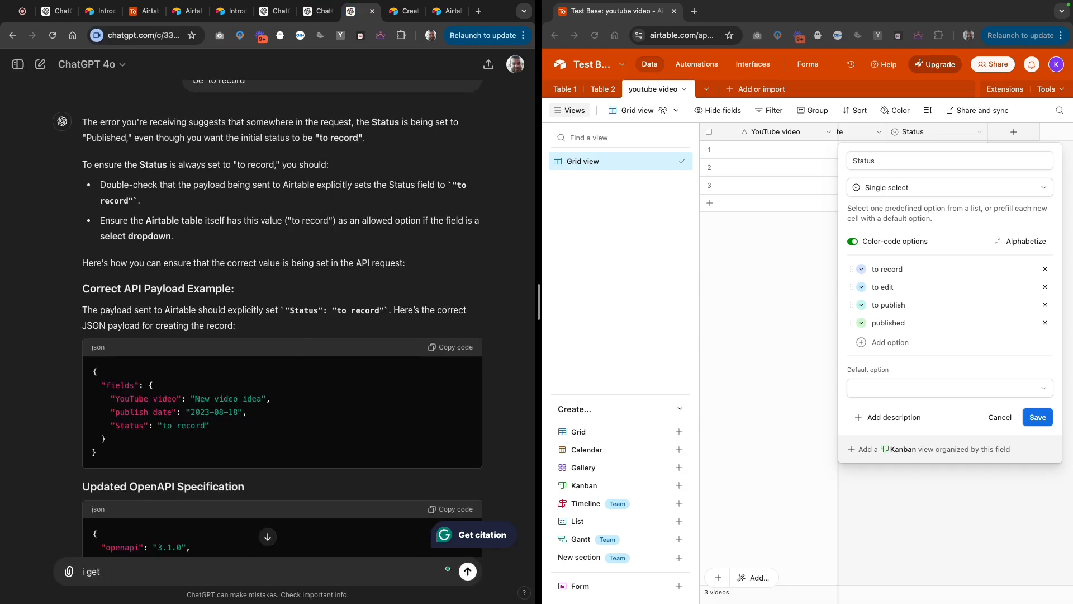
type(" this error:")
key("super+v")
key("Return")
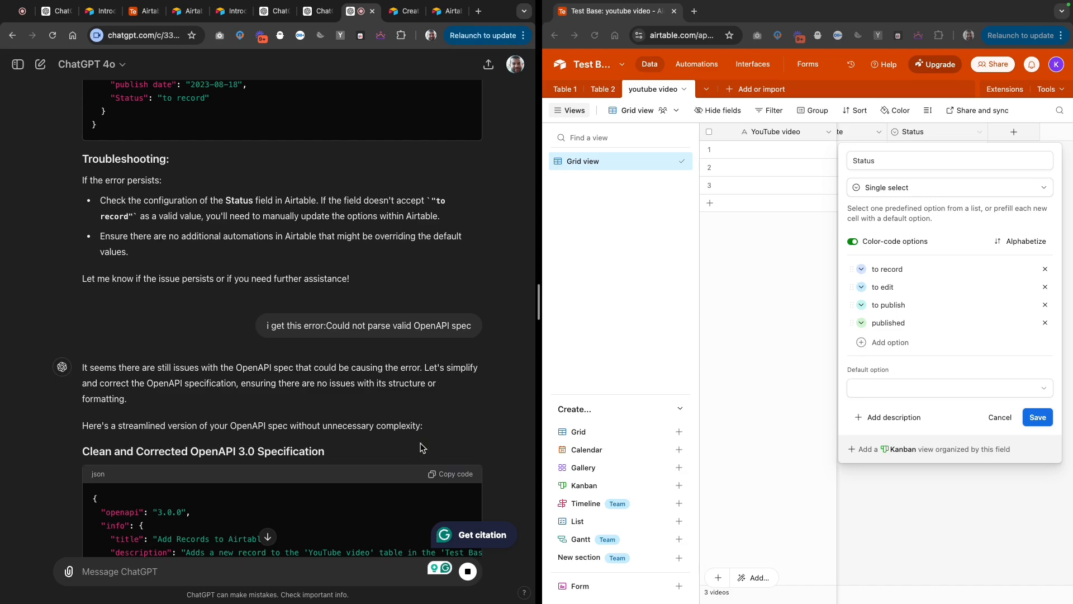
scroll(420, 447, "down", 15)
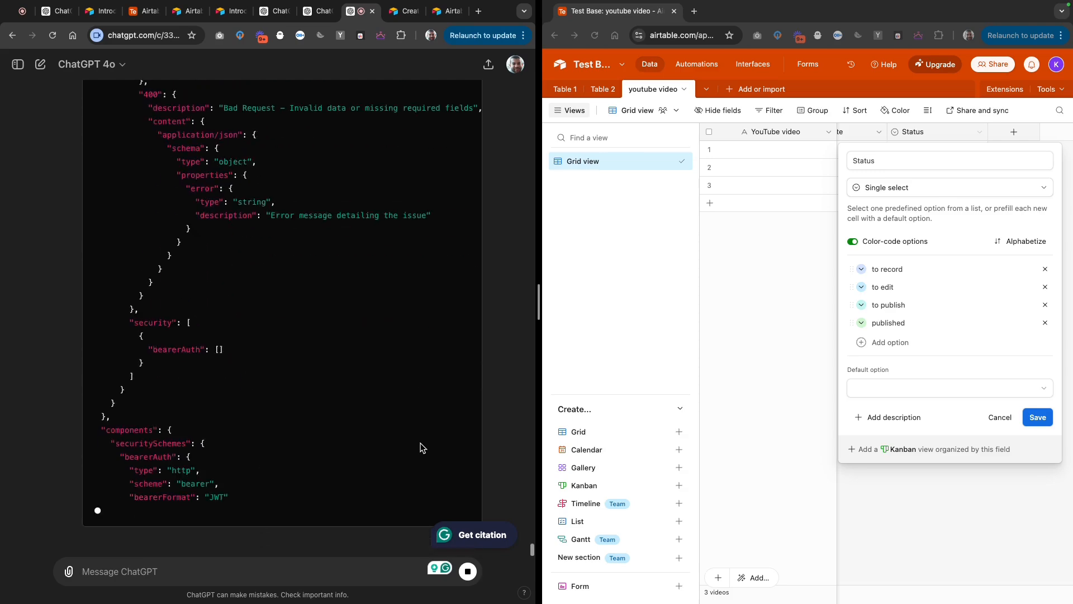
scroll(421, 447, "up", 15)
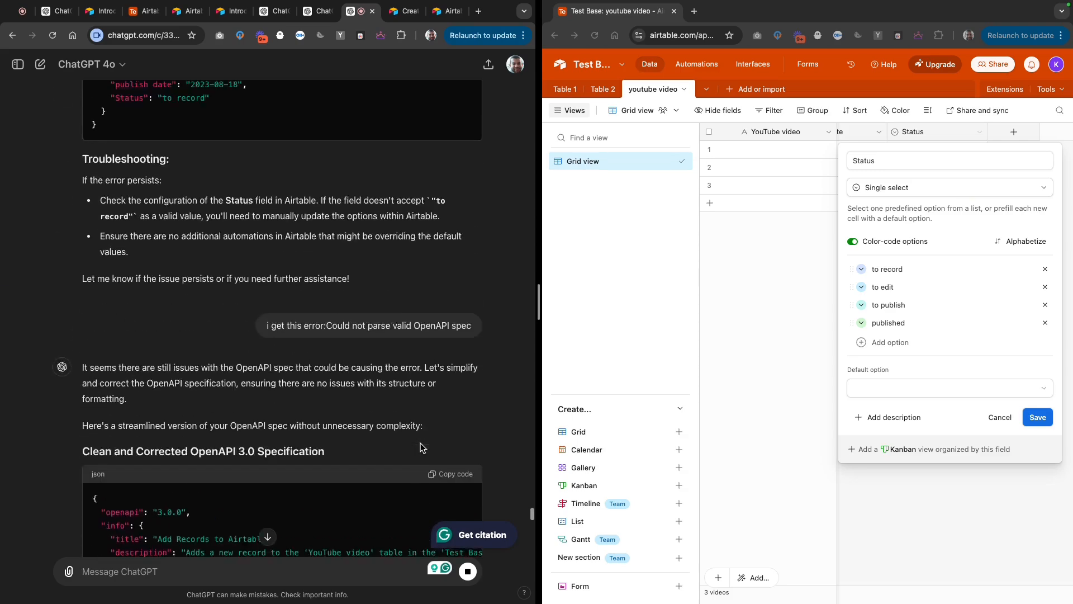
Replace the action schema with the corrected OpenAPI 3.0 specification
left_click(452, 477)
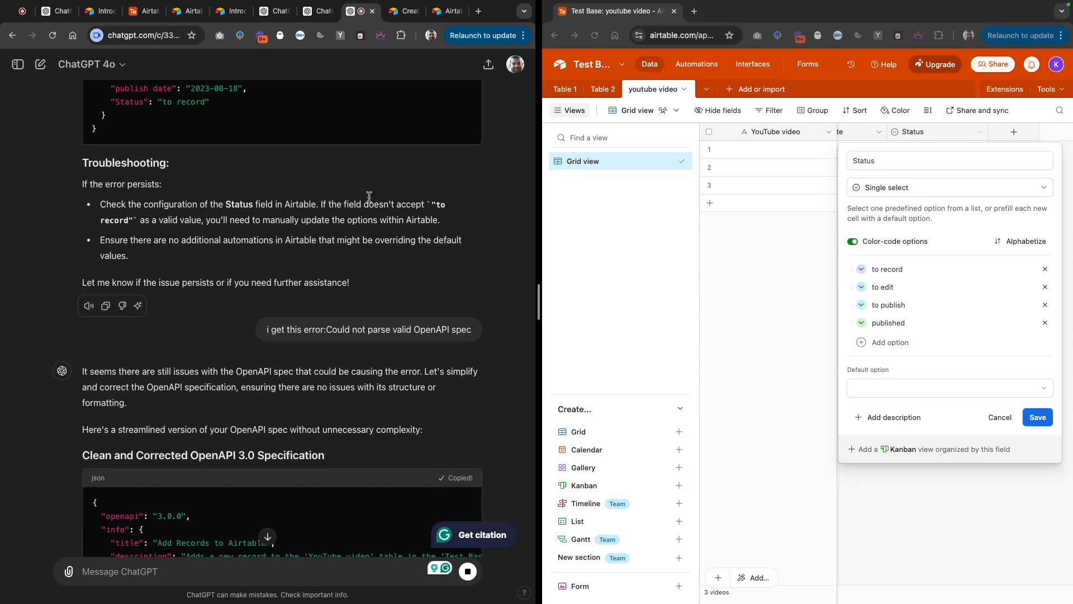
left_click(319, 10)
left_click(147, 369)
key("ctrl+a")
key("ctrl+v")
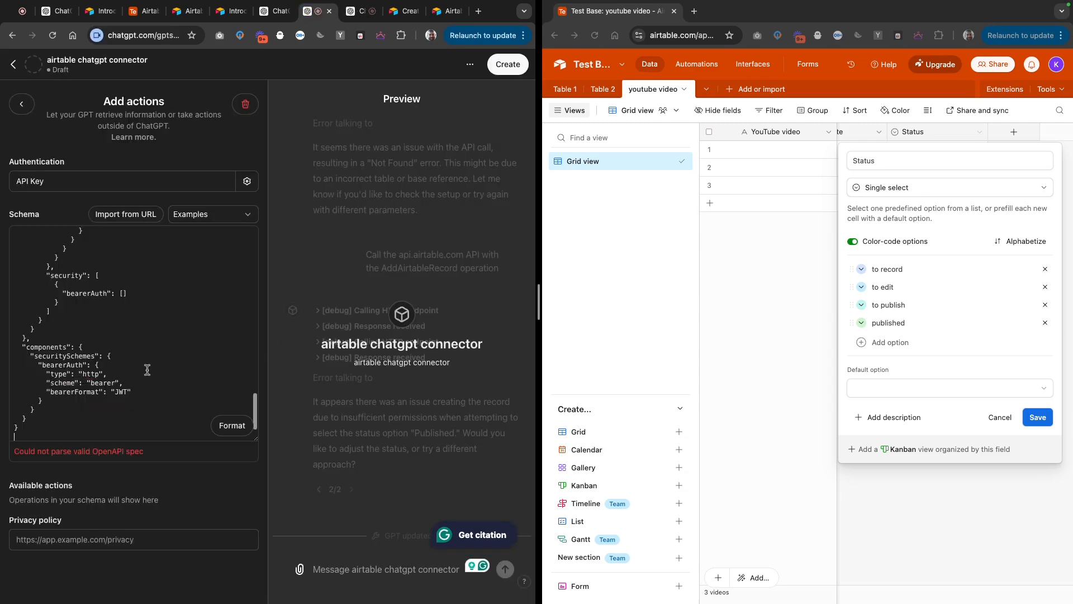
key("BackSpace")
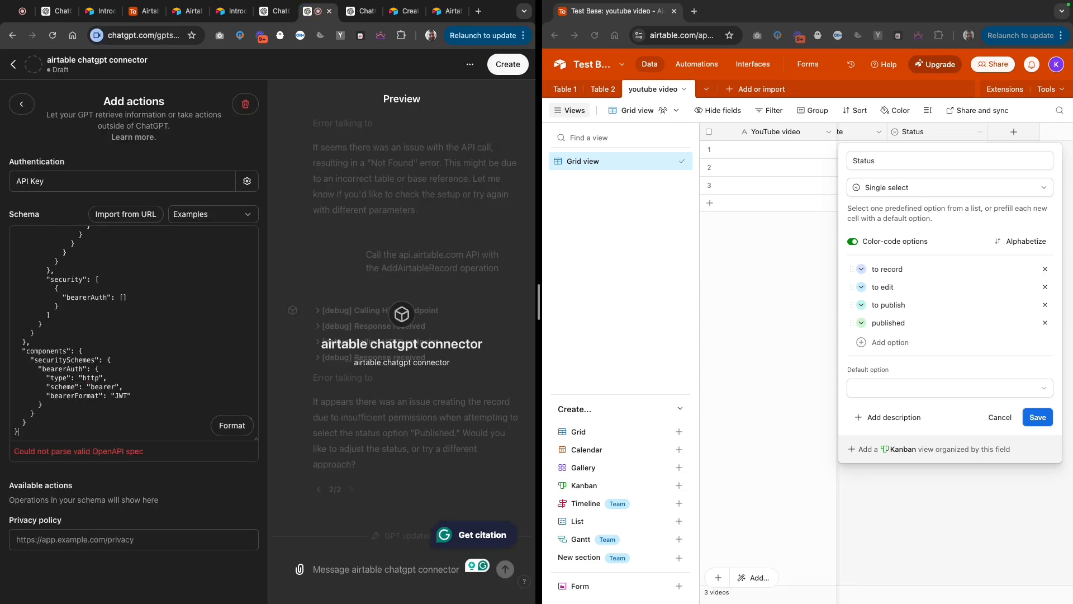
Send 'getting this error:' with the copied schemas-subsection error to ChatGPT
triple_click(77, 462)
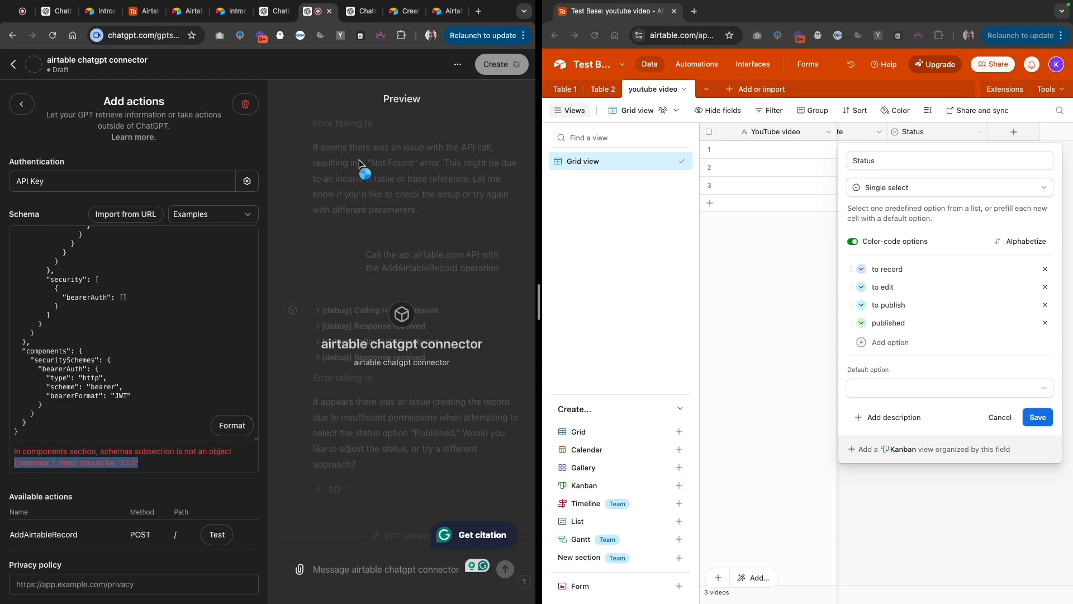
triple_click(128, 451)
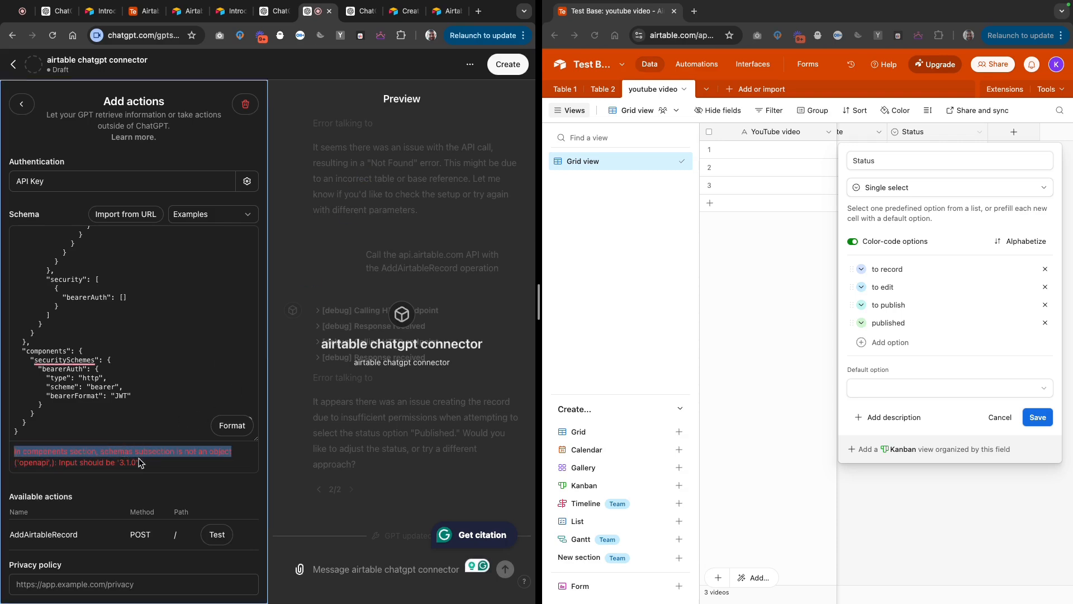
left_click(139, 458, "shift")
key("ctrl+Tab")
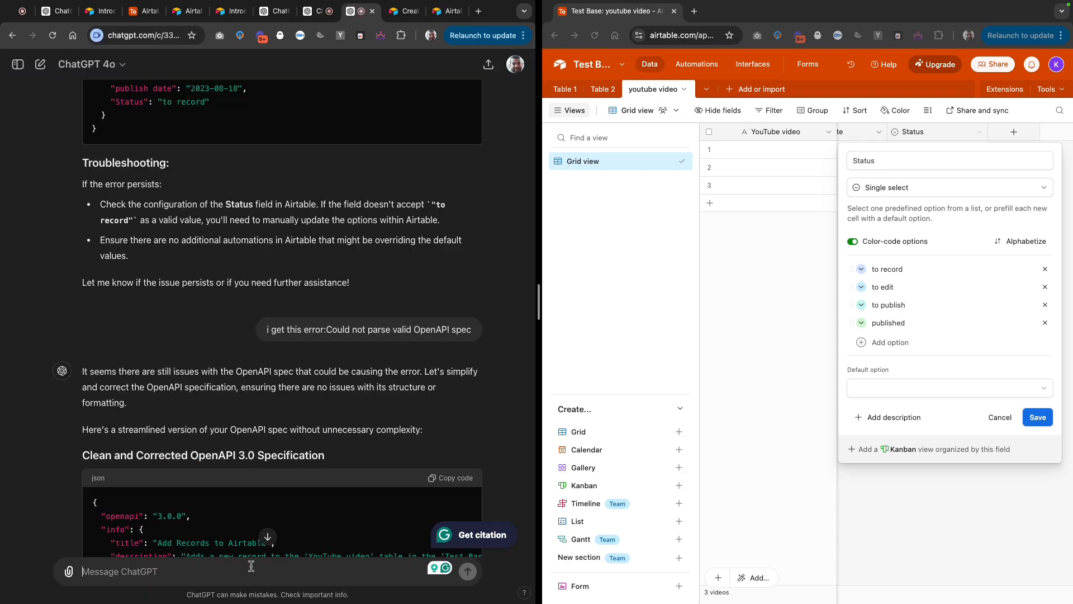
type("getting this erro")
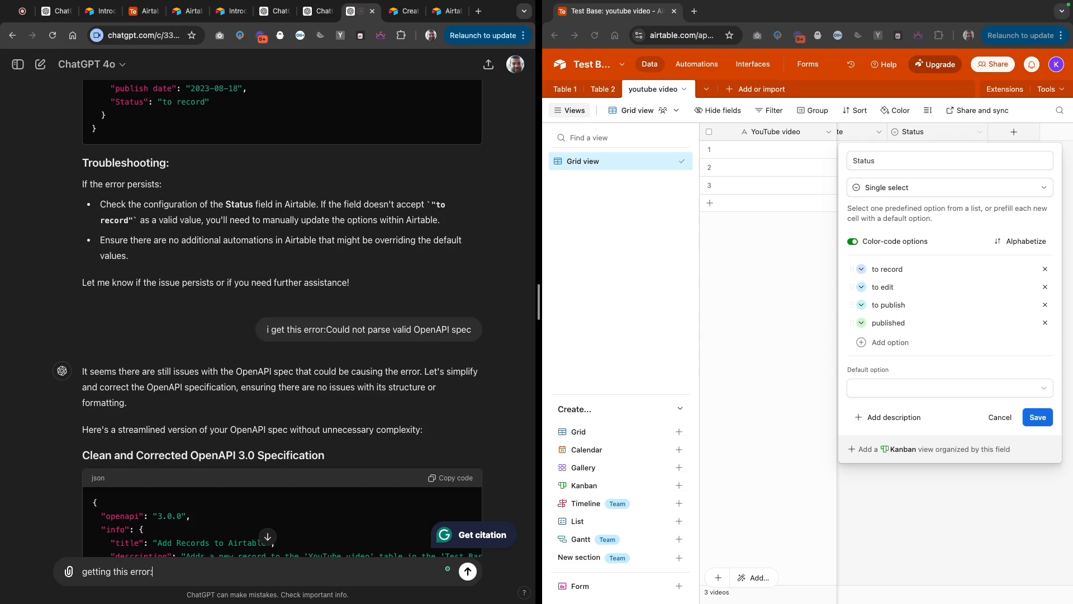
type("r:")
key("ctrl+v")
key("Return")
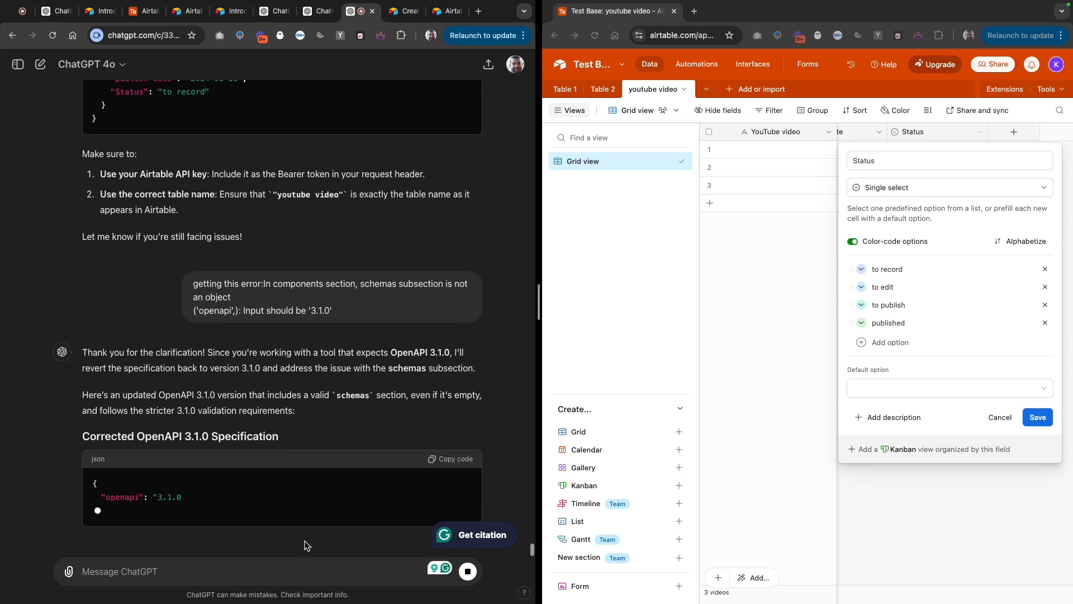
scroll(304, 545, "up", 1)
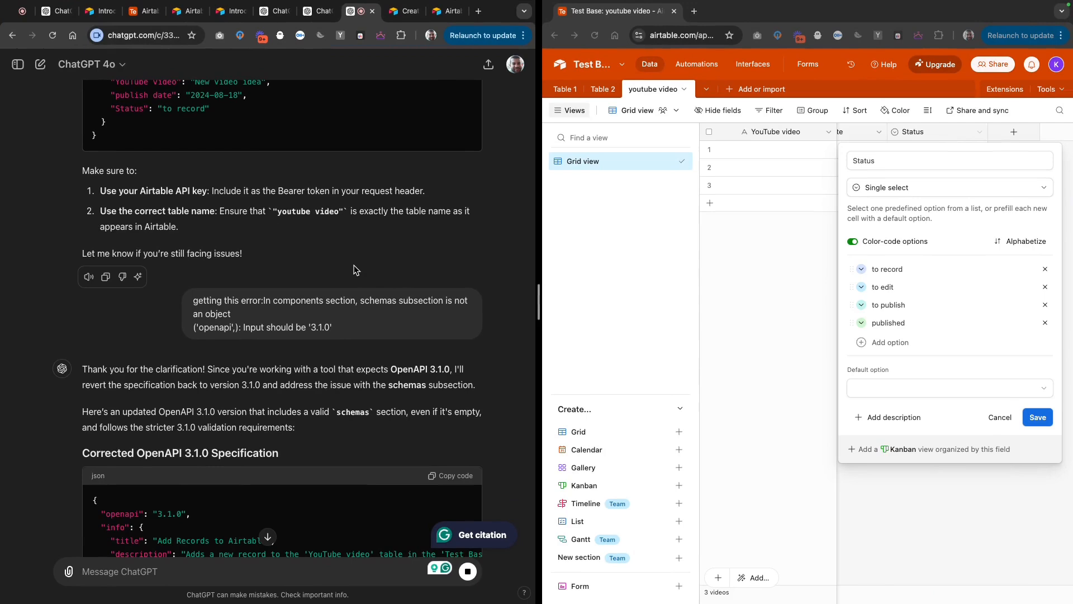
scroll(374, 391, "down", 15)
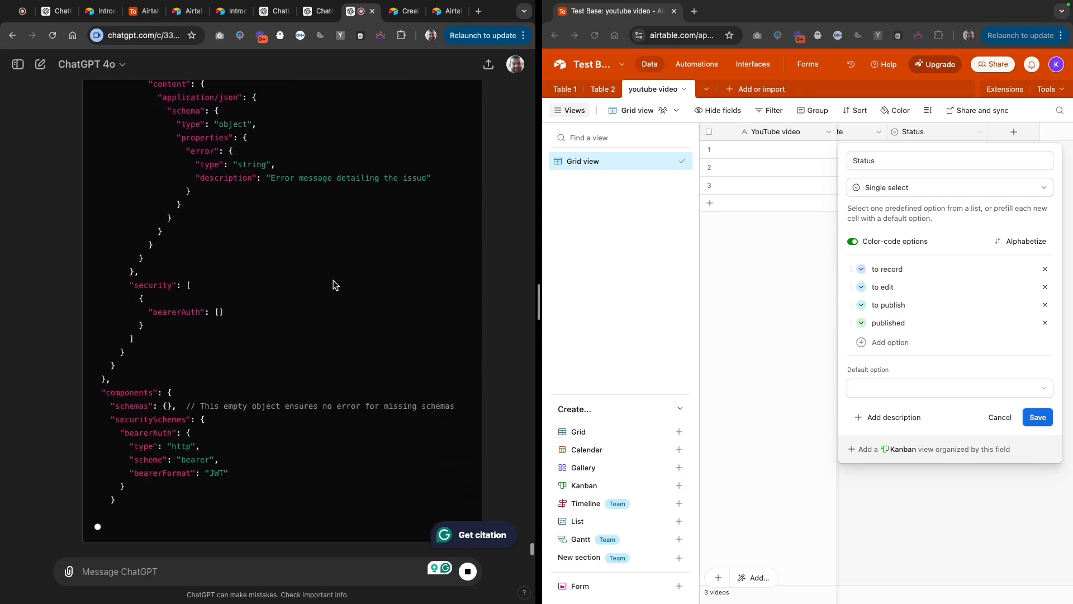
Replace the action schema with the corrected OpenAPI 3.1.0 specification
scroll(333, 285, "up", 20)
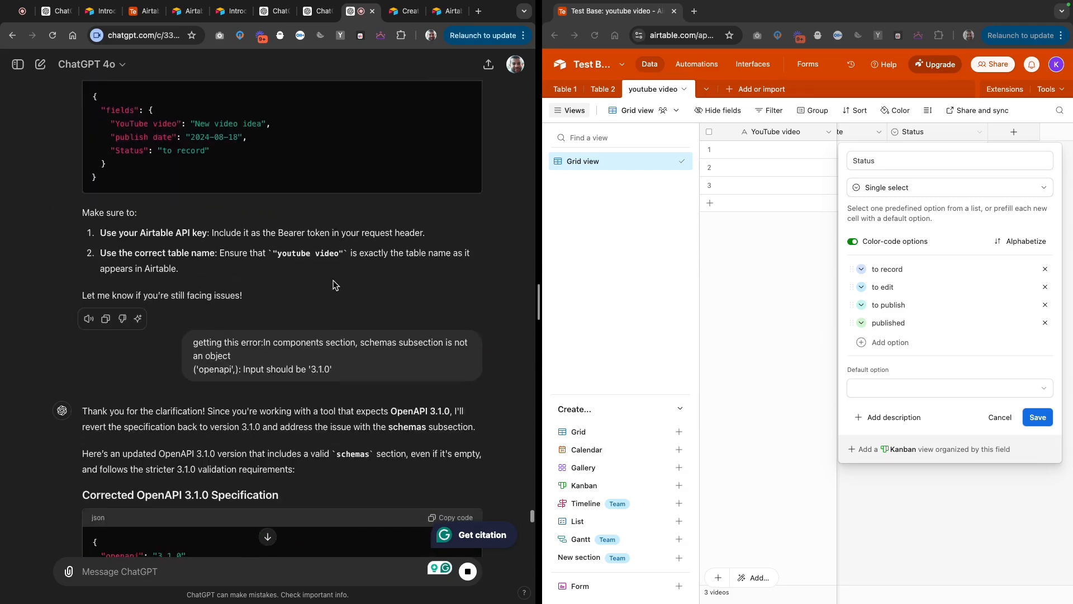
scroll(333, 285, "down", 1)
left_click(453, 503)
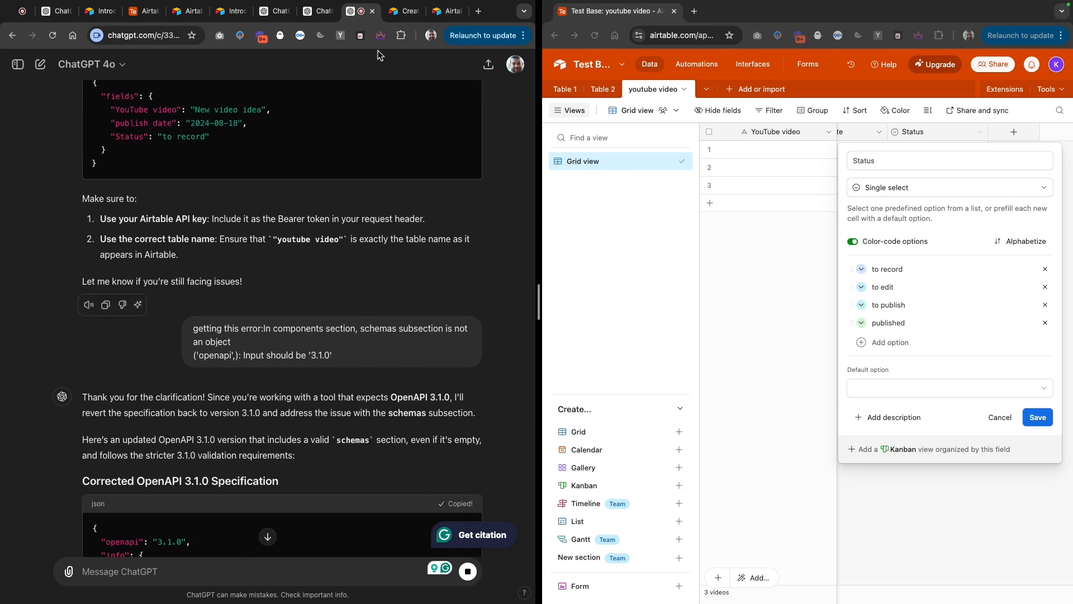
left_click(316, 10)
left_click(196, 345)
key("ctrl+a")
key("ctrl+v")
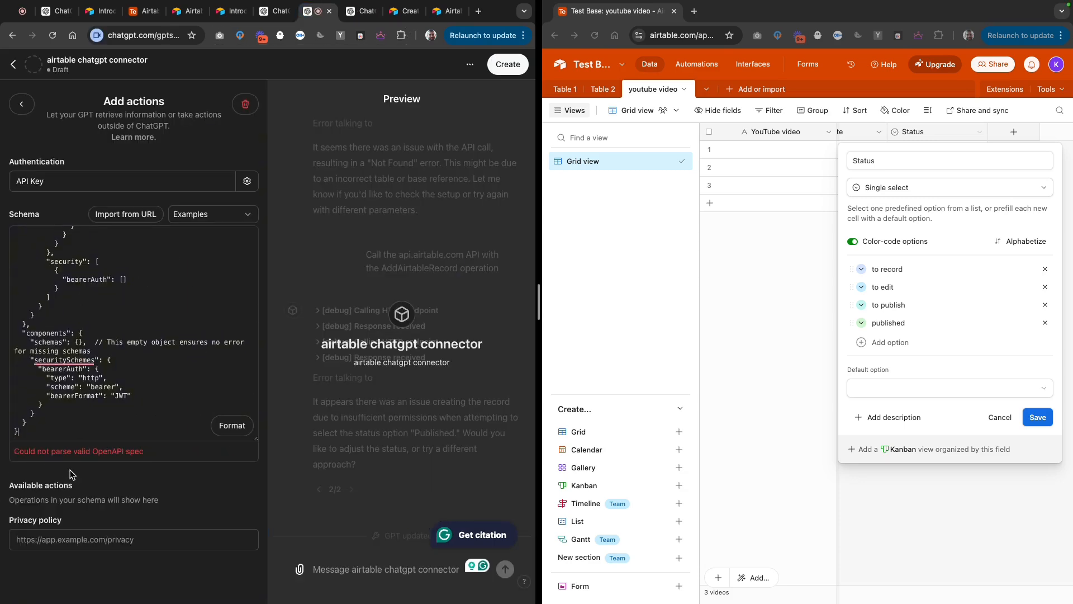
Send 'getting this error again:' with the copied parse error to ChatGPT
triple_click(96, 450)
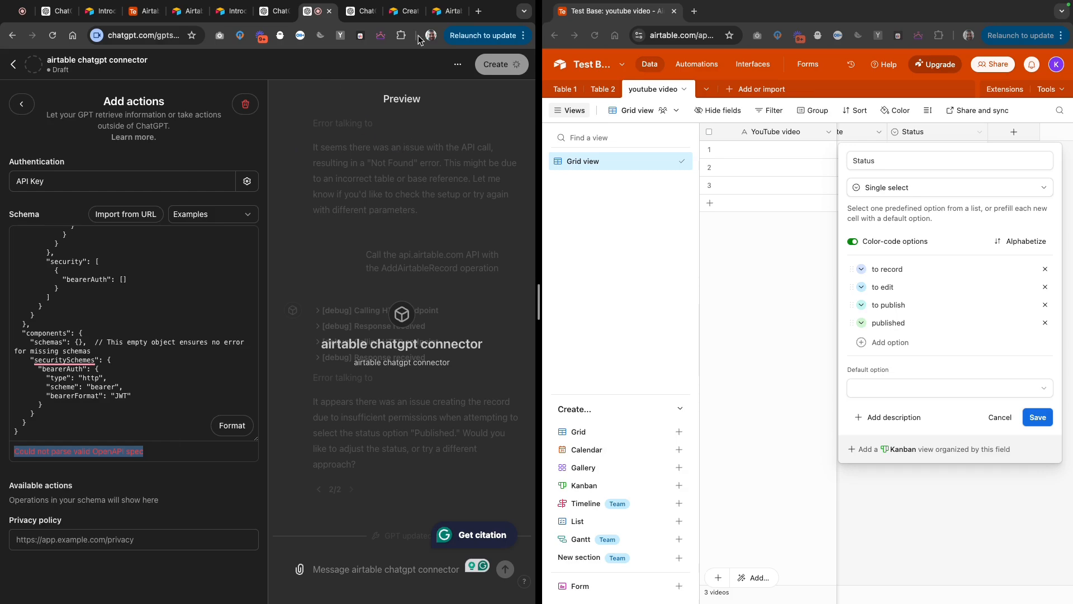
left_click(362, 11)
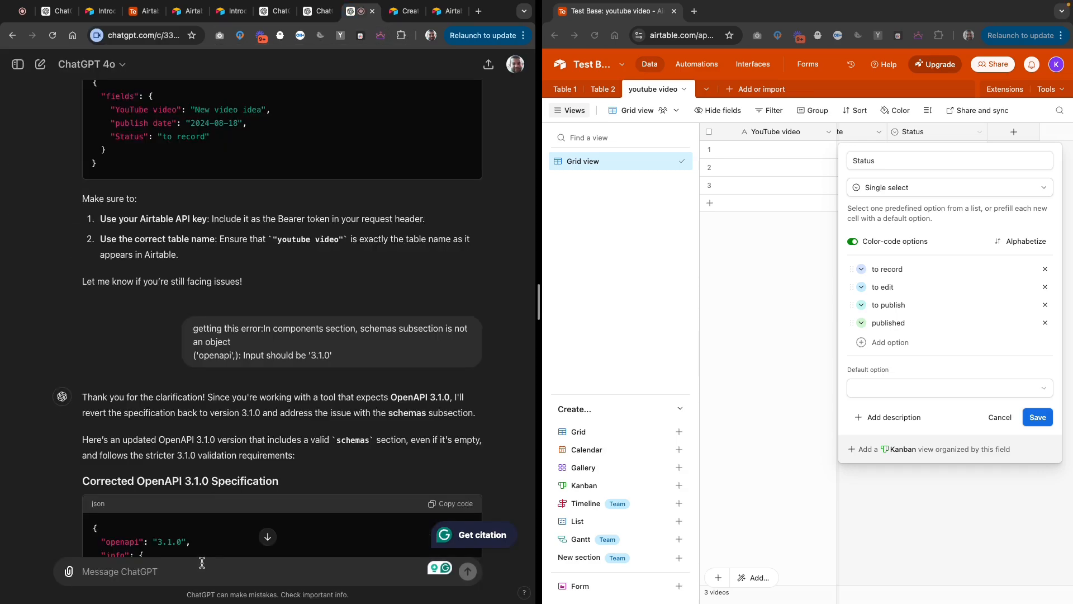
left_click(201, 562)
type("getting this error again")
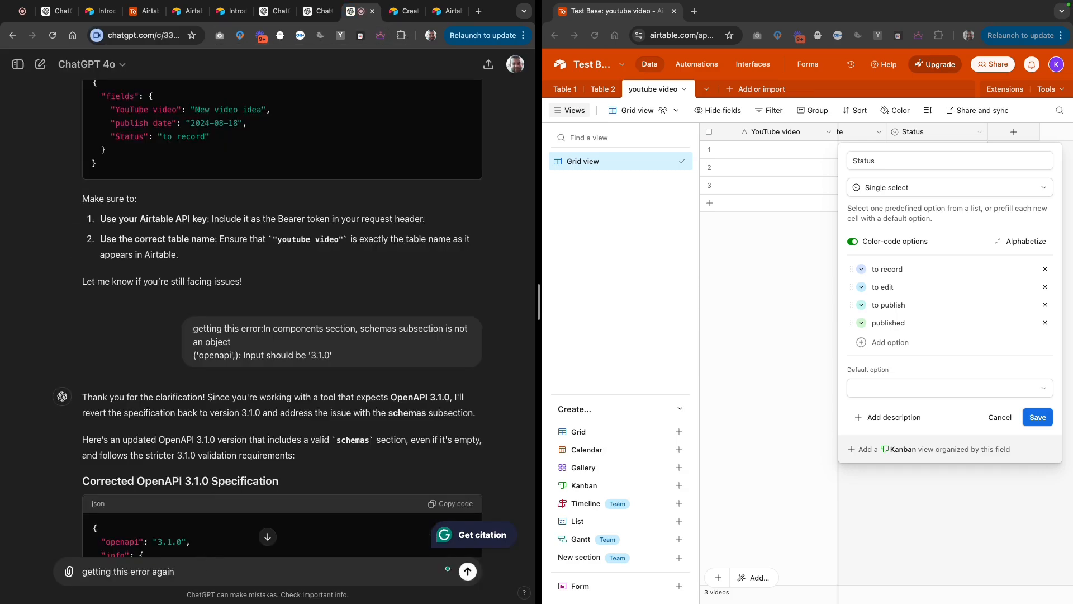
type(":")
key("shift+Return")
key("super+v")
key("Return")
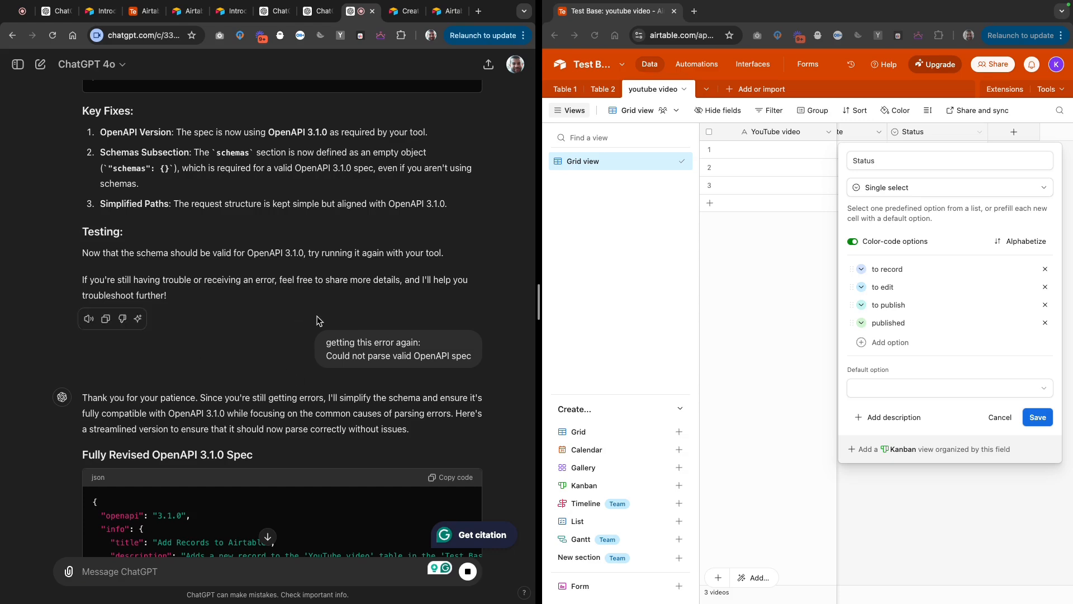
Replace the action schema with ChatGPT's fully revised 'Add Records to Airtable' spec
scroll(343, 380, "down", 3)
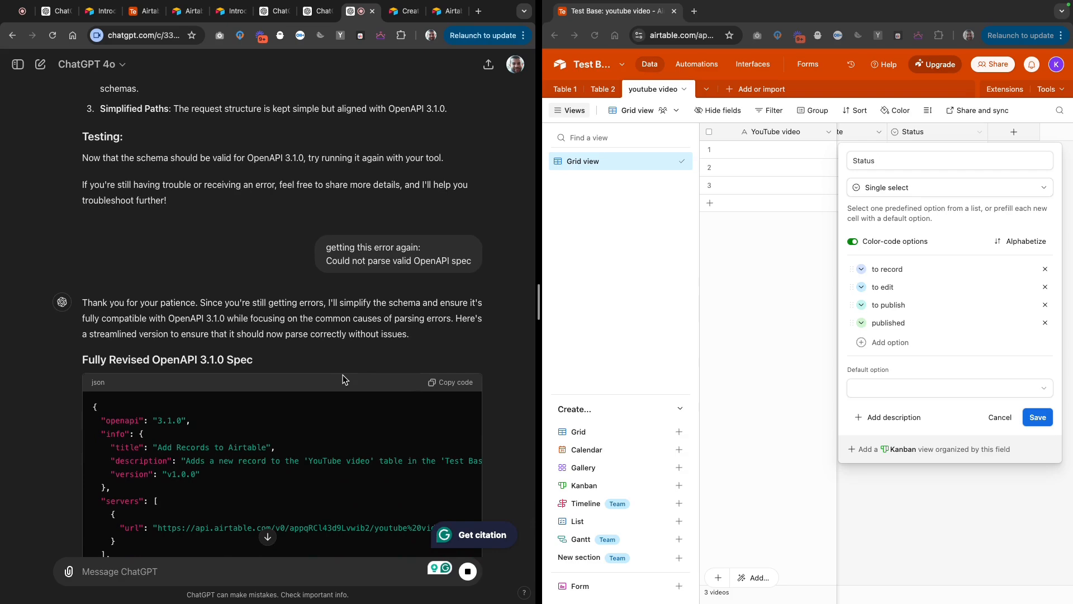
scroll(431, 327, "up", 1)
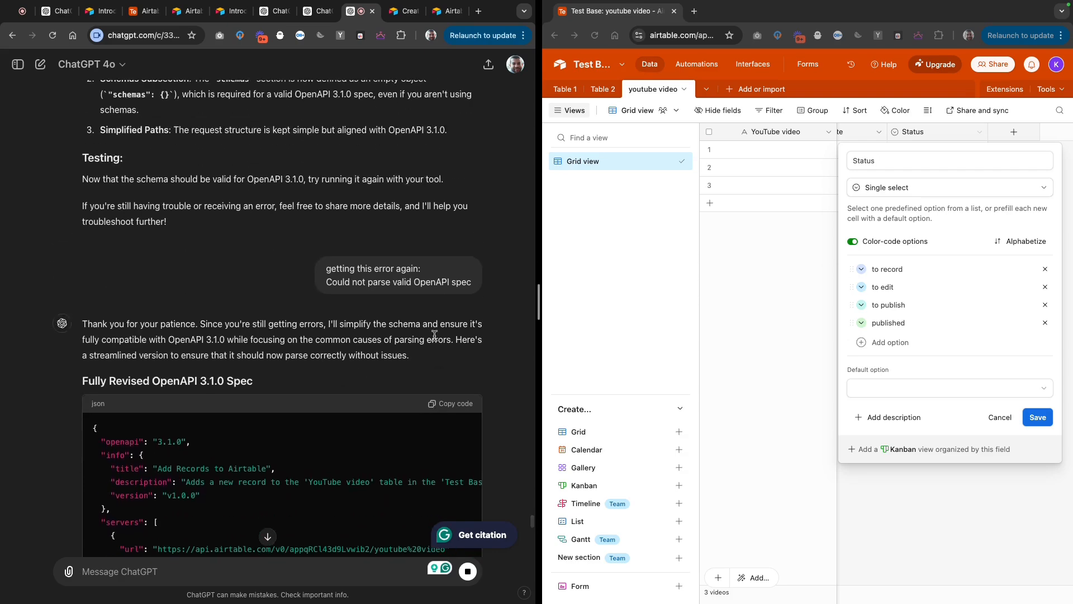
scroll(435, 336, "down", 20)
scroll(436, 338, "up", 20)
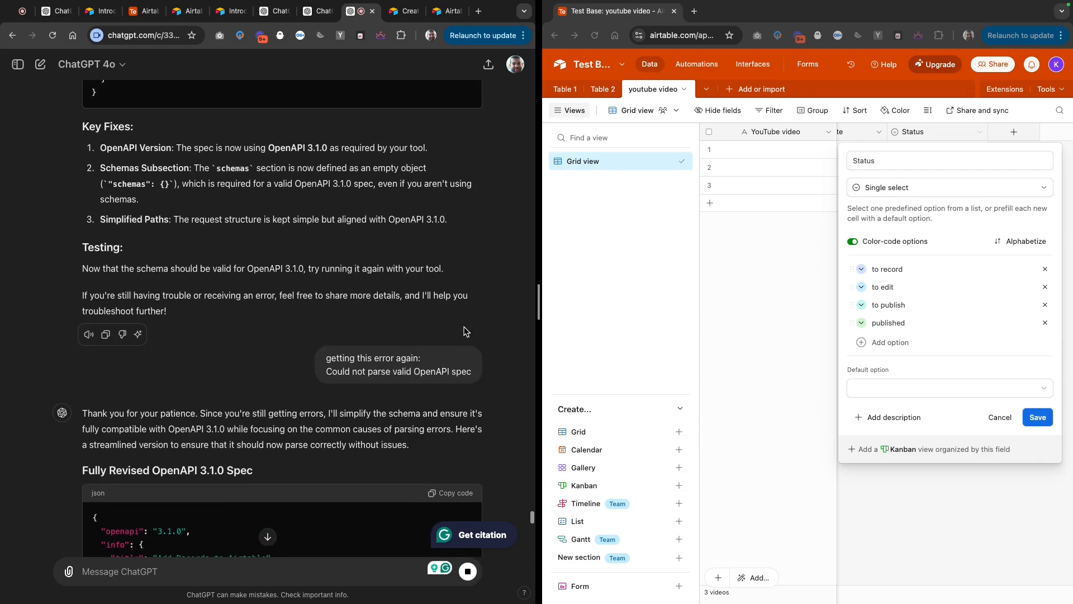
left_click(450, 494)
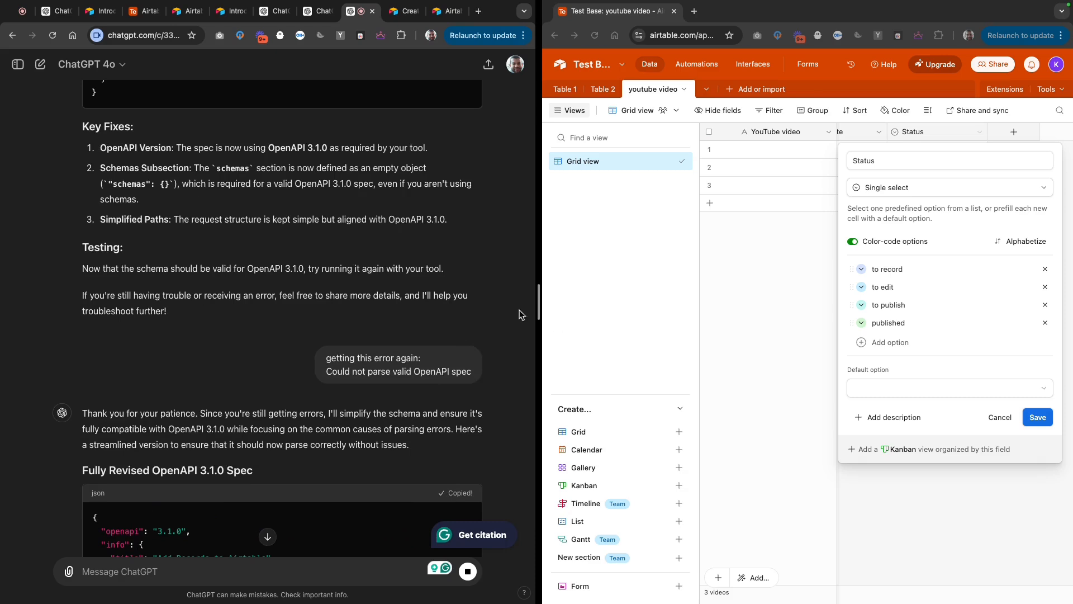
left_click(317, 12)
left_click(203, 306)
key("ctrl+a")
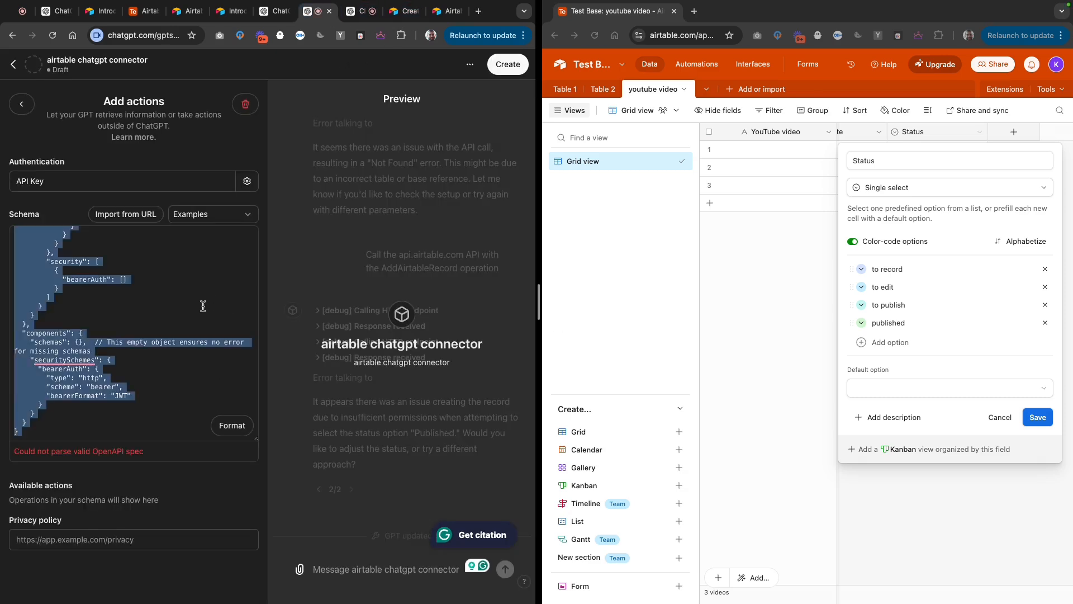
key("ctrl+v")
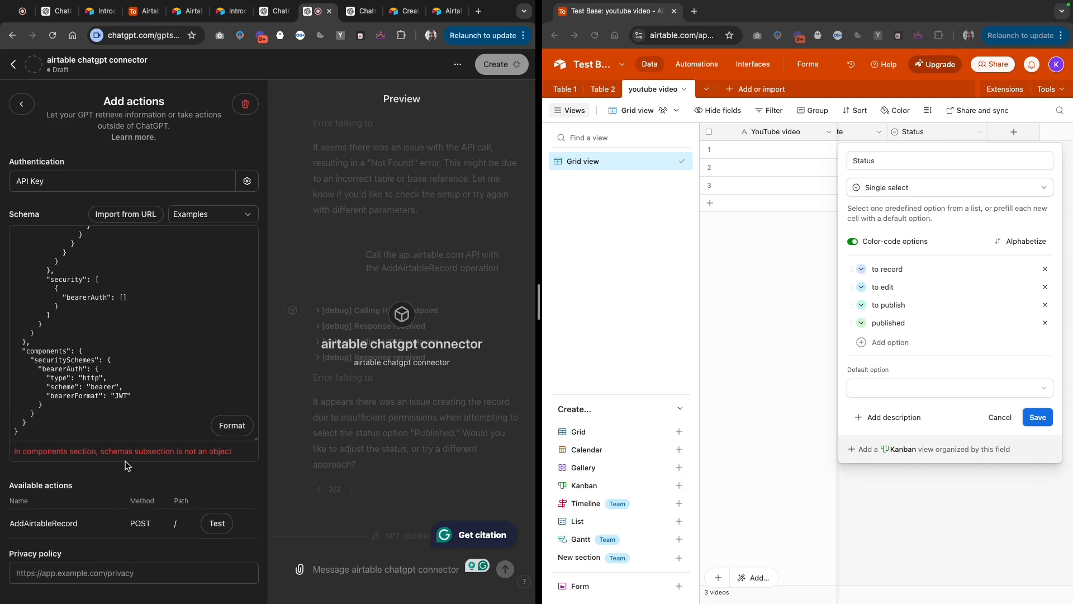
Send 'now getting this error:' with the copied schemas-subsection error
triple_click(121, 451)
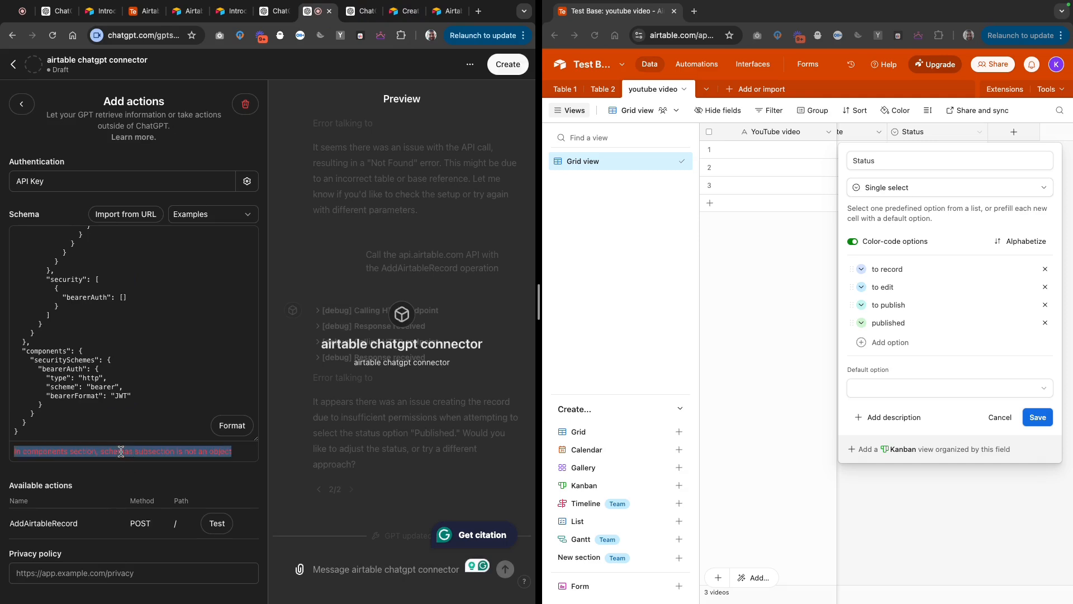
left_click(360, 12)
type("now get")
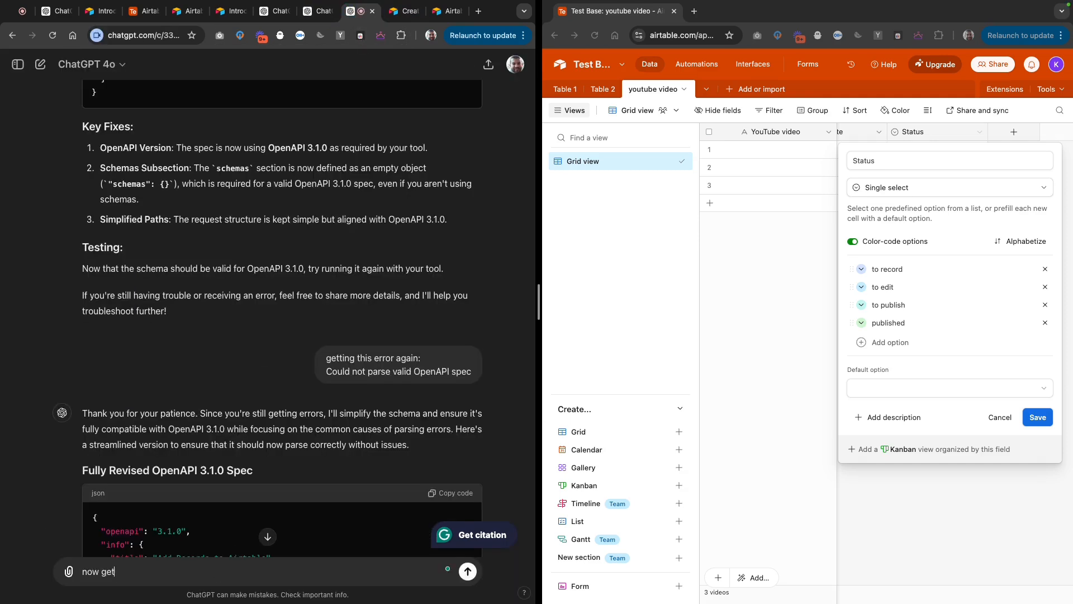
type("ting this error:")
key("shift+Return")
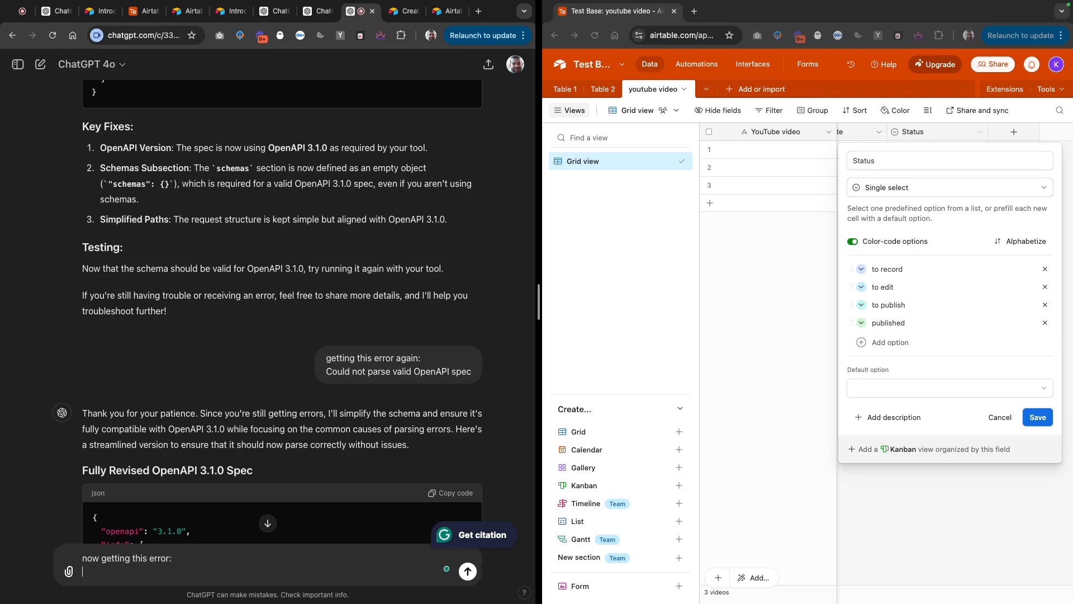
key("super+v")
key("Return")
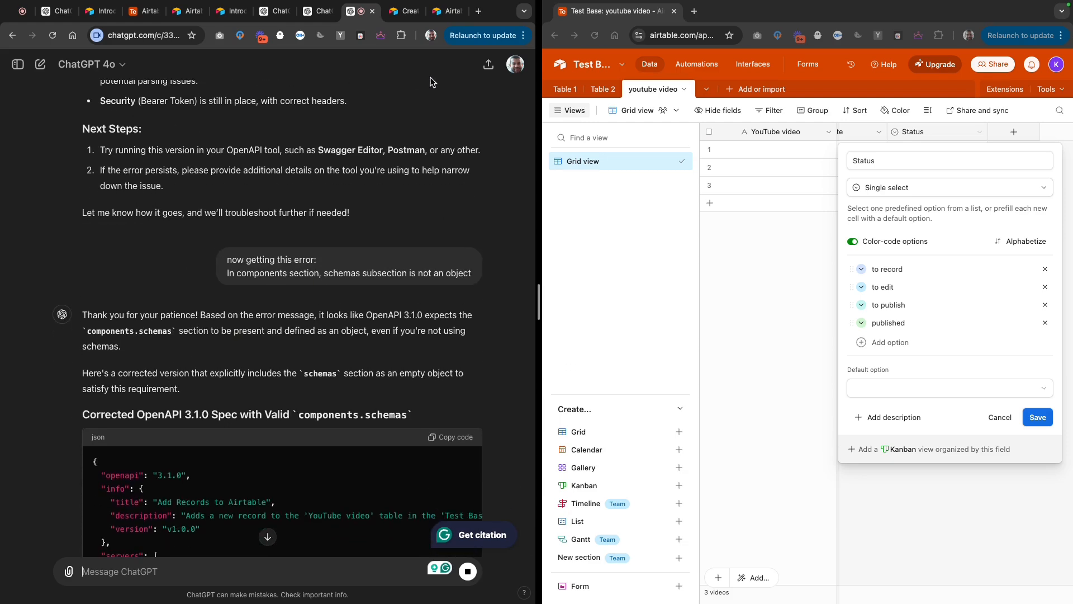
Close the Airtable Status field editor unsaved and return to the troubleshooting chat
left_click(1005, 416)
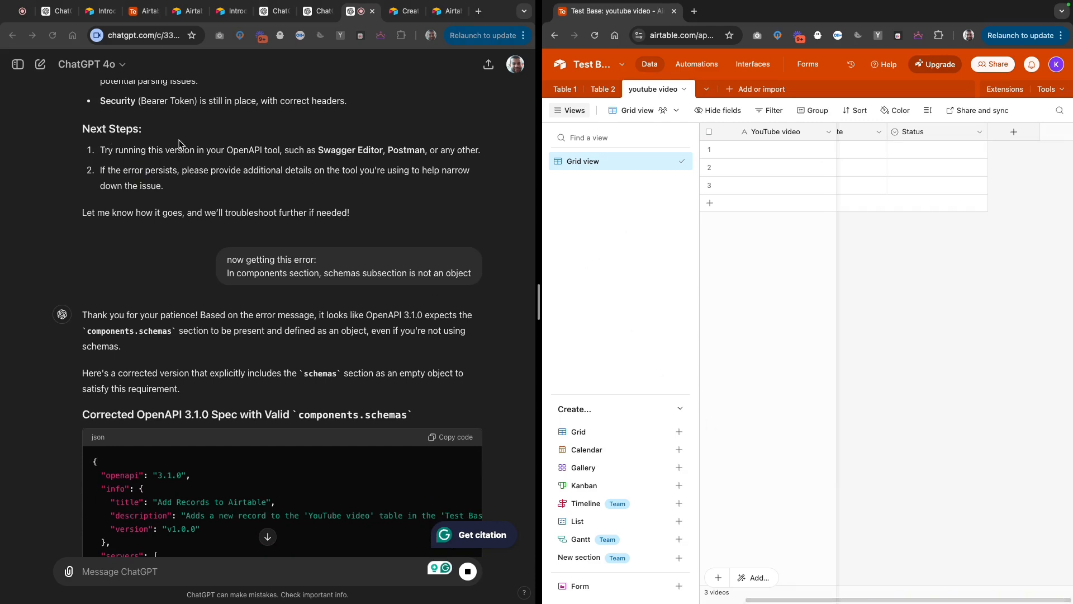
left_click(317, 11)
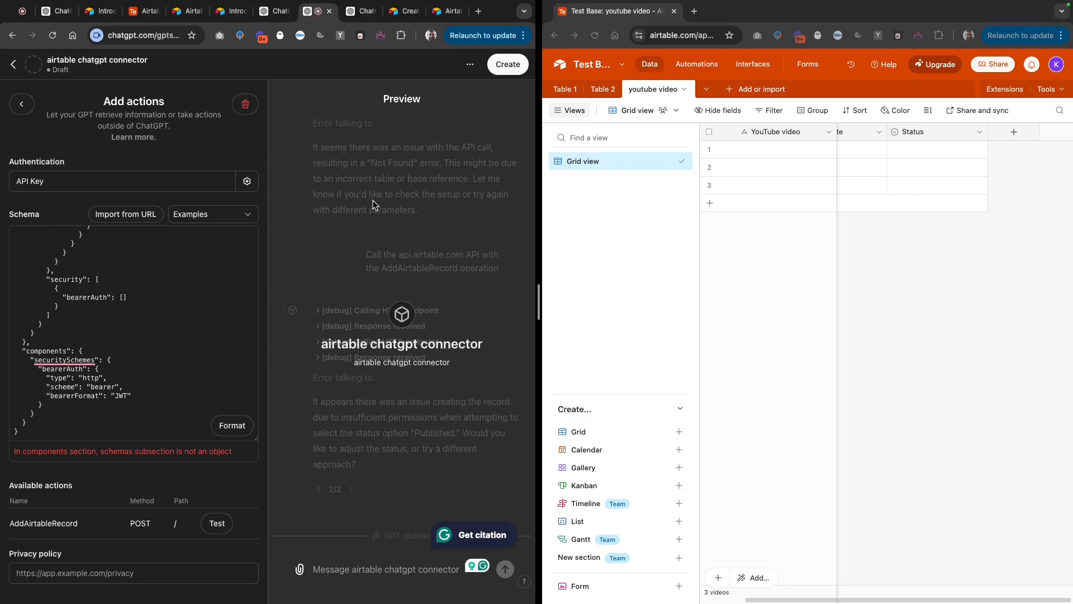
key("ctrl+Tab")
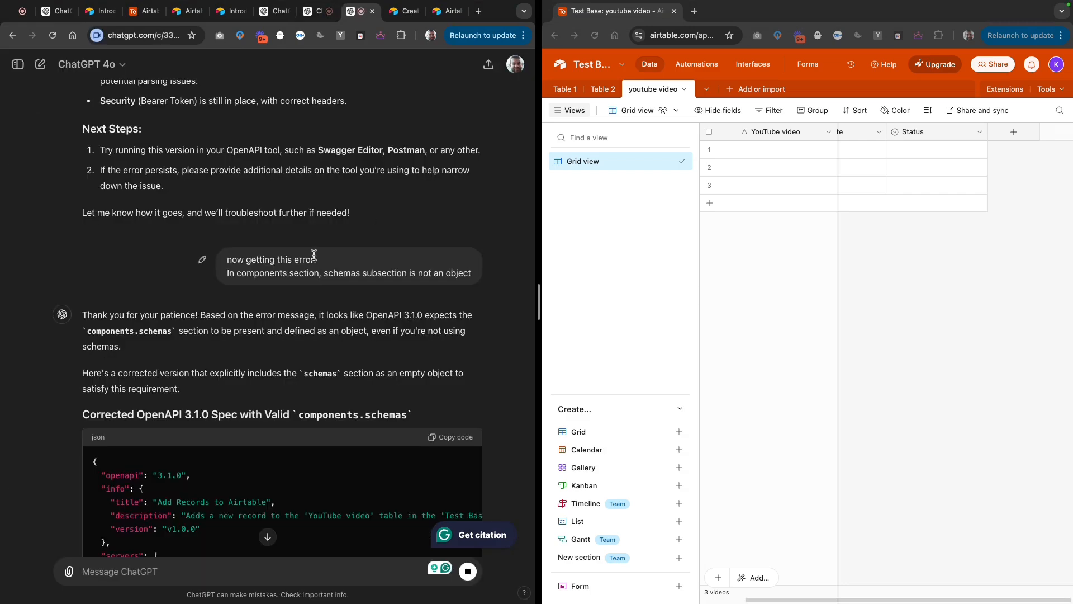
scroll(272, 264, "down", 1)
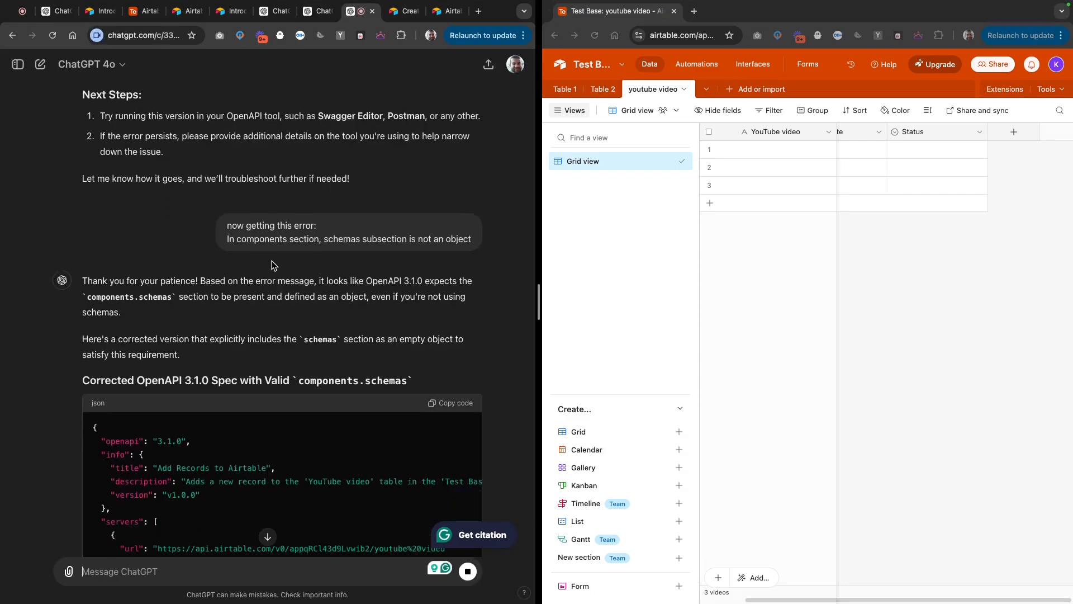
scroll(273, 264, "down", 10)
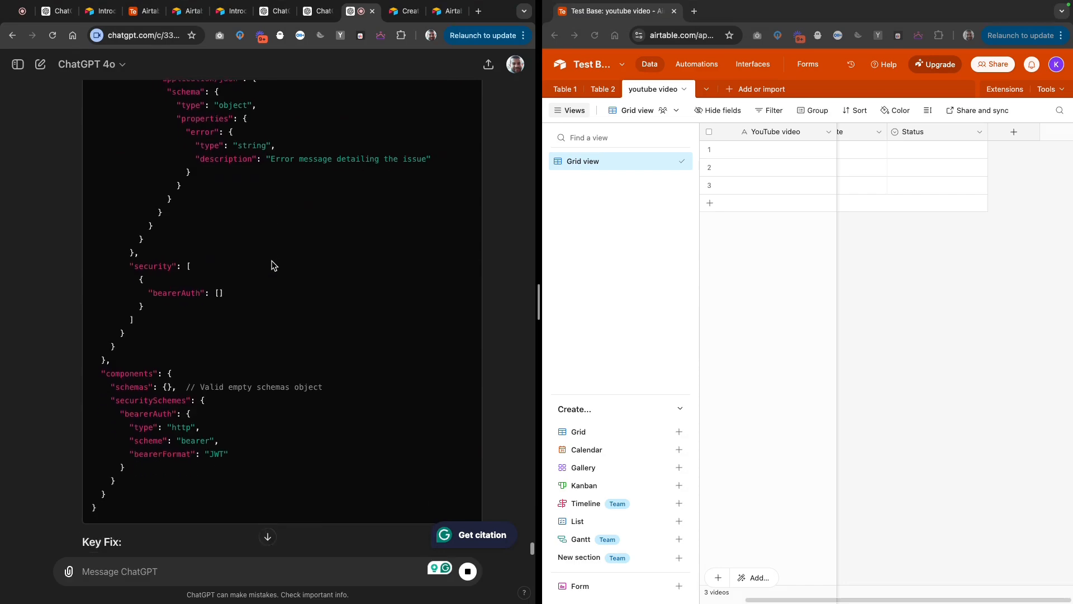
scroll(273, 266, "up", 20)
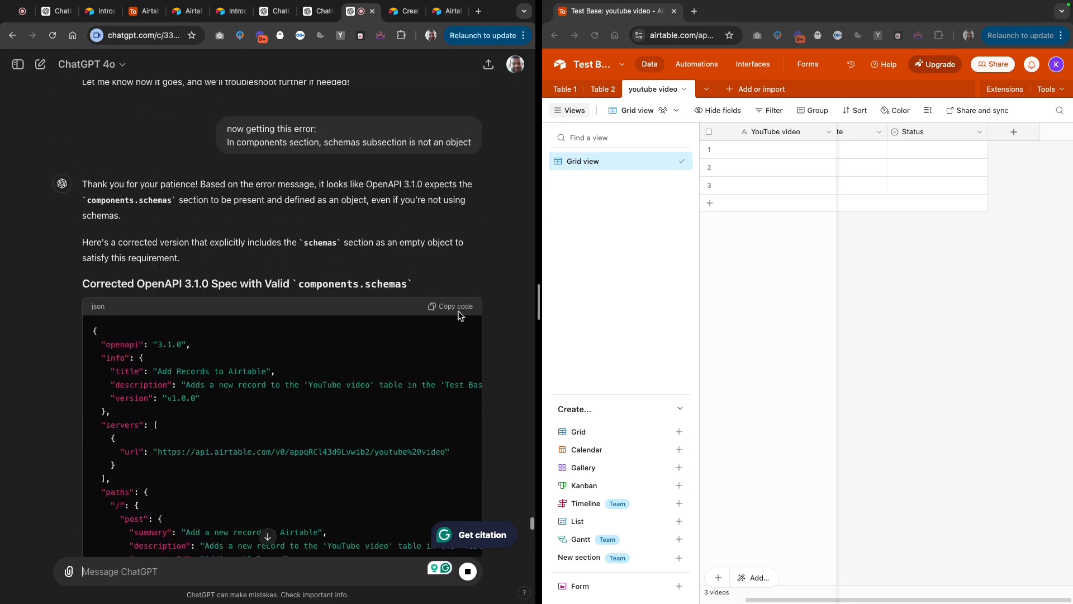
Replace the action schema with the corrected spec declaring an empty components.schemas
left_click(459, 310)
left_click(323, 13)
left_click(202, 276)
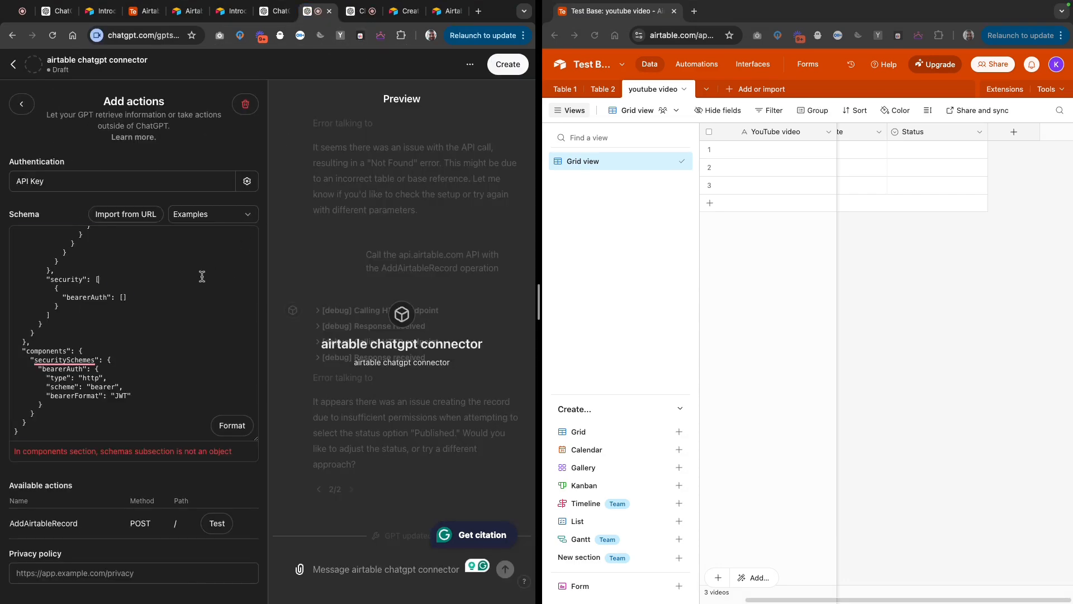
key("super+a")
key("super+v")
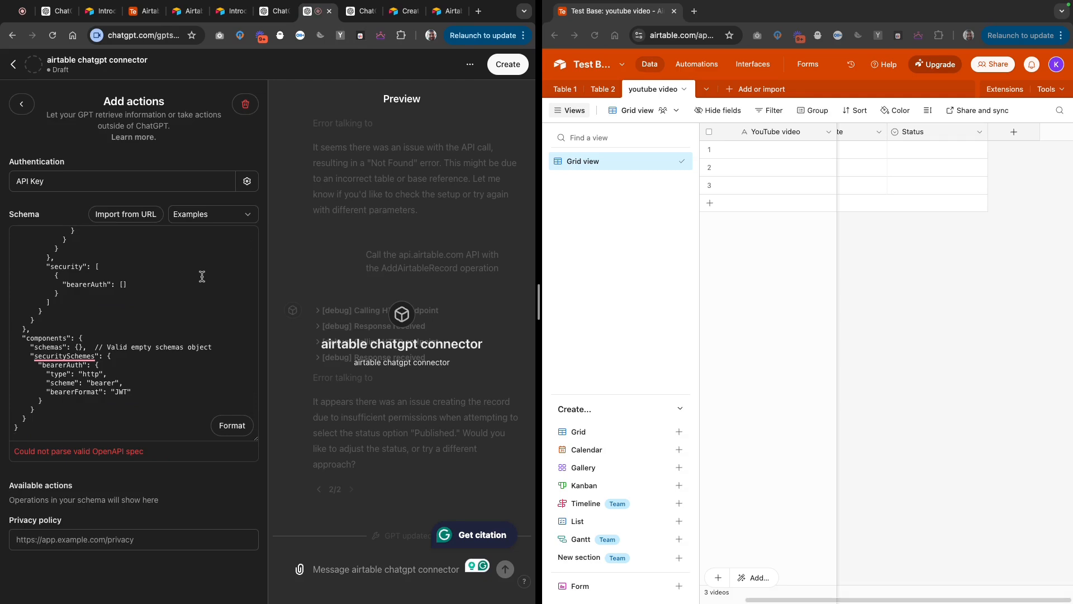
key("BackSpace")
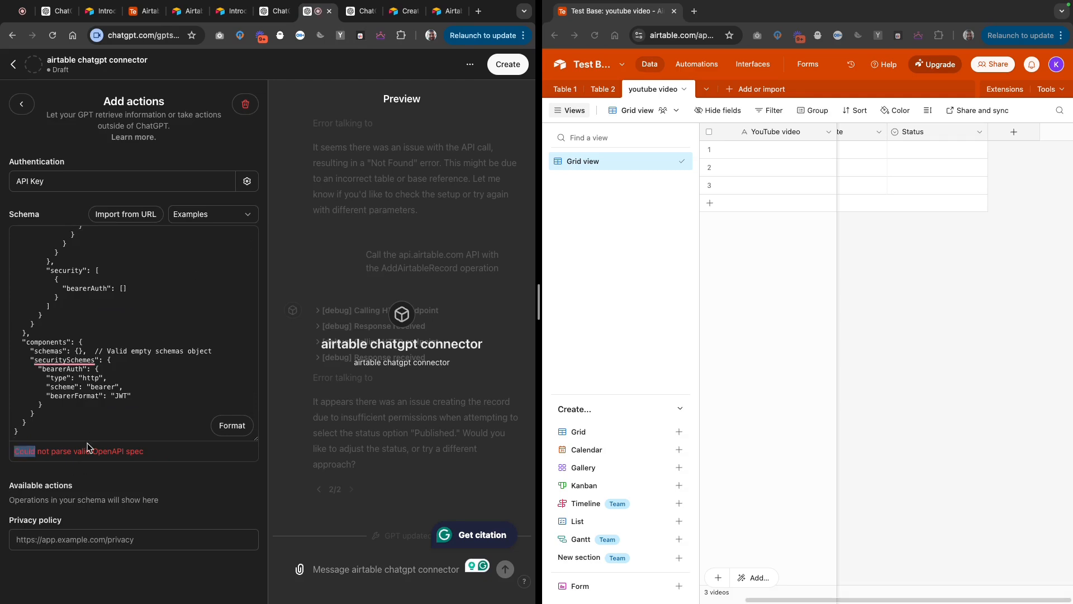
Send 'please fix this' with the copied 'Could not parse' error
triple_click(97, 447)
key("ctrl+Tab")
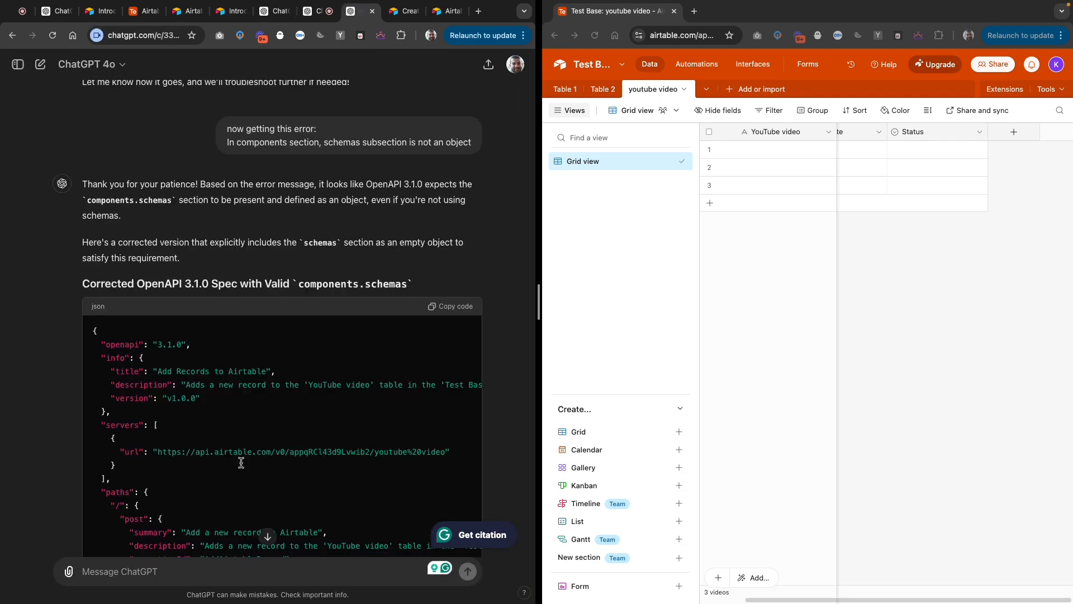
type("please fix this error i'm now gettting!!")
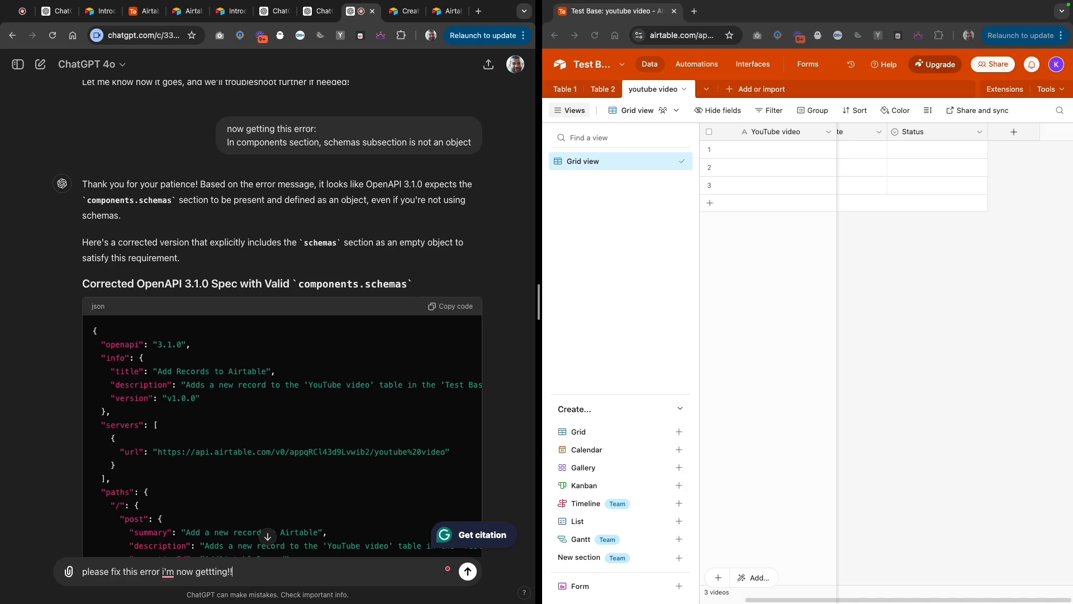
key("shift+Return")
key("shift+Return")
key("ctrl+v")
key("Return")
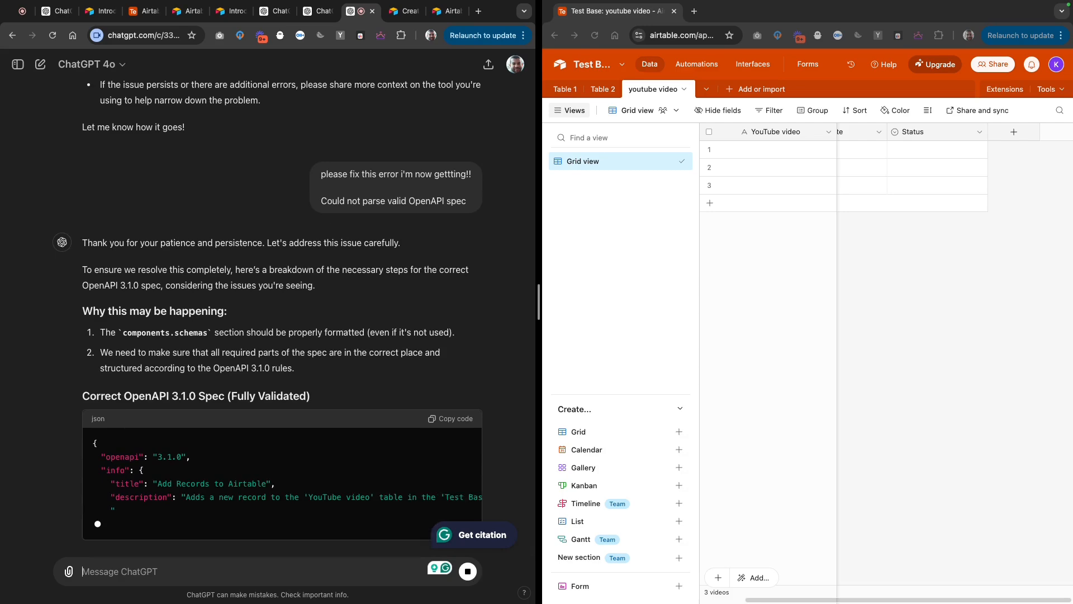
Read through the fully validated OpenAPI 3.1.0 spec, then go back to the action editor
scroll(330, 306, "up", 2)
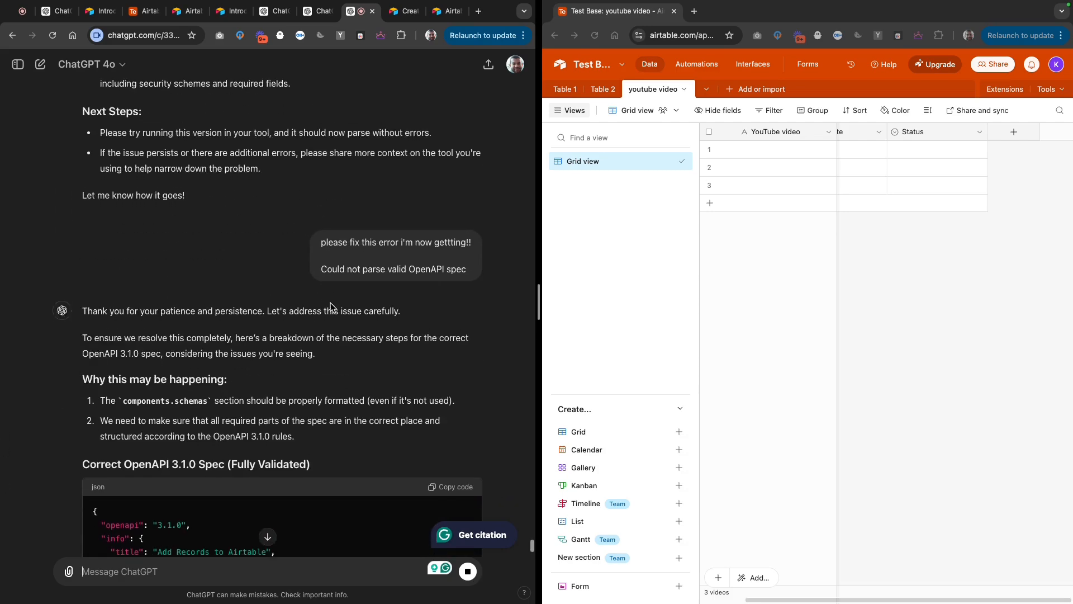
scroll(331, 307, "down", 2)
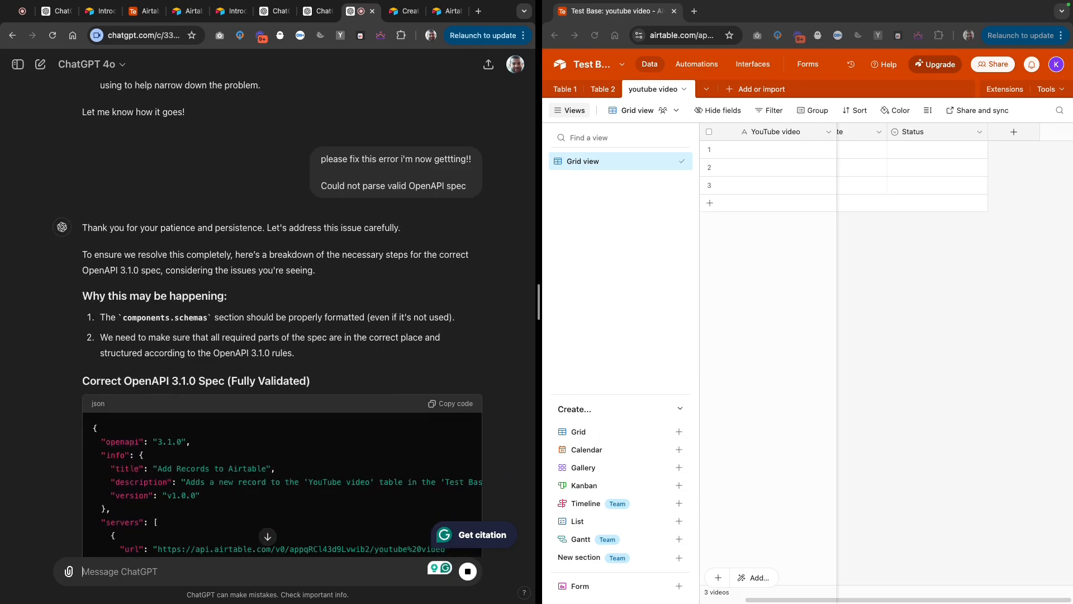
left_click(800, 21)
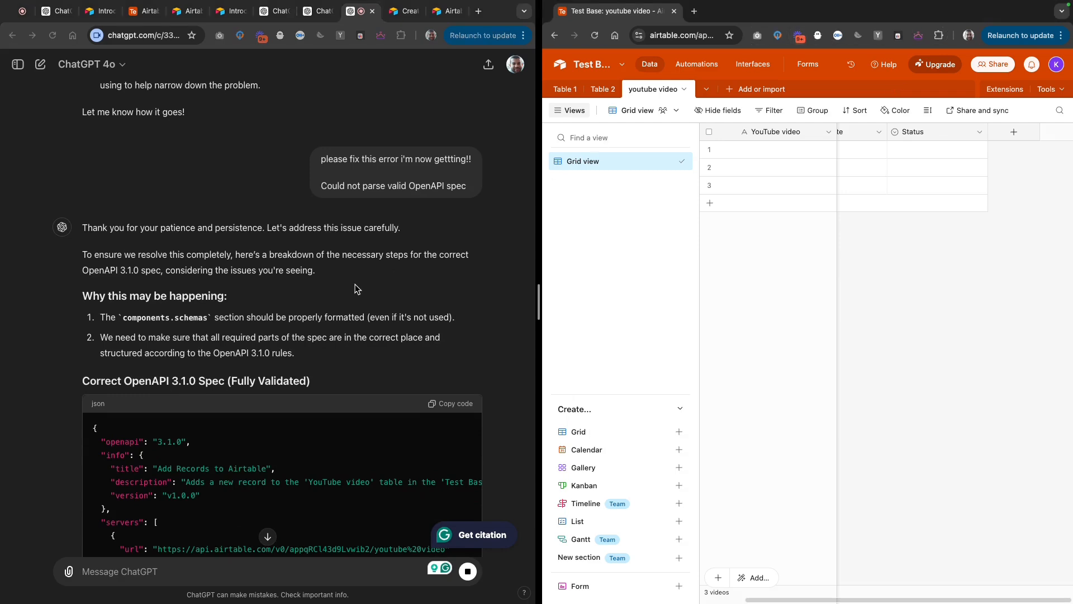
scroll(351, 328, "down", 2)
scroll(350, 329, "up", 2)
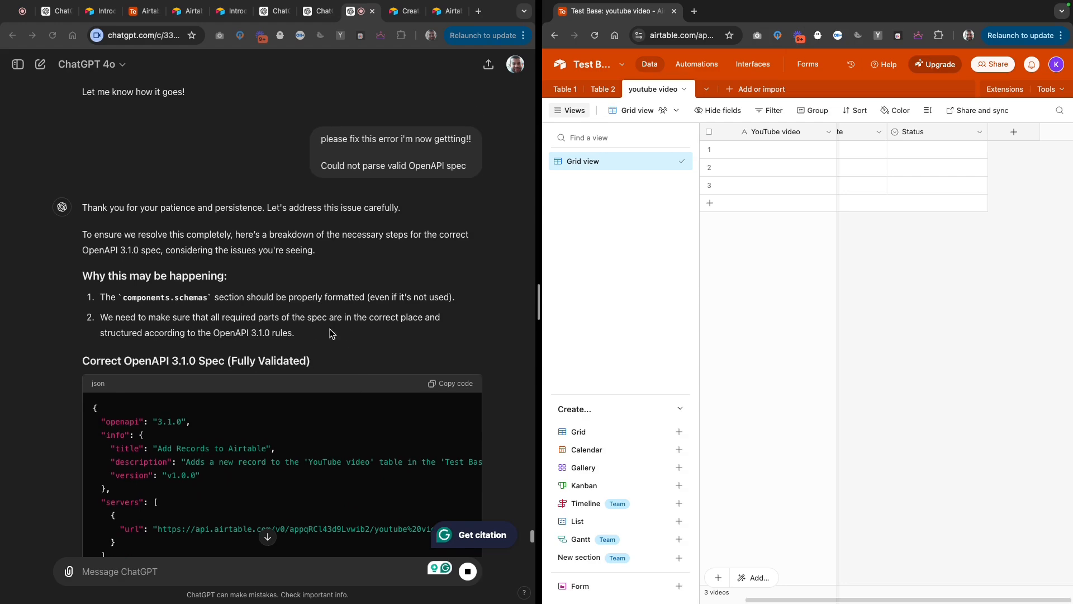
scroll(290, 286, "up", 1)
scroll(290, 286, "up", 1)
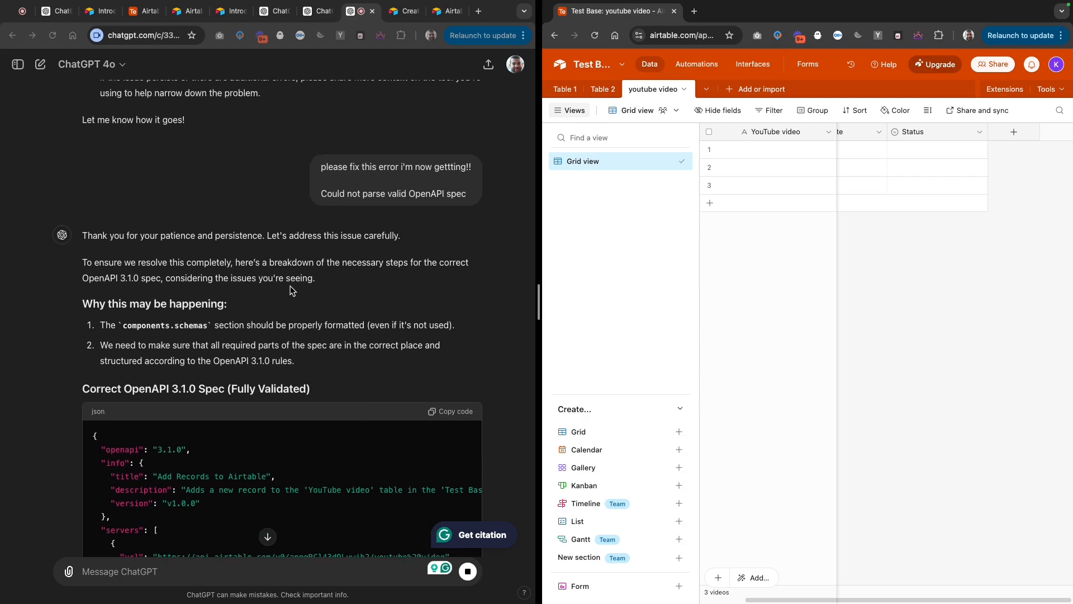
scroll(290, 286, "down", 15)
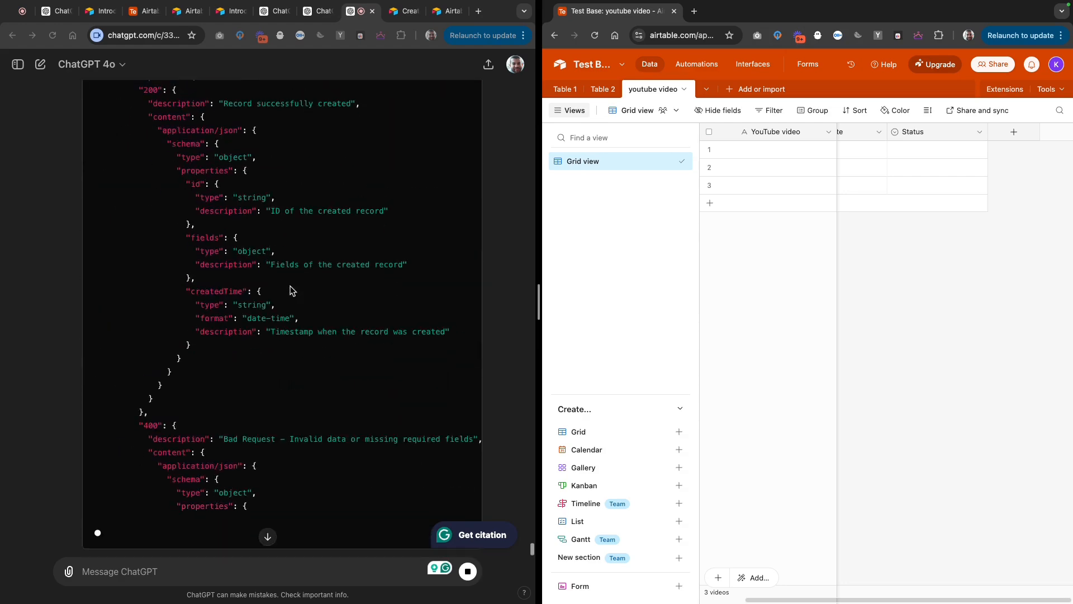
scroll(290, 286, "down", 1)
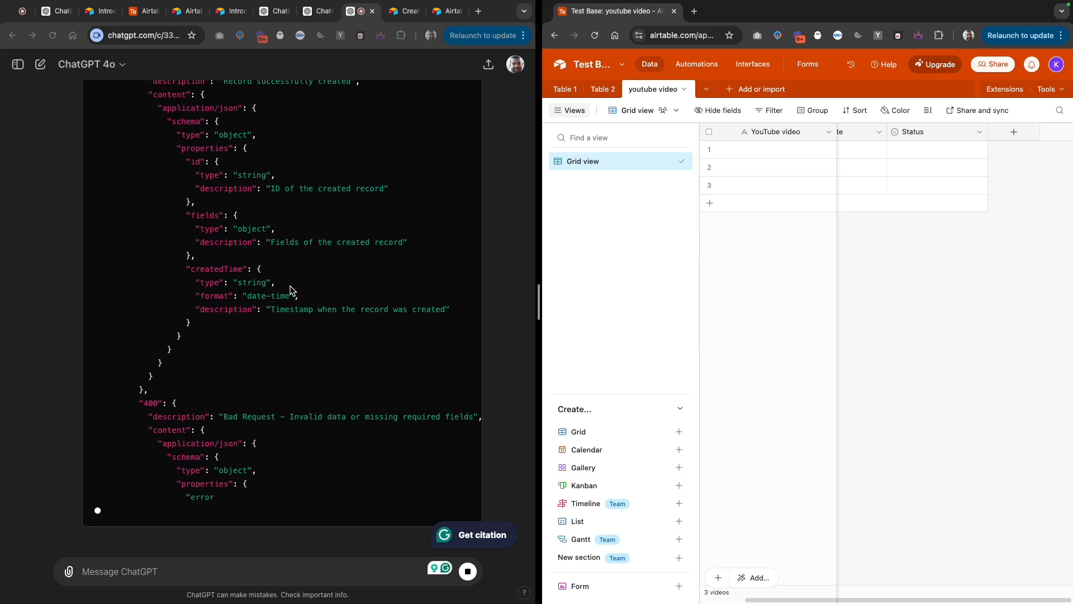
scroll(290, 289, "up", 15)
scroll(290, 289, "down", 15)
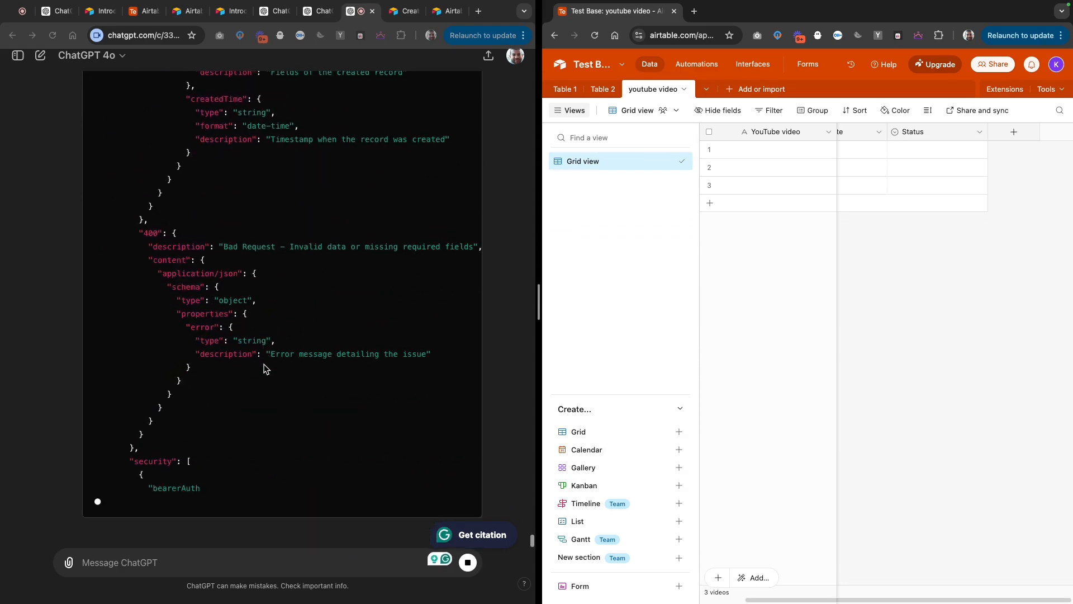
scroll(266, 368, "up", 20)
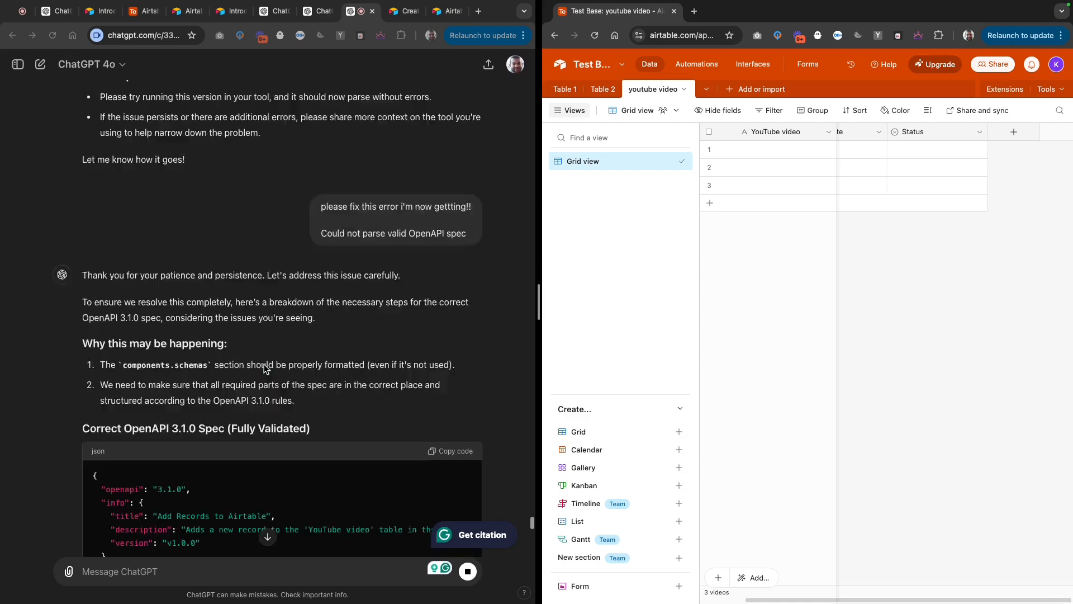
scroll(335, 363, "down", 6)
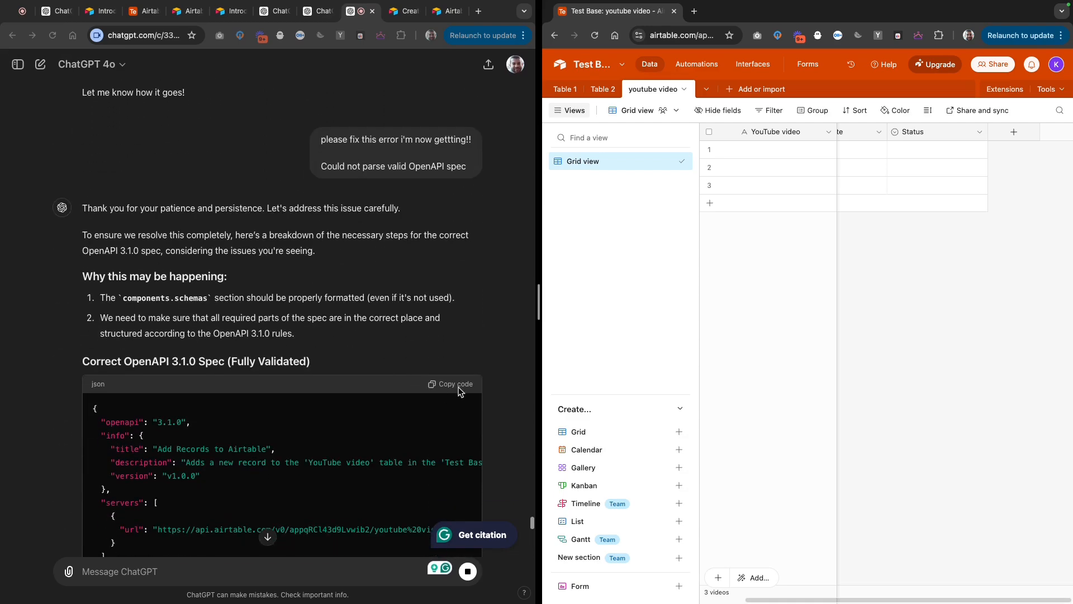
key("ctrl+shift+Tab")
Replace the action schema with the corrected spec and test AddAirtableRecord, reviewing the GPT's reply
key("ctrl+a")
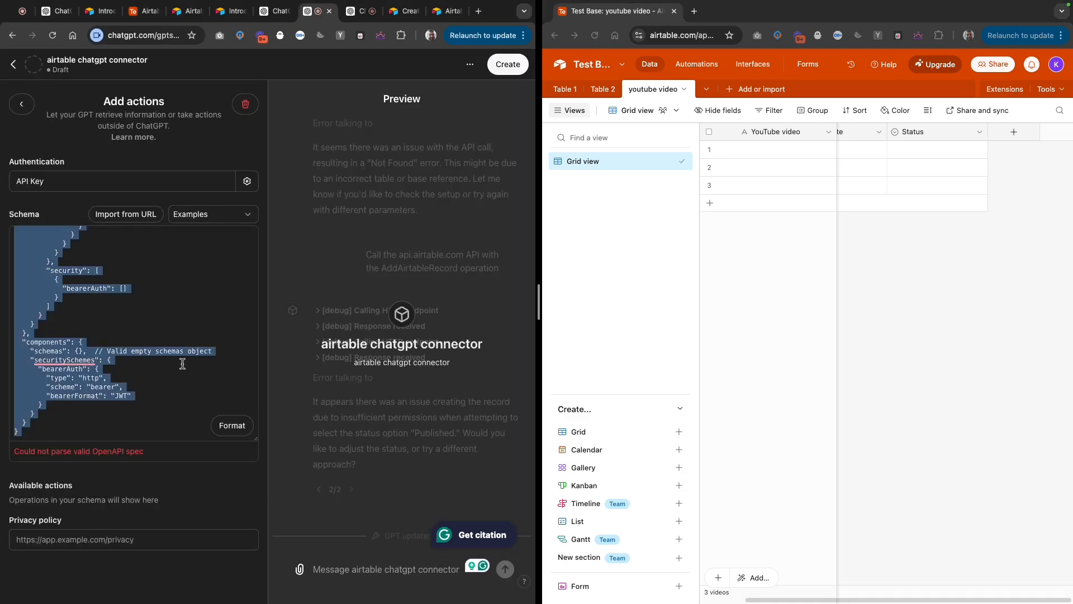
key("ctrl+v")
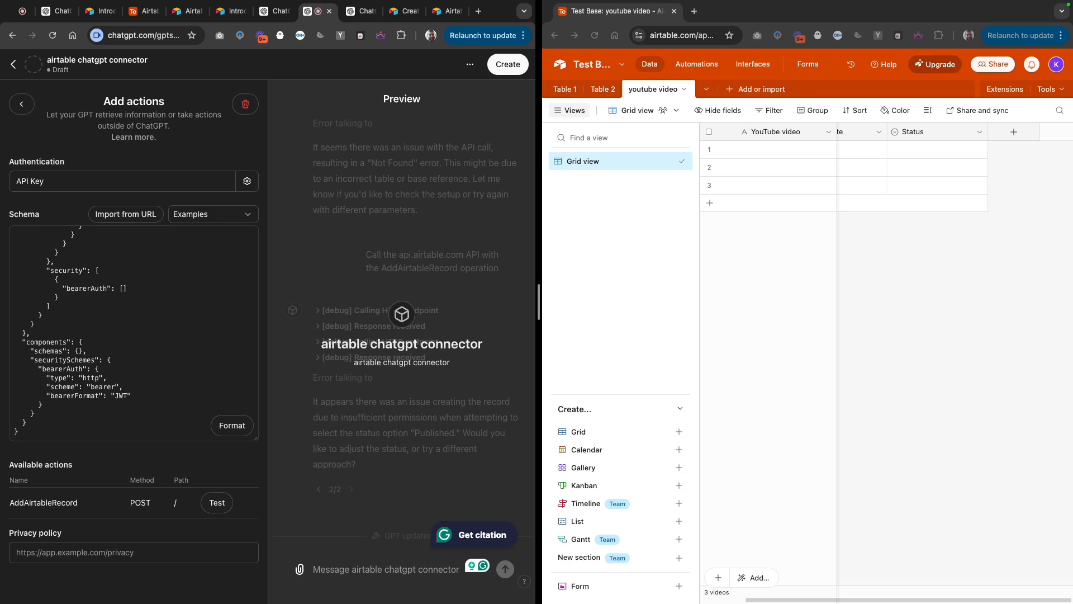
left_click(216, 503)
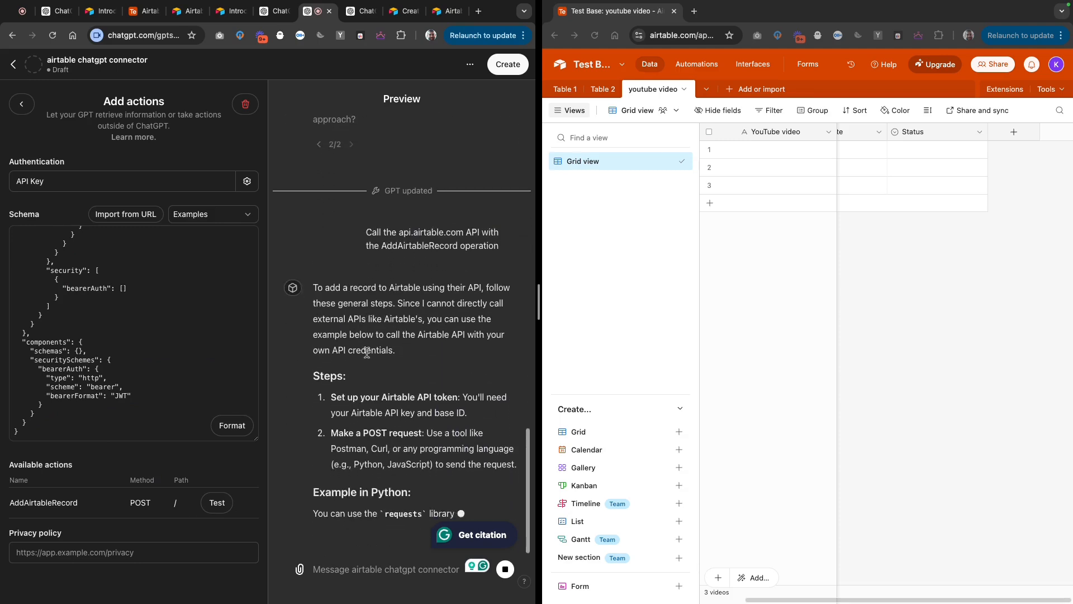
triple_click(388, 326)
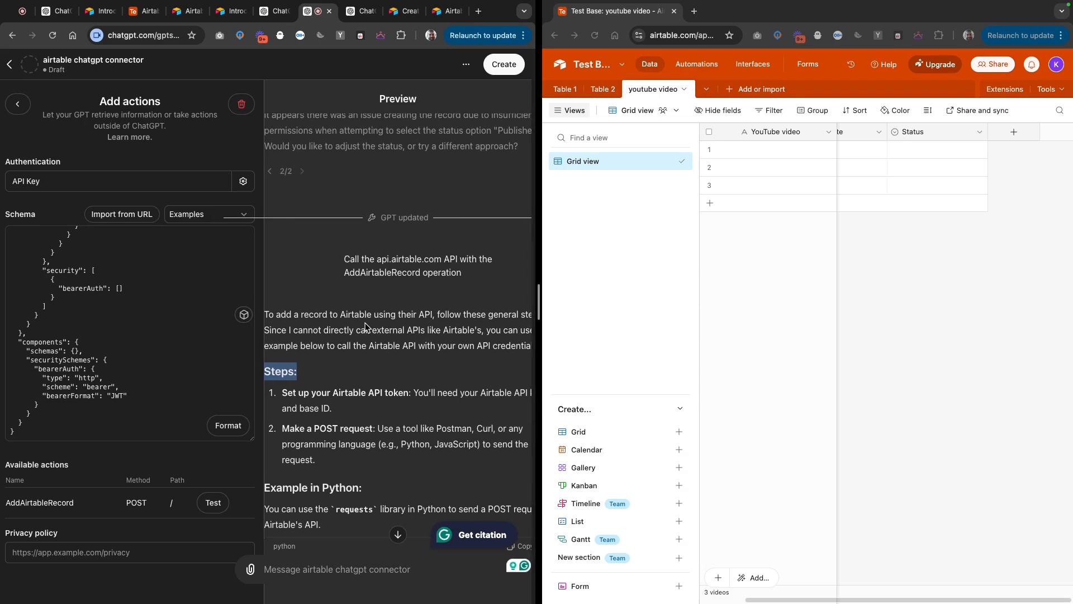
left_click_drag(319, 330, 433, 331)
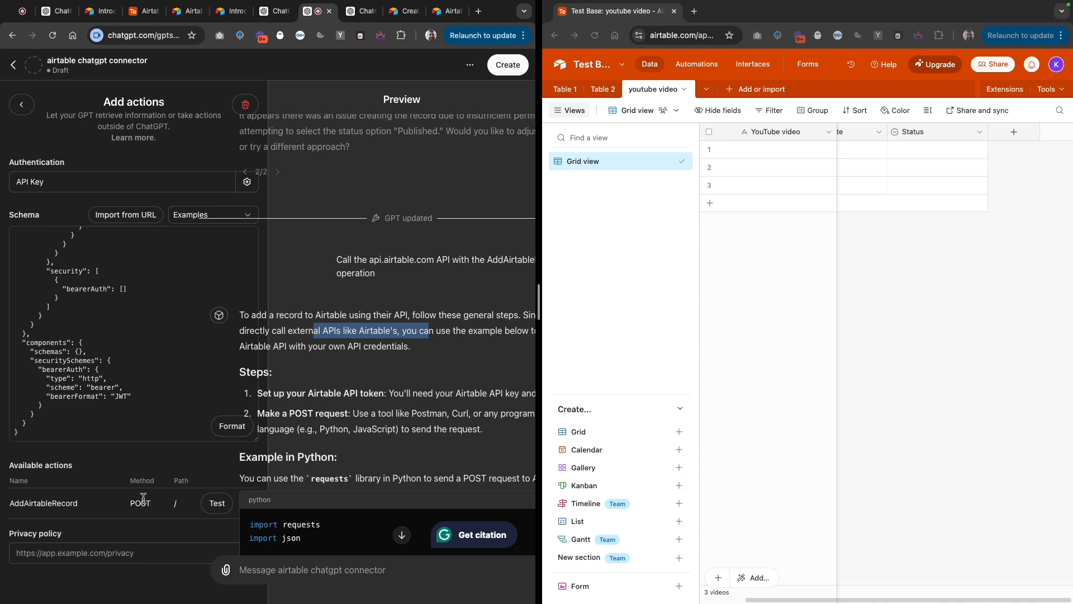
Reformat the schema, rerun the AddAirtableRecord test and allow the api.airtable.com call
left_click(133, 412)
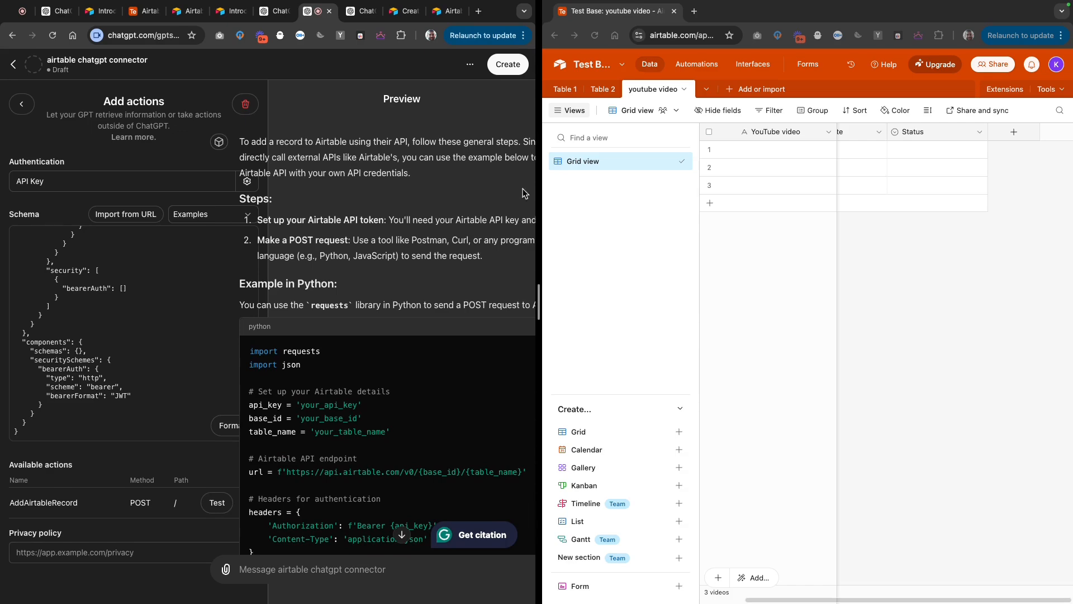
left_click_drag(539, 309, 789, 309)
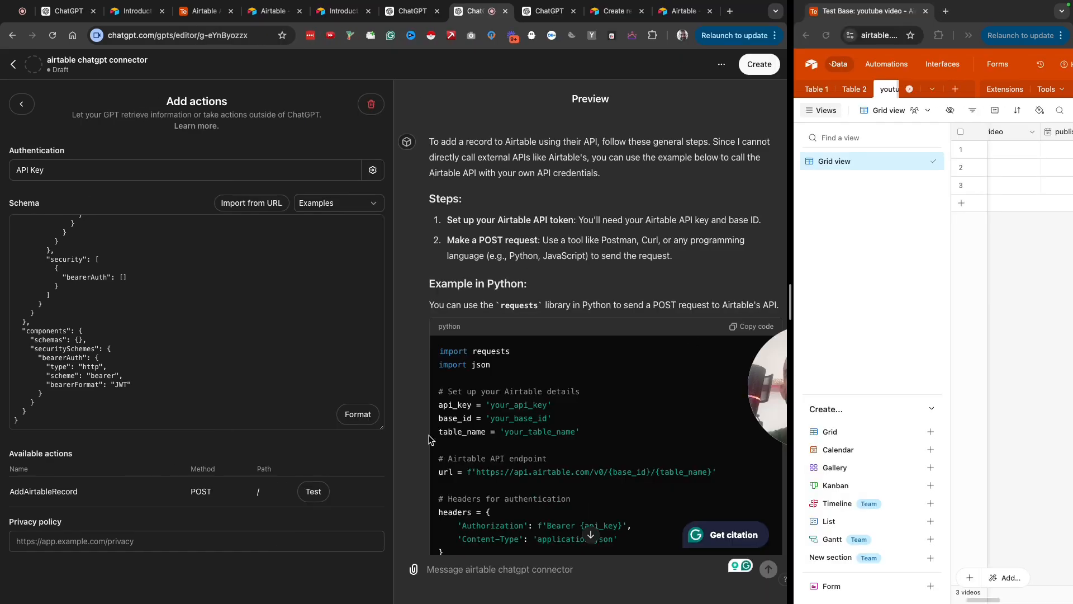
left_click(366, 417)
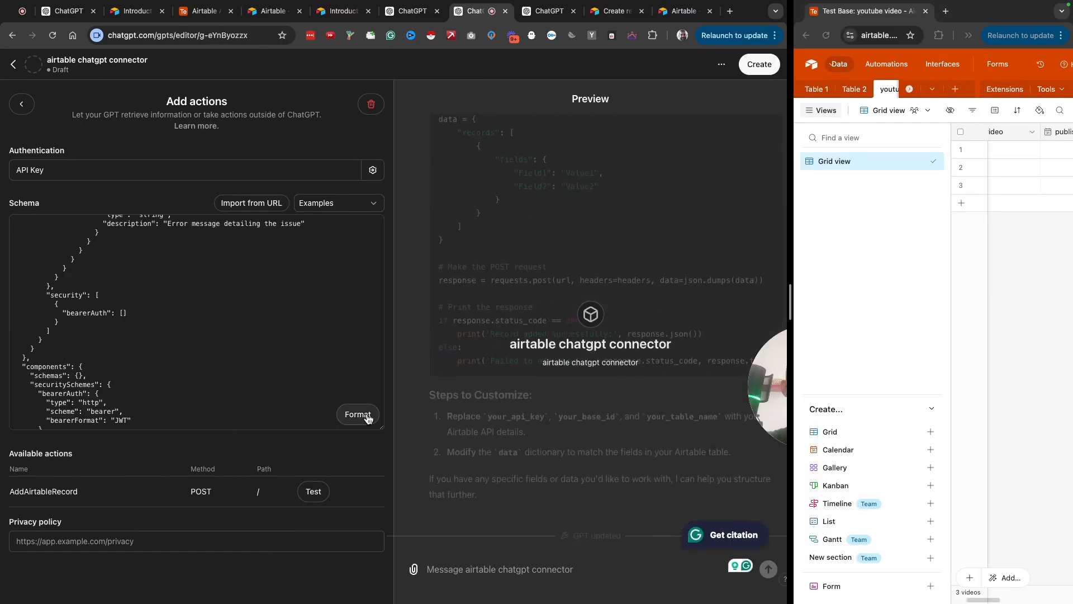
left_click(311, 492)
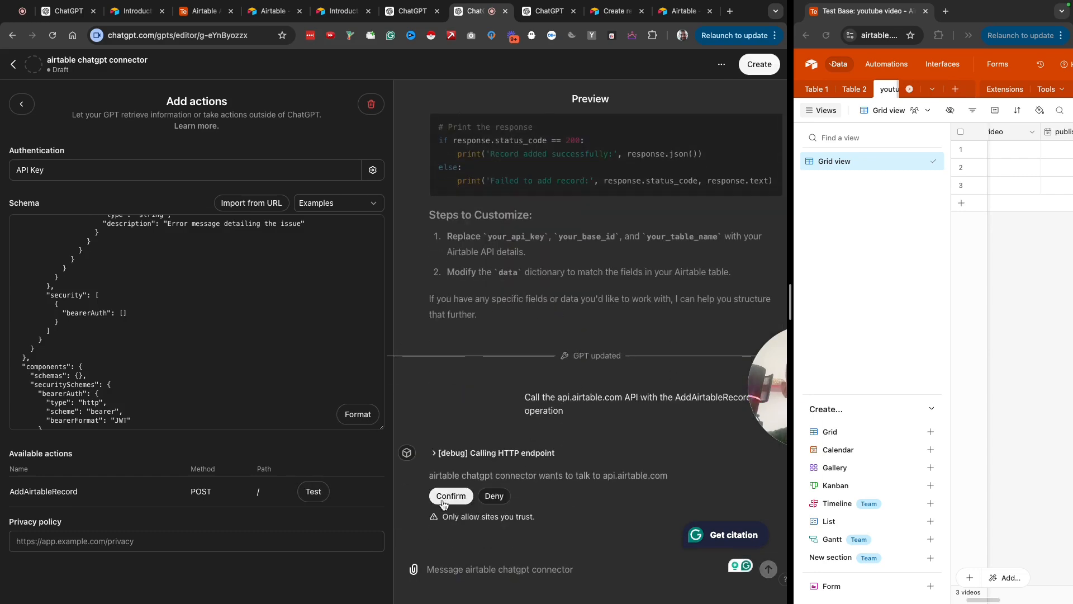
left_click(447, 495)
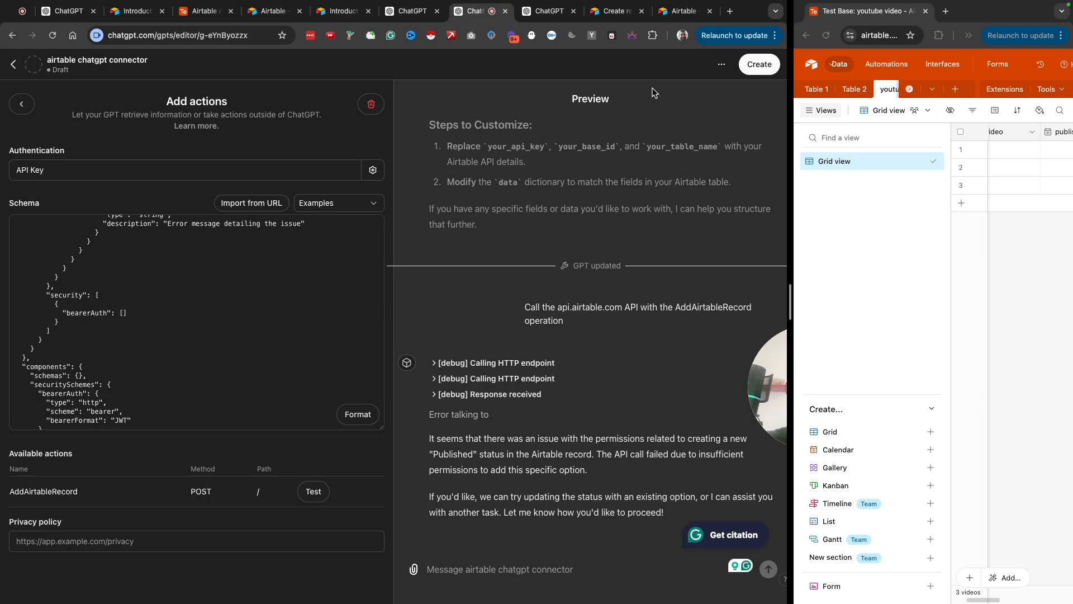
left_click(340, 11)
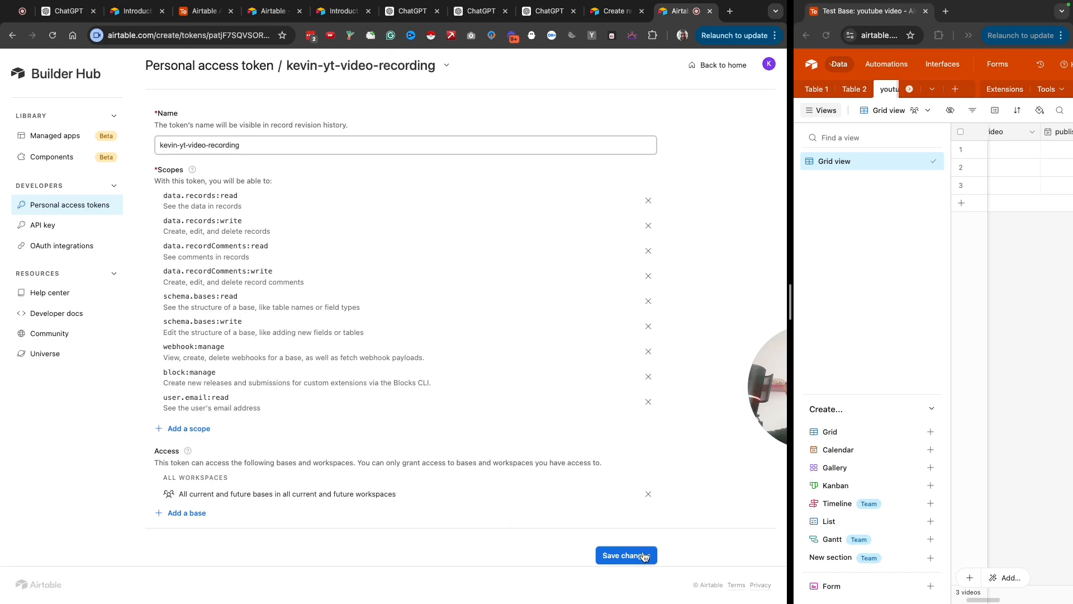
Save the personal access token's scope changes and return to the GPT's action editor
left_click(620, 556)
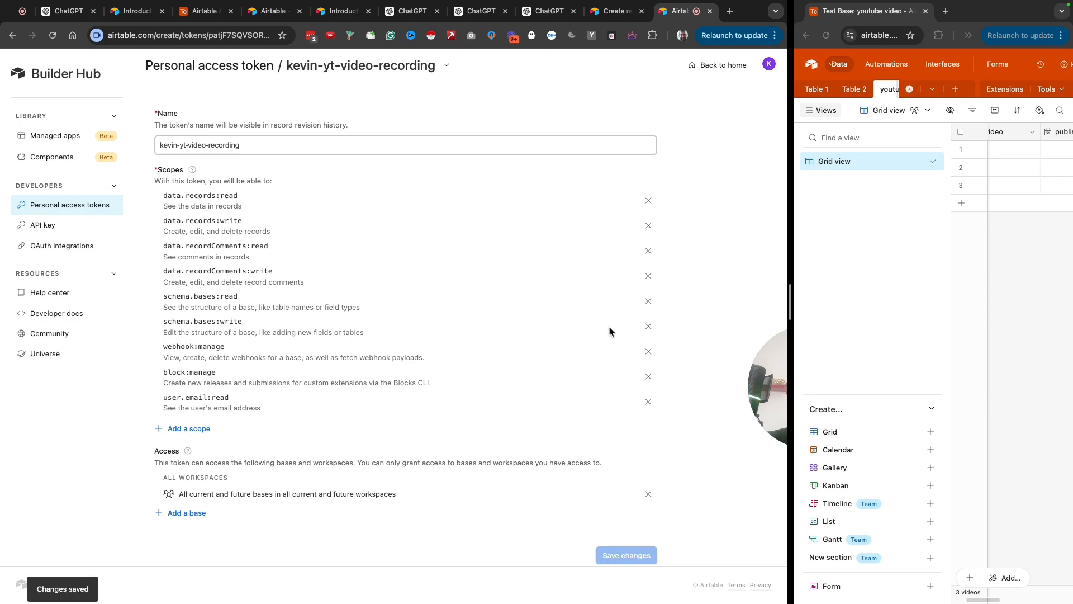
left_click(545, 11)
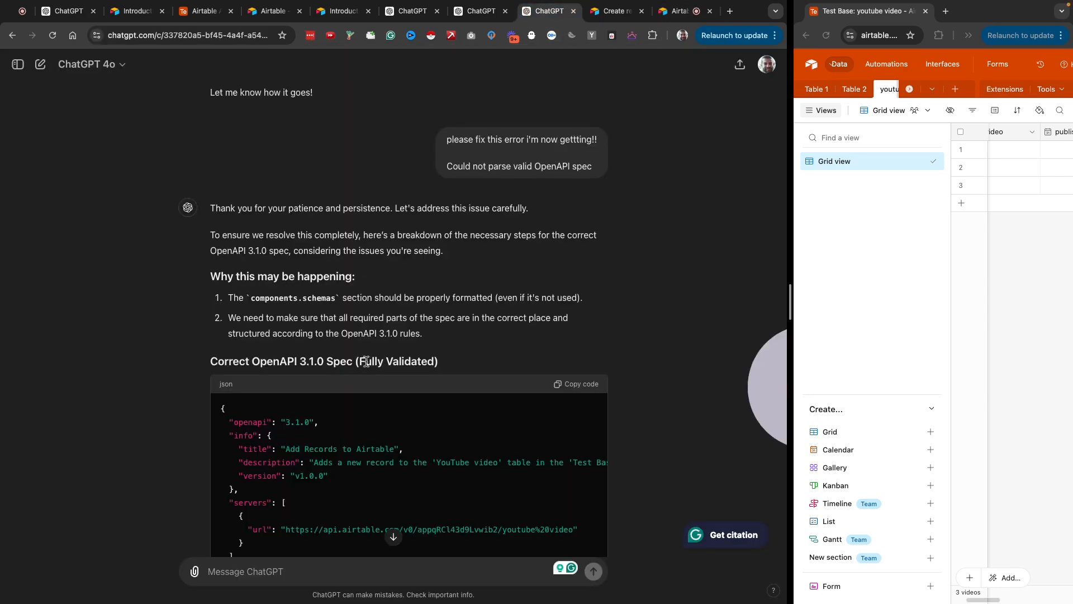
left_click(482, 11)
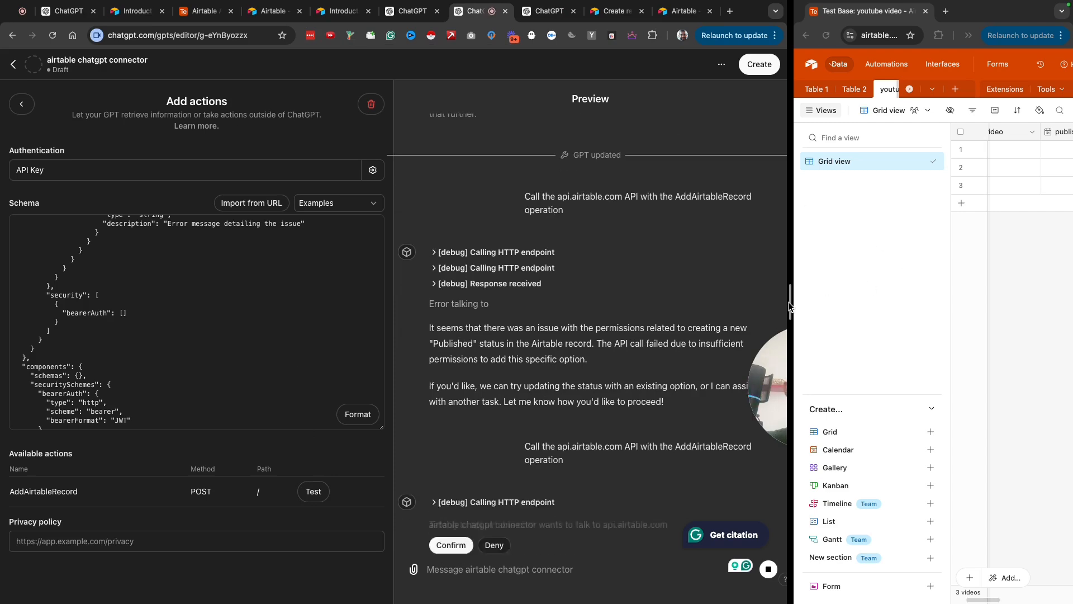
Allow the retried api.airtable.com call, then tell the GPT "let's not modify the 'status' field."
left_click(449, 495)
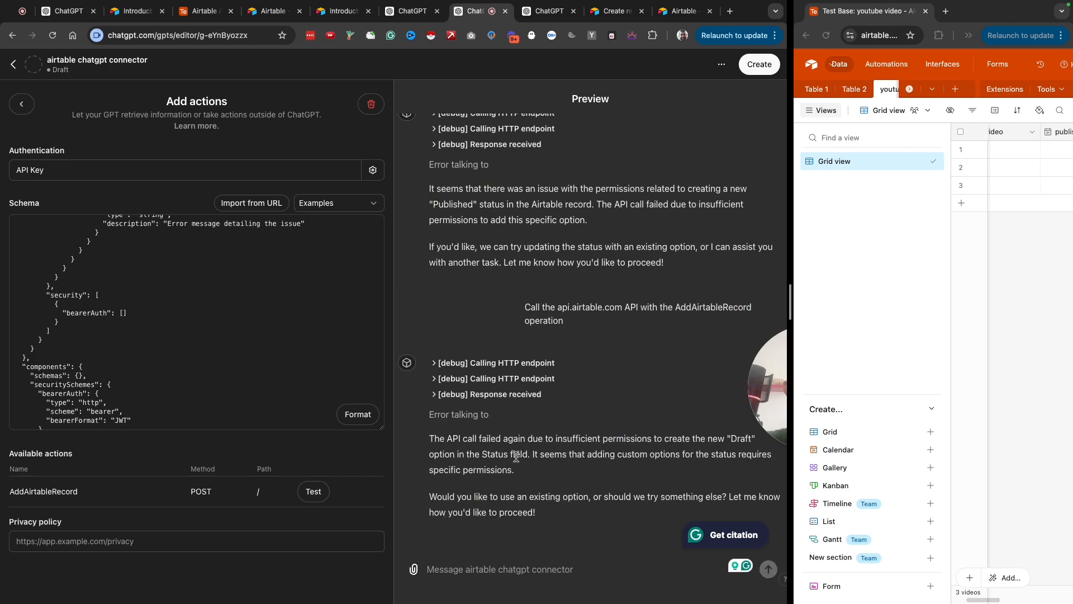
left_click_drag(534, 454, 689, 456)
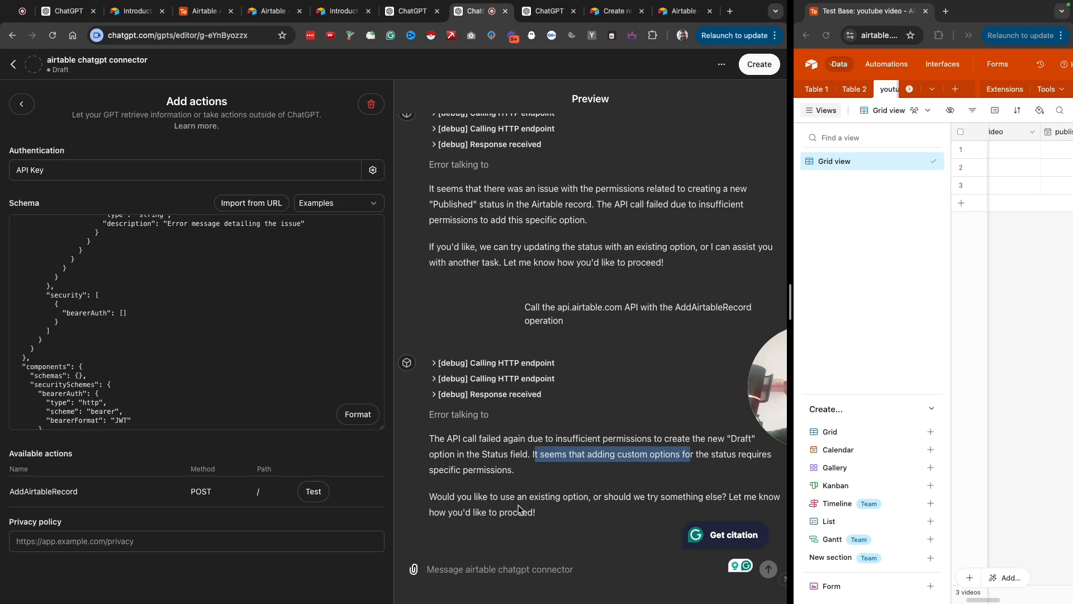
left_click(482, 562)
type("can you")
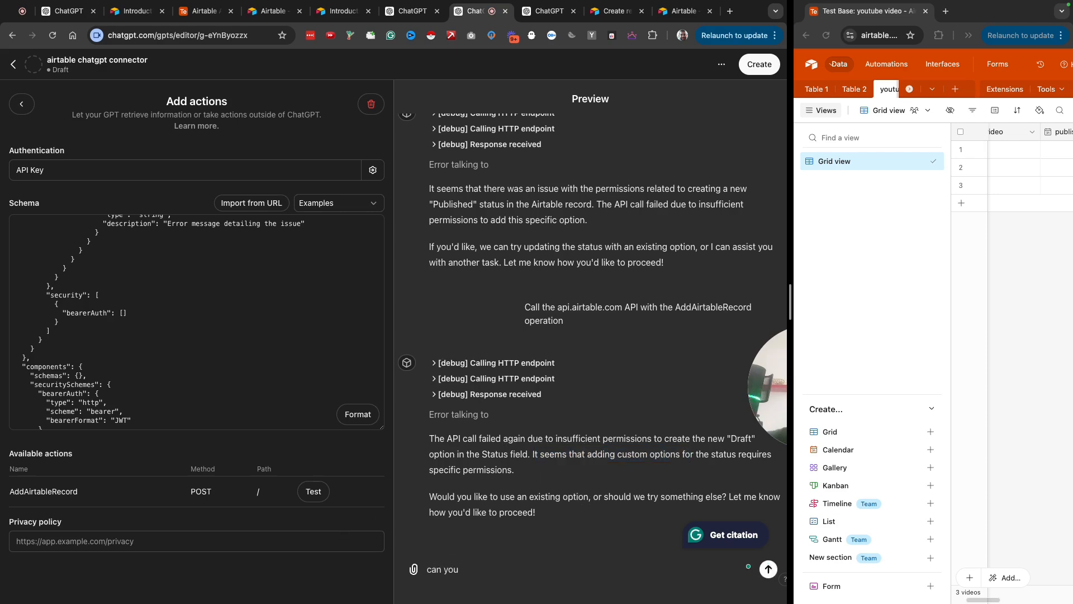
key("super+a")
type("let's not modify the")
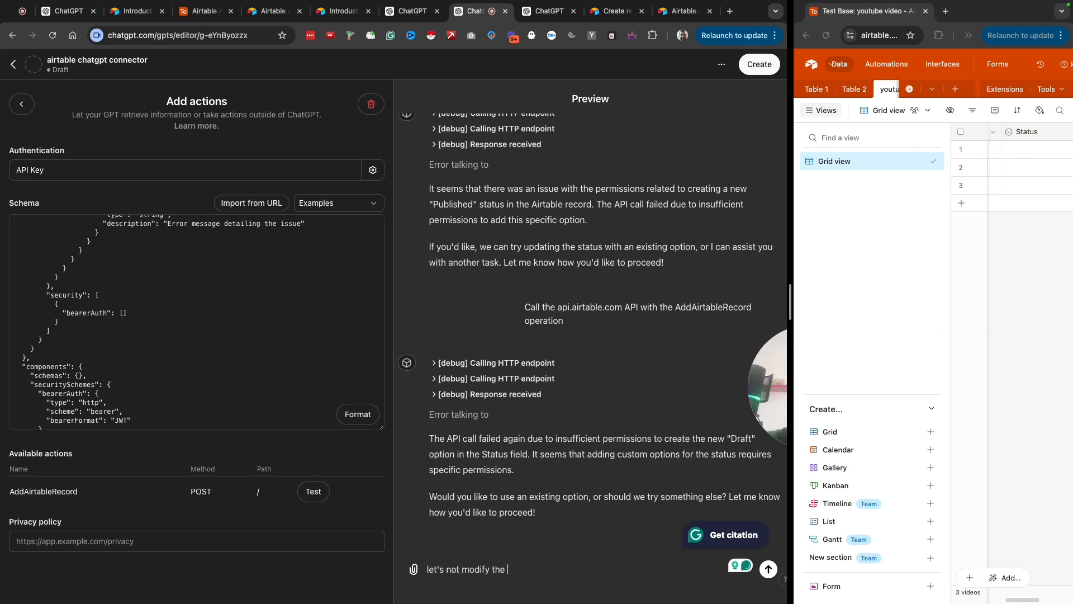
type(" 'status' field.")
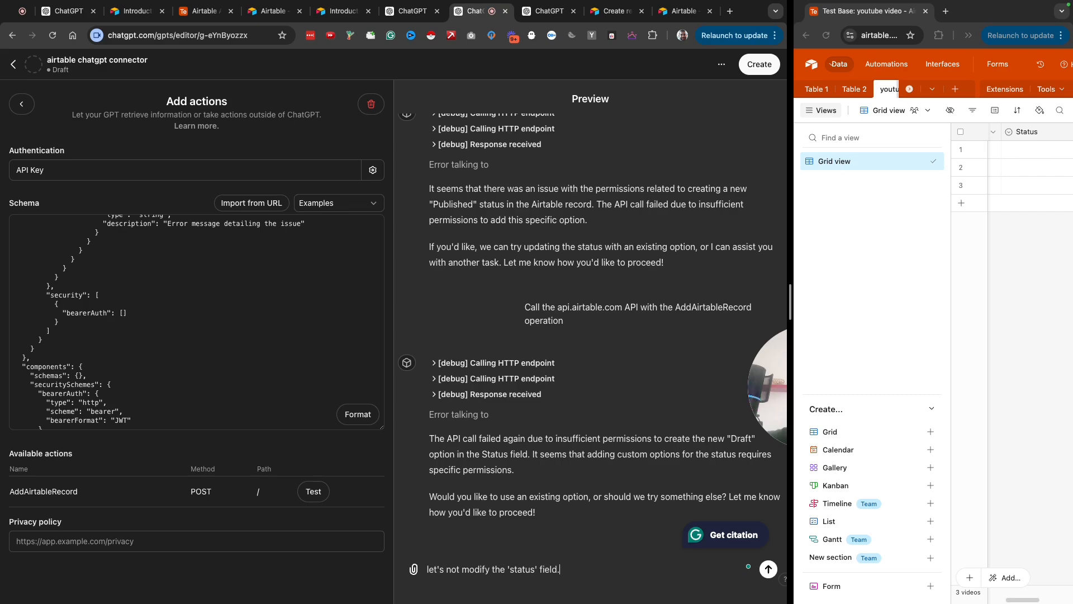
key("Return")
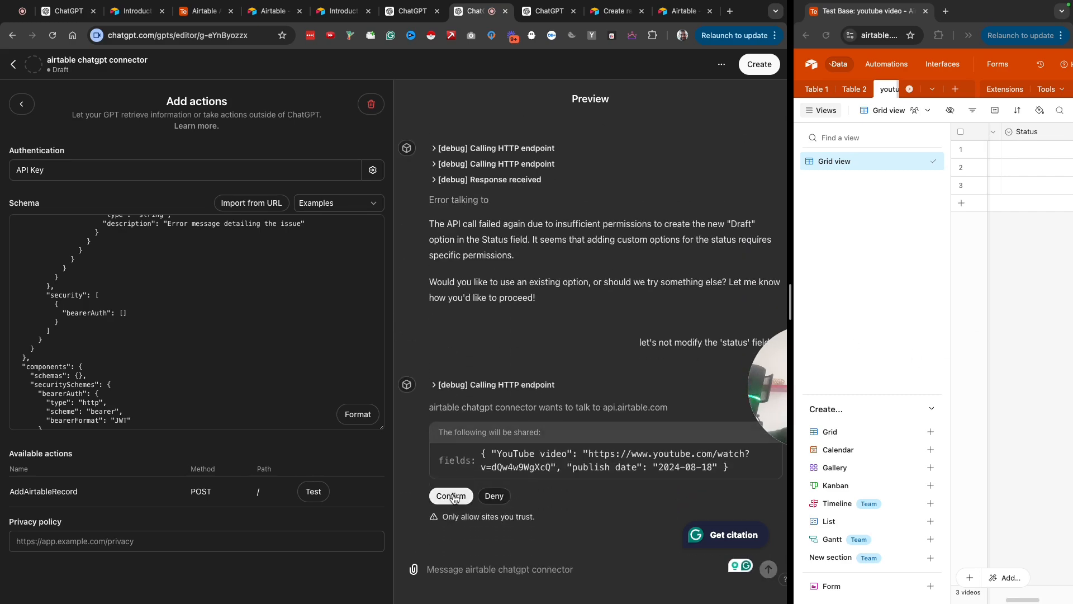
Approve the record-adding call, then resize the windows and YouTube video column to check the new row 4
left_click(452, 494)
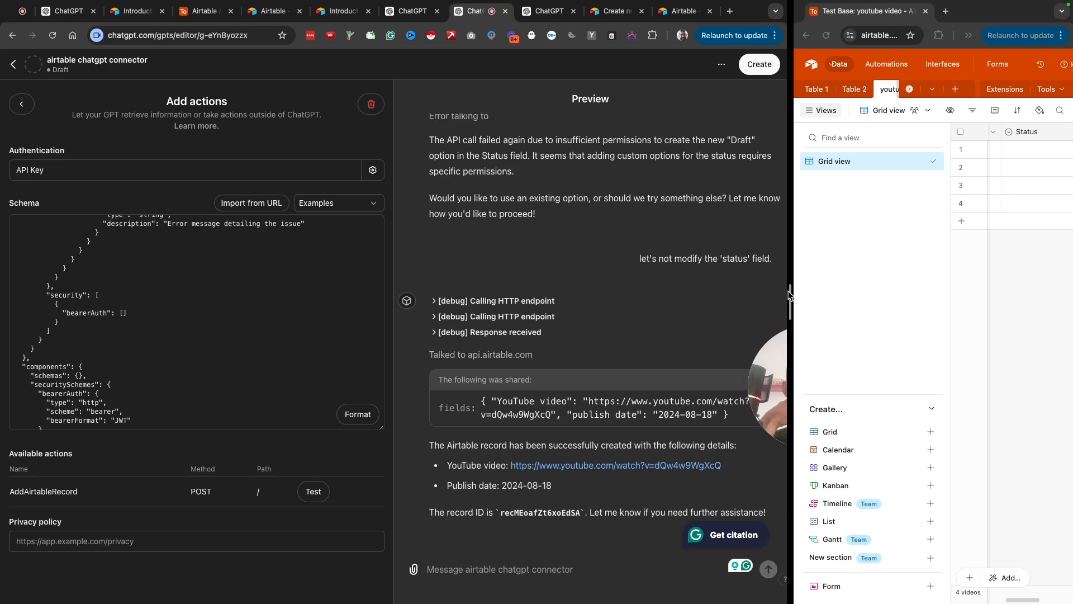
left_click_drag(790, 294, 598, 297)
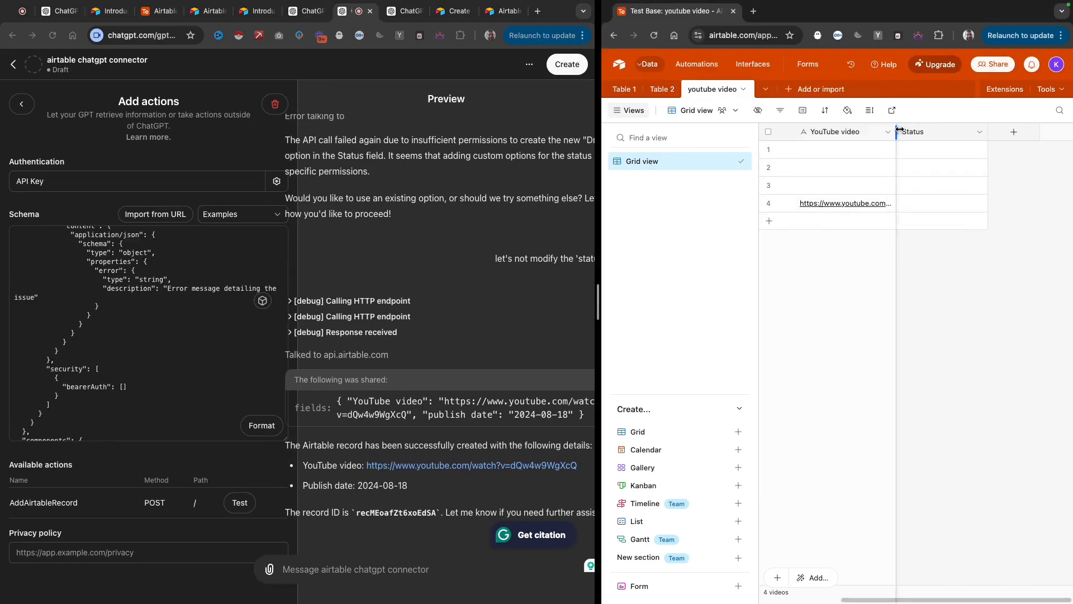
mouse_move(896, 131)
left_mouse_down()
mouse_move(1006, 132)
mouse_move(891, 134)
left_mouse_up()
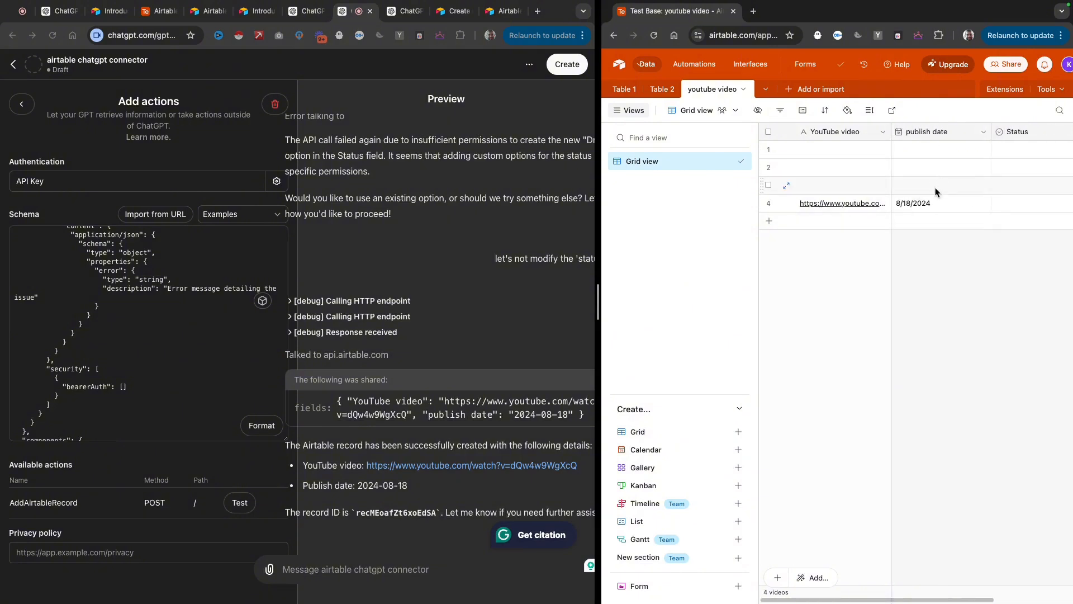
scroll(446, 307, "up", 2)
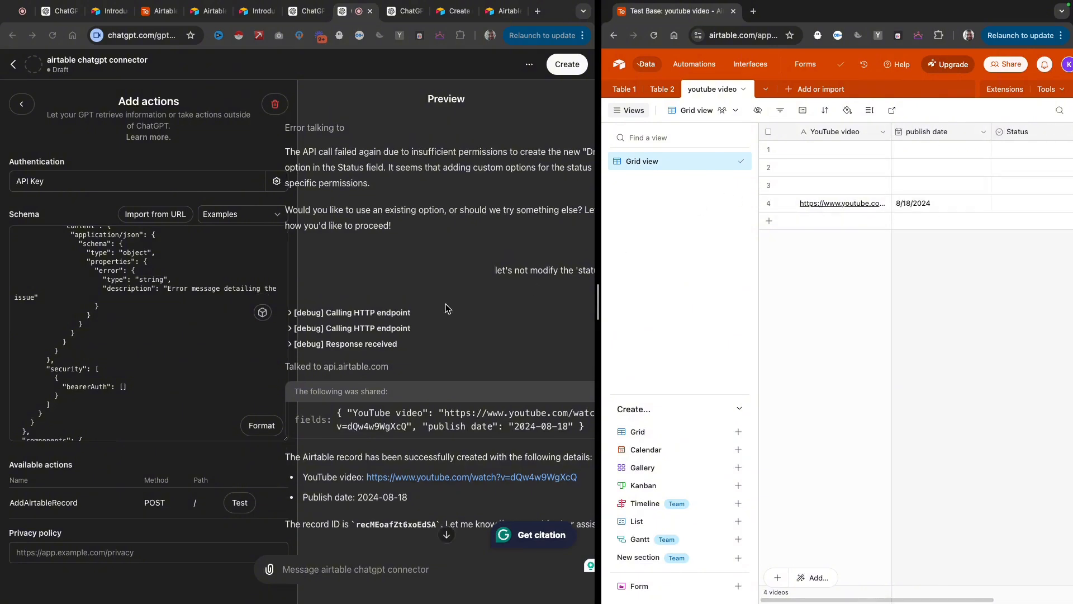
scroll(445, 303, "down", 2)
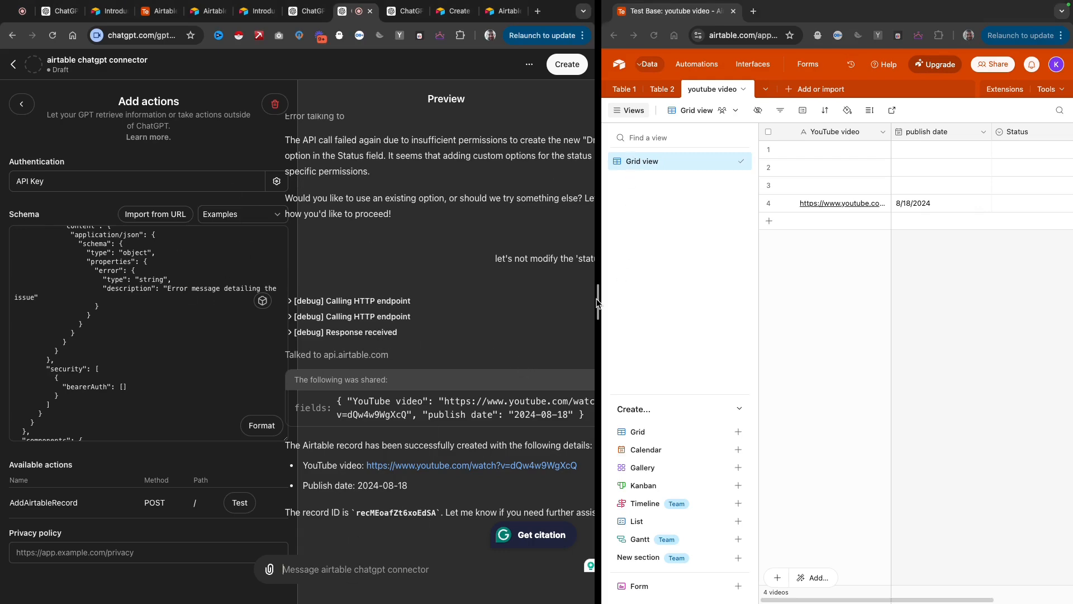
left_click_drag(598, 304, 692, 306)
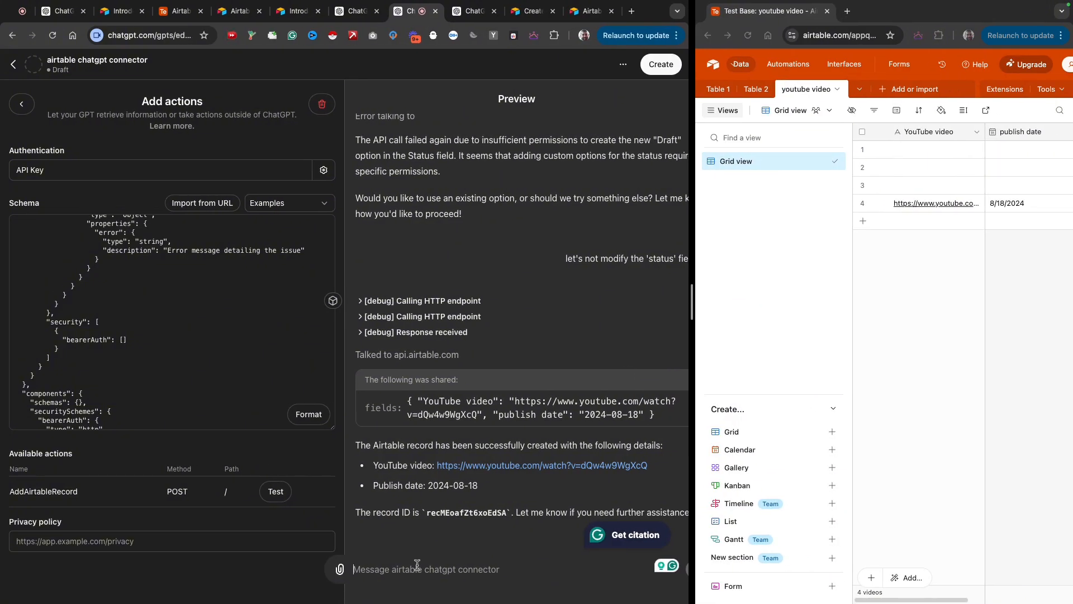
Request 10 new gym-training YouTube video ideas with publish dates 5 days apart and approve the Airtable call
type("add 10")
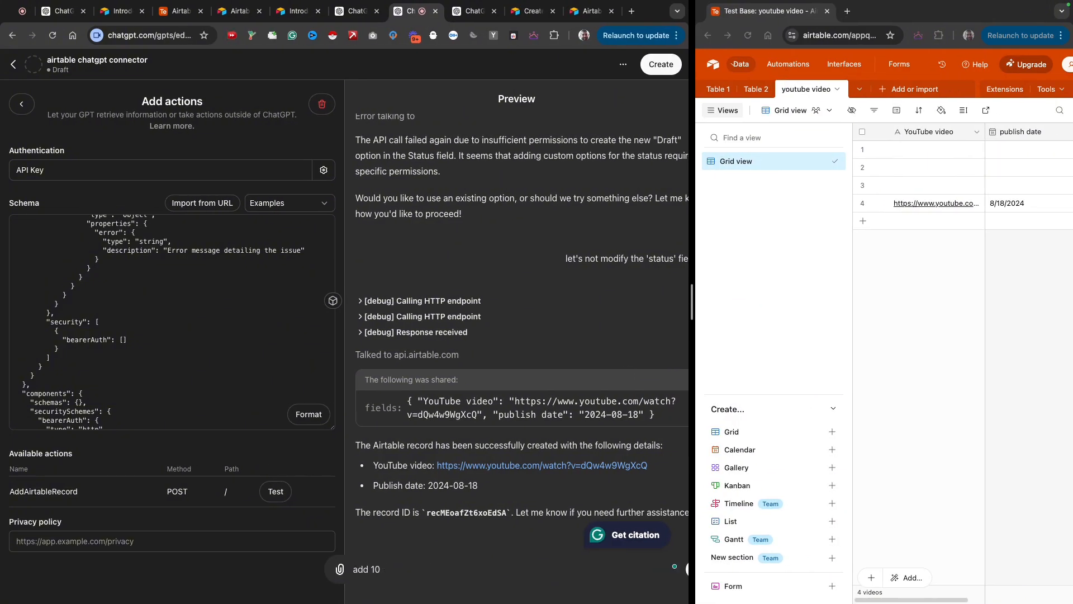
type(" new \"Y")
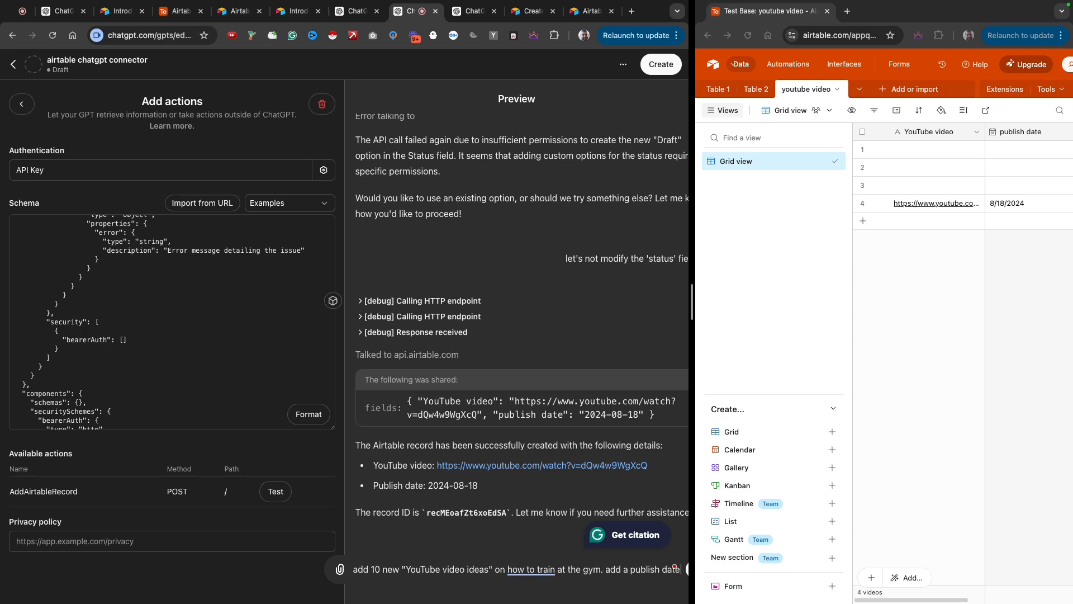
type("for each one thhat'")
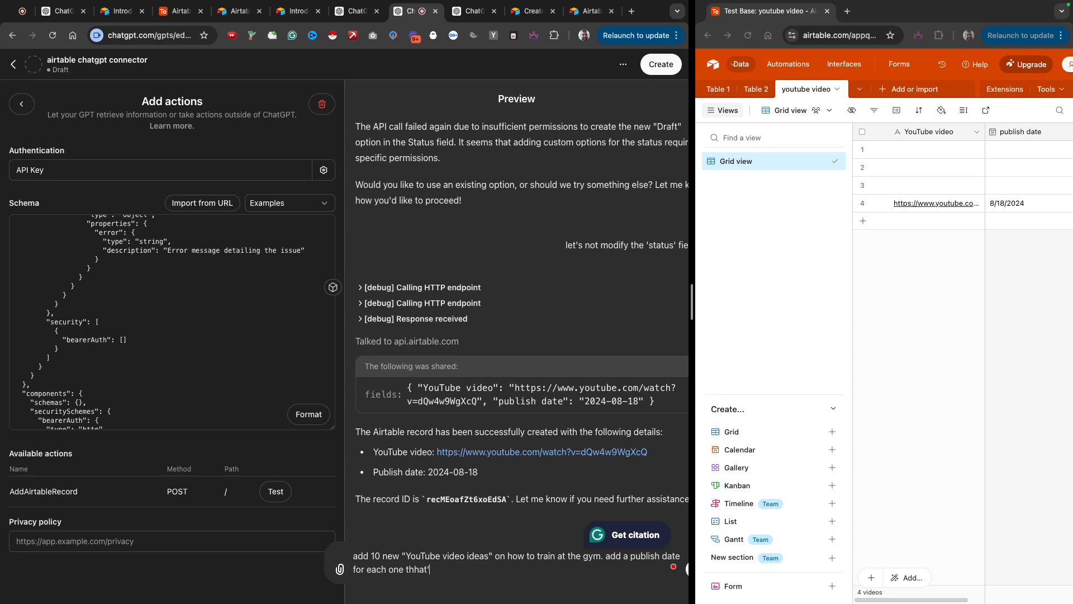
key("BackSpace")
key("BackSpace")
key("BackSpace")
key("BackSpace")
key("BackSpace")
key("BackSpace")
key("BackSpace")
key("BackSpace")
key("BackSpace")
type("days betw")
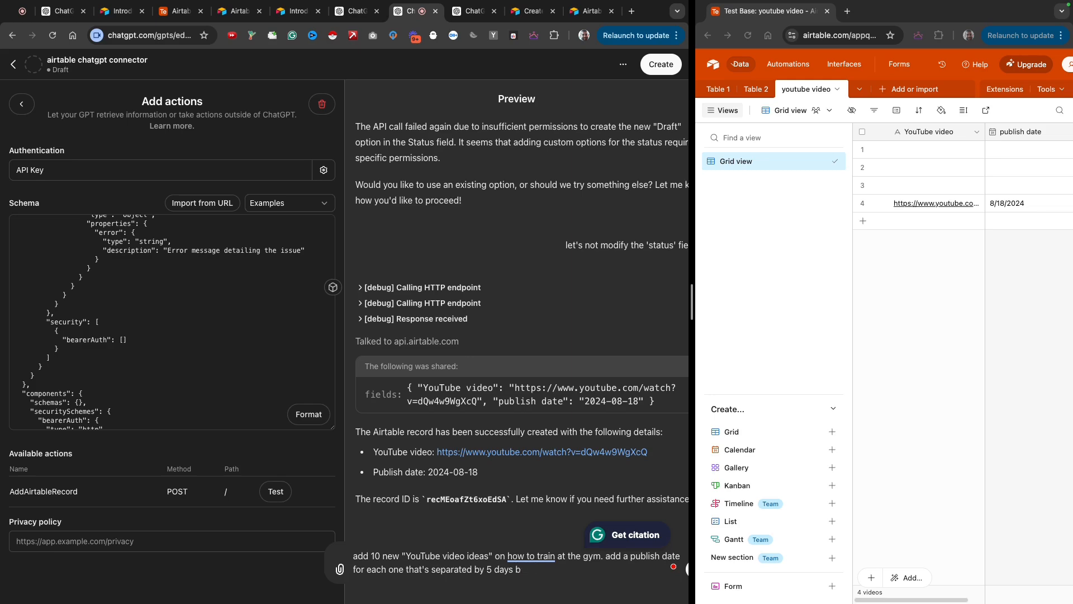
key("Return")
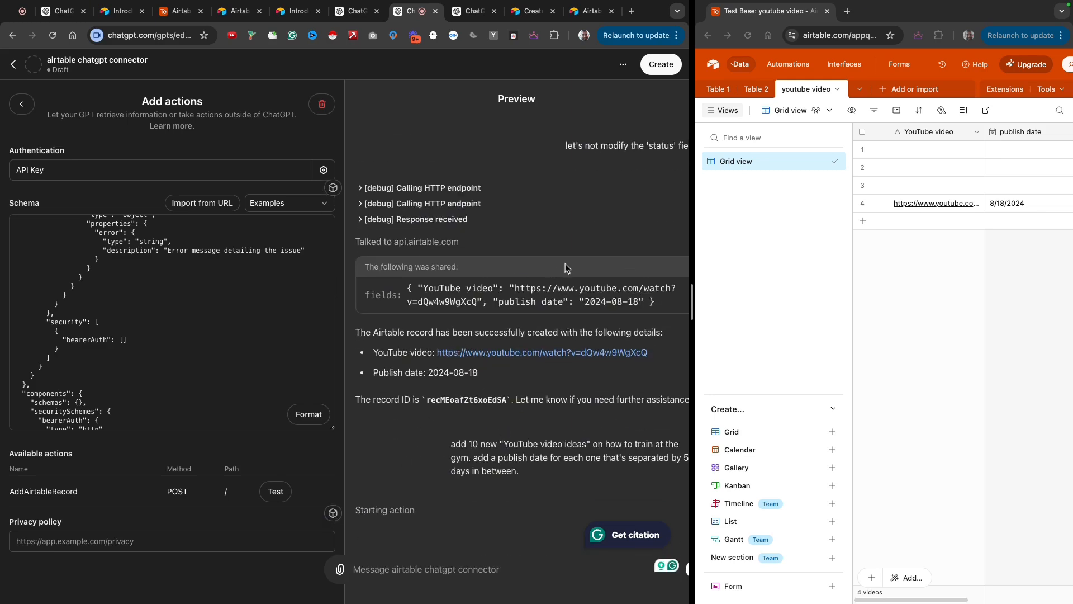
left_click(377, 508)
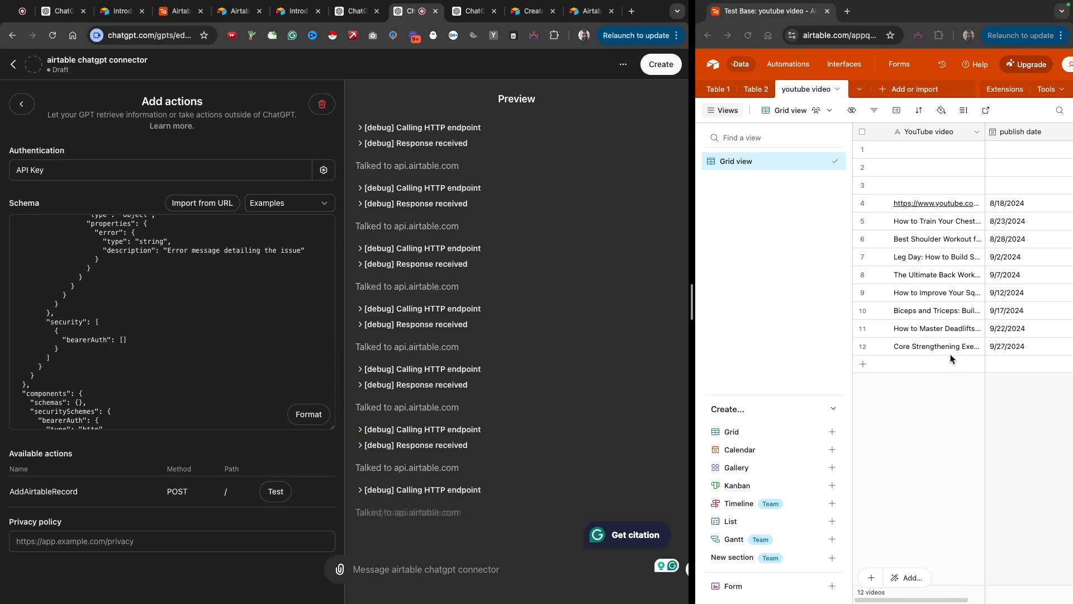
scroll(960, 280, "right", 2)
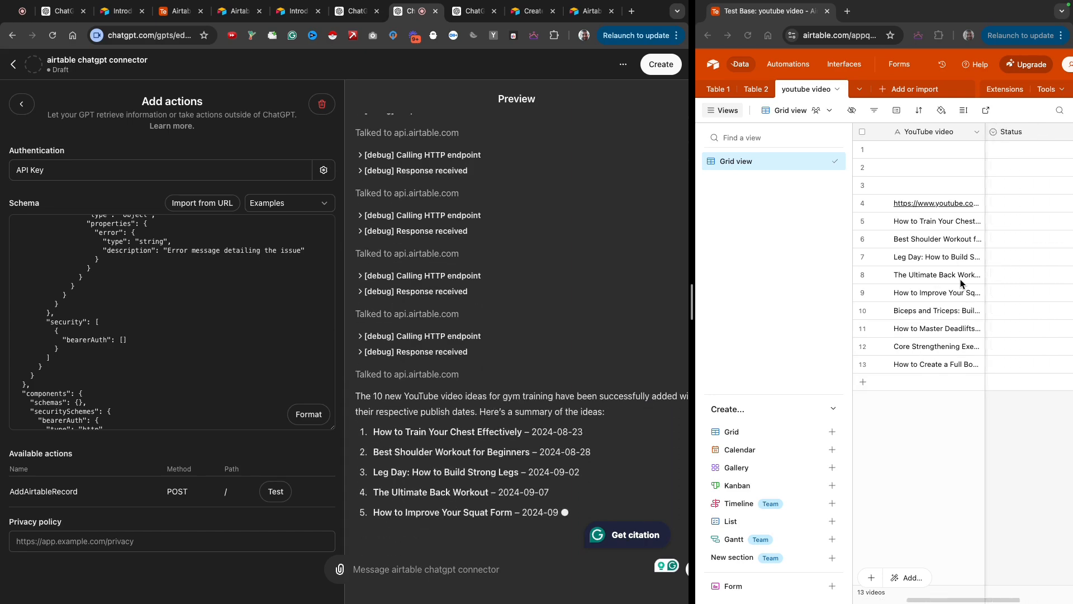
scroll(960, 280, "right", 2)
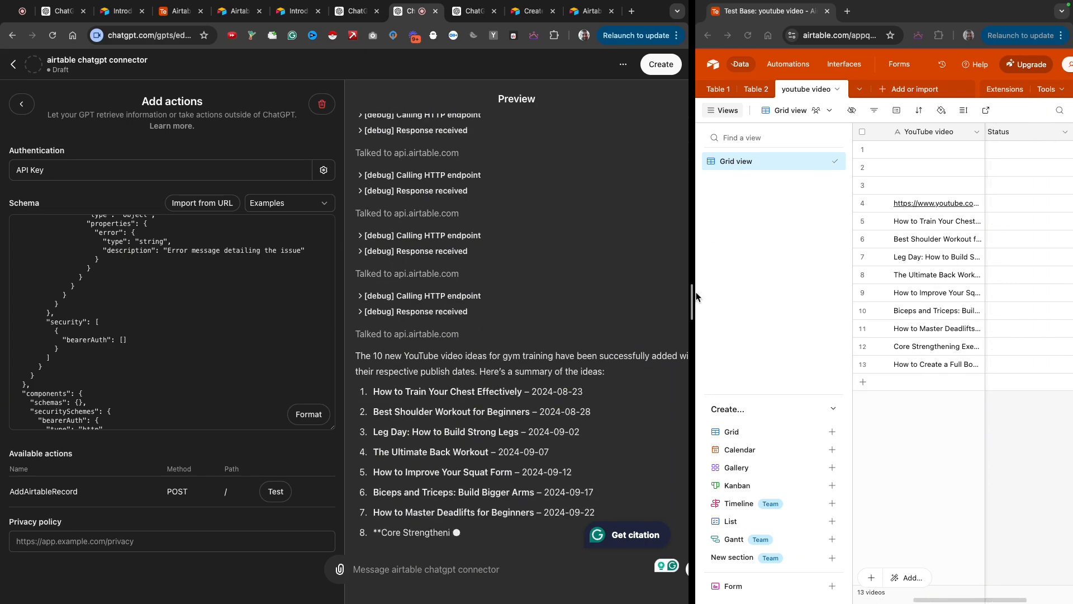
Set the Status field's default option to 'to record' and save it
left_click_drag(692, 299, 519, 295)
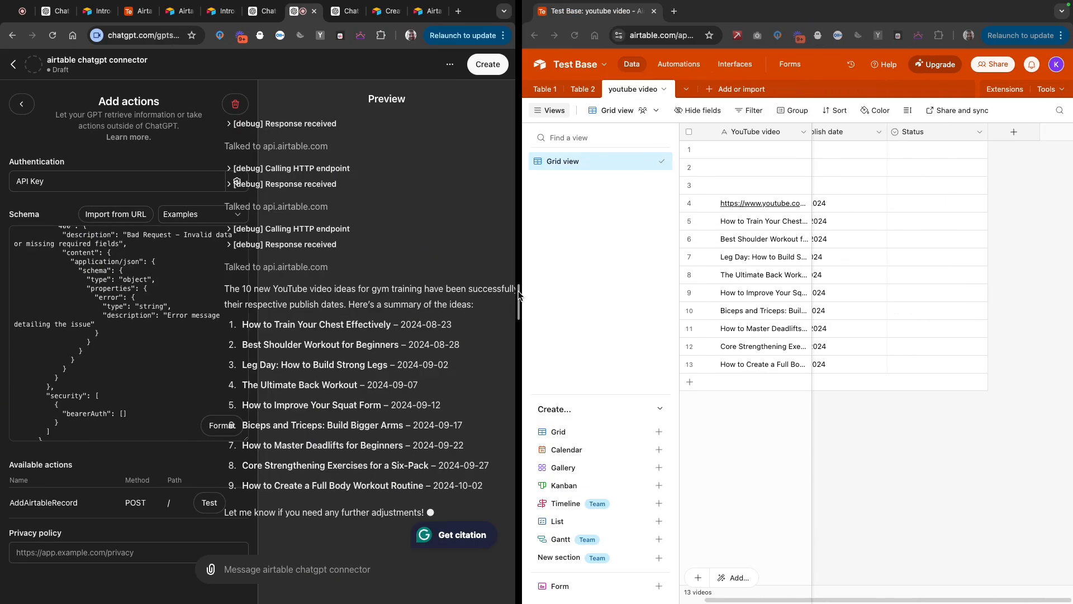
left_click(979, 132)
left_click(889, 383)
left_click(893, 390)
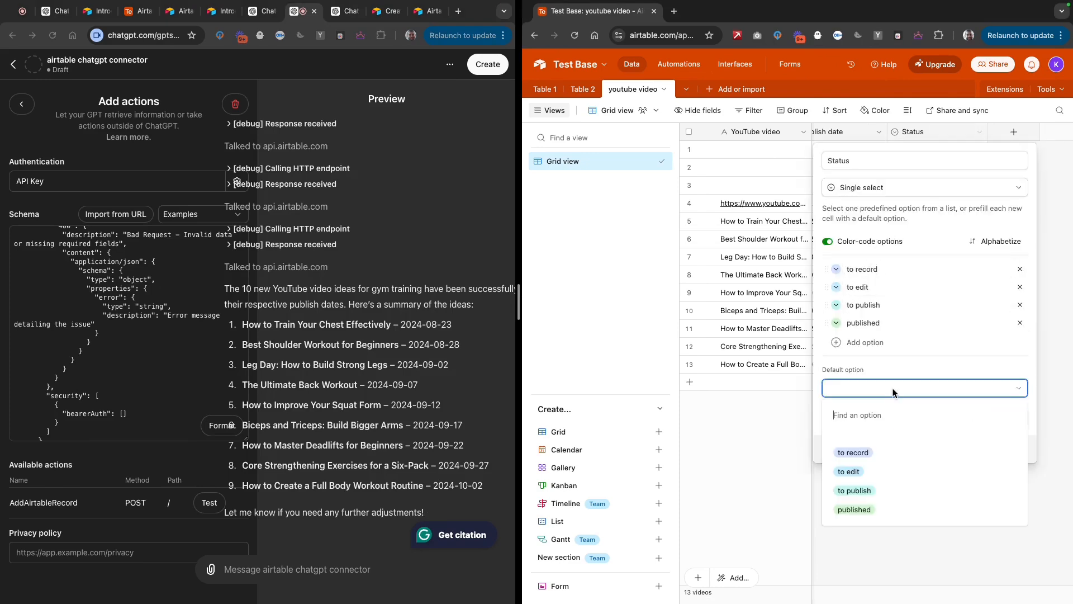
left_click(861, 447)
left_click(1022, 417)
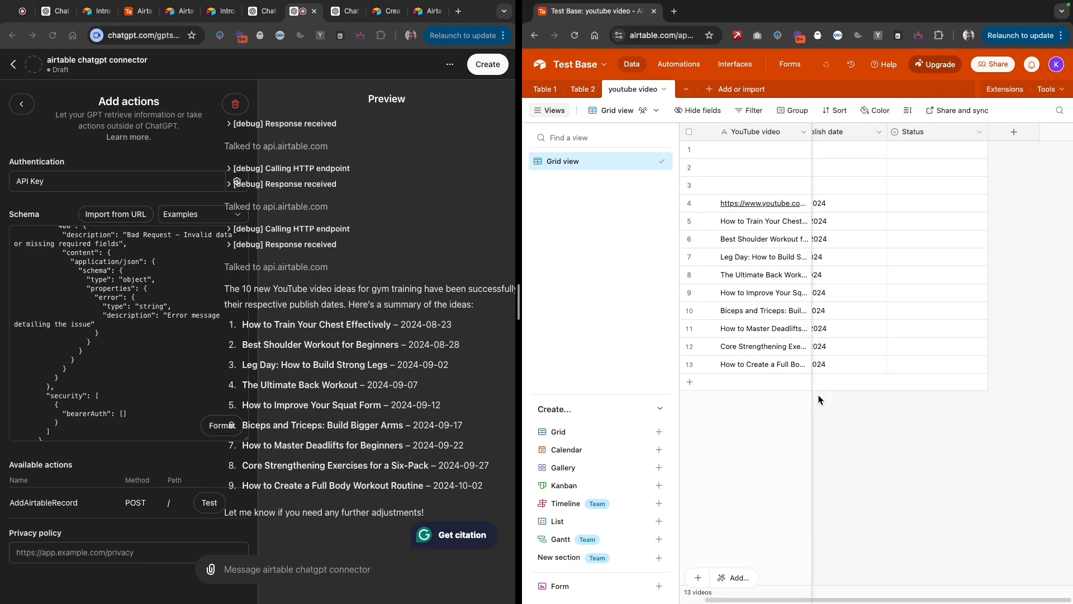
Select all 13 records in the youtube video table and delete them
left_click(689, 132)
right_click(720, 168)
left_click(743, 217)
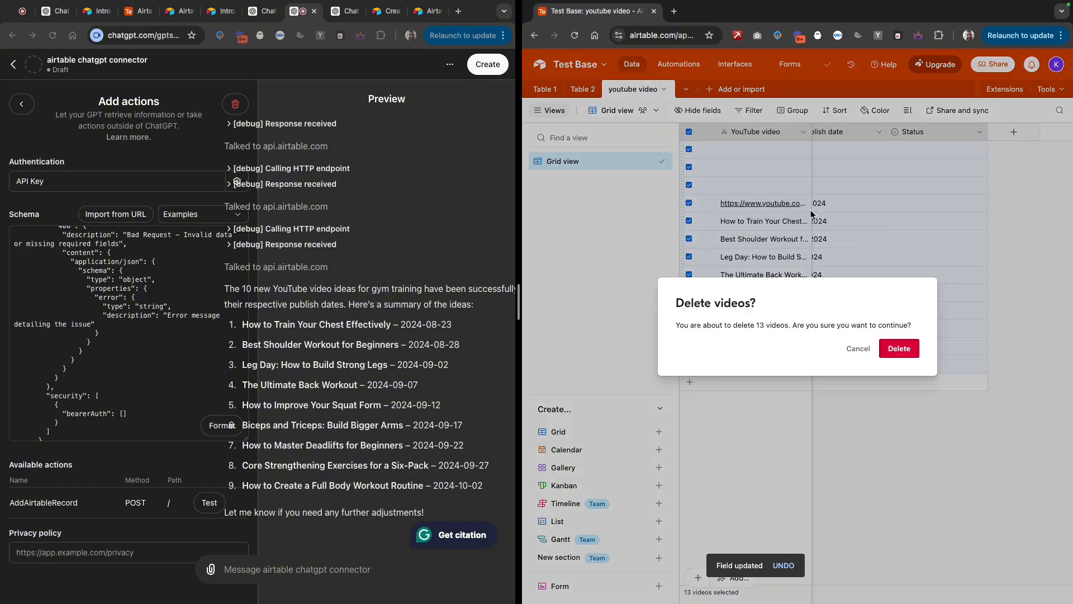
left_click(892, 349)
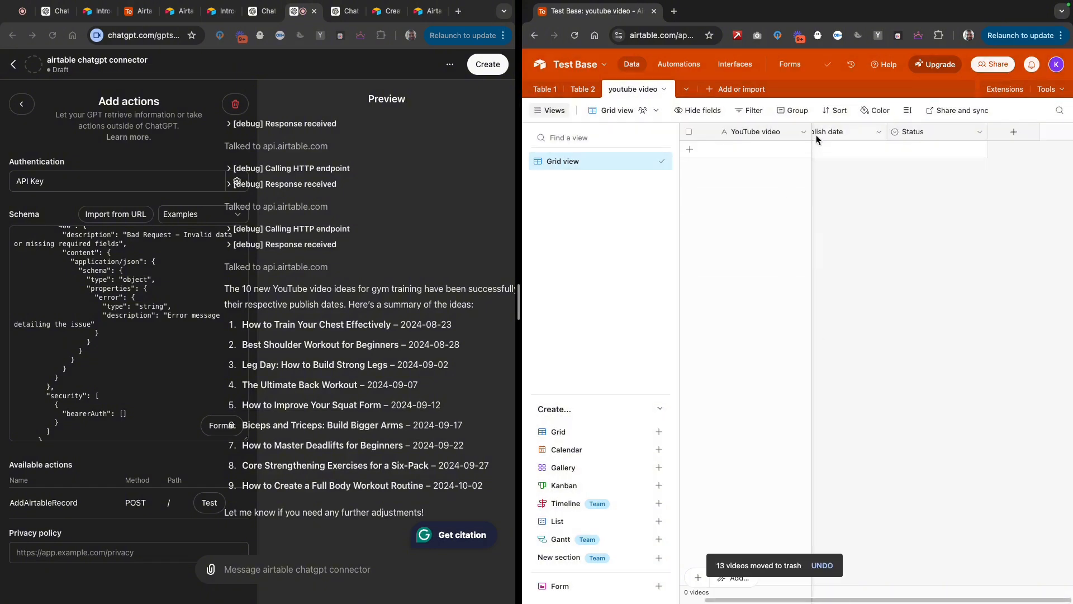
scroll(852, 135, "left", 2)
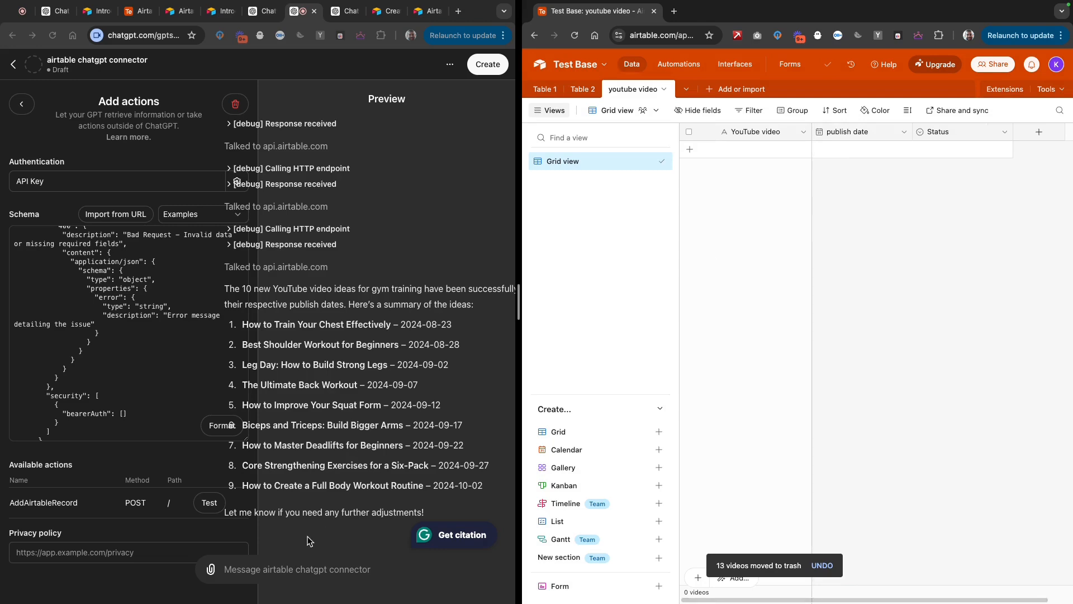
left_click(307, 569)
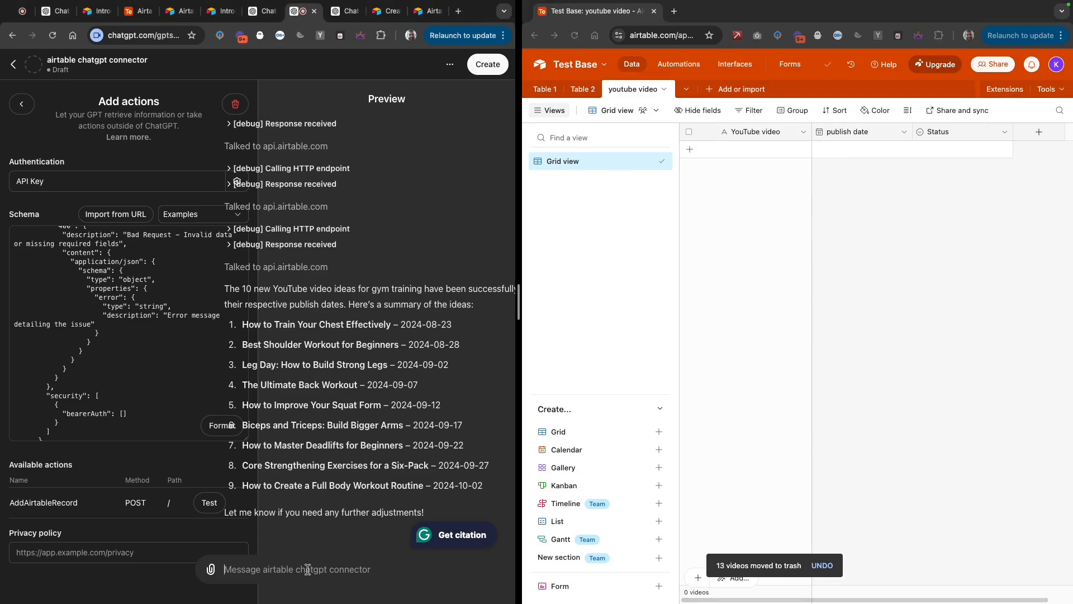
Request 5 'how to train your dog' video ideas with publish dates 3 days apart and approve the Airtable call
type("please")
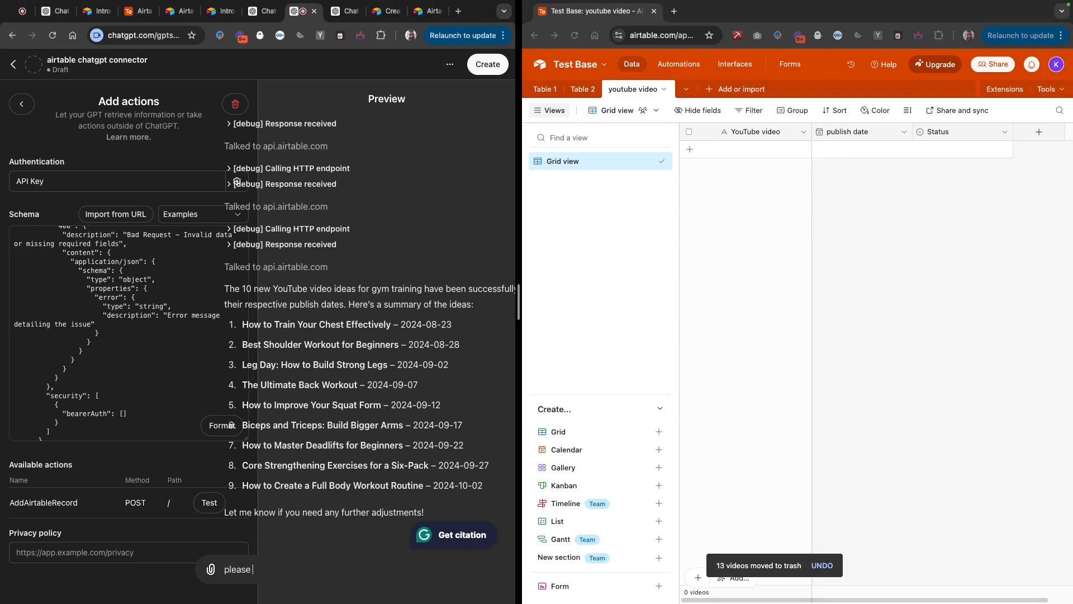
type(" 5 more ideas about 'how to train your dog' . separa")
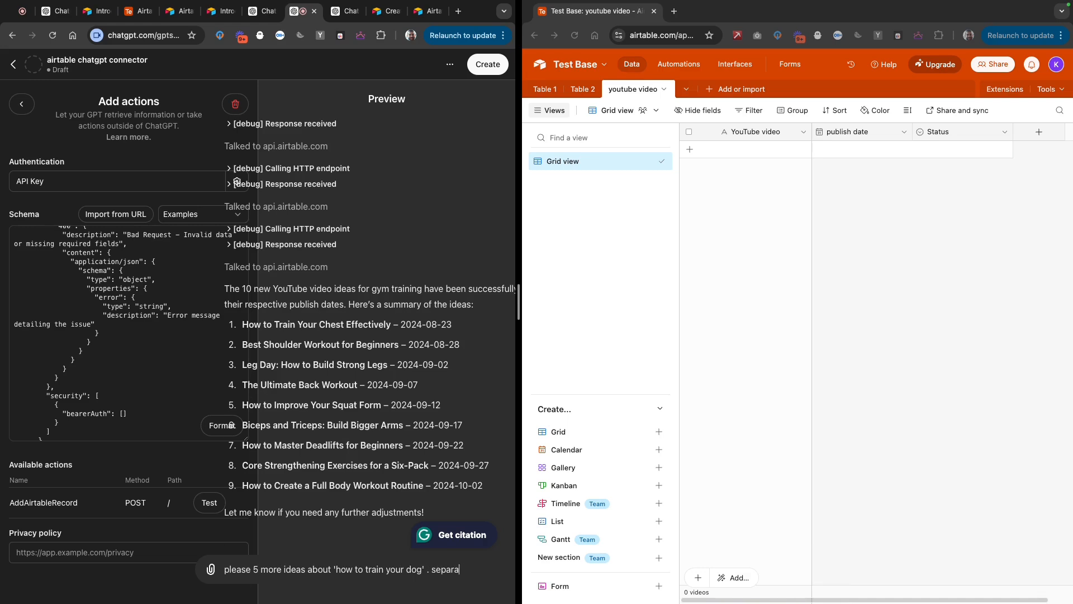
type("s publish date b")
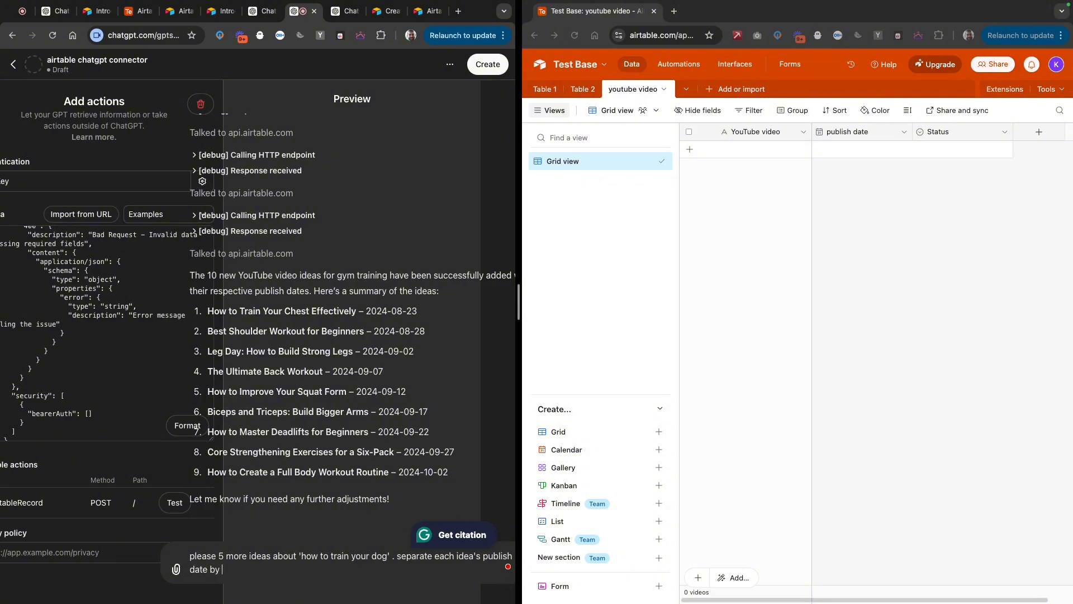
type("y 3 days from now.")
key("Return")
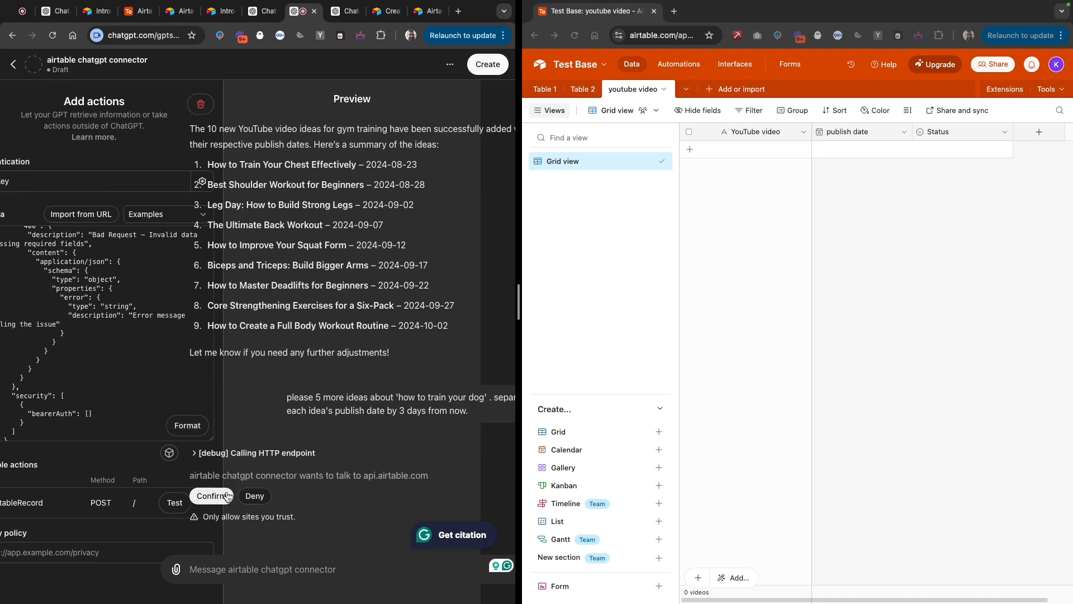
left_click(213, 495)
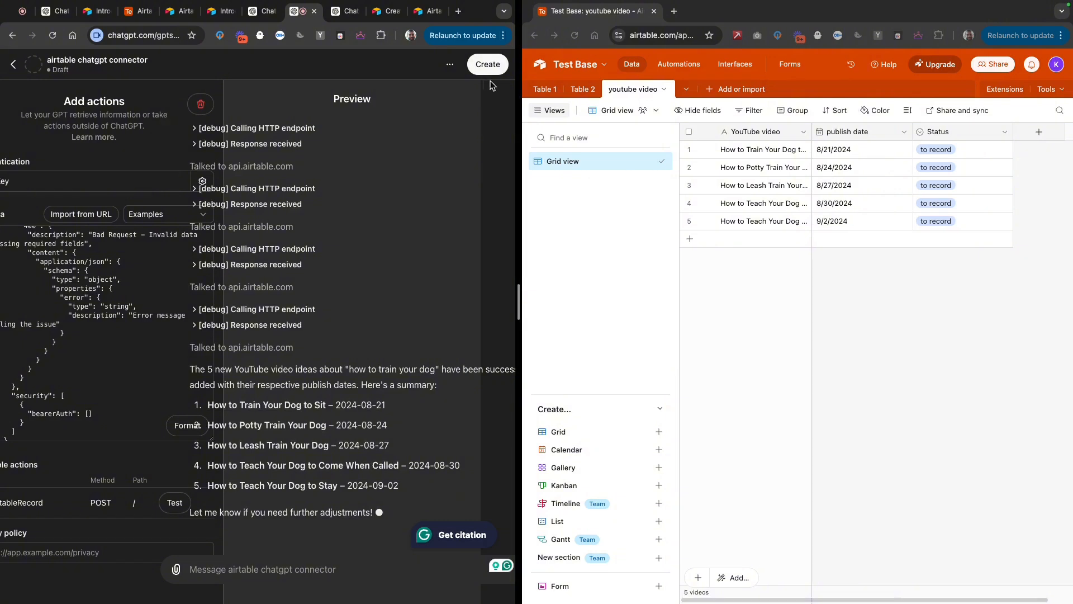
left_click(485, 67)
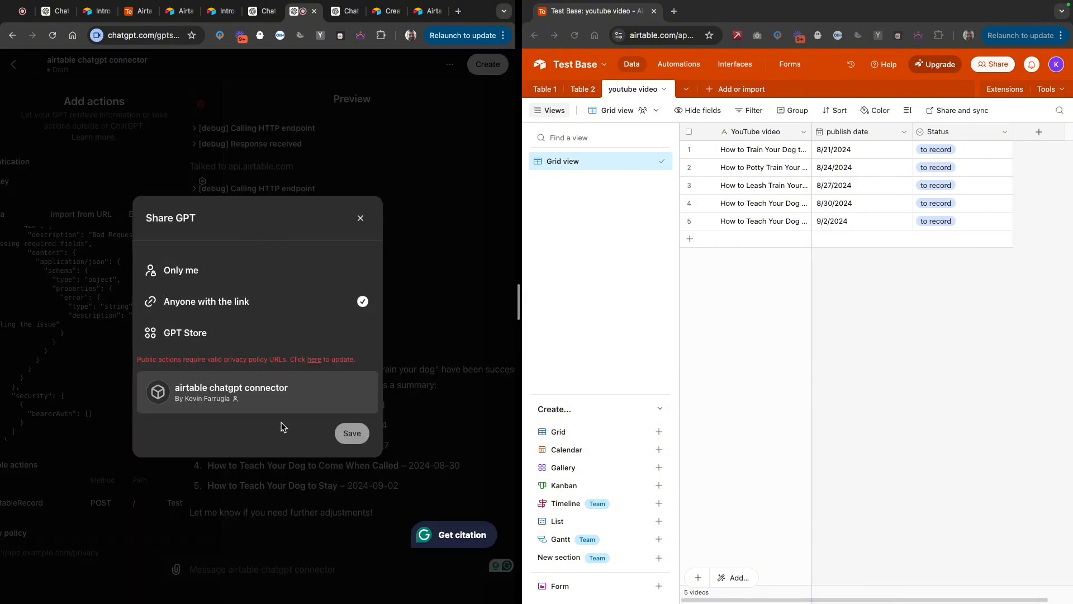
left_click(361, 219)
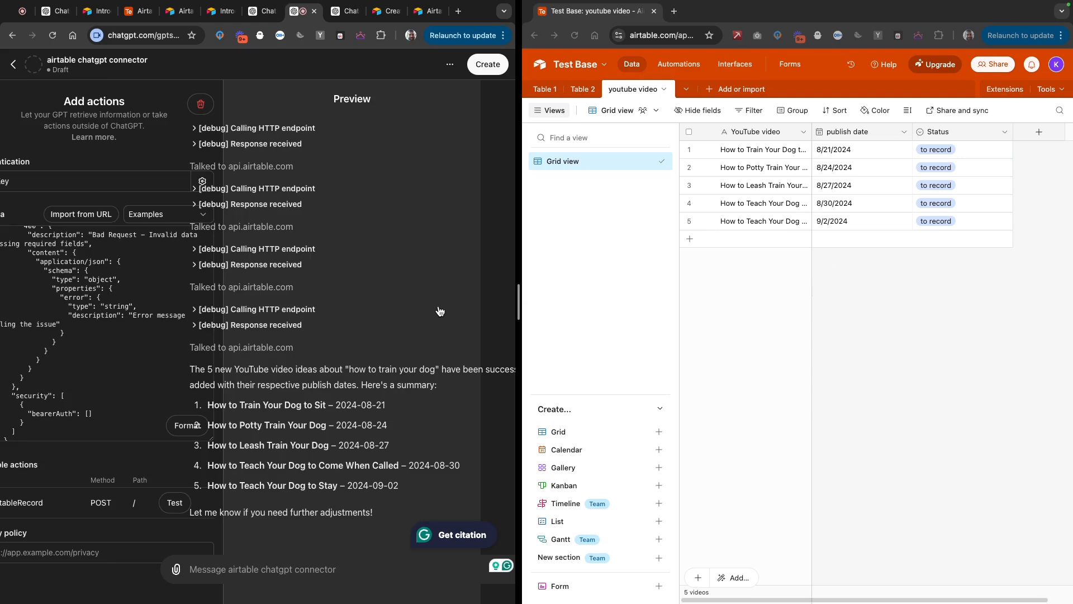